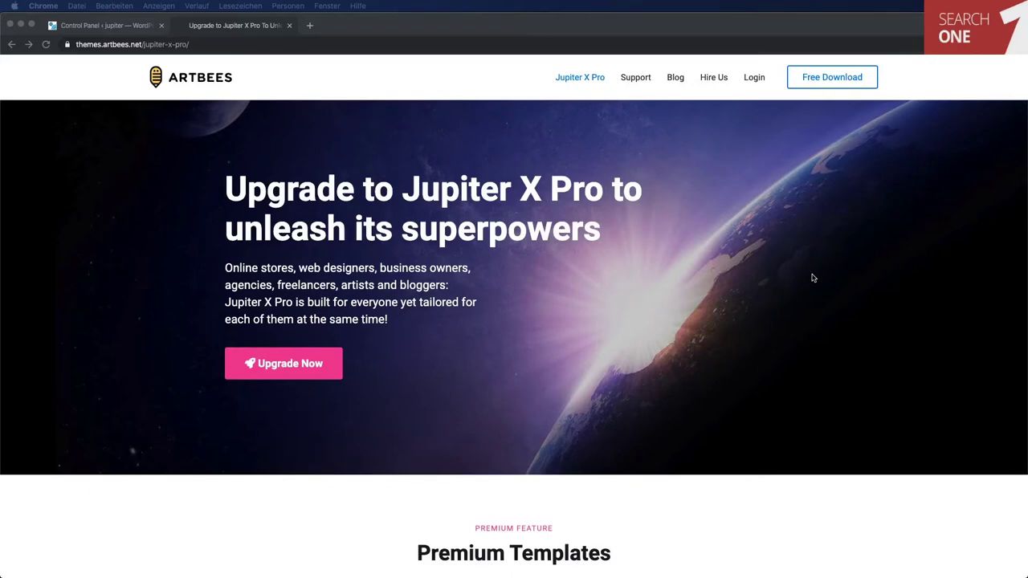
# Review the Jupiter X Pro page's premium features, from templates and shop customization through header, footer, blog and portfolio customization.
pyautogui.click(225, 304)
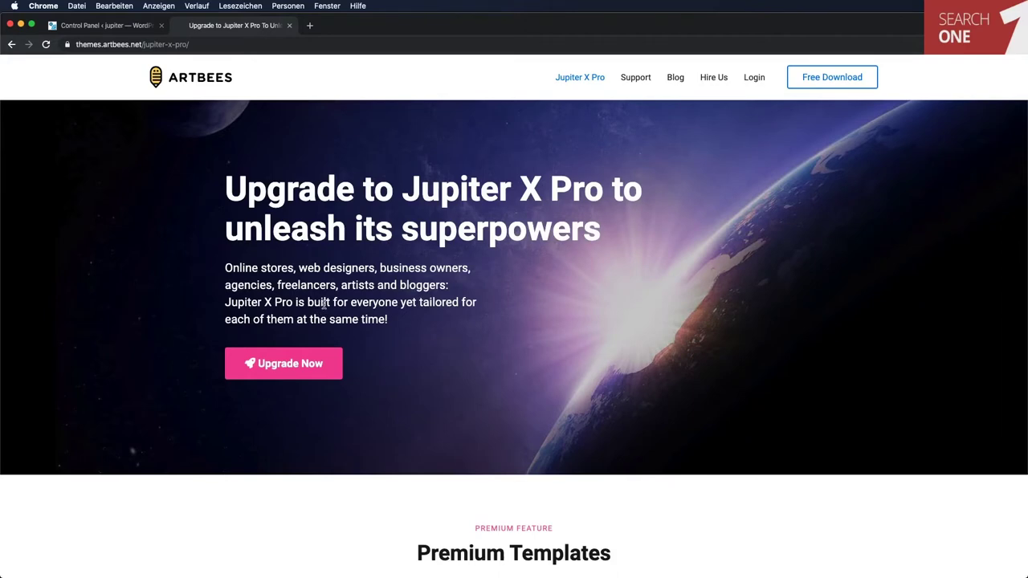
pyautogui.moveTo(320, 303); pyautogui.dragTo(398, 320)
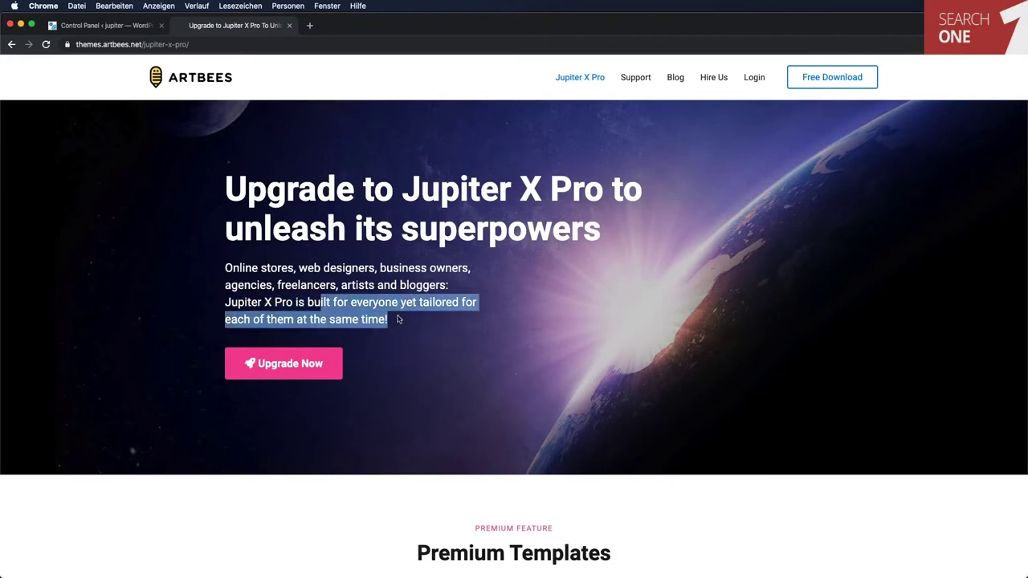
pyautogui.click(591, 315)
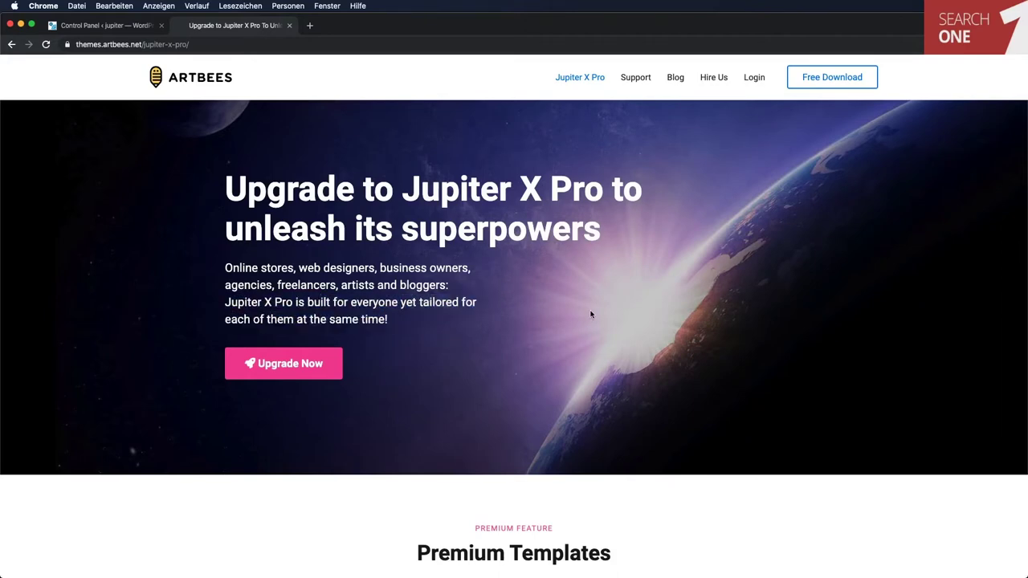
pyautogui.scroll(-7, 591, 315)
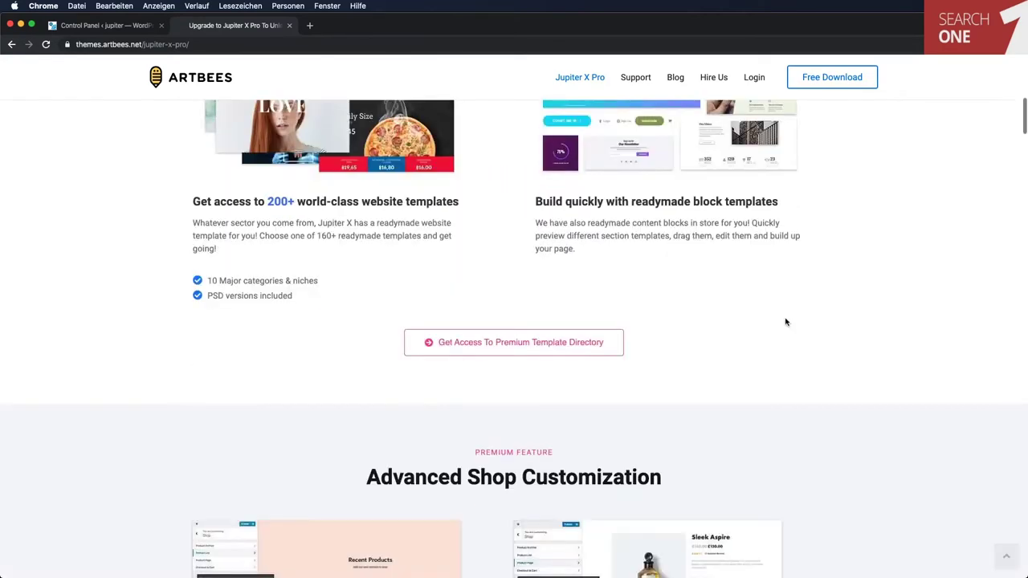
pyautogui.scroll(-4, 785, 322)
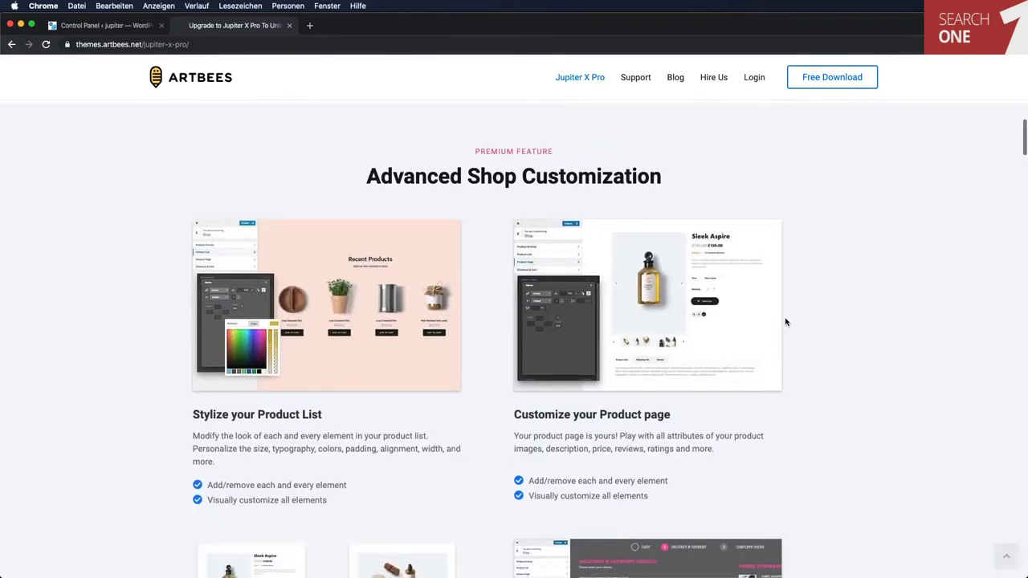
pyautogui.scroll(-10, 785, 322)
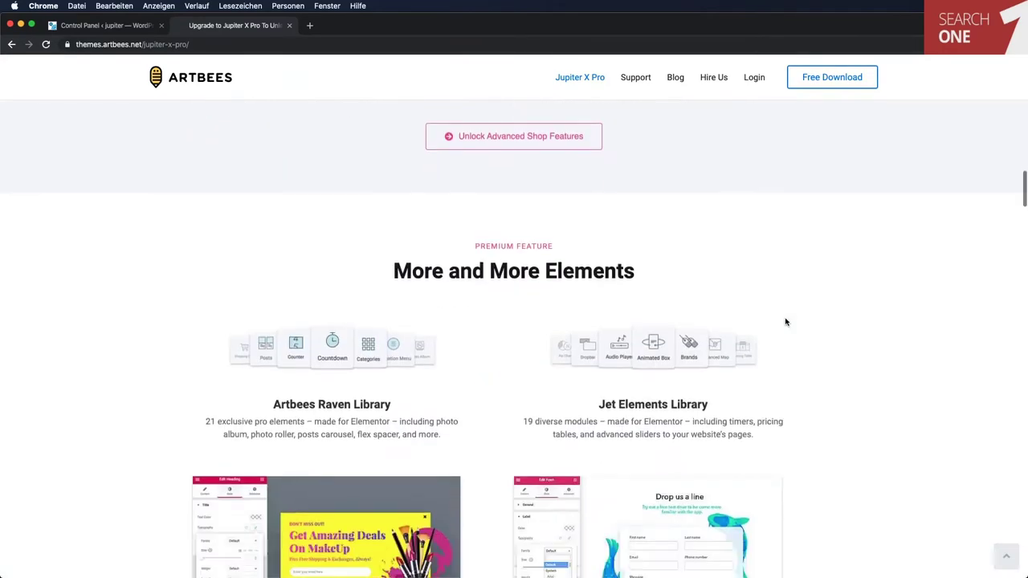
pyautogui.scroll(-12, 785, 322)
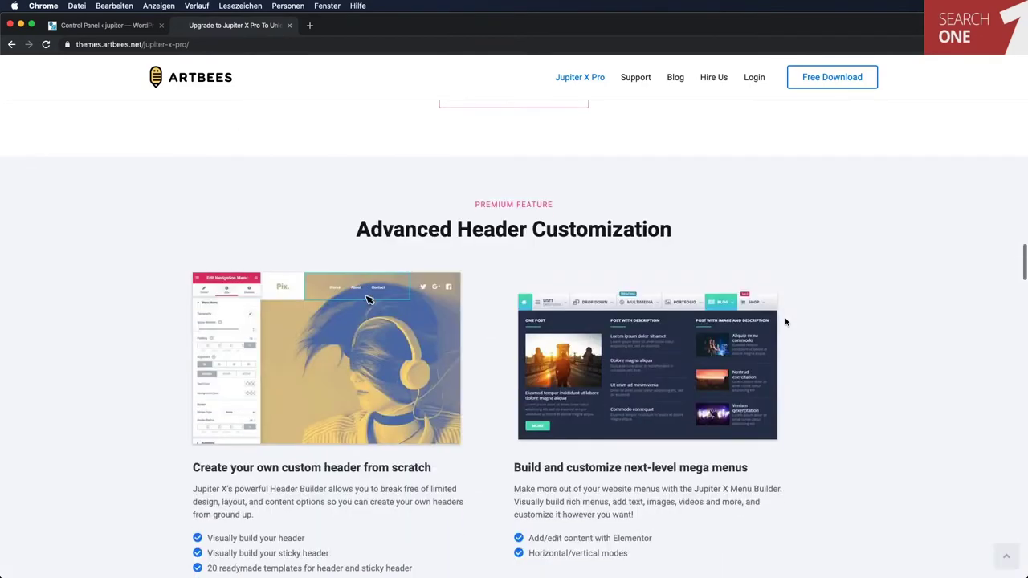
pyautogui.scroll(-6, 785, 322)
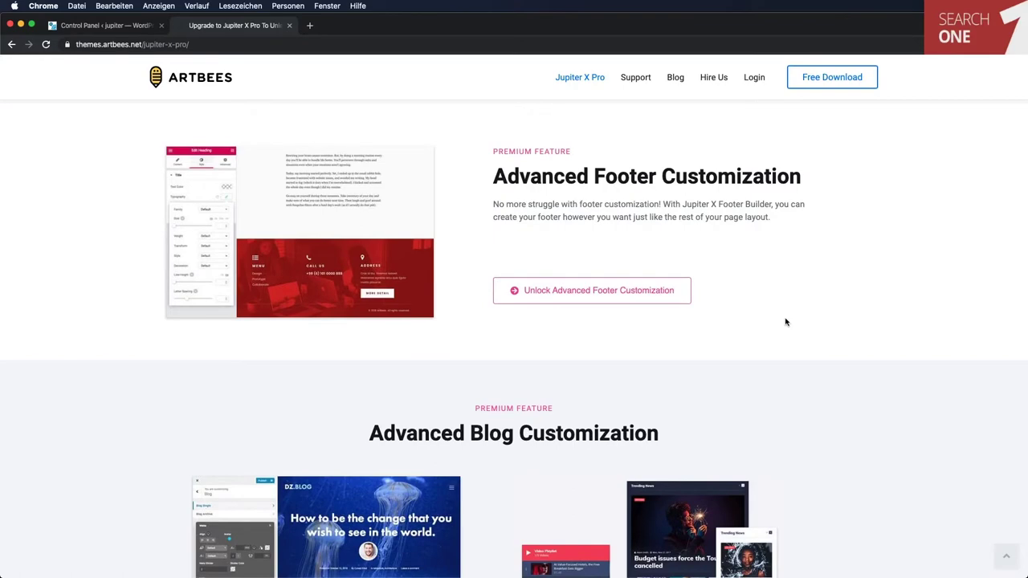
pyautogui.scroll(-6, 786, 322)
pyautogui.scroll(-8, 786, 322)
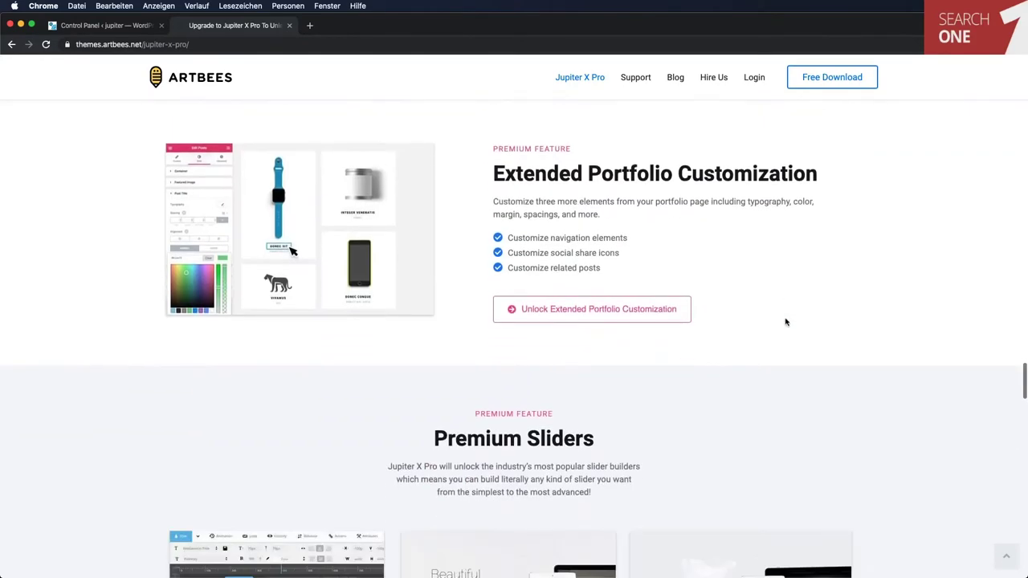
pyautogui.scroll(1, 785, 322)
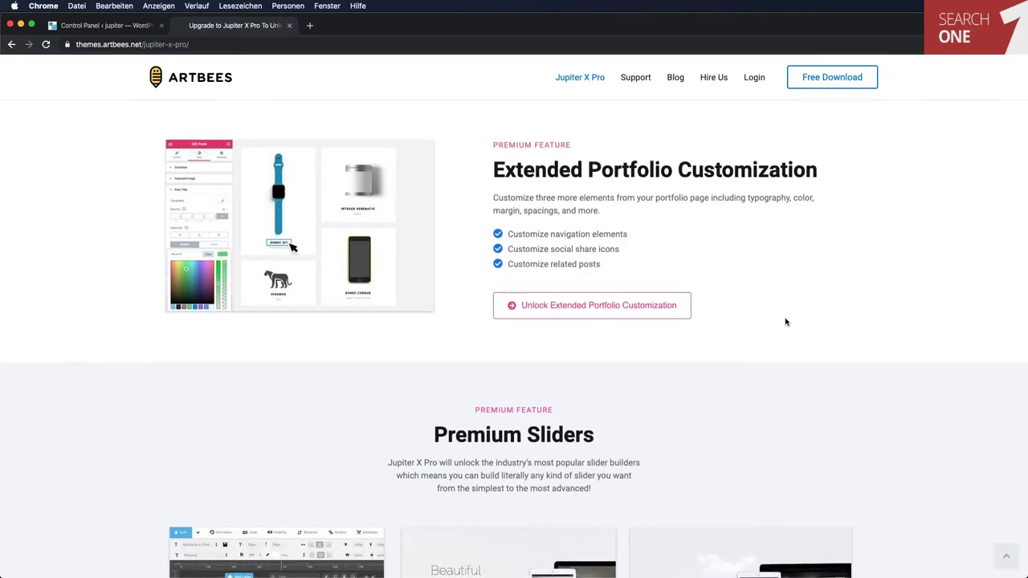
# Examine the remaining Jupiter X Pro offer: sliders, animations, dynamic content, premium support, bundled plugins and the purchase terms.
pyautogui.scroll(-6, 785, 322)
pyautogui.scroll(-6, 786, 322)
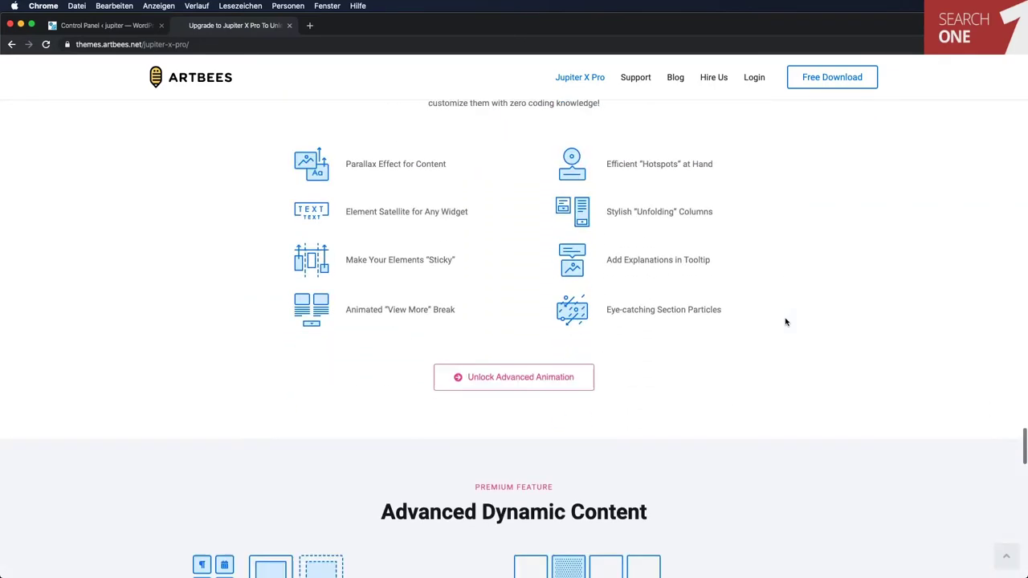
pyautogui.scroll(-3, 786, 322)
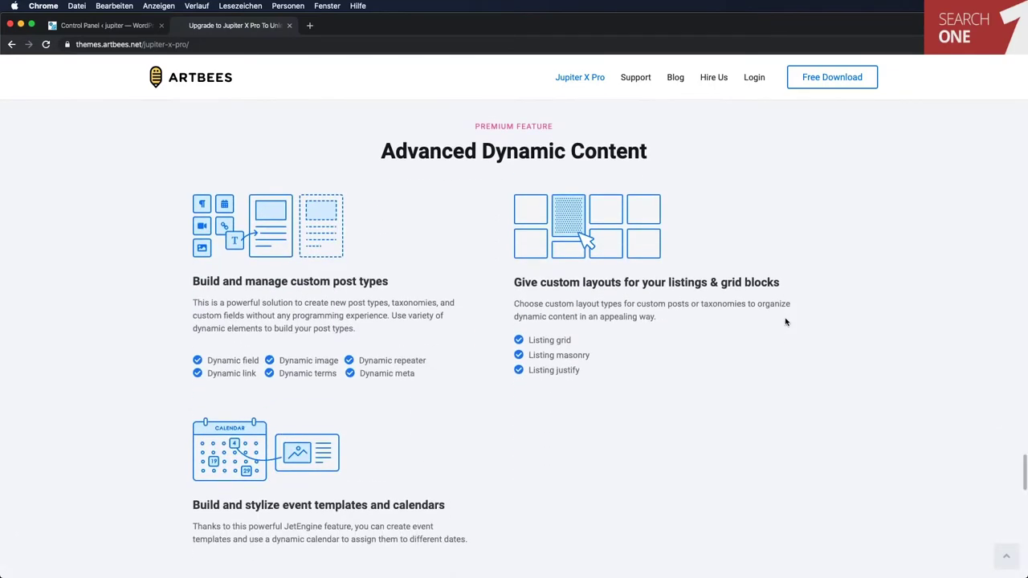
pyautogui.scroll(-6, 786, 322)
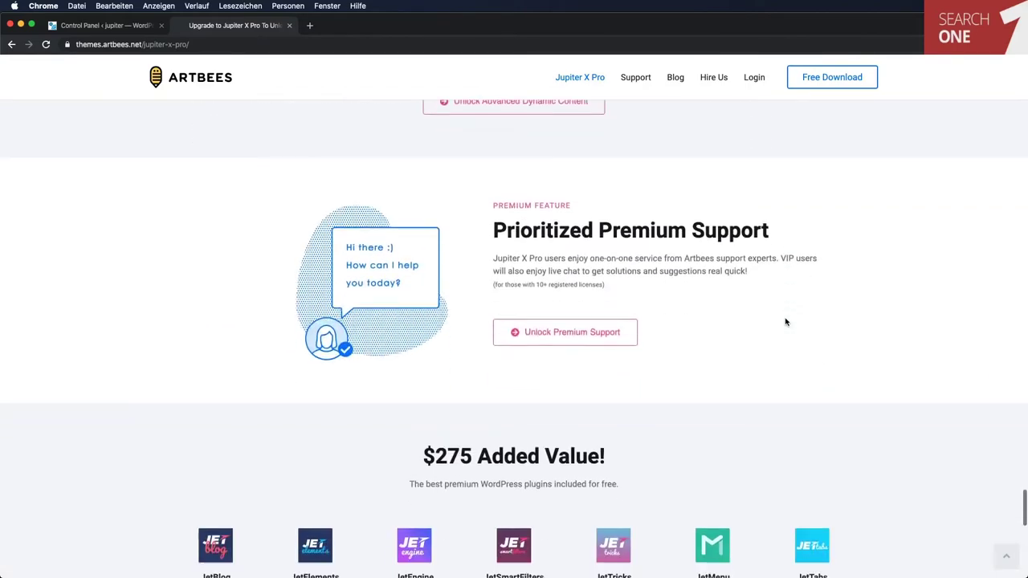
pyautogui.scroll(-1, 786, 322)
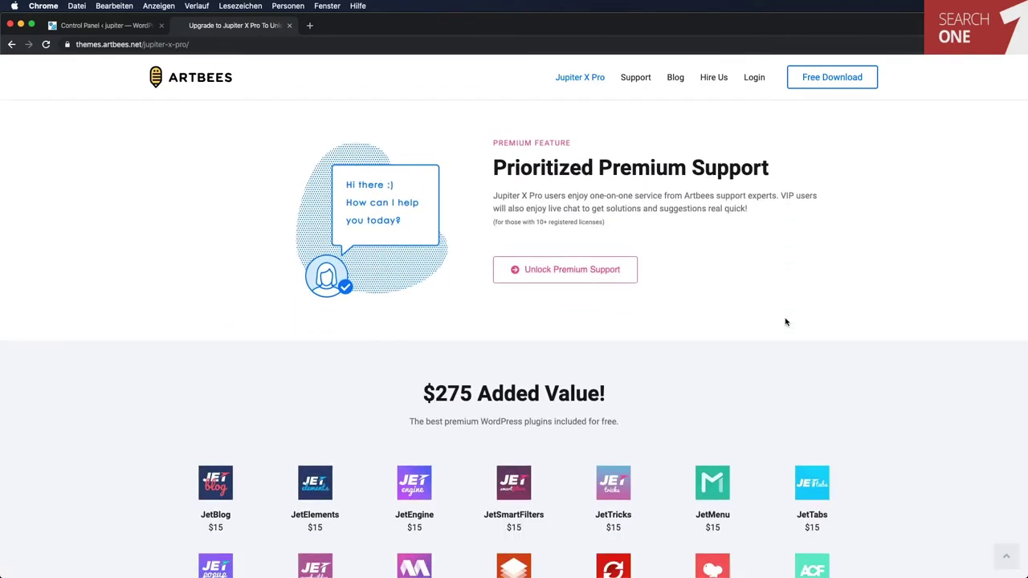
pyautogui.scroll(-1, 786, 322)
pyautogui.scroll(-2, 940, 394)
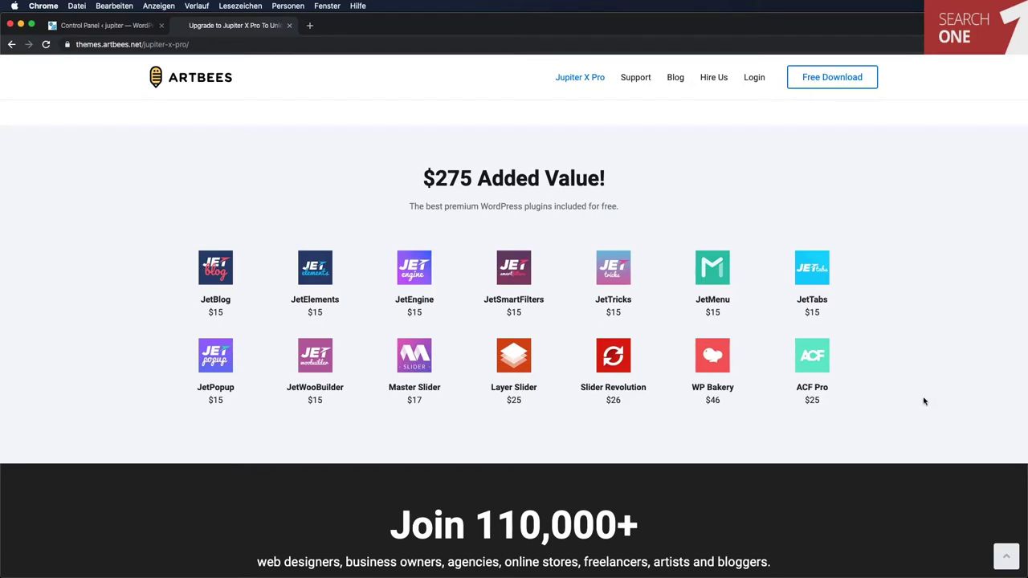
pyautogui.scroll(-3, 924, 400)
pyautogui.scroll(-2, 923, 401)
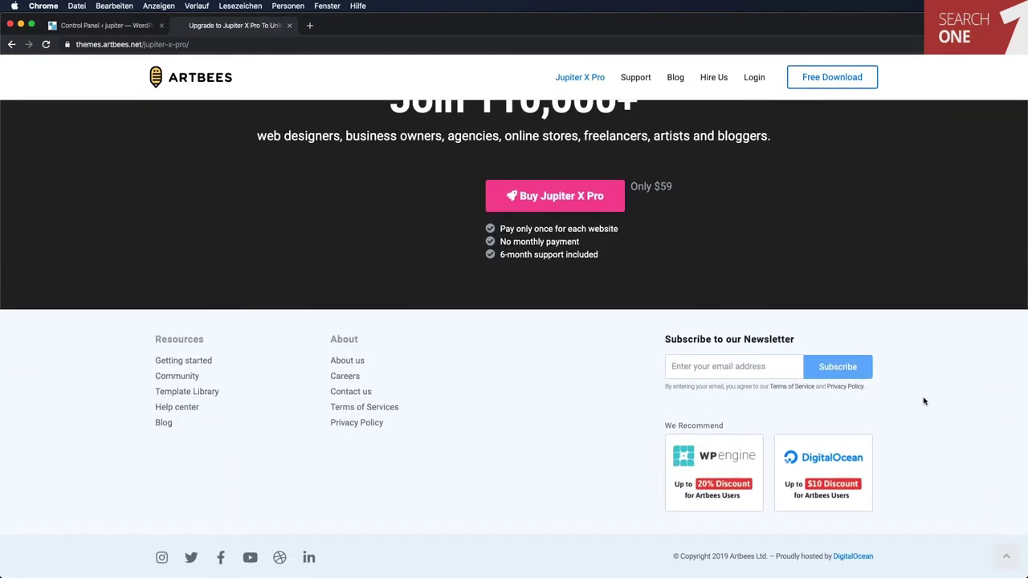
# Revisit the Elementor-based popup and form builders and the advanced header, footer and blog customization sections.
pyautogui.scroll(10, 918, 173)
pyautogui.scroll(-2, 918, 172)
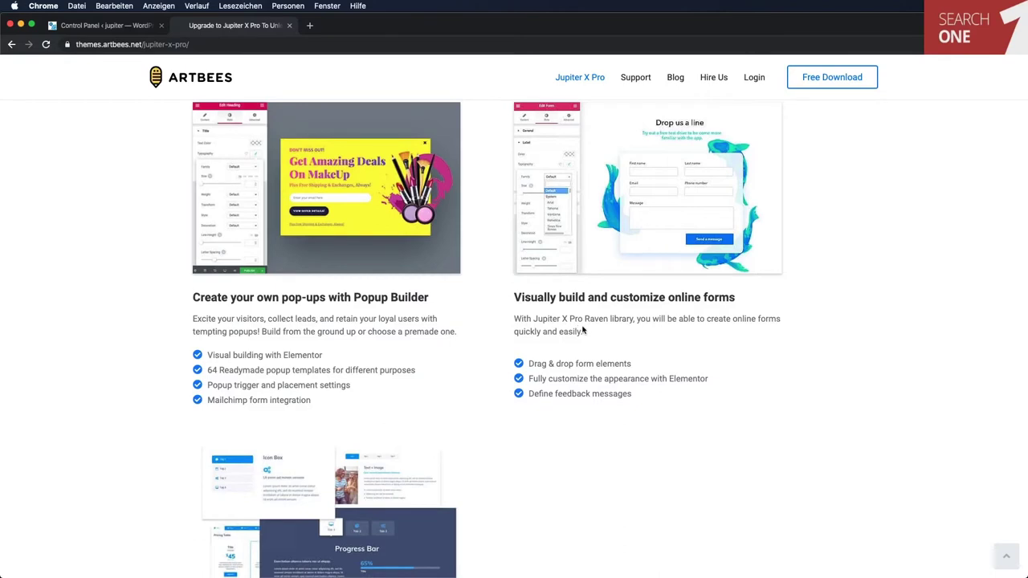
pyautogui.scroll(-4, 804, 329)
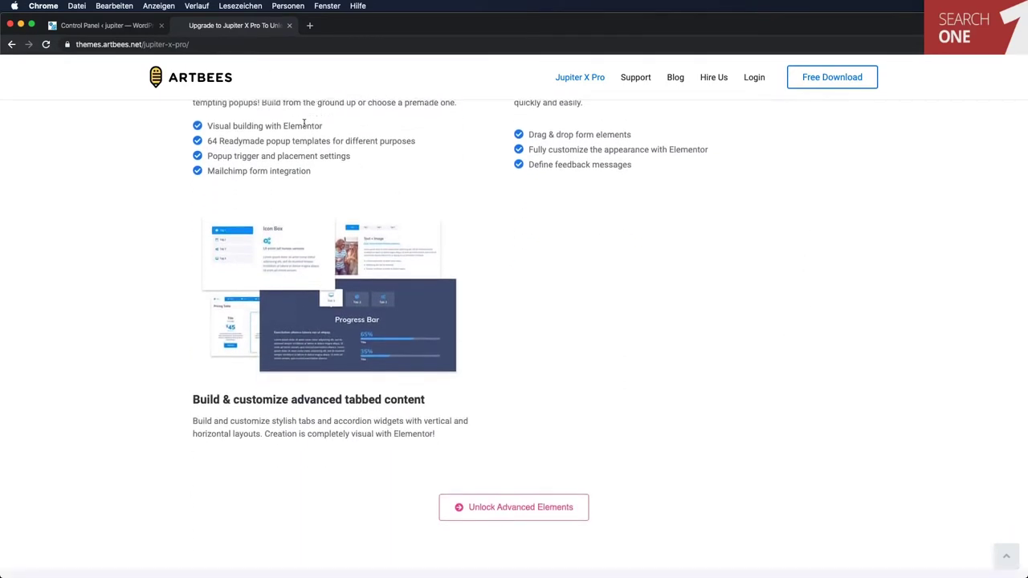
pyautogui.doubleClick(304, 125)
pyautogui.scroll(-7, 601, 282)
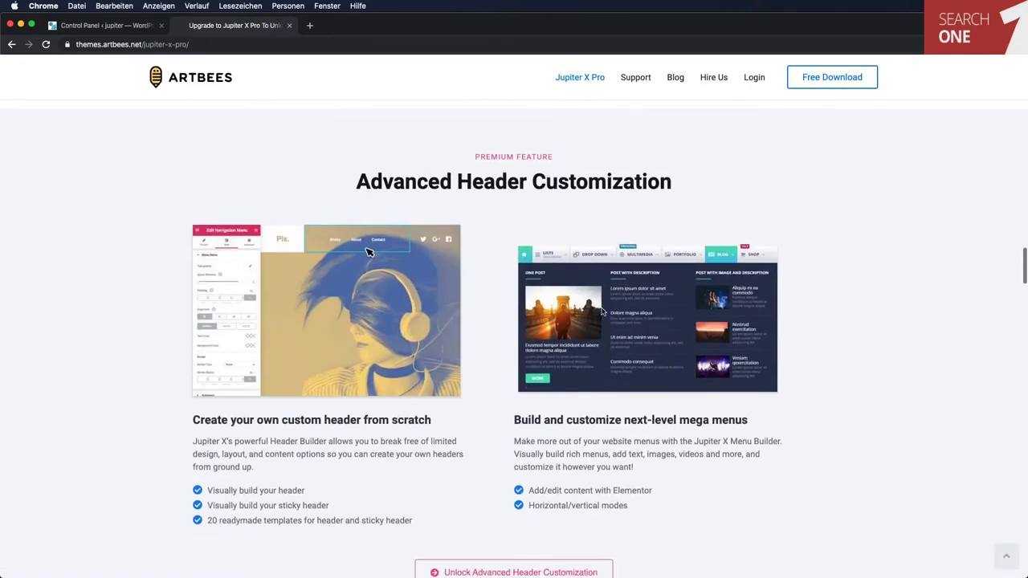
pyautogui.scroll(-2, 602, 311)
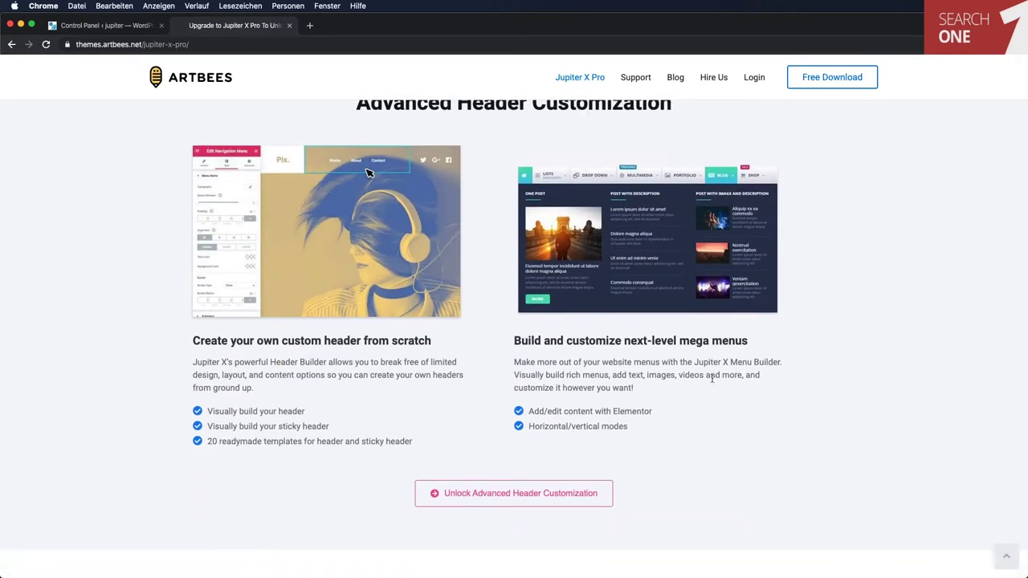
pyautogui.scroll(-7, 711, 379)
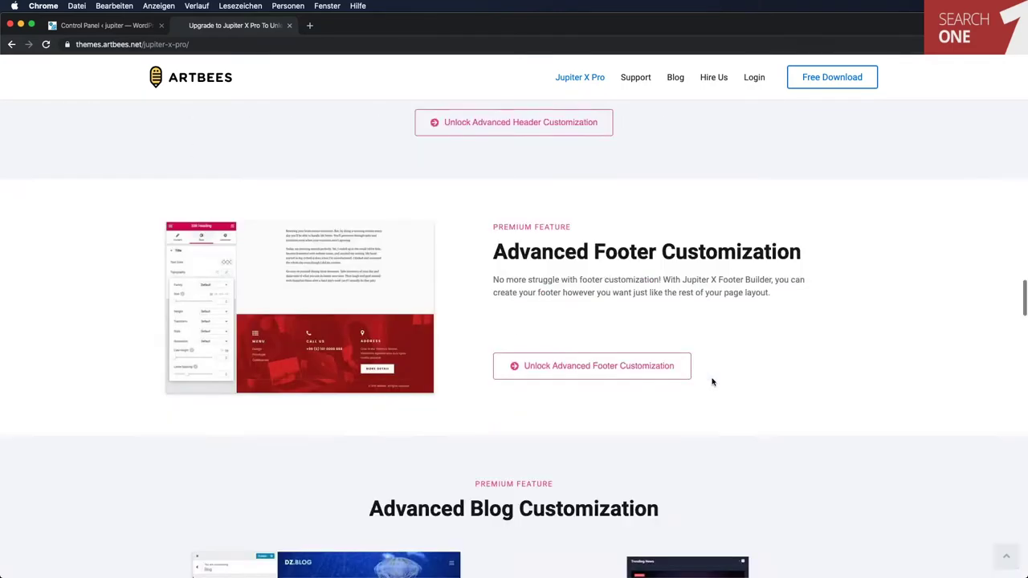
pyautogui.scroll(-3, 712, 382)
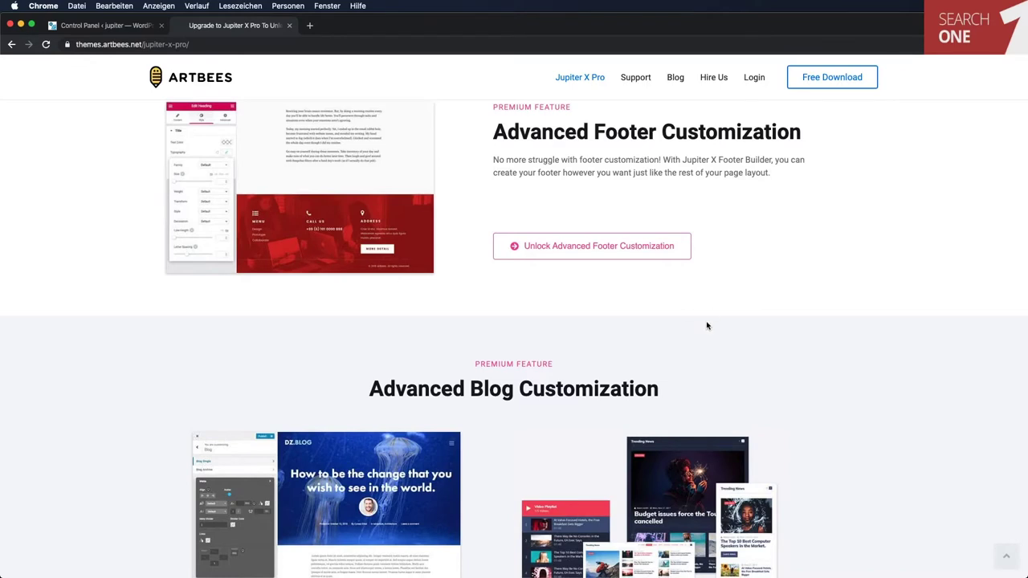
pyautogui.scroll(-4, 889, 325)
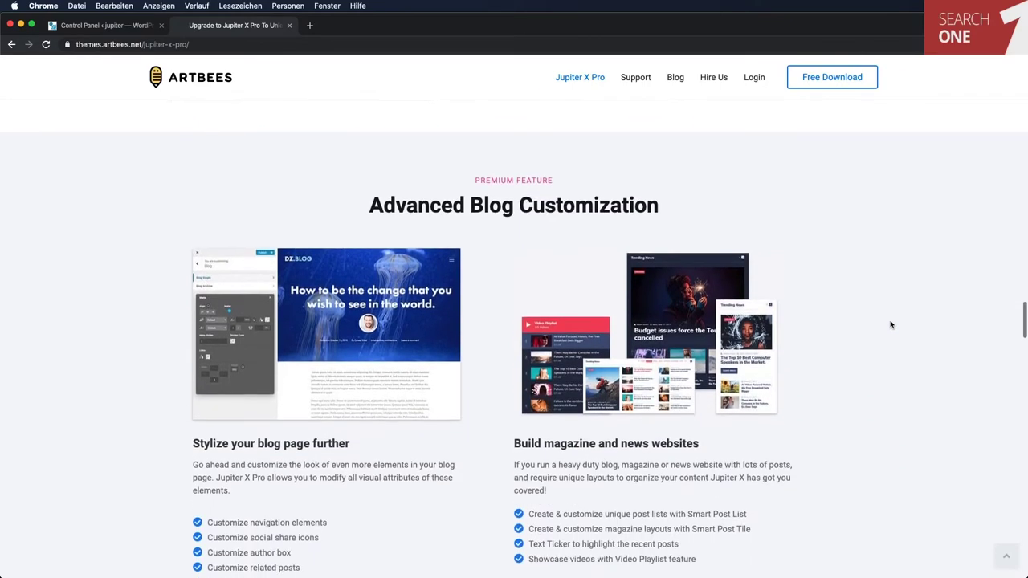
pyautogui.scroll(-2, 890, 324)
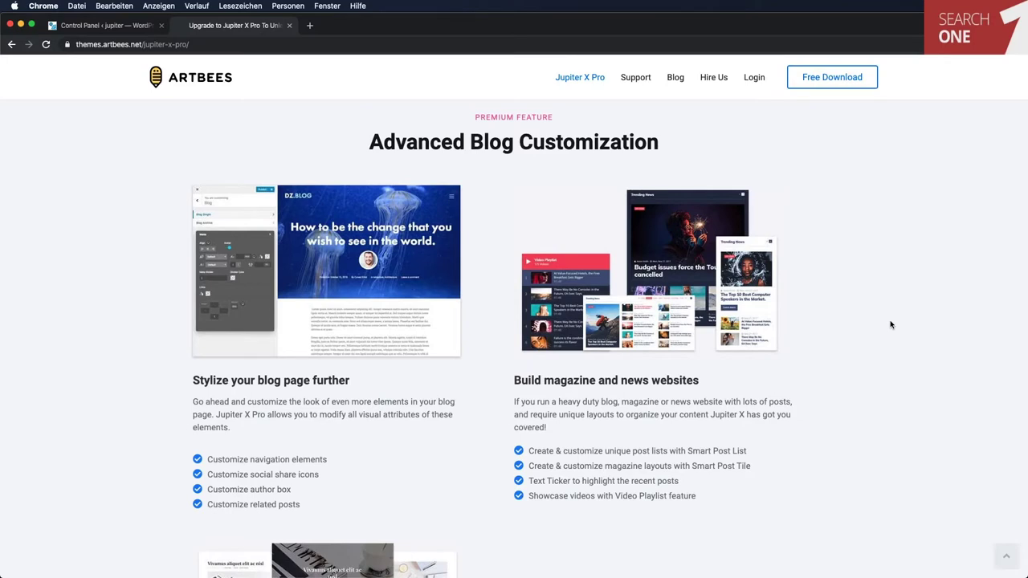
# Switch to the WordPress control panel, begin installing the theme's plugins, bulk-install all required and recommended ones, and check the installation log.
pyautogui.click(104, 27)
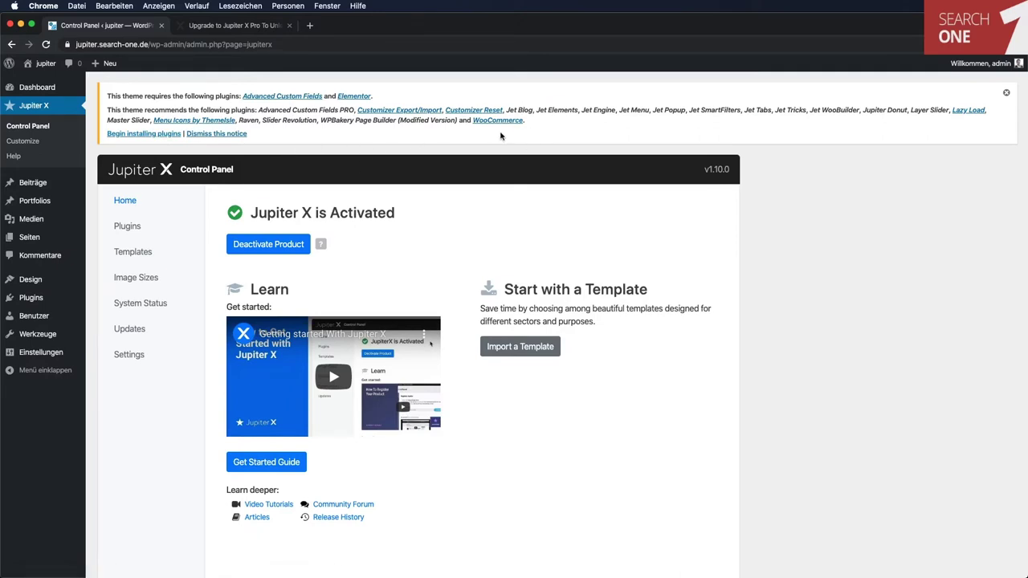
pyautogui.moveTo(320, 121); pyautogui.dragTo(393, 122)
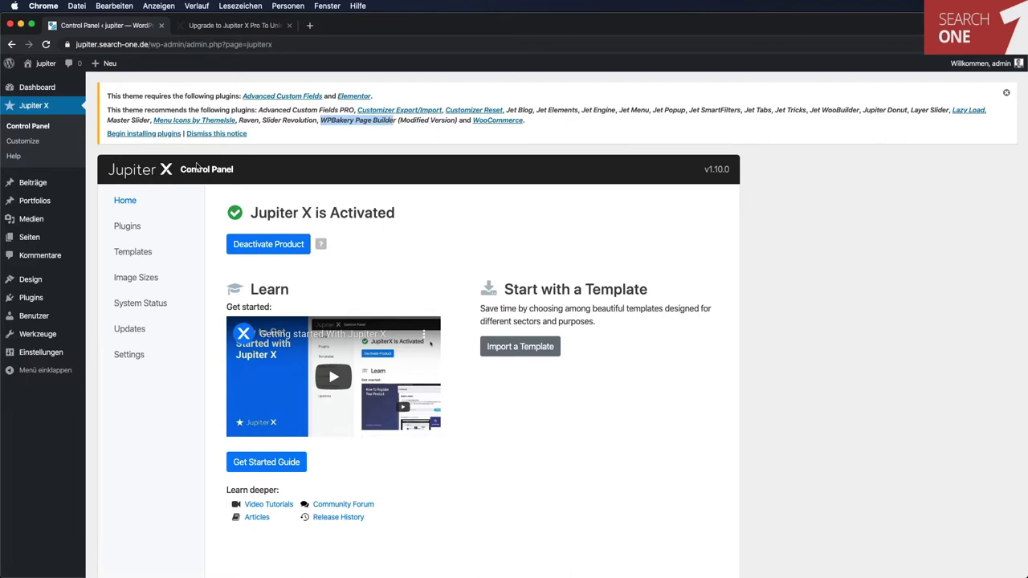
pyautogui.click(160, 134)
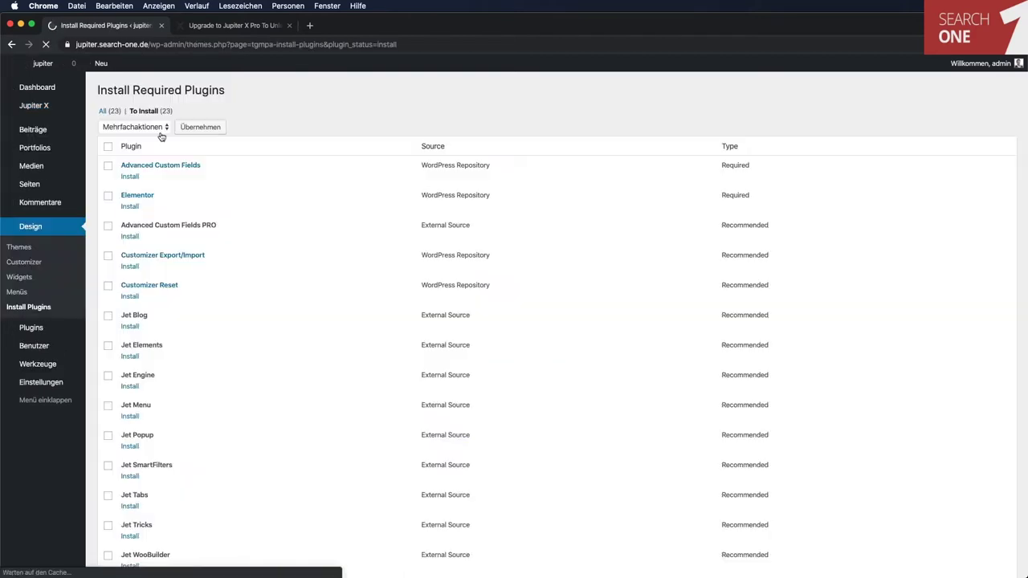
pyautogui.click(149, 128)
pyautogui.click(167, 137)
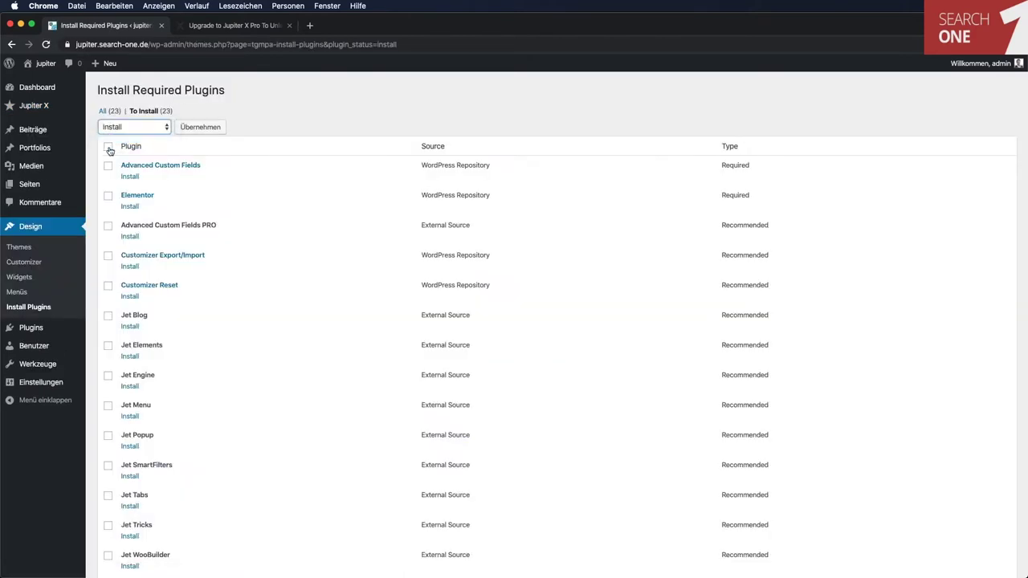
pyautogui.click(108, 146)
pyautogui.click(206, 135)
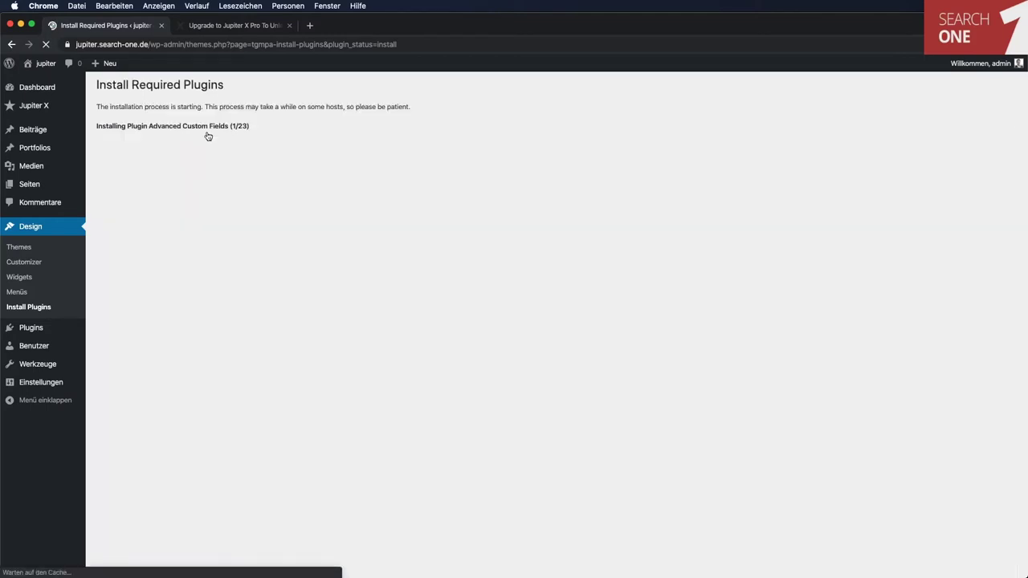
pyautogui.scroll(-10, 431, 207)
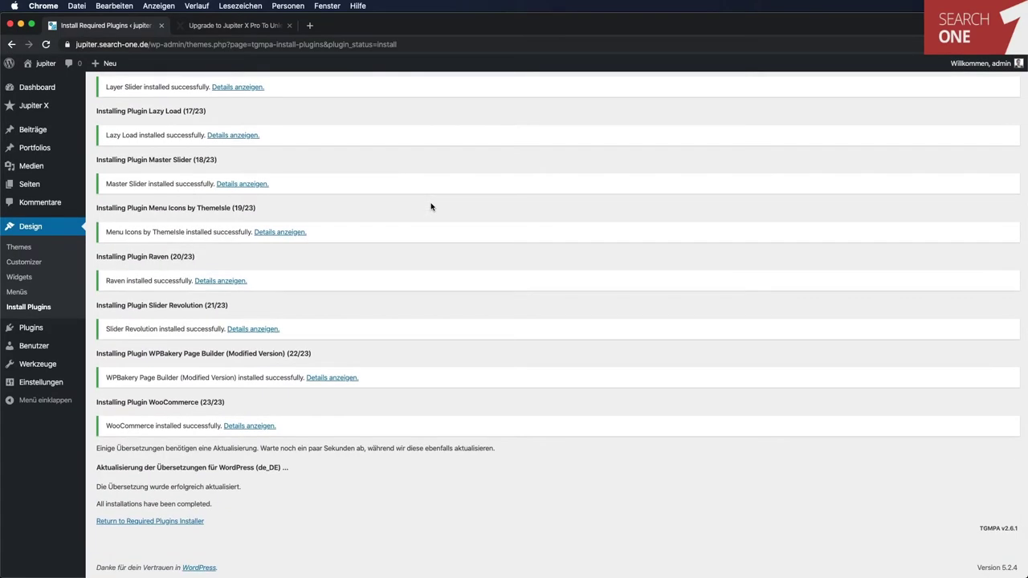
pyautogui.scroll(10, 429, 204)
pyautogui.scroll(-10, 429, 204)
# Return to the required plugins installer and bulk-activate all the installed plugins.
pyautogui.click(183, 521)
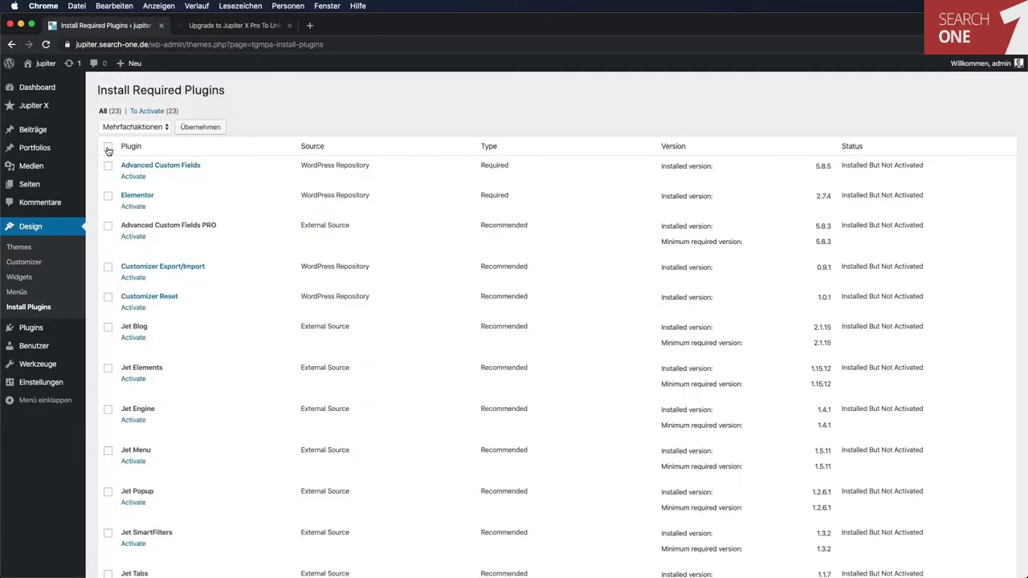
pyautogui.click(109, 149)
pyautogui.click(143, 127)
pyautogui.click(145, 156)
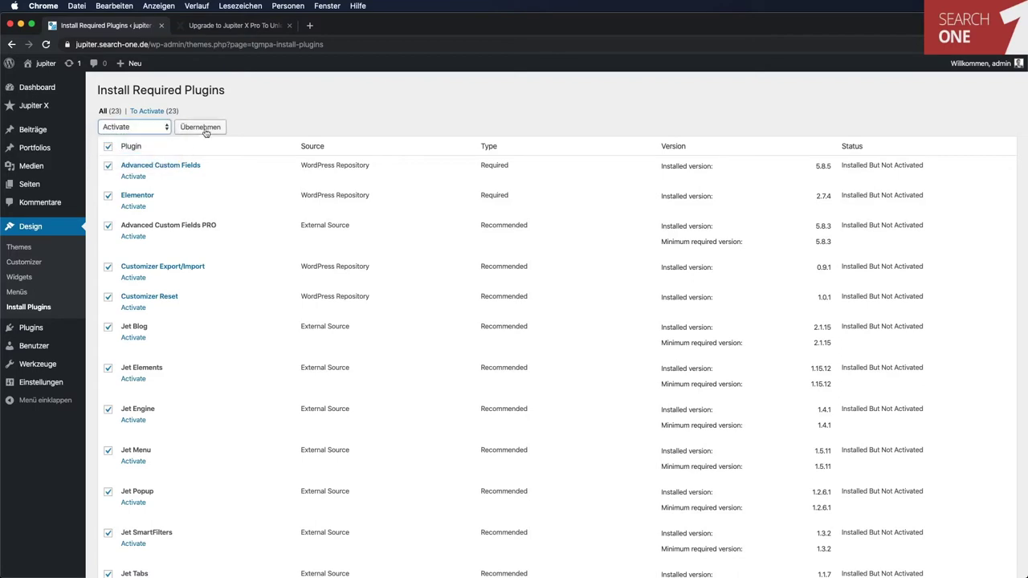
pyautogui.click(205, 129)
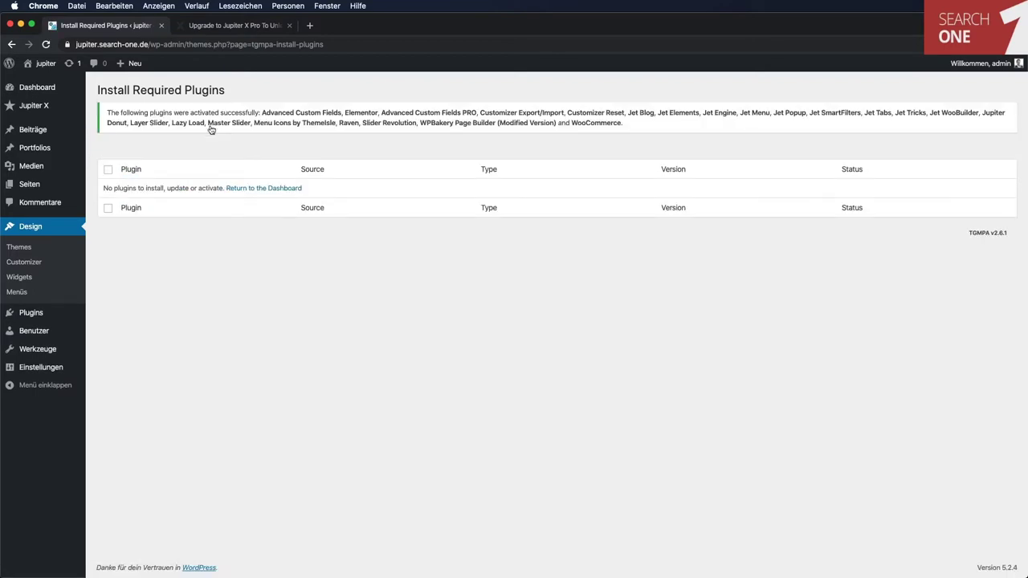
# Return to the dashboard and look over the Elementor getting-started page and the new admin entries.
pyautogui.click(257, 188)
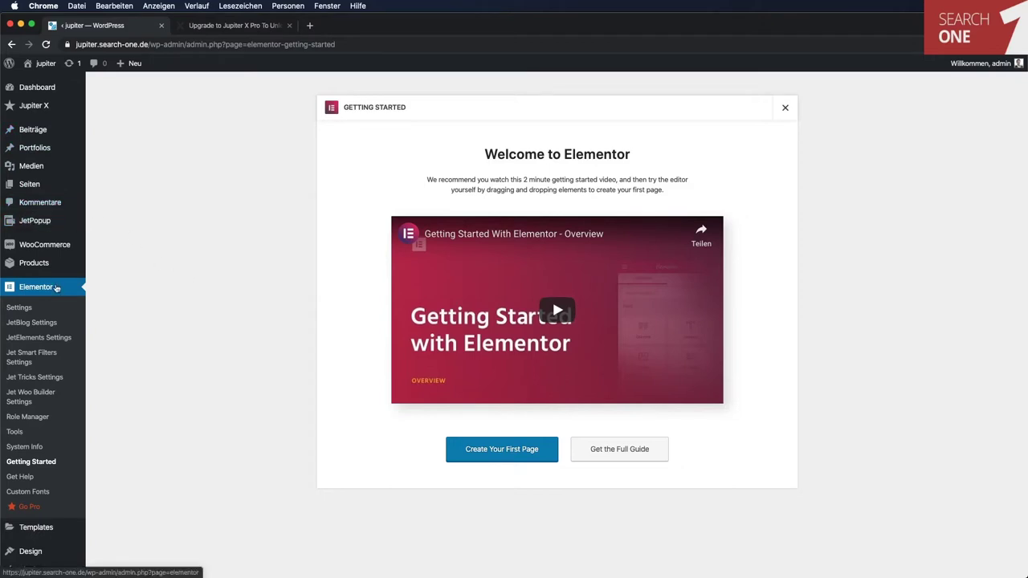
pyautogui.scroll(-2, 146, 286)
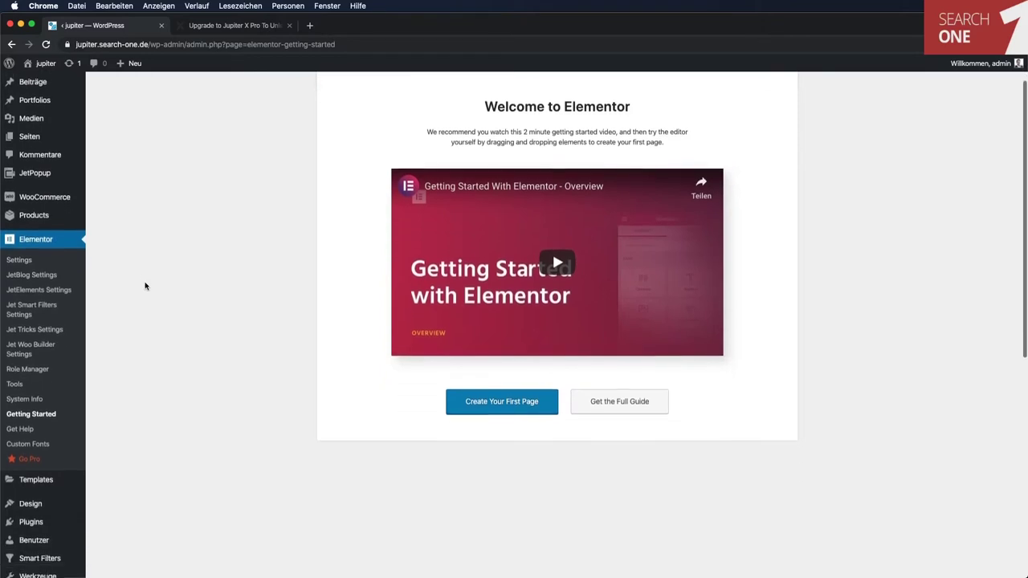
# Look through the WordPress admin menu entries added by the plugins, down to JetEngine and Master Slider.
pyautogui.scroll(-10, 156, 321)
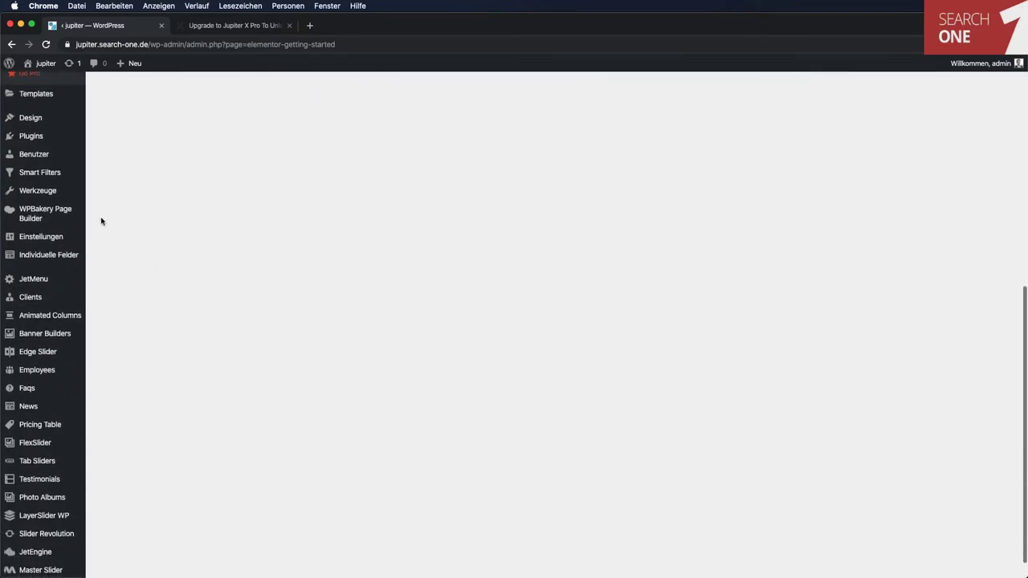
pyautogui.moveTo(33, 216)
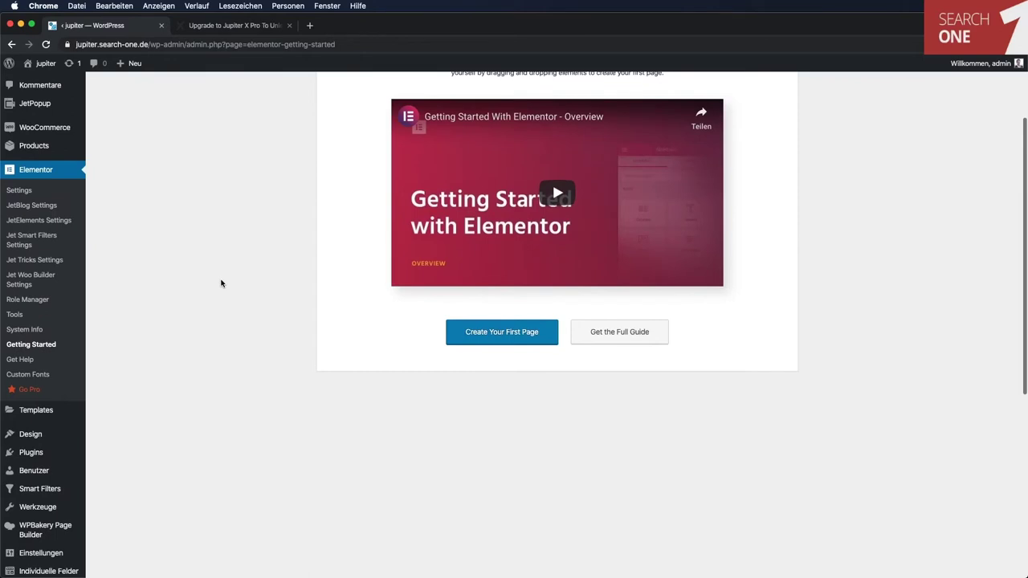
pyautogui.scroll(-5, 221, 282)
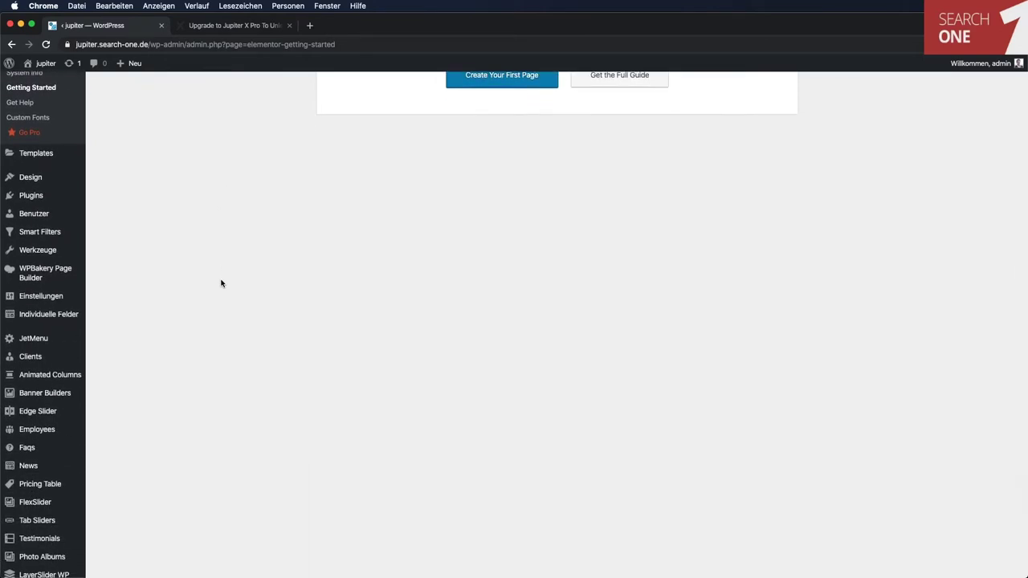
pyautogui.scroll(-2, 221, 283)
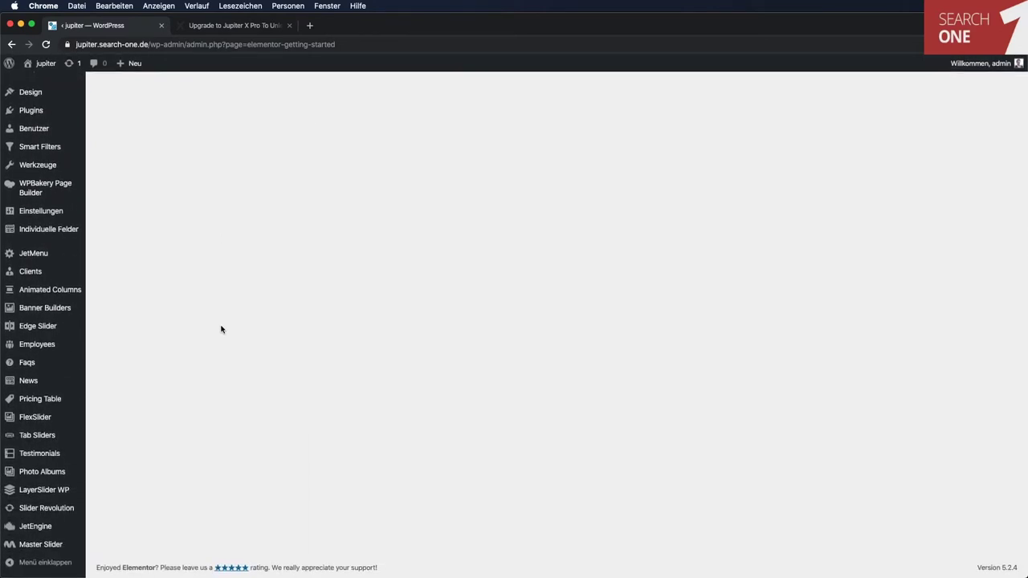
pyautogui.moveTo(36, 532)
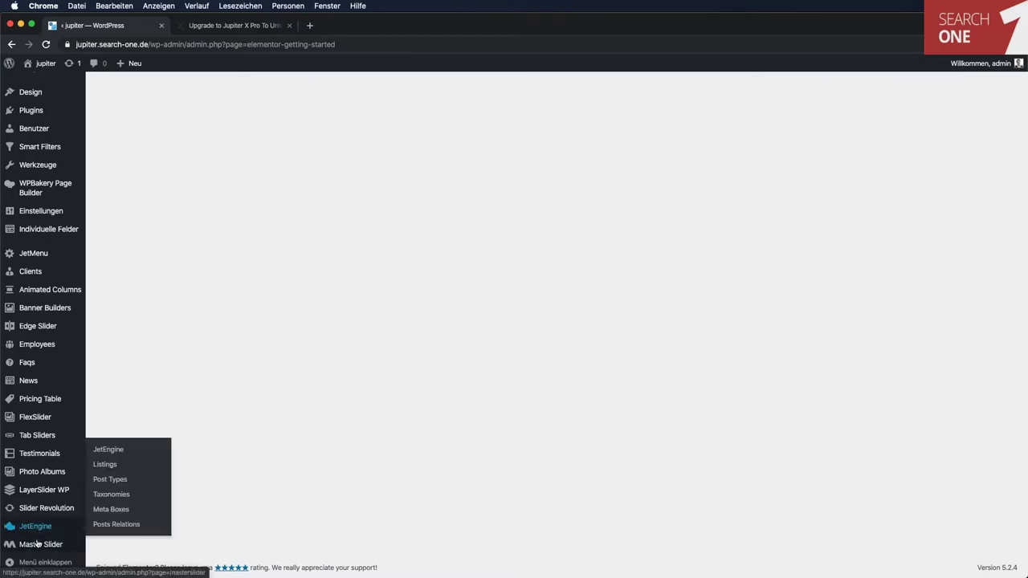
pyautogui.moveTo(55, 432)
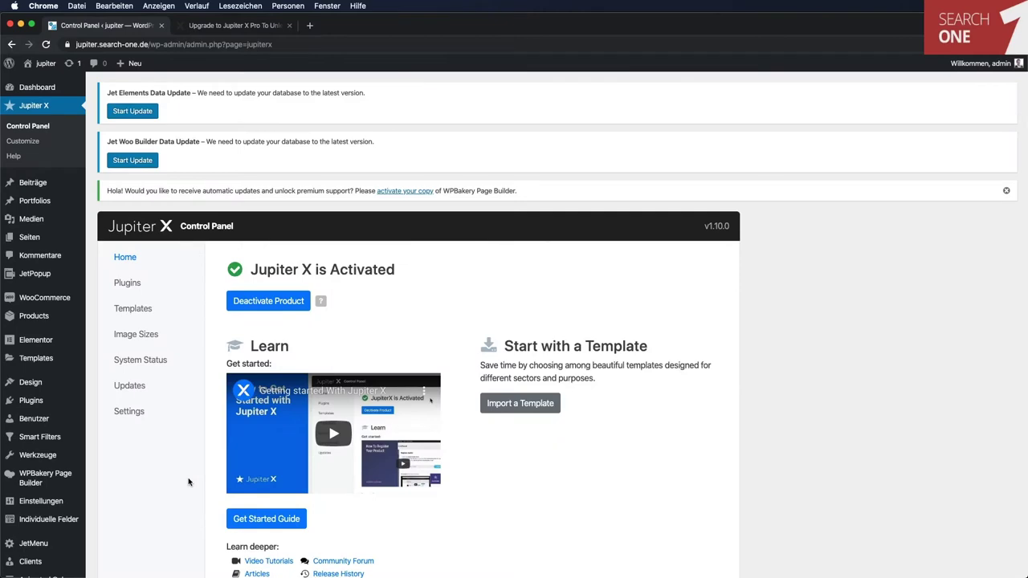
# Run the Jet Elements and Jet Woo Builder data updates, skip the WooCommerce setup, and dismiss the WooCommerce Admin notice.
pyautogui.click(146, 112)
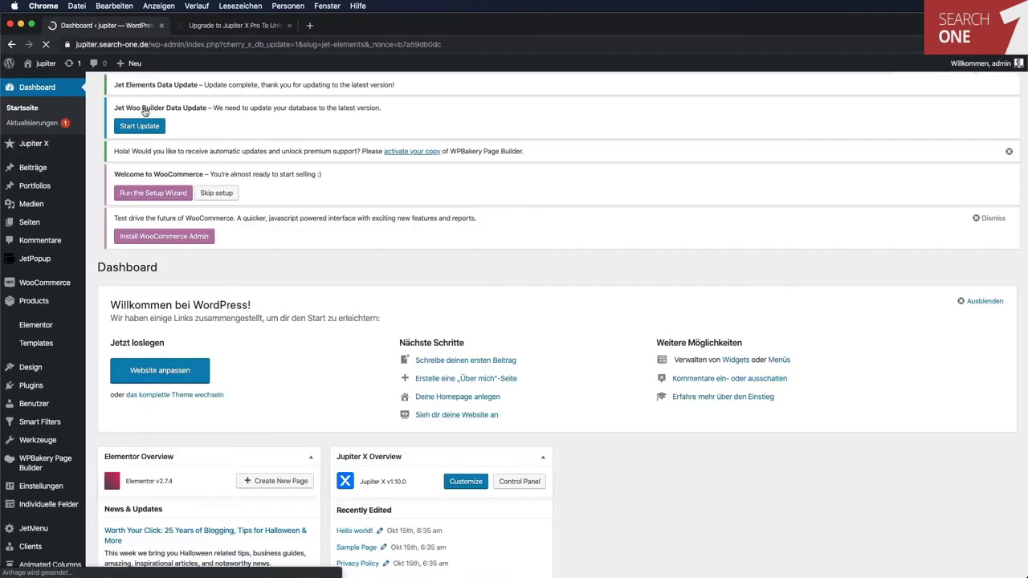
pyautogui.click(135, 158)
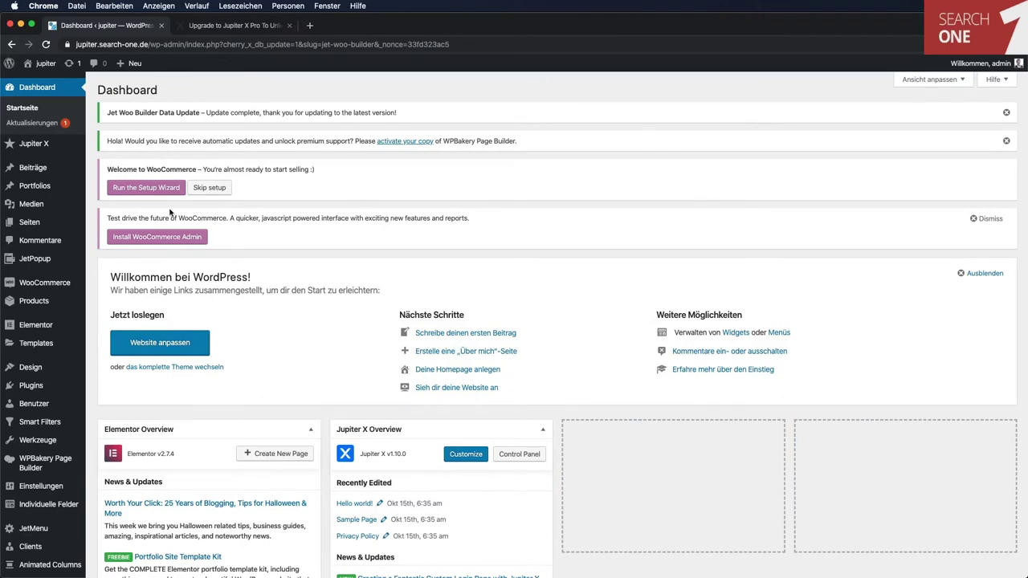
pyautogui.click(222, 194)
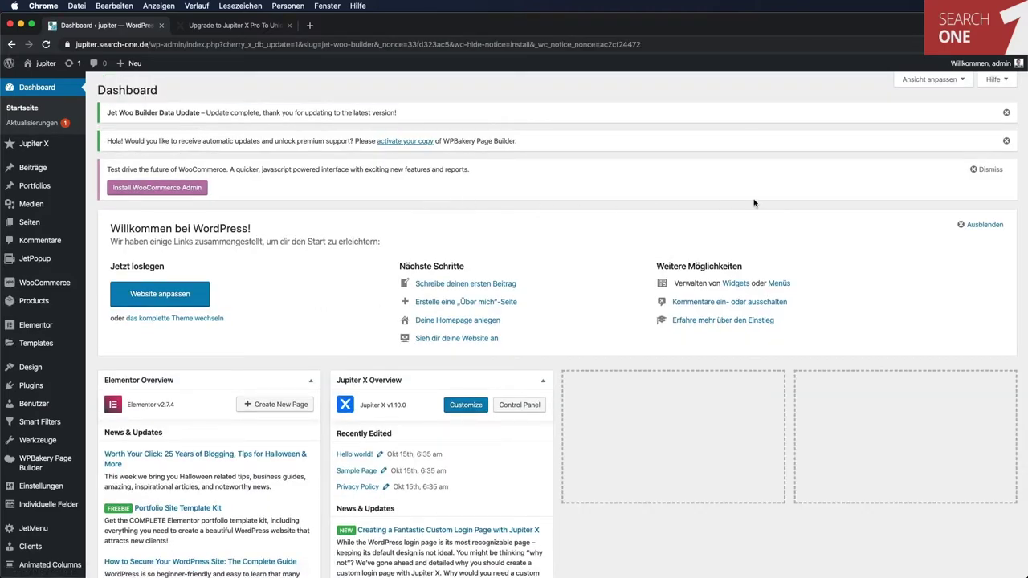
pyautogui.click(985, 170)
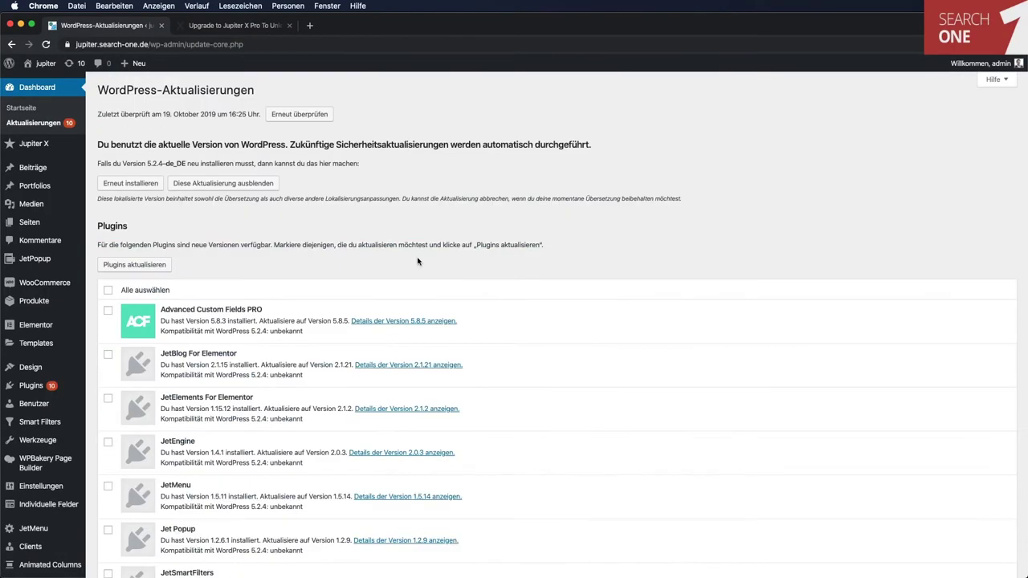
# Update all plugins that have new versions available on the WordPress updates page.
pyautogui.click(108, 290)
pyautogui.click(146, 268)
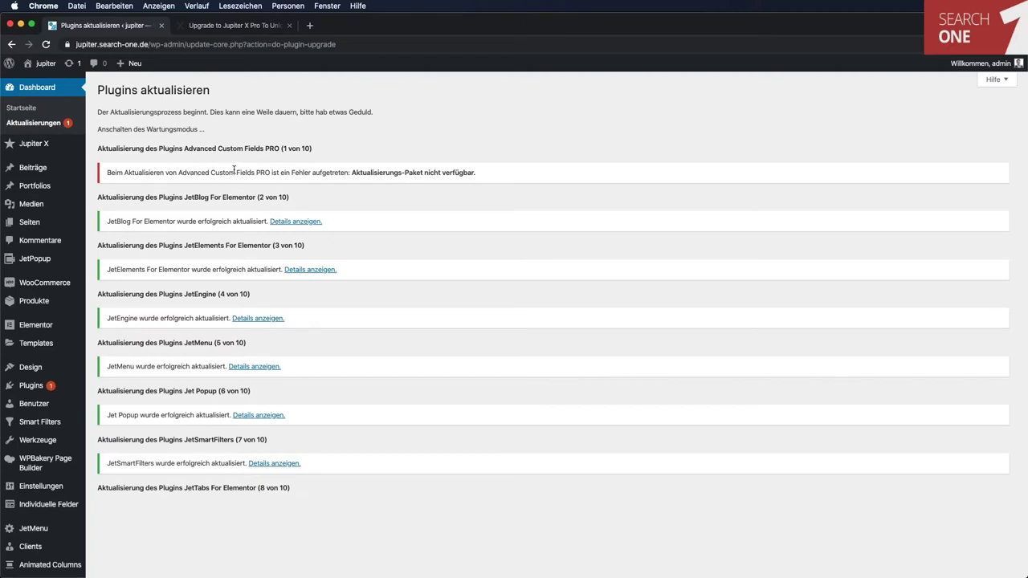
# Open the plugin section of the Jupiter X control panel, follow its link to Install Plugins, and return to the control panel.
pyautogui.click(52, 144)
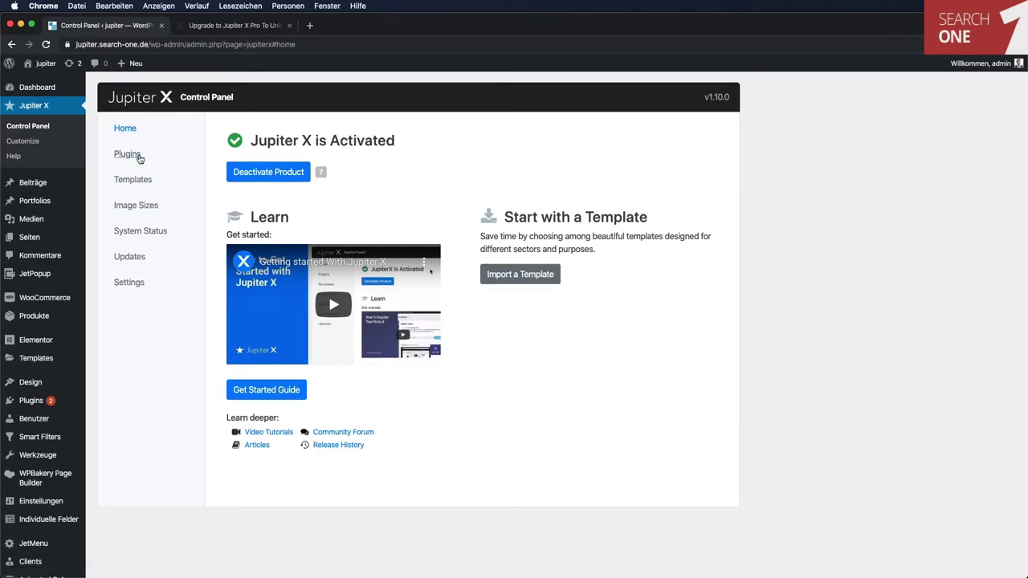
pyautogui.click(127, 154)
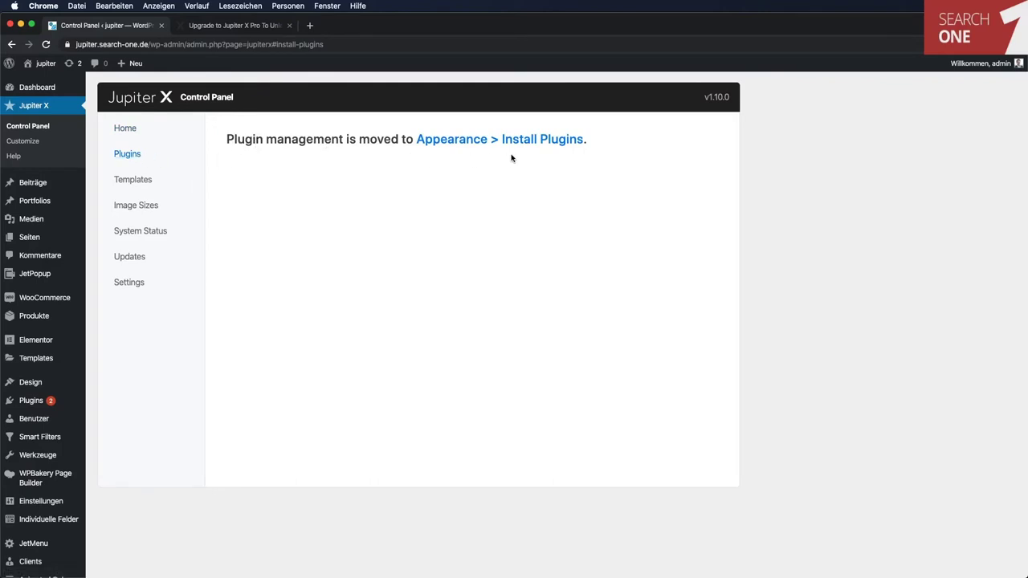
pyautogui.click(549, 142)
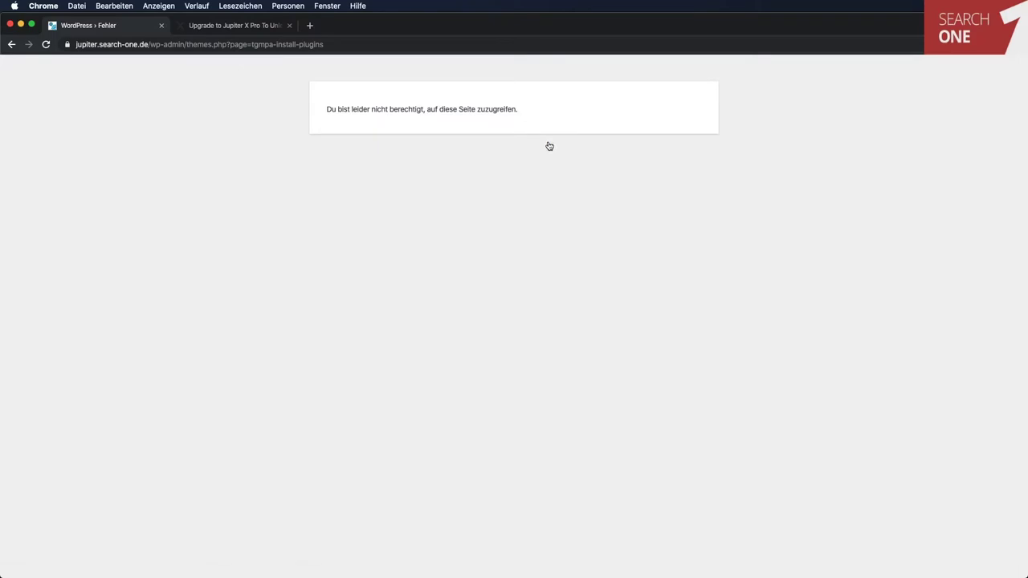
pyautogui.click(11, 45)
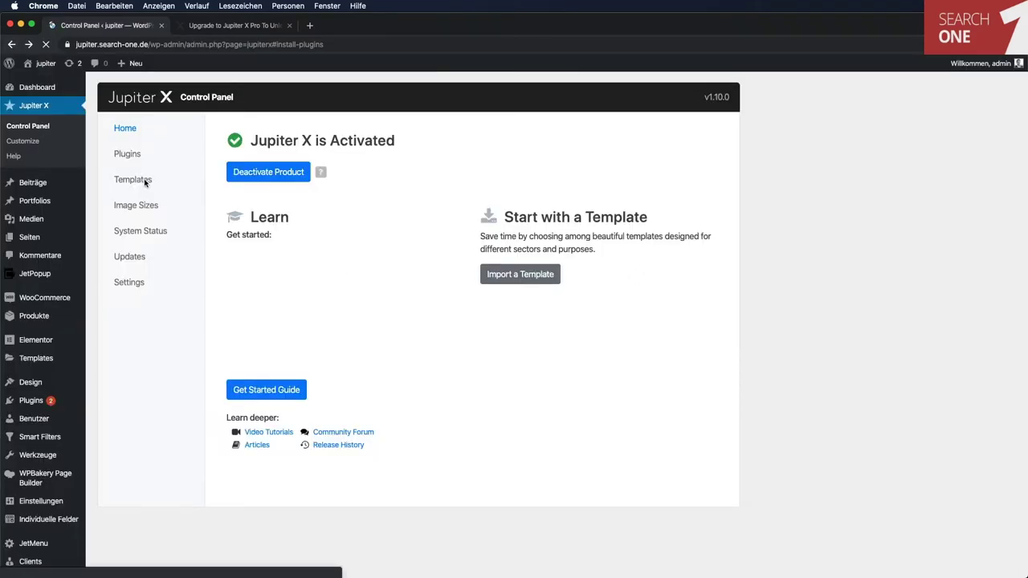
# Browse the importable website templates in the Jupiter X control panel.
pyautogui.click(140, 182)
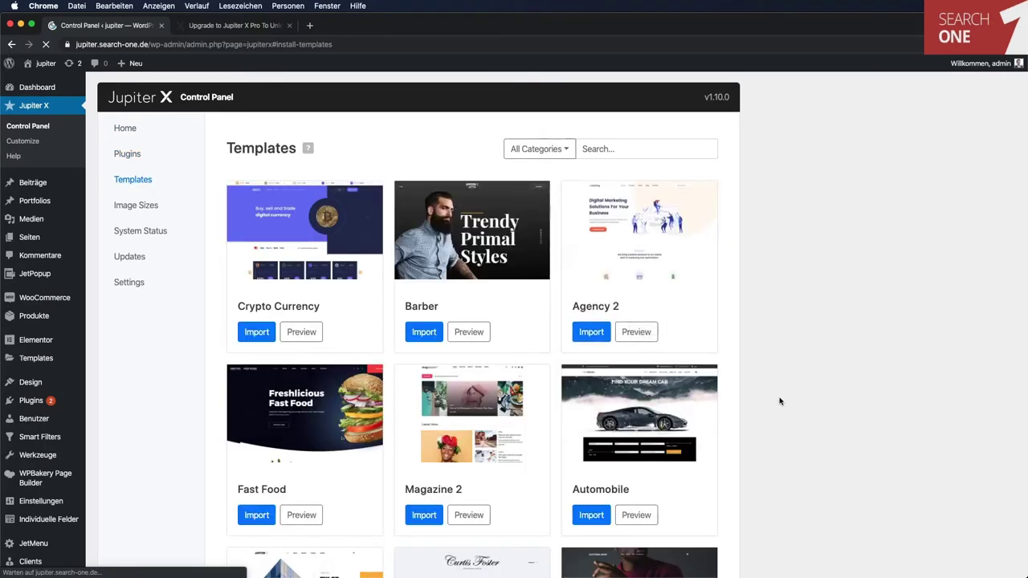
pyautogui.scroll(-2, 779, 401)
pyautogui.scroll(-6, 780, 401)
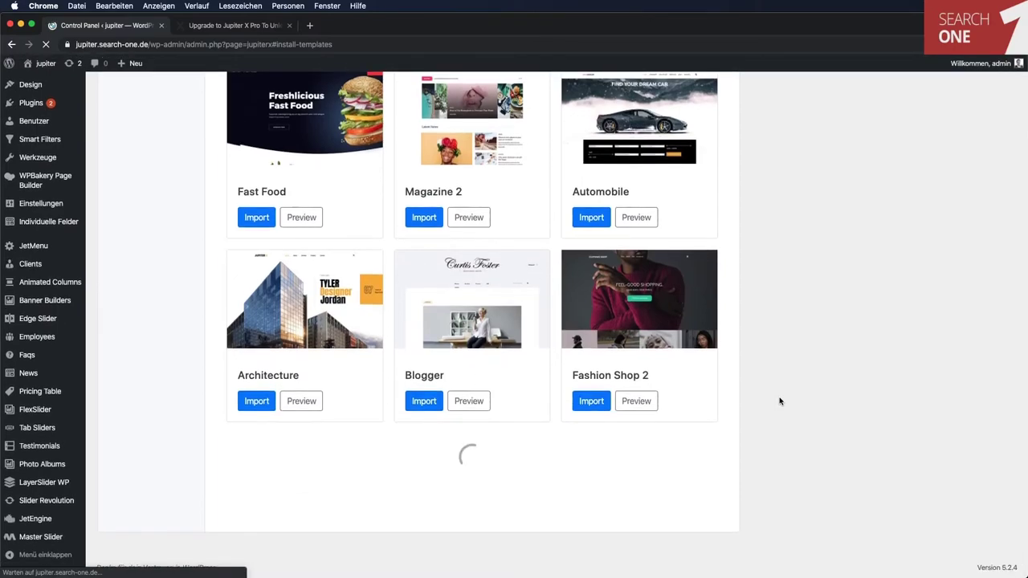
pyautogui.scroll(-8, 779, 401)
pyautogui.scroll(-8, 779, 401)
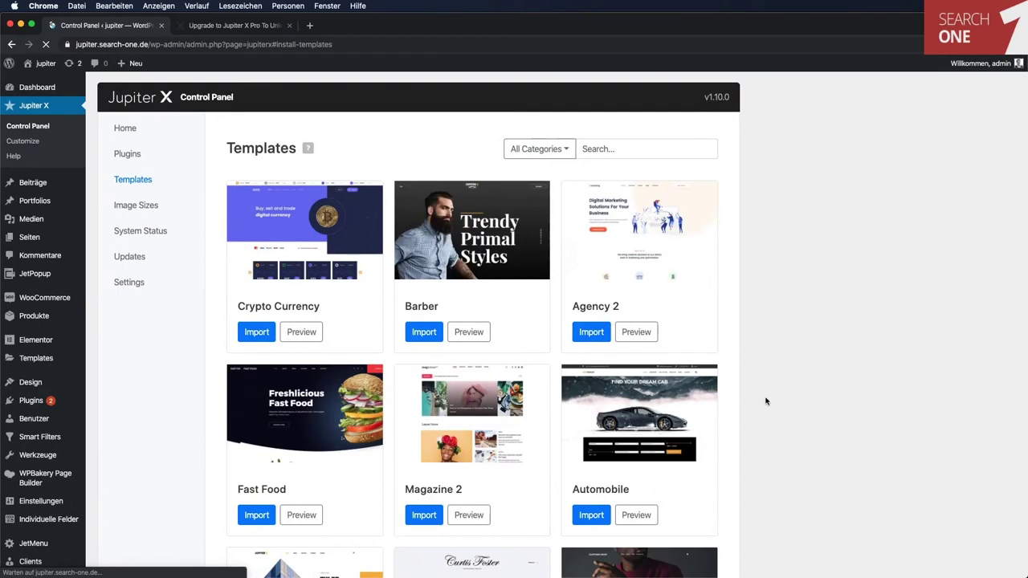
# Check the Image Sizes, System Status and Updates sections of the Jupiter X control panel.
pyautogui.click(144, 206)
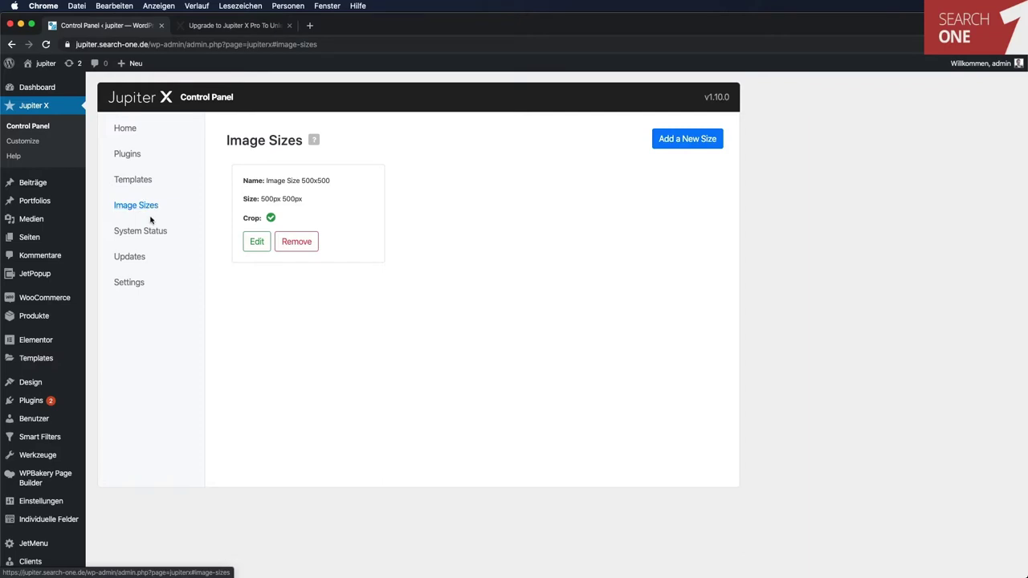
pyautogui.click(145, 230)
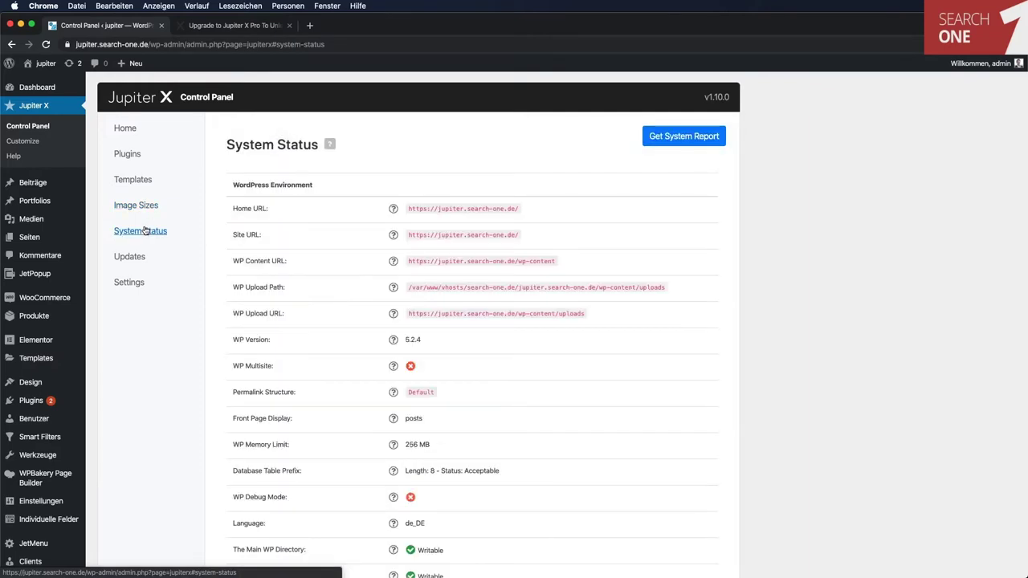
pyautogui.click(134, 261)
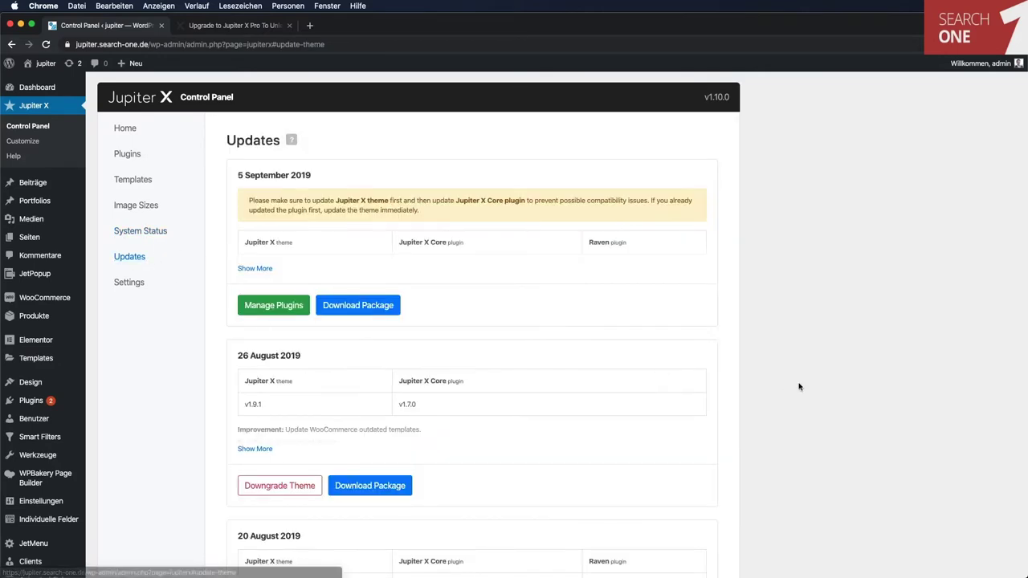
pyautogui.scroll(-2, 798, 386)
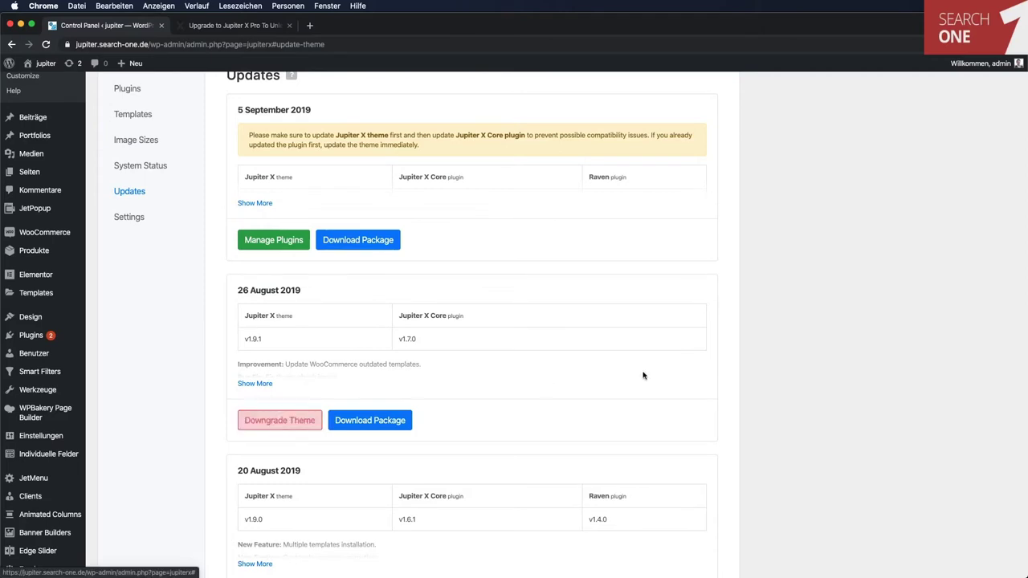
pyautogui.scroll(-1, 773, 388)
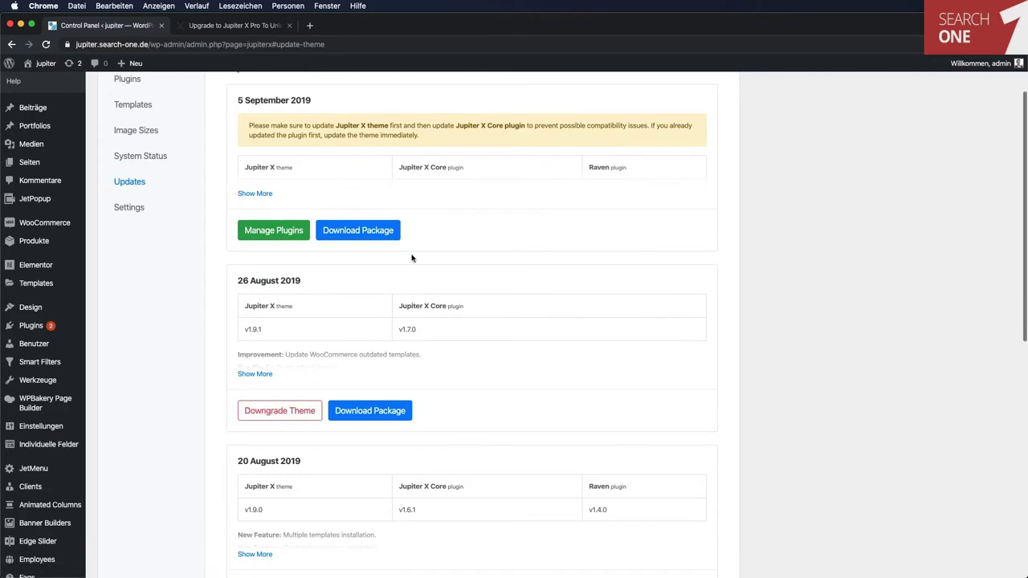
# Review the Jupiter X settings, from the cache and tracking code options to the custom post types and Donut Plugin API fields.
pyautogui.click(130, 208)
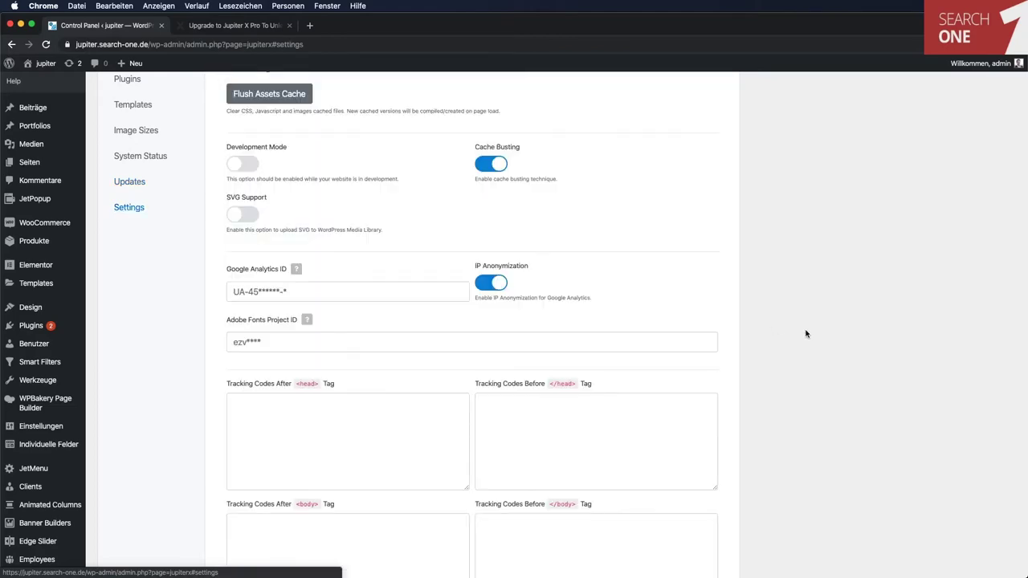
pyautogui.scroll(3, 806, 334)
pyautogui.scroll(-5, 806, 334)
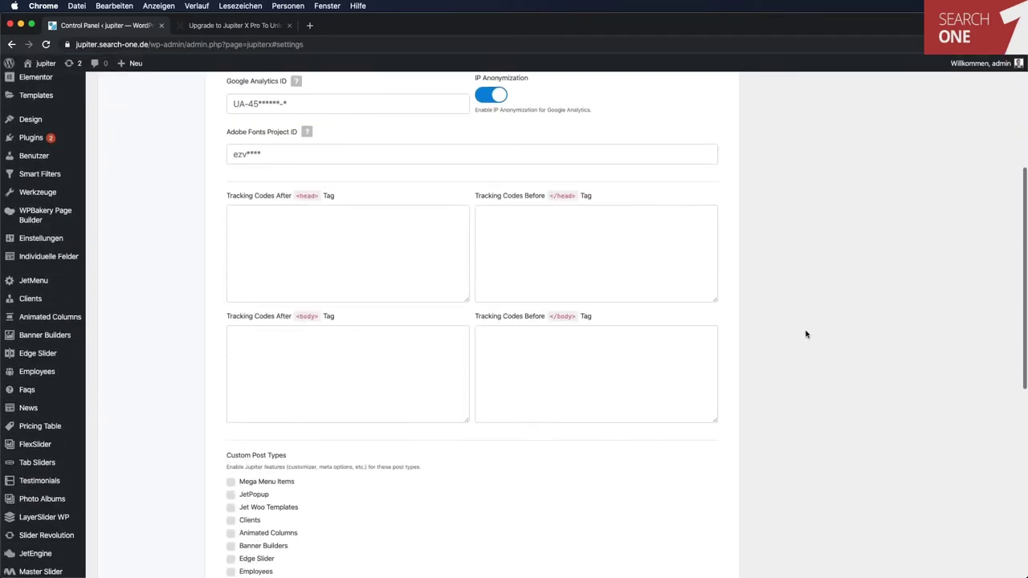
pyautogui.scroll(-5, 806, 335)
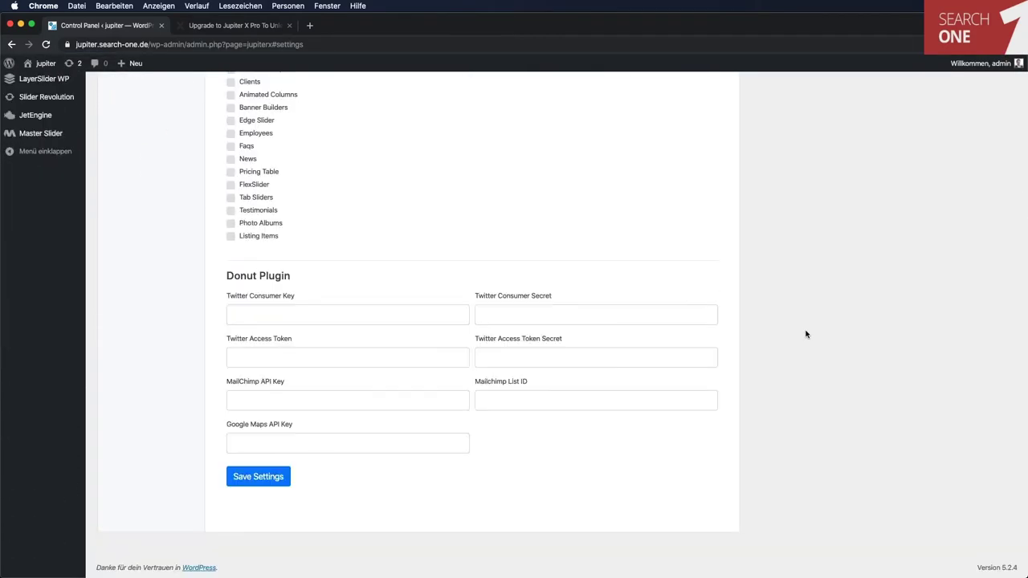
pyautogui.scroll(10, 806, 334)
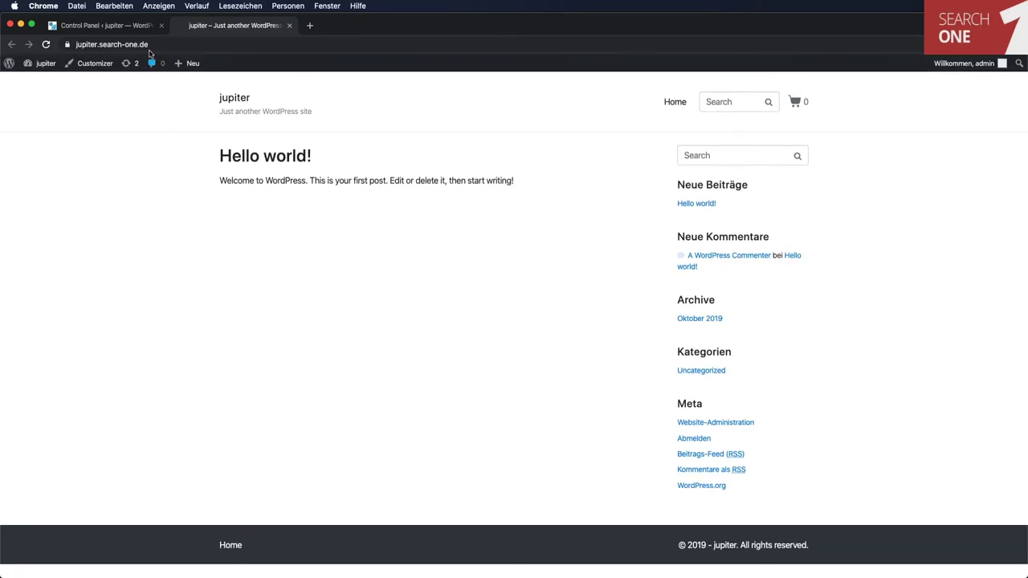
# Return to the control panel's template list and start a full import of the Fast Food template with media included.
pyautogui.click(133, 30)
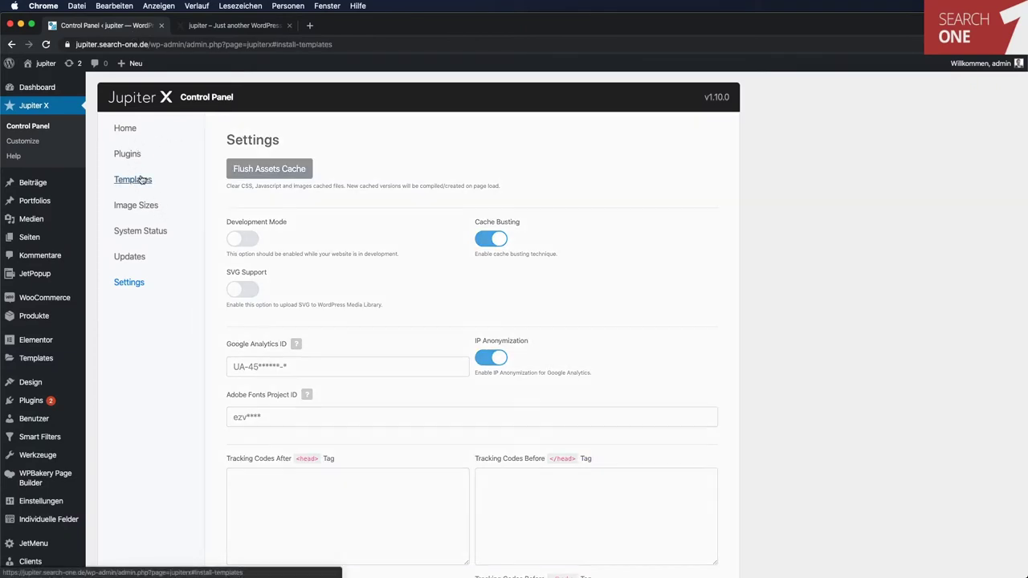
pyautogui.click(139, 180)
pyautogui.scroll(-5, 270, 314)
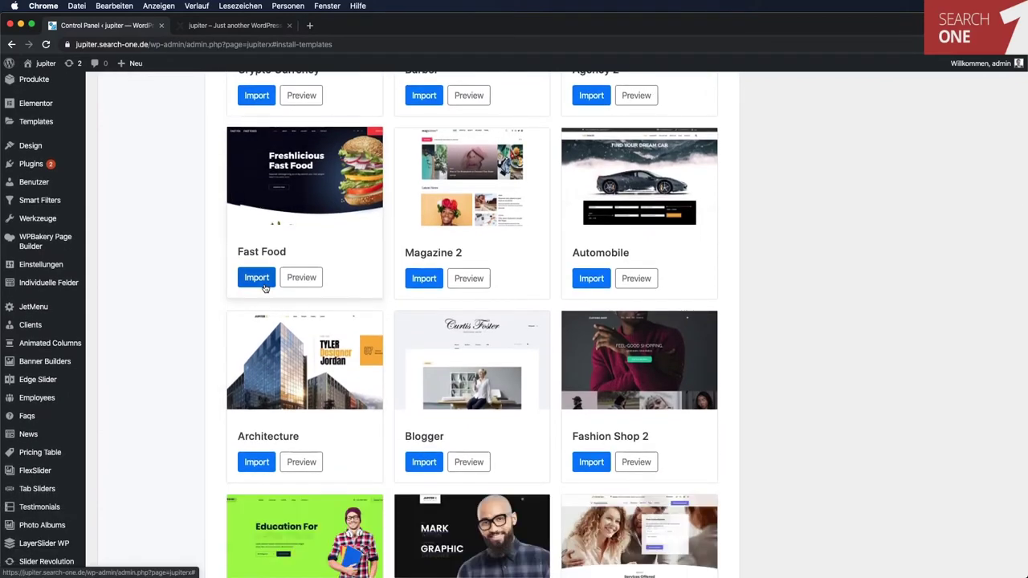
pyautogui.click(256, 279)
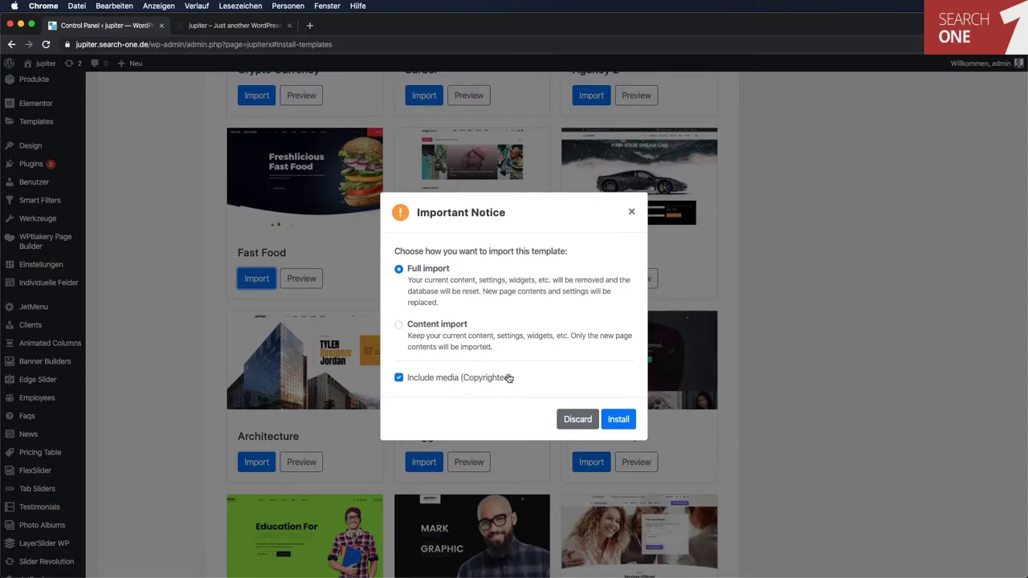
pyautogui.click(617, 418)
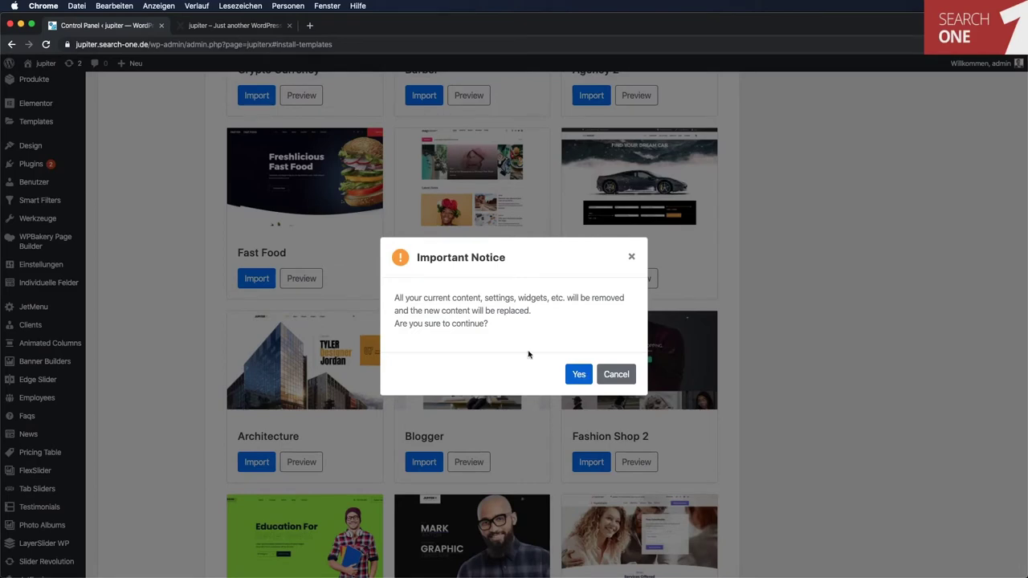
pyautogui.click(580, 379)
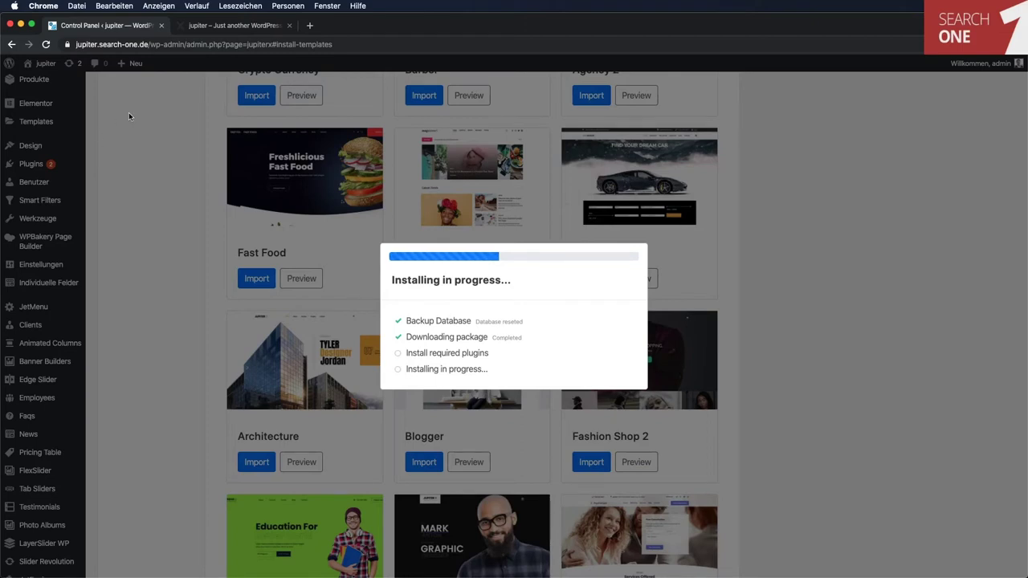
# Reload the templates page during the running installation and look through the template list again.
pyautogui.click(47, 44)
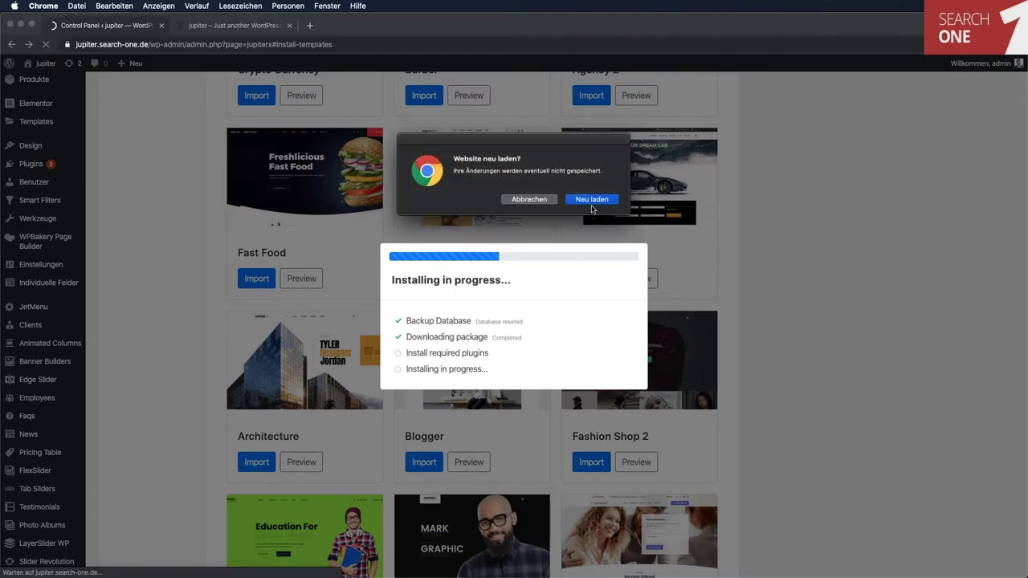
pyautogui.click(592, 200)
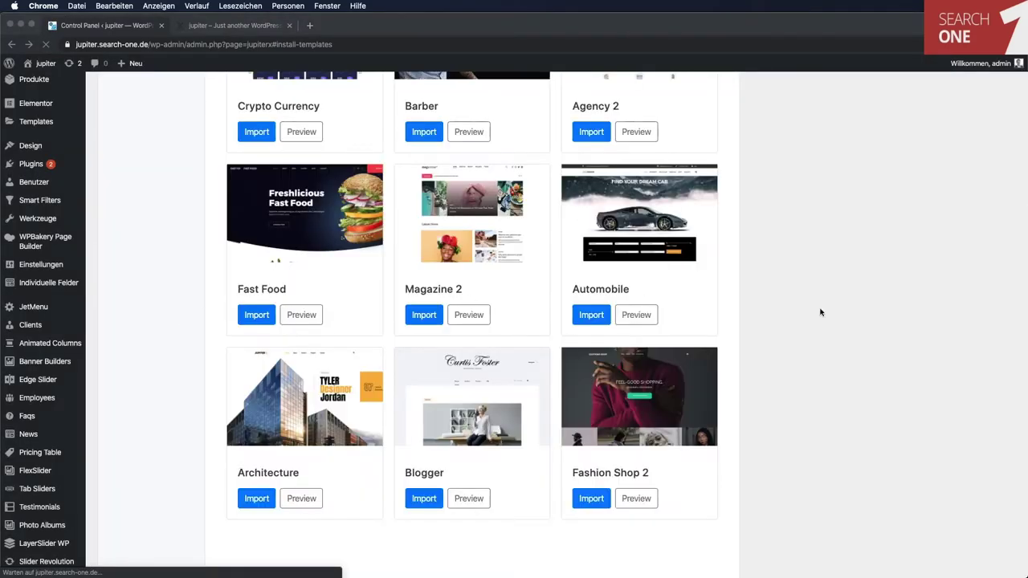
pyautogui.scroll(-3, 865, 380)
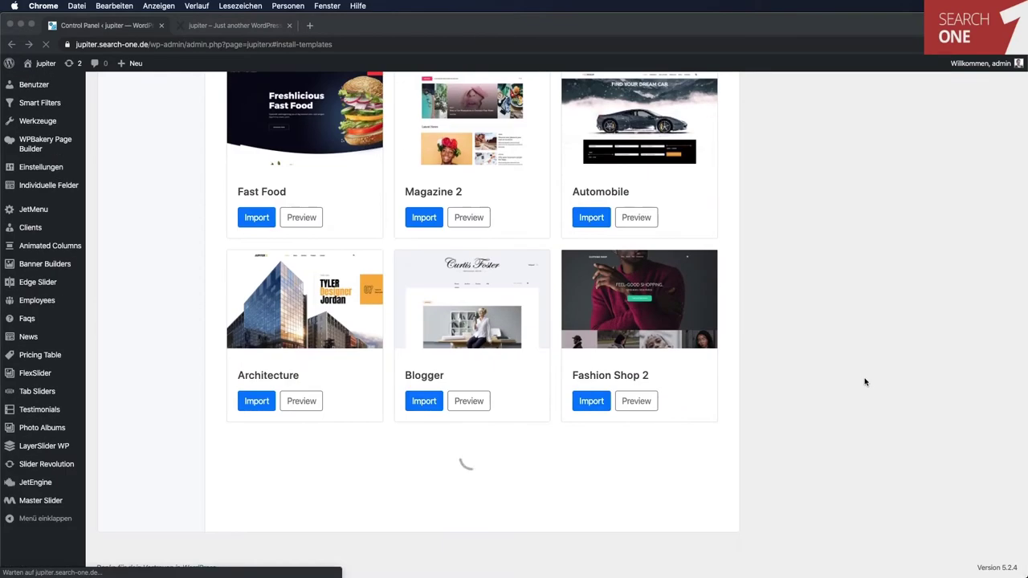
# Start a full import of the Luxury Hotel template with media included and agree to replace all current content.
pyautogui.scroll(-5, 865, 381)
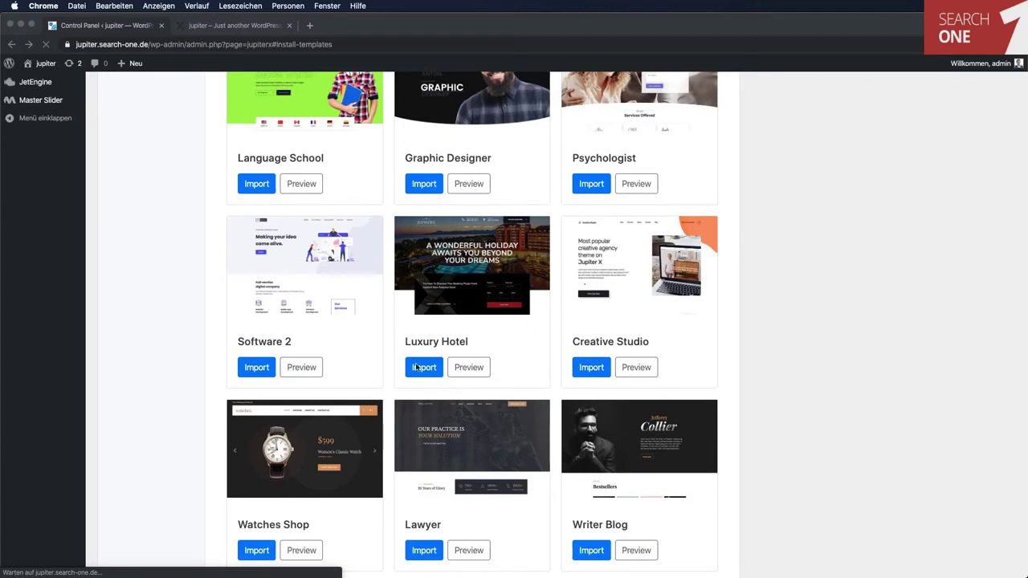
pyautogui.click(460, 356)
pyautogui.click(426, 366)
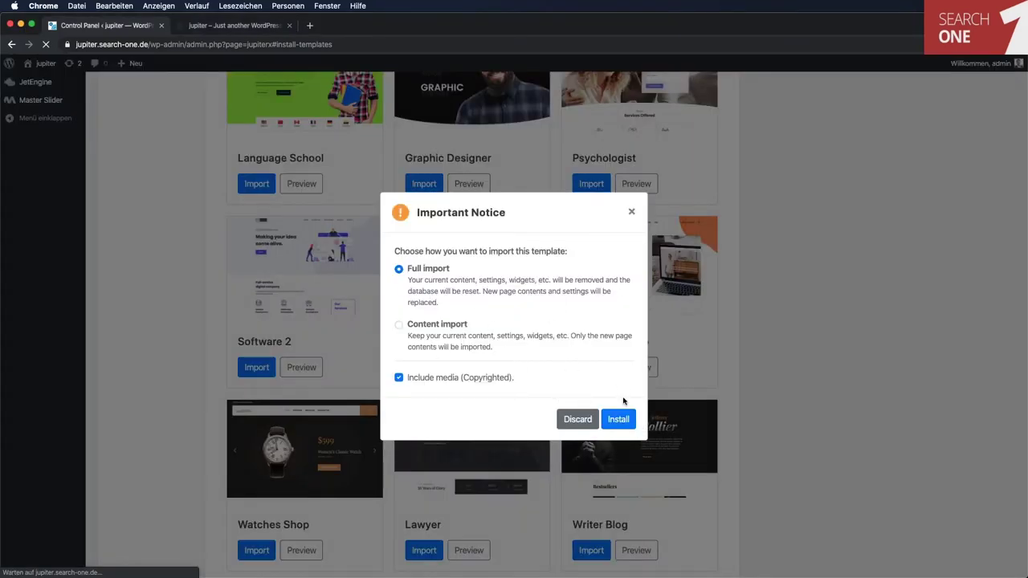
pyautogui.click(628, 421)
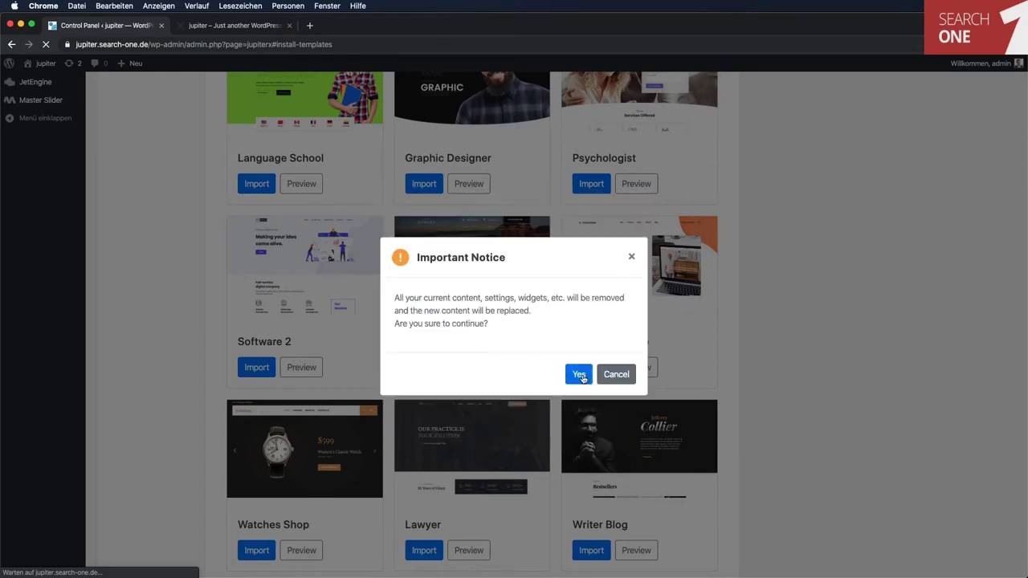
pyautogui.click(582, 375)
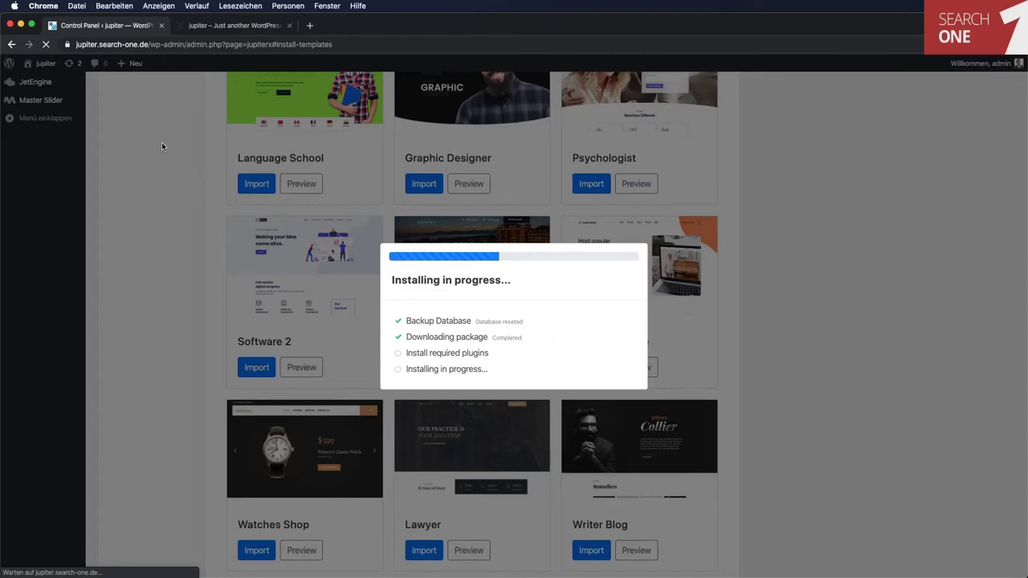
# Reload the templates page during the running installation, then refresh the website's front end to check its content.
pyautogui.click(46, 44)
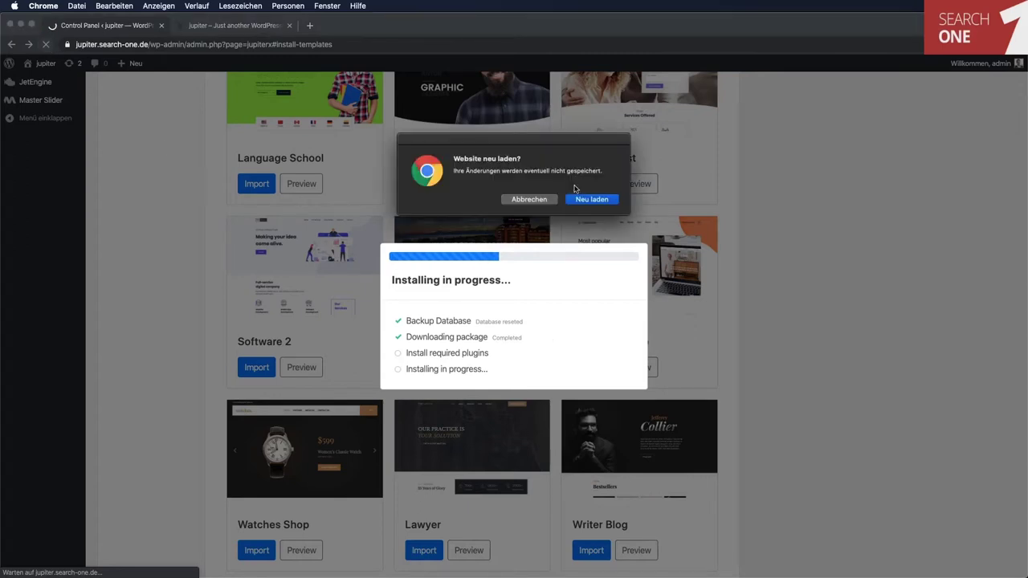
pyautogui.click(601, 199)
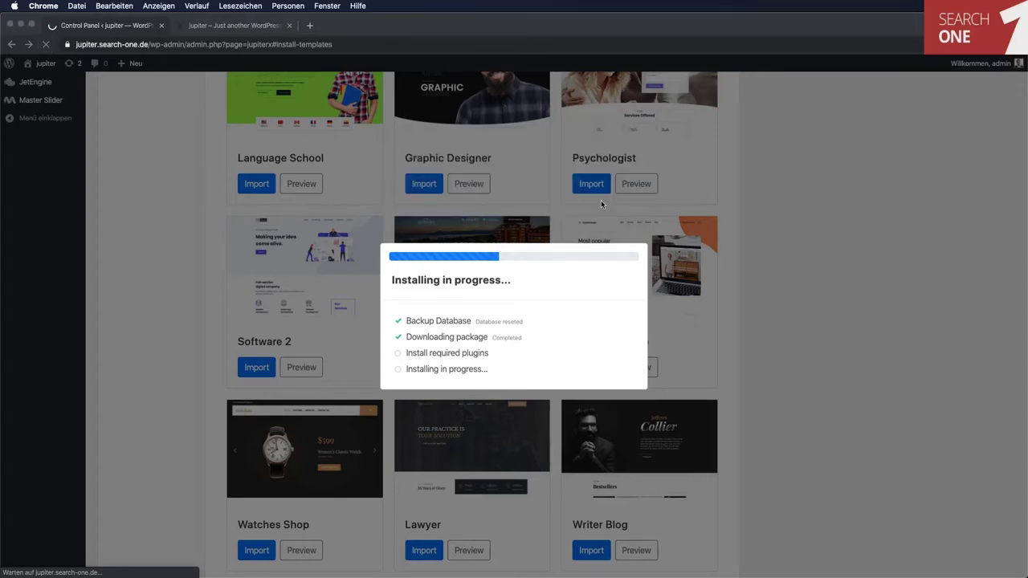
pyautogui.click(246, 29)
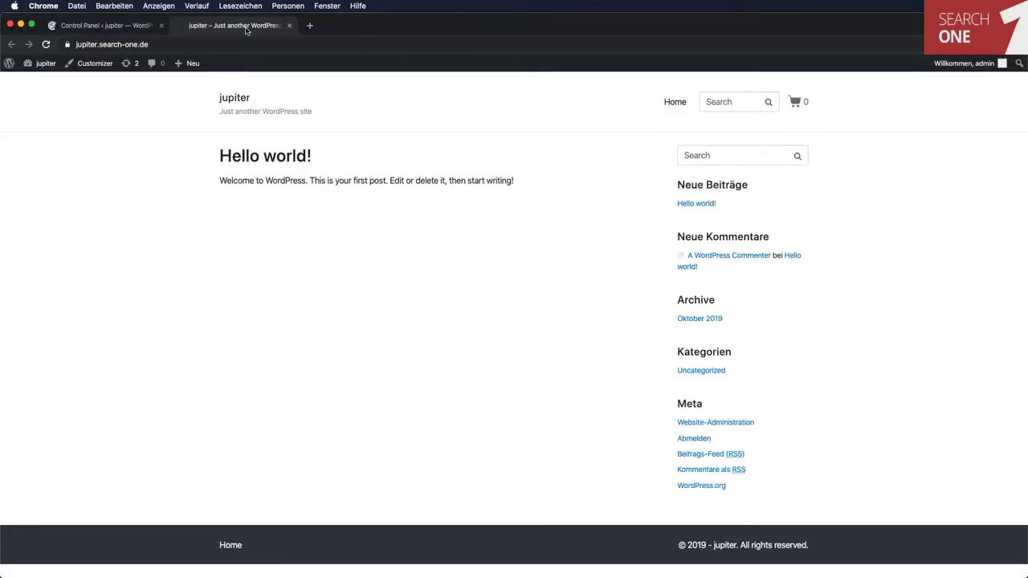
pyautogui.click(46, 46)
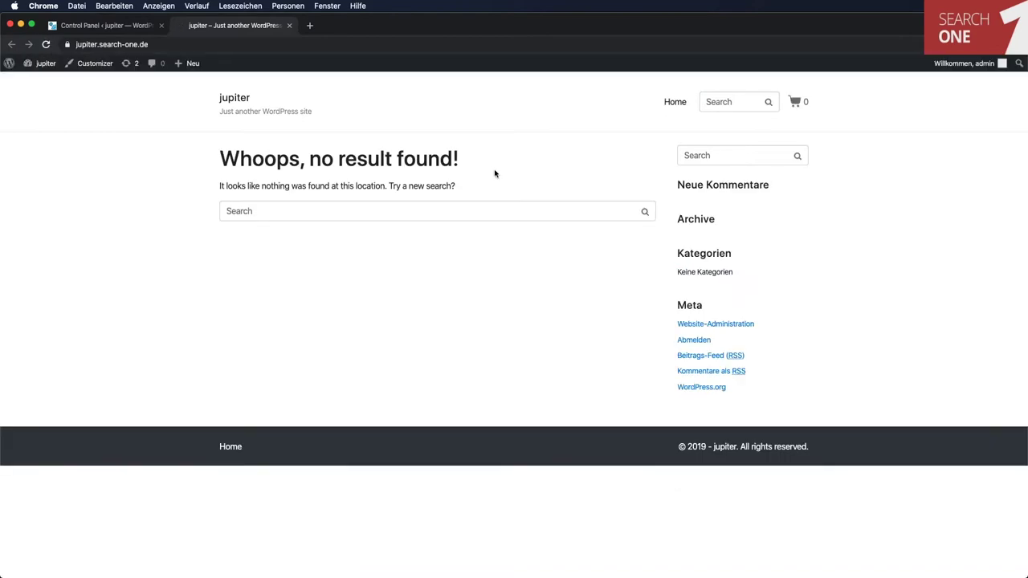
# Return to the control panel and review the System Status page from the WordPress environment down to the plugin list.
pyautogui.click(132, 26)
pyautogui.scroll(-5, 165, 314)
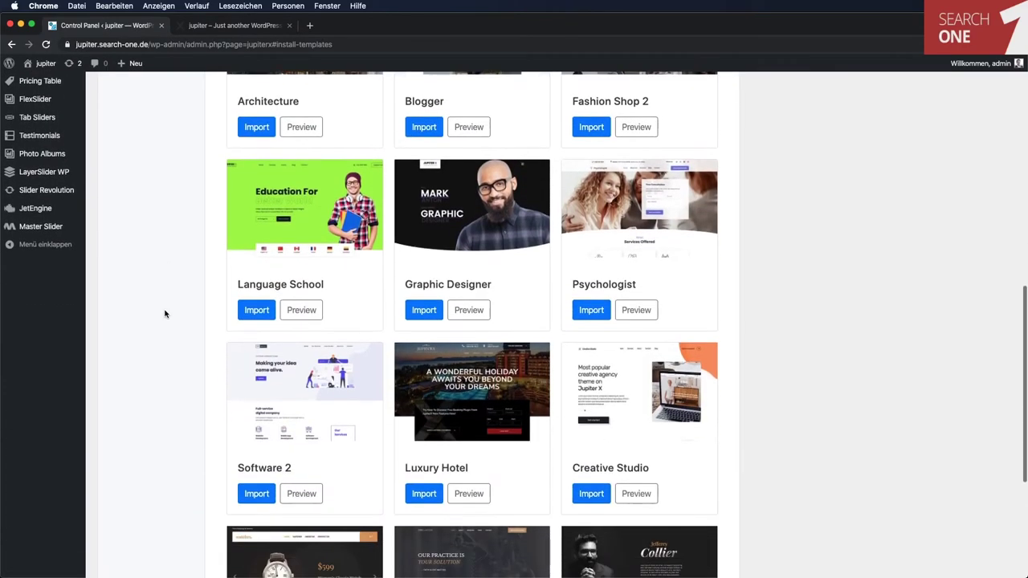
pyautogui.scroll(8, 164, 314)
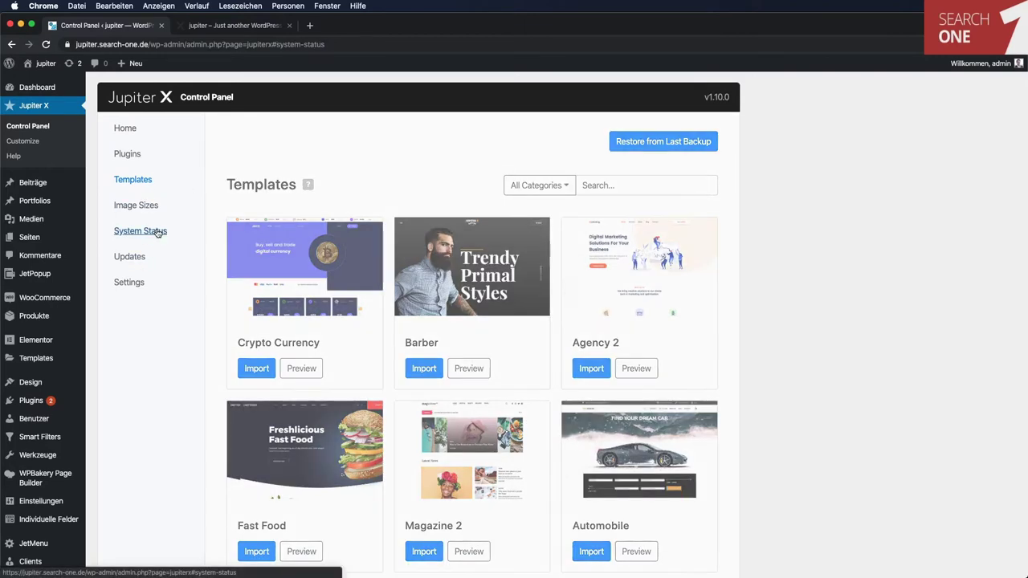
pyautogui.click(157, 232)
pyautogui.scroll(-5, 727, 402)
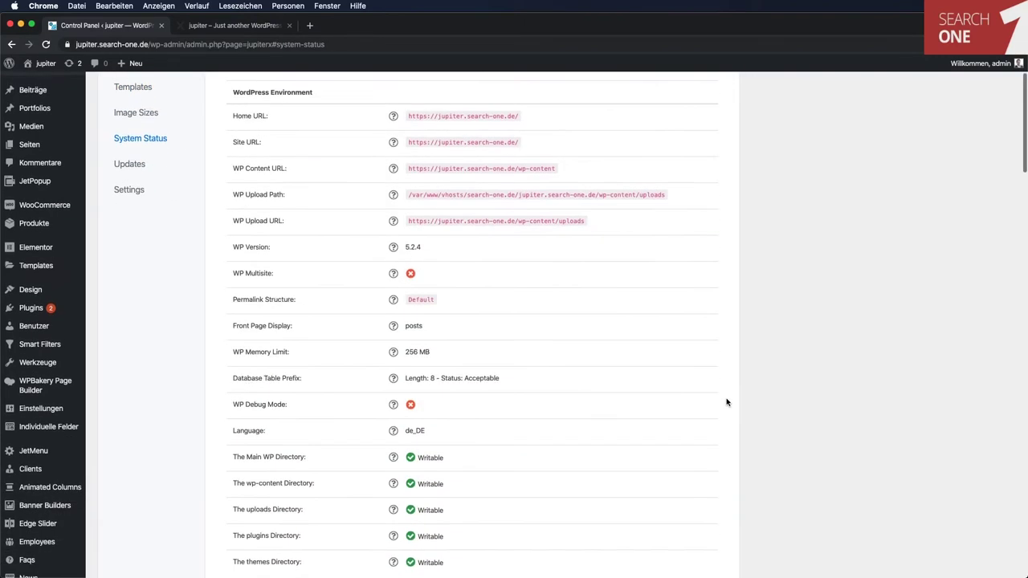
pyautogui.scroll(-7, 727, 402)
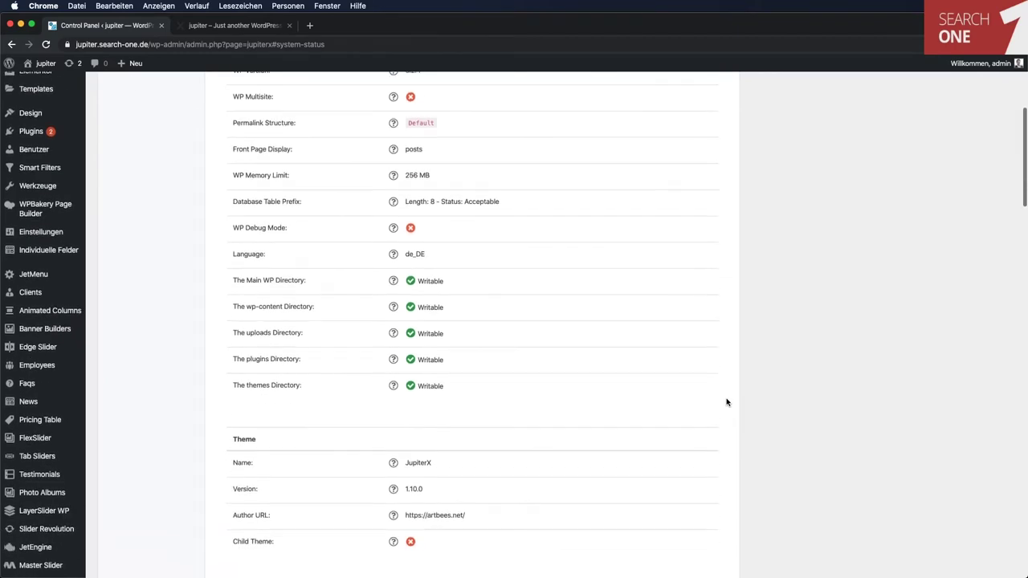
pyautogui.scroll(-11, 726, 402)
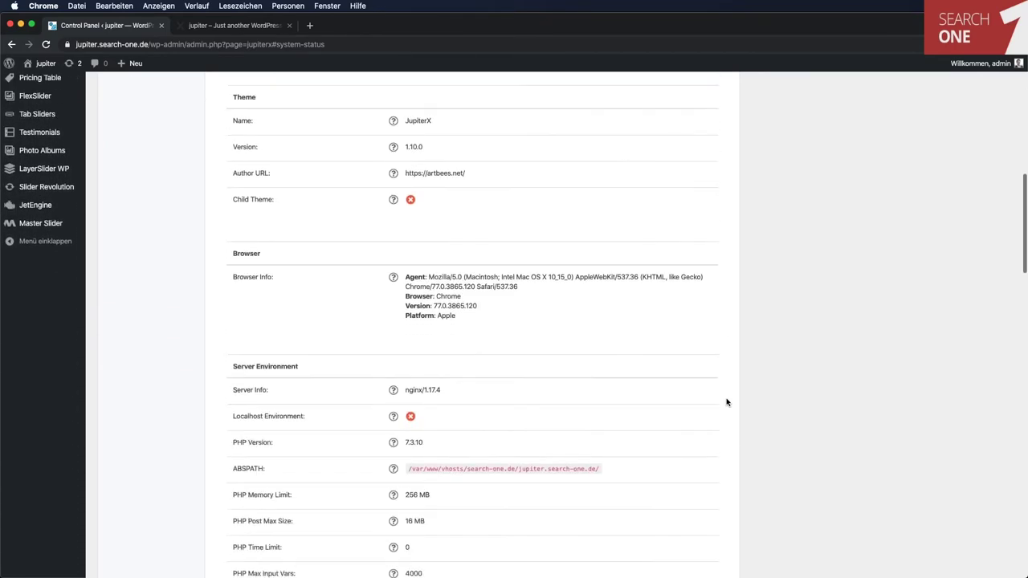
pyautogui.scroll(-6, 617, 277)
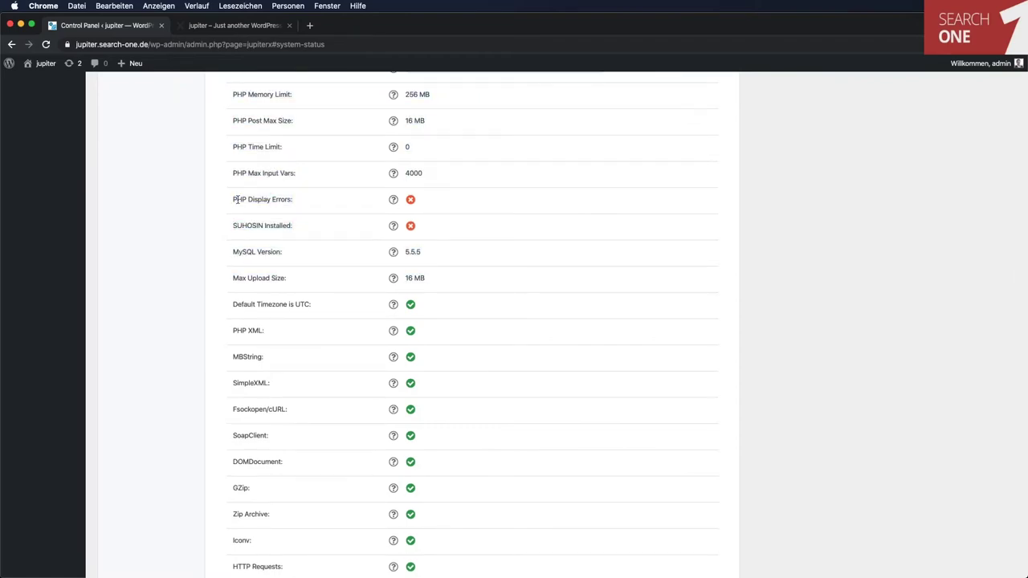
pyautogui.scroll(-20, 613, 296)
pyautogui.scroll(14, 613, 296)
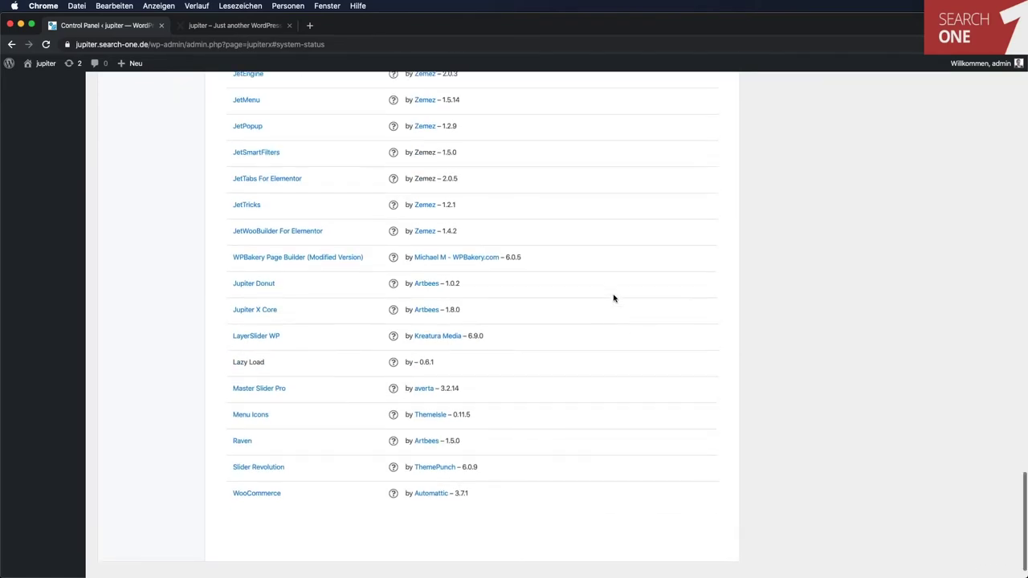
pyautogui.scroll(20, 612, 297)
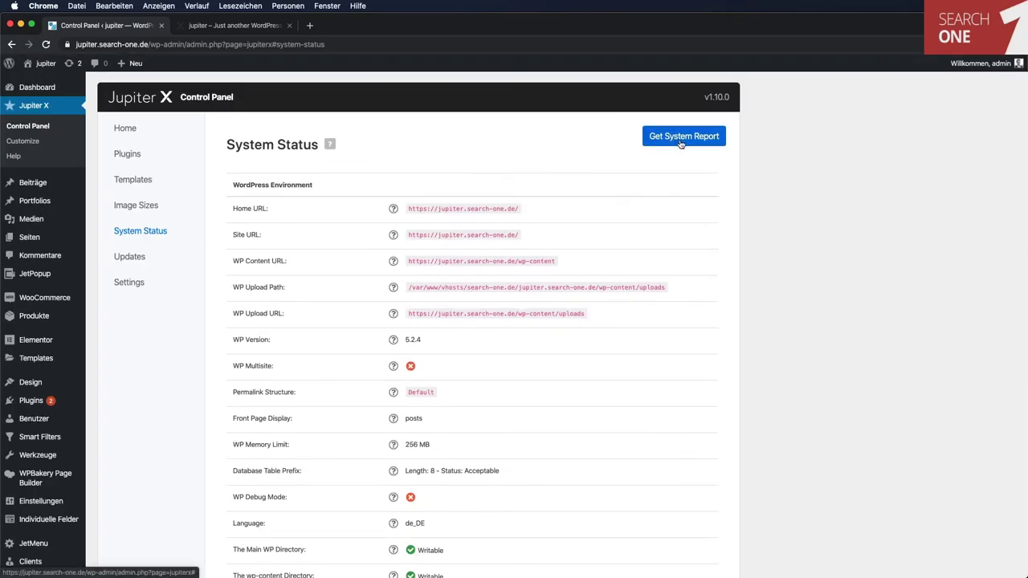
# Generate the system report on the System Status page and read through its text.
pyautogui.click(681, 137)
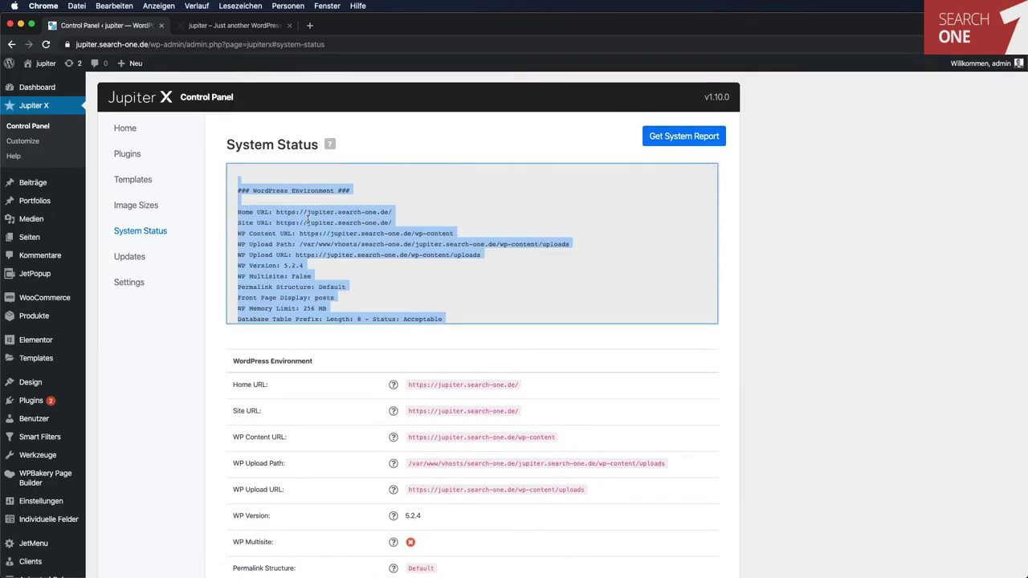
pyautogui.scroll(-5, 308, 219)
pyautogui.scroll(-2, 308, 218)
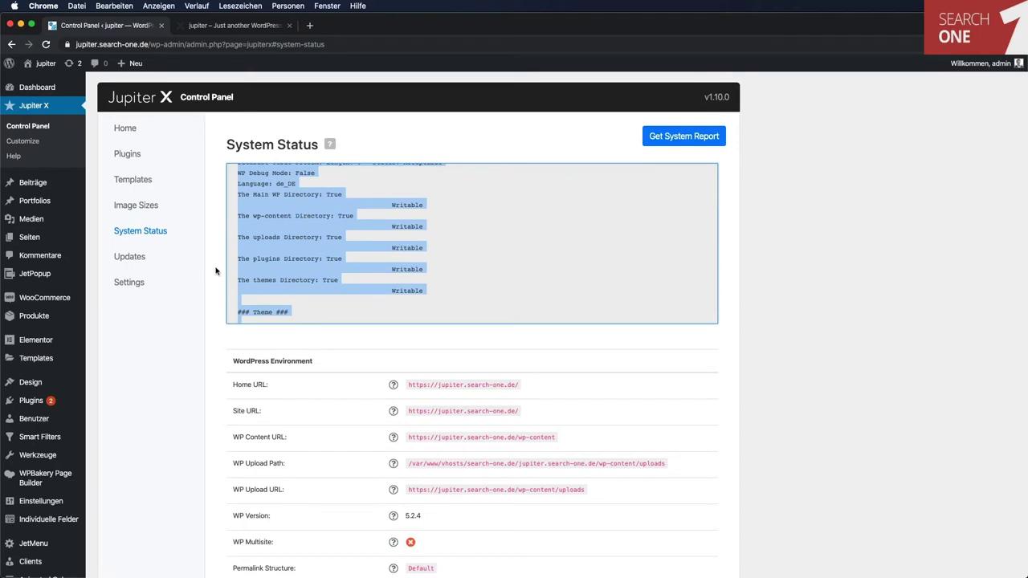
pyautogui.click(849, 388)
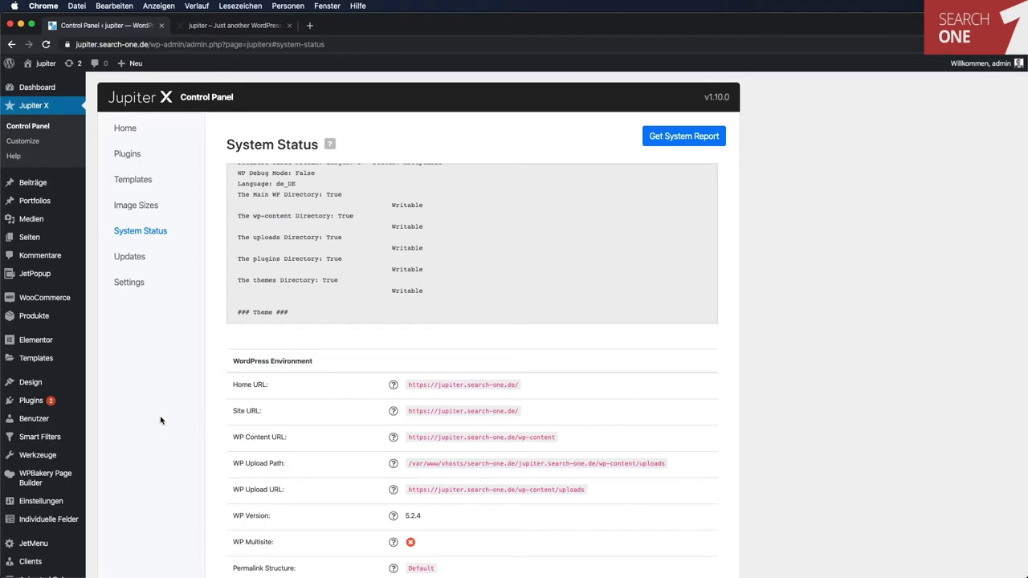
# Create a new page titled "Testseite" and save it as a draft.
pyautogui.click(30, 237)
pyautogui.click(171, 89)
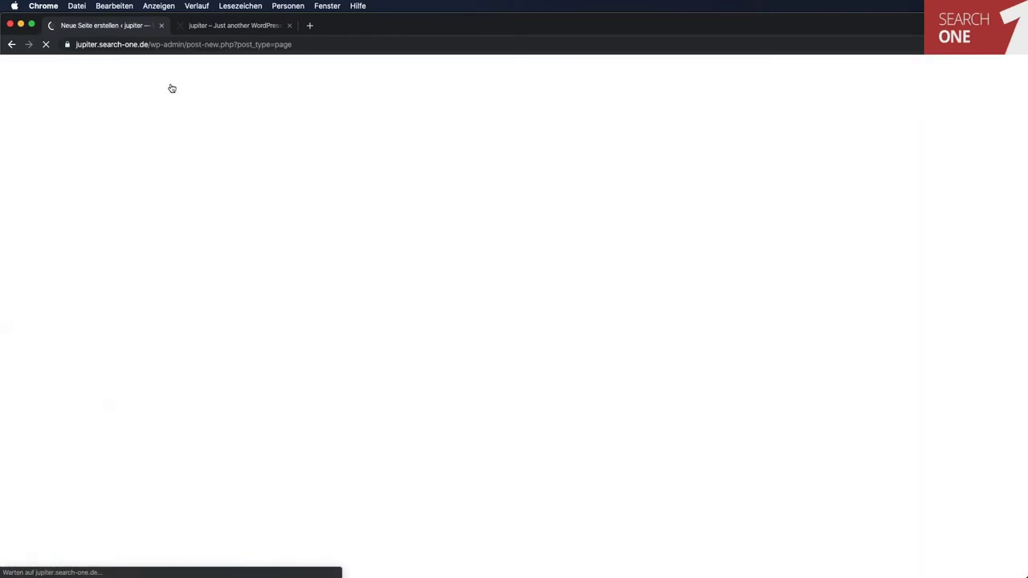
pyautogui.write('Testseite')
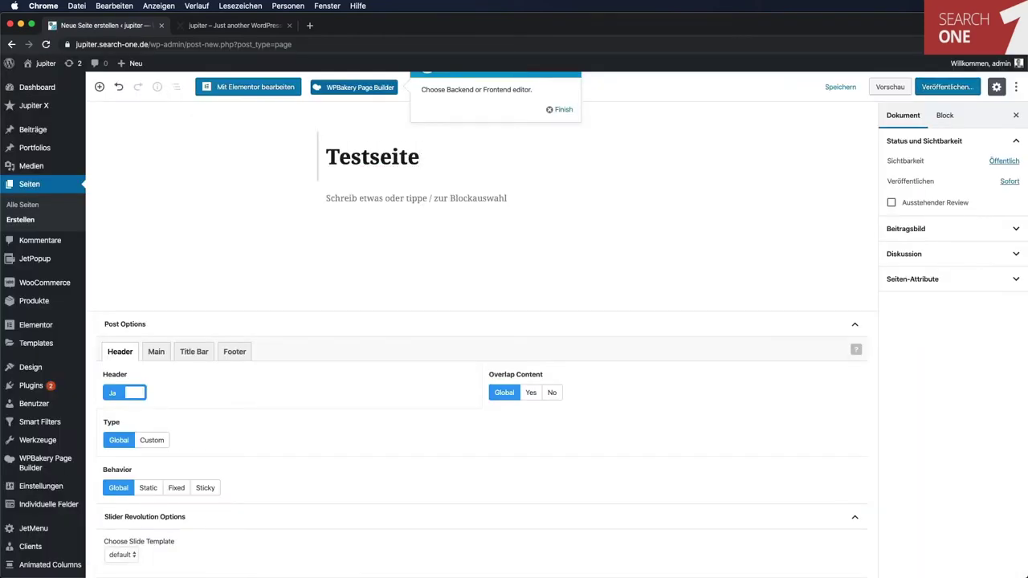
pyautogui.click(840, 88)
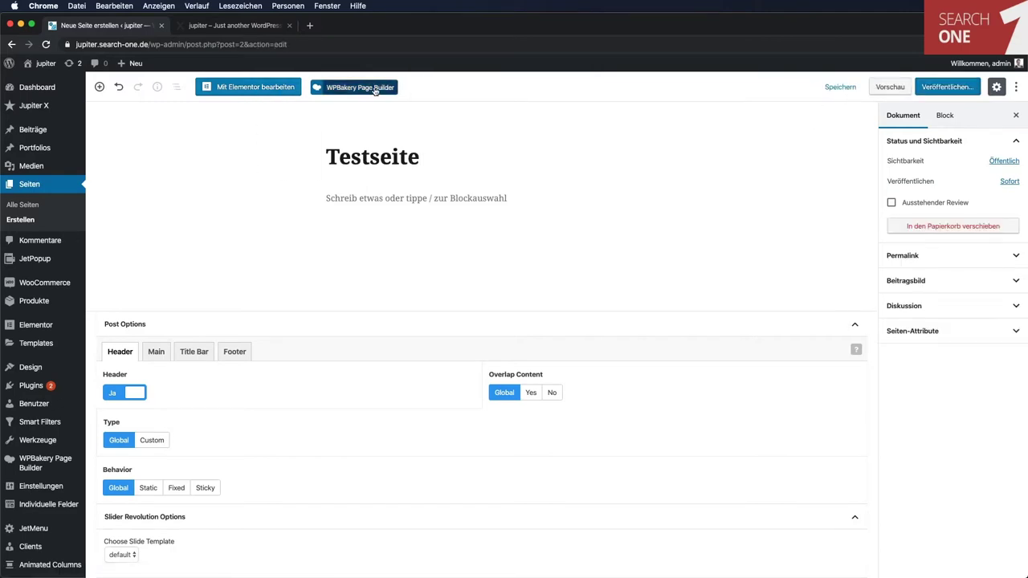
# Open the test page in the Elementor editor and add a section with two equal columns.
pyautogui.click(250, 88)
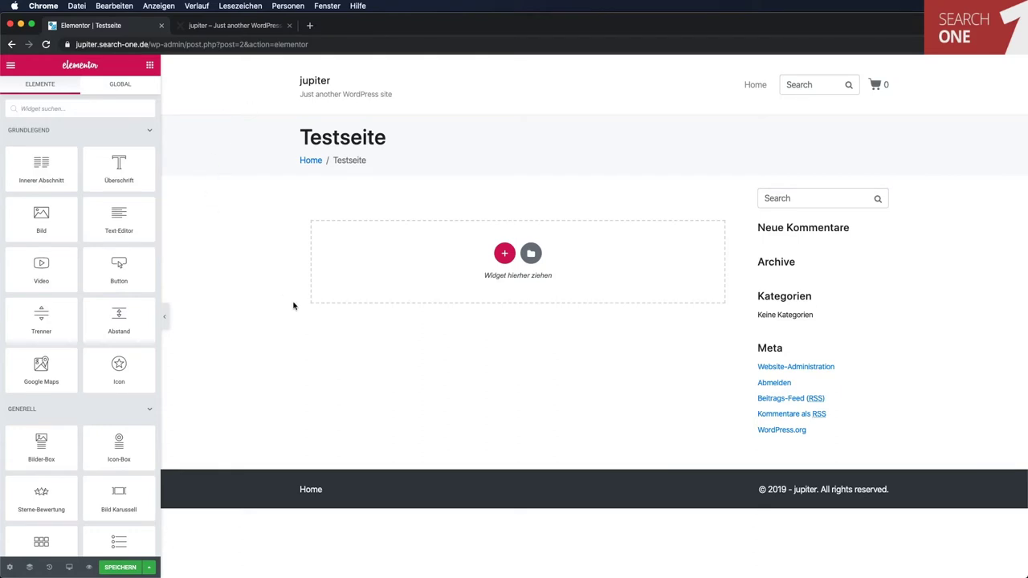
pyautogui.click(505, 253)
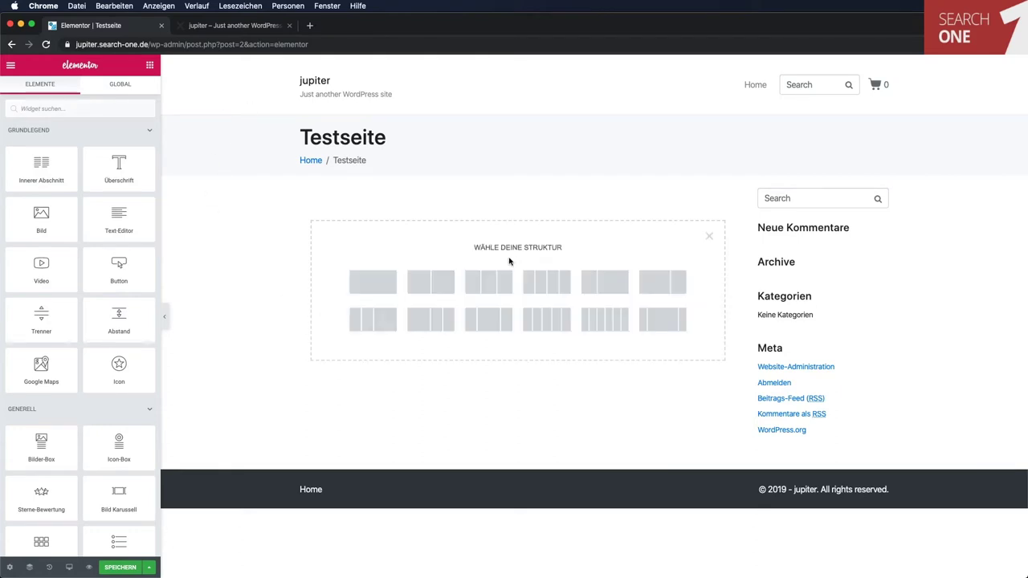
pyautogui.click(428, 285)
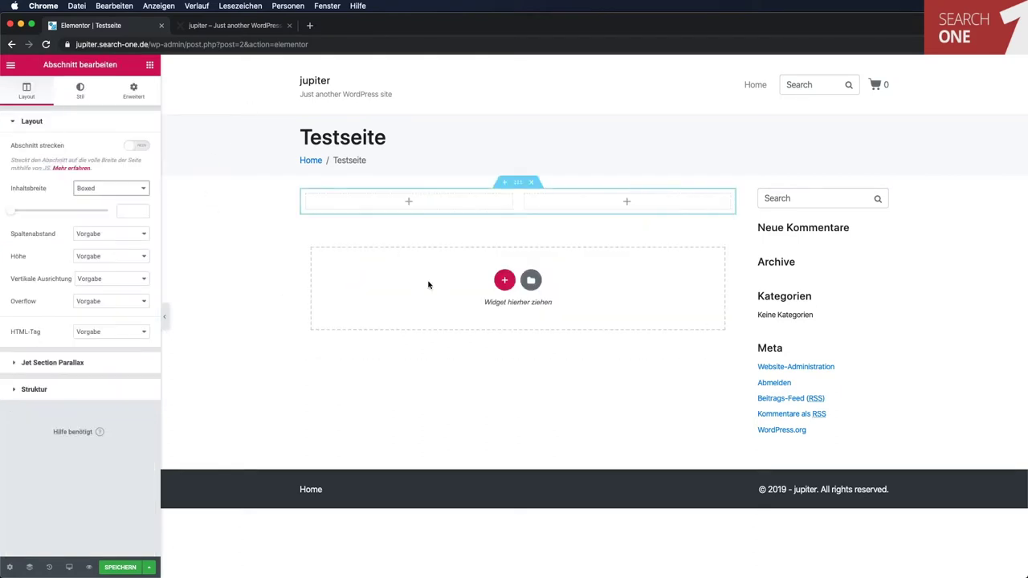
# Place a heading widget (Überschrift) in the section's first column with the title "Heyho".
pyautogui.click(407, 202)
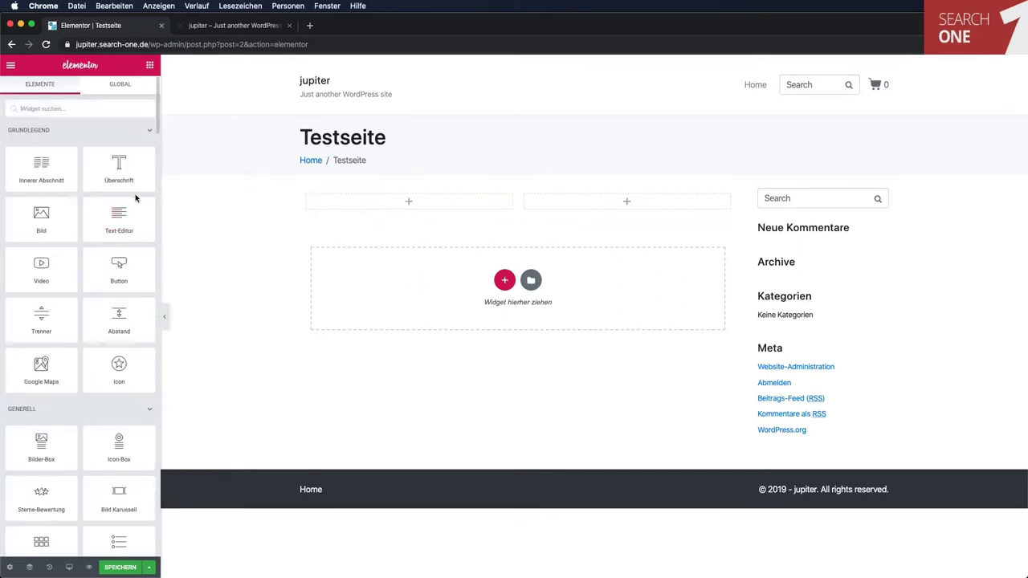
pyautogui.moveTo(119, 169); pyautogui.dragTo(406, 201)
pyautogui.tripleClick(397, 200)
pyautogui.write('Heyho')
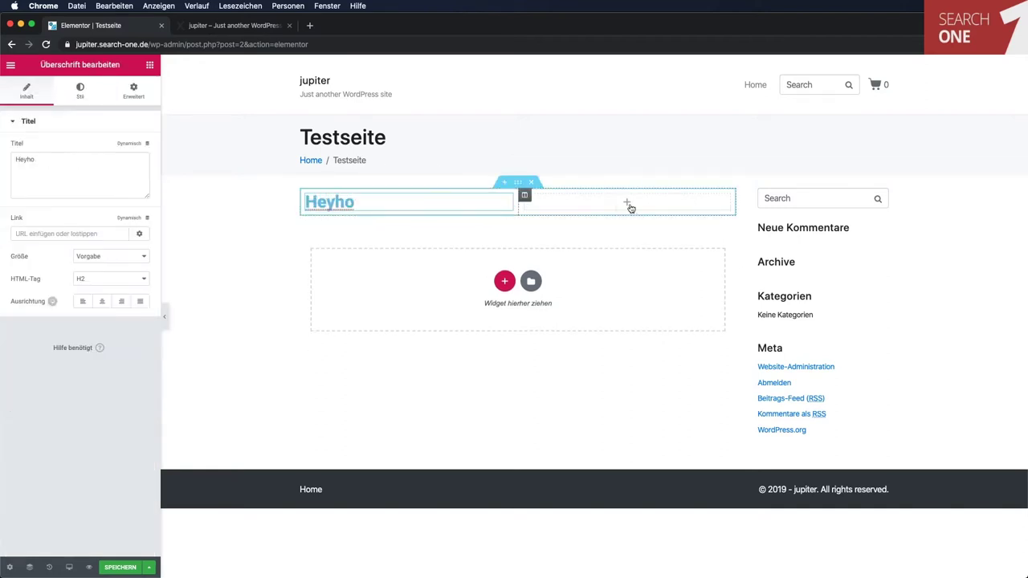
# Place an image widget (Bild) in the section's second column, dismiss the context menu tip and open the image for editing.
pyautogui.click(628, 206)
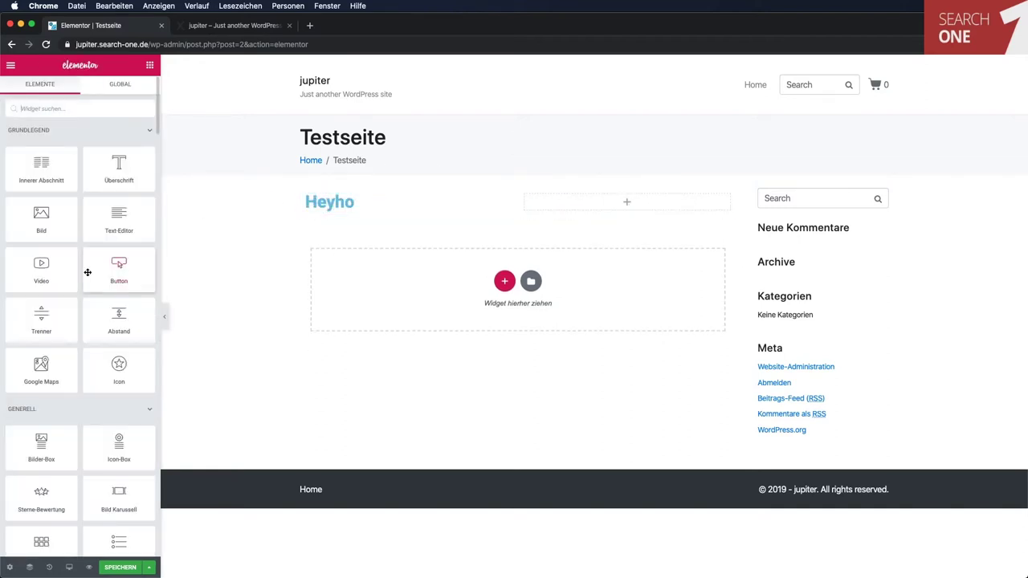
pyautogui.moveTo(53, 225); pyautogui.dragTo(627, 201)
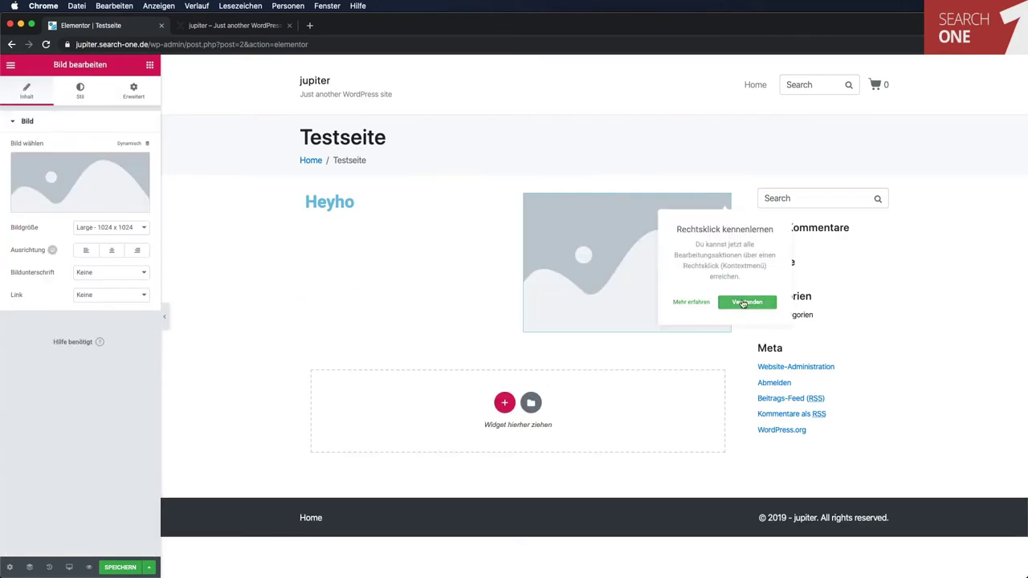
pyautogui.click(746, 300)
pyautogui.rightClick(677, 272)
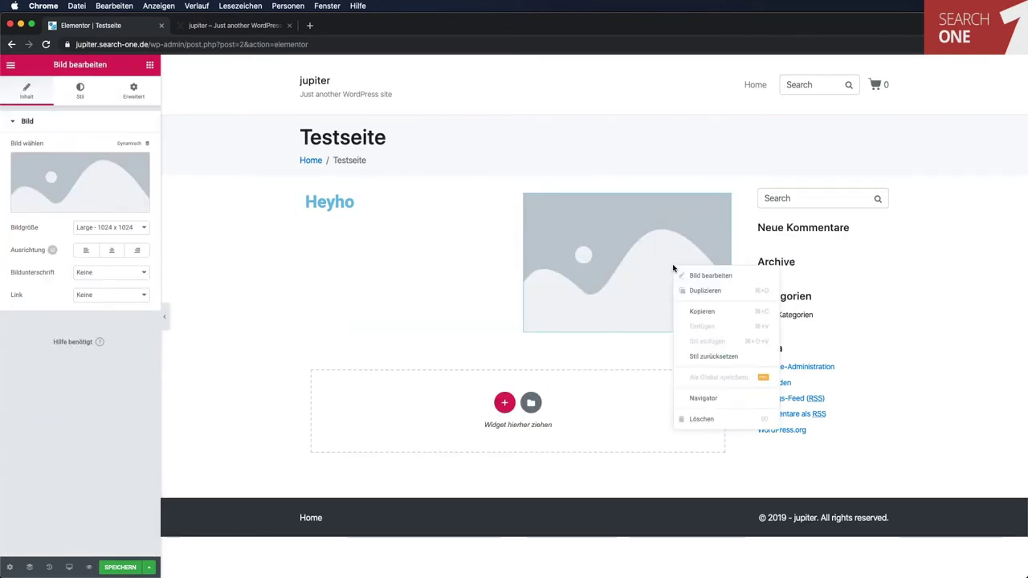
pyautogui.click(683, 276)
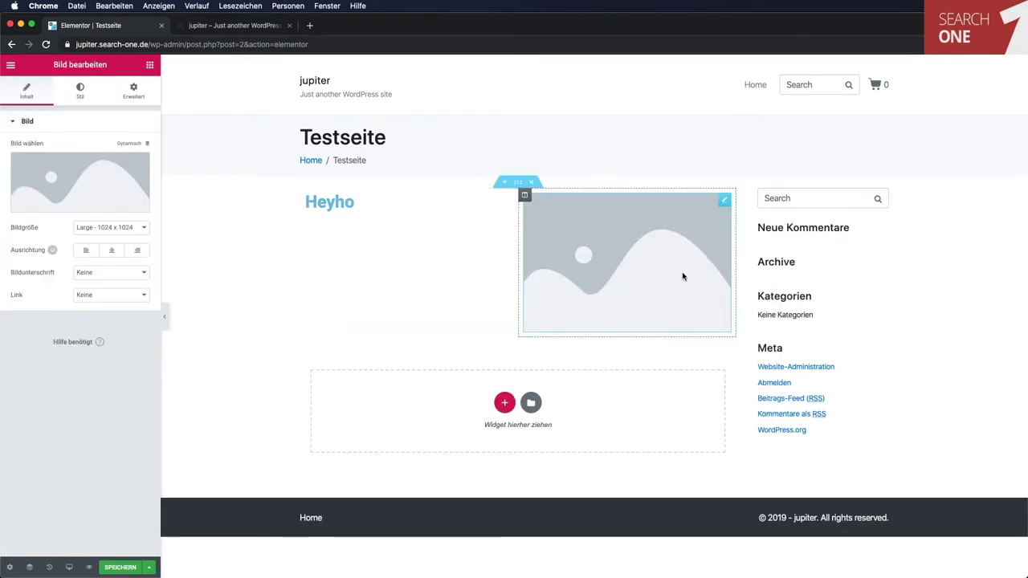
# Upload search-one.jpg to the media library and insert it into the image widget.
pyautogui.click(77, 189)
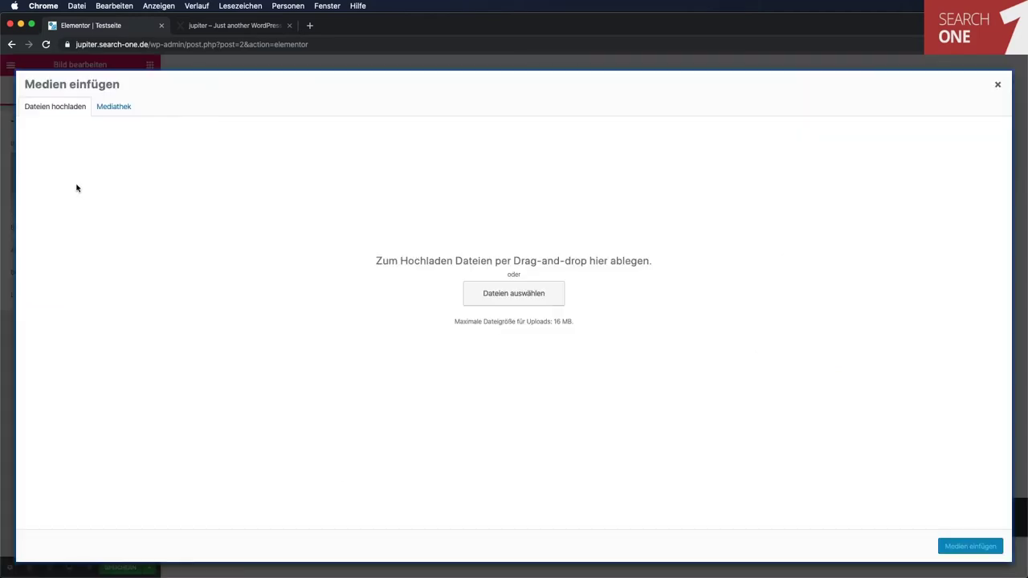
pyautogui.click(120, 105)
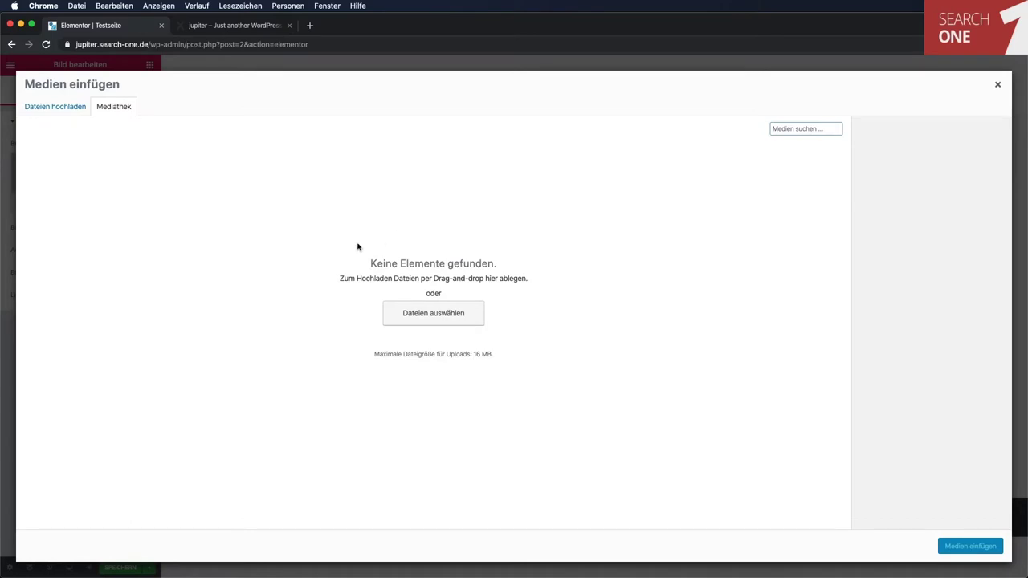
pyautogui.moveTo(352, 249); pyautogui.dragTo(464, 227)
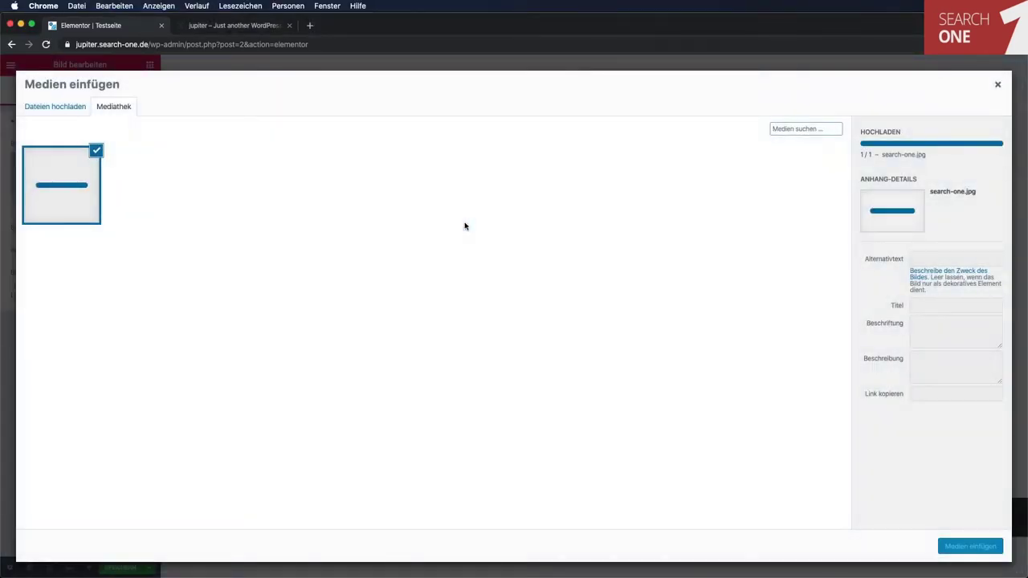
pyautogui.click(968, 546)
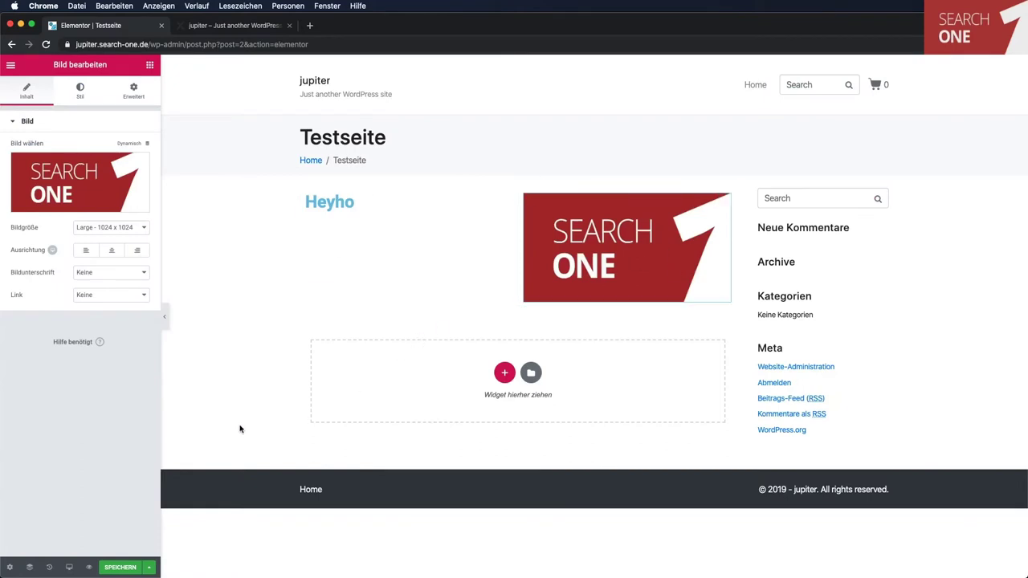
# Close the browser tab with the website's front end and view the global widgets in the Elementor panel.
pyautogui.click(289, 25)
pyautogui.click(149, 65)
pyautogui.click(120, 86)
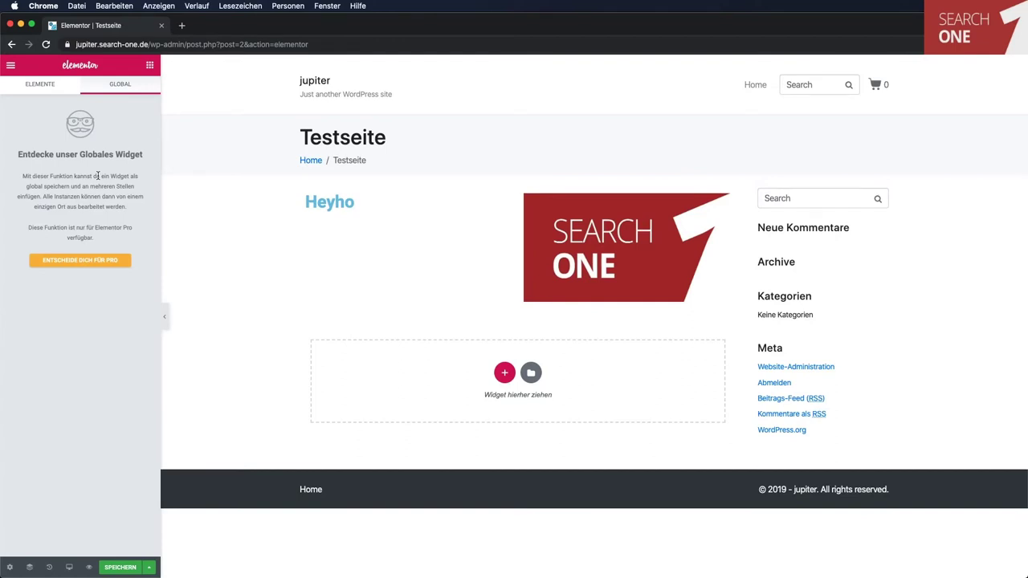
# Exit Elementor to the WordPress page editor, leaving the test page without saving the changes.
pyautogui.click(12, 67)
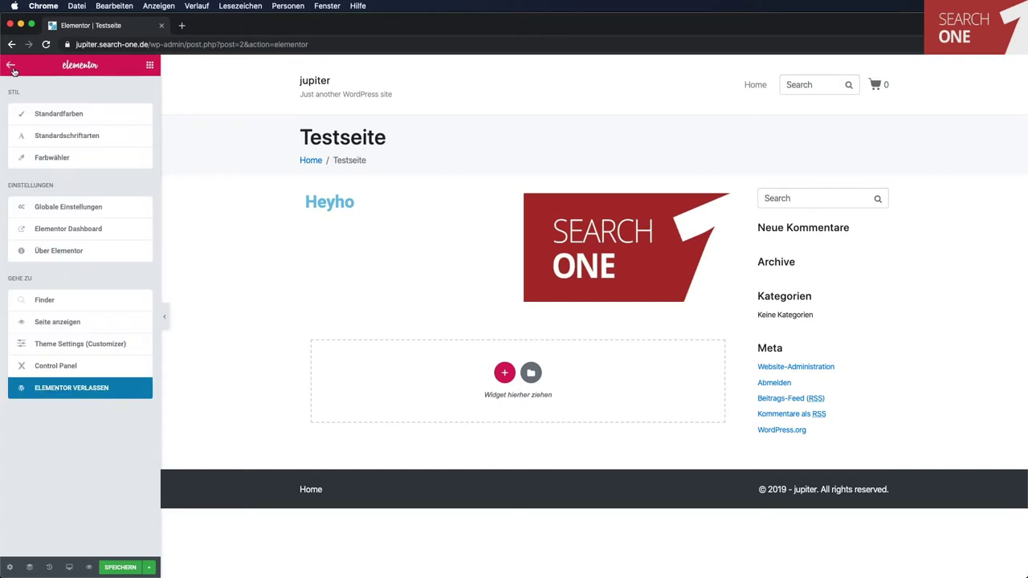
pyautogui.click(78, 391)
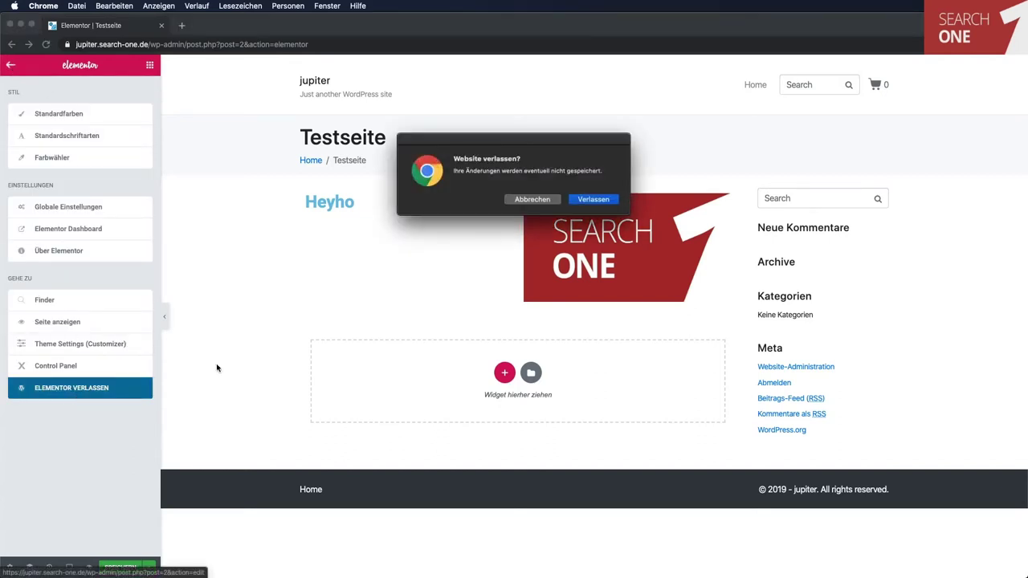
pyautogui.click(595, 200)
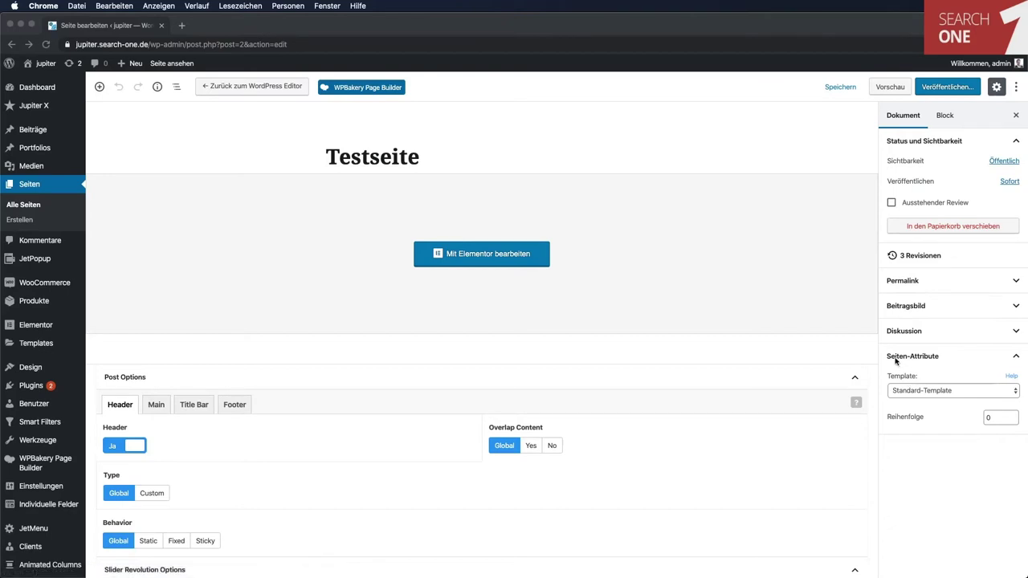
# Set the test page's template to Elementor Volle Breite, save the page and reopen it in Elementor.
pyautogui.click(928, 394)
pyautogui.click(928, 393)
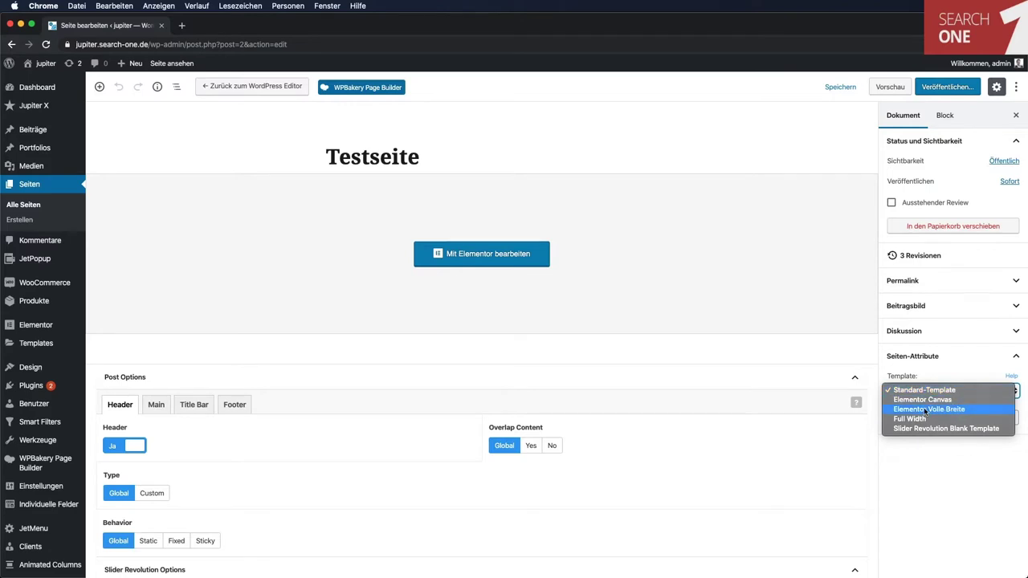
pyautogui.click(935, 409)
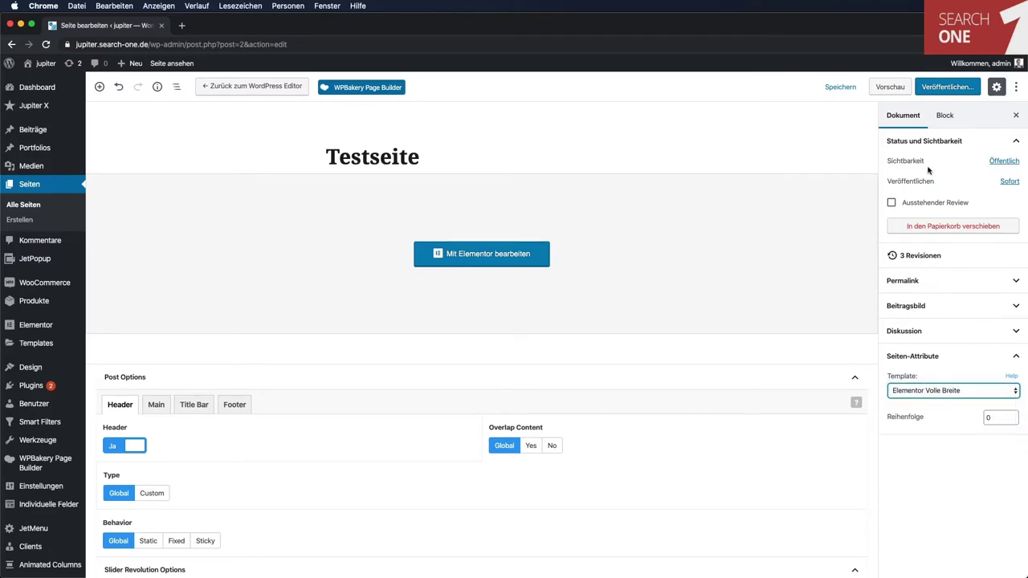
pyautogui.click(841, 88)
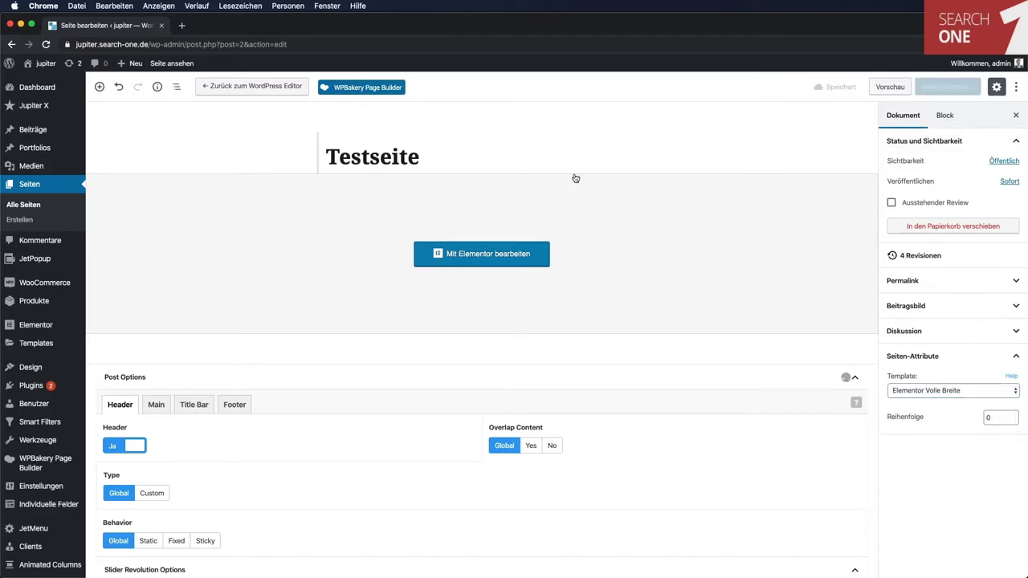
pyautogui.click(518, 253)
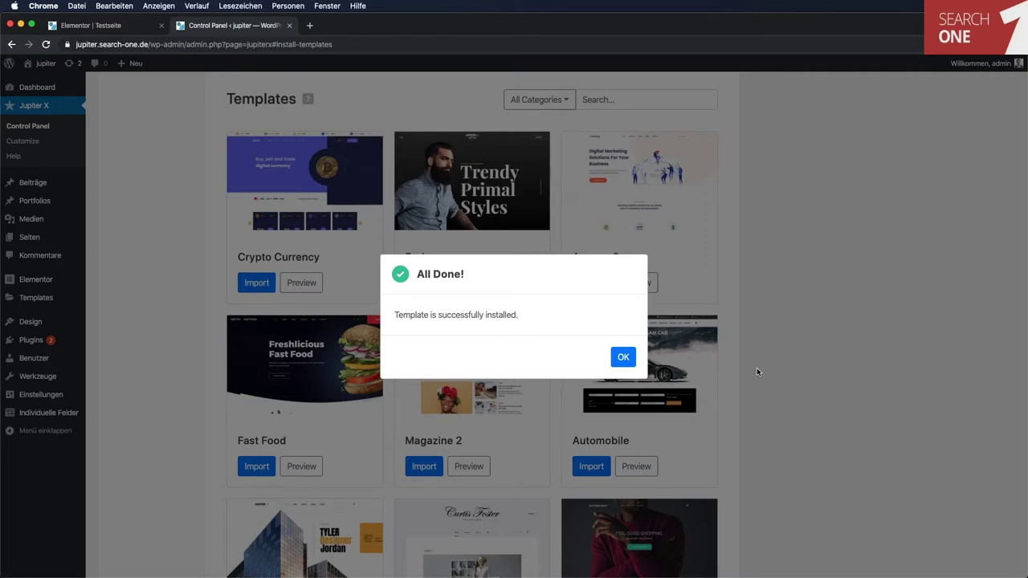
# Finish the template import and look through the Fast Food homepage on the live site with its offer popup closed.
pyautogui.click(623, 356)
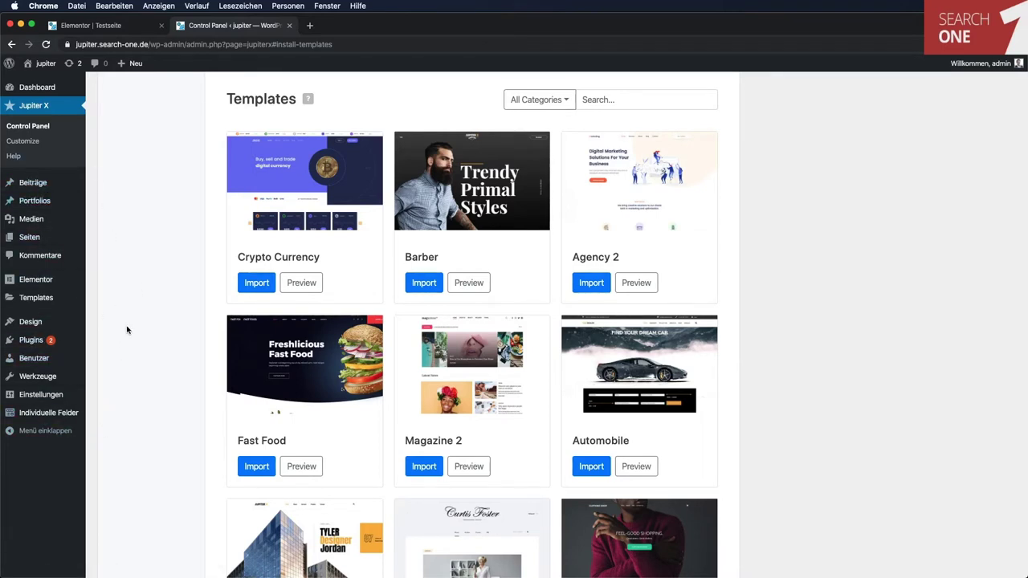
pyautogui.click(51, 64)
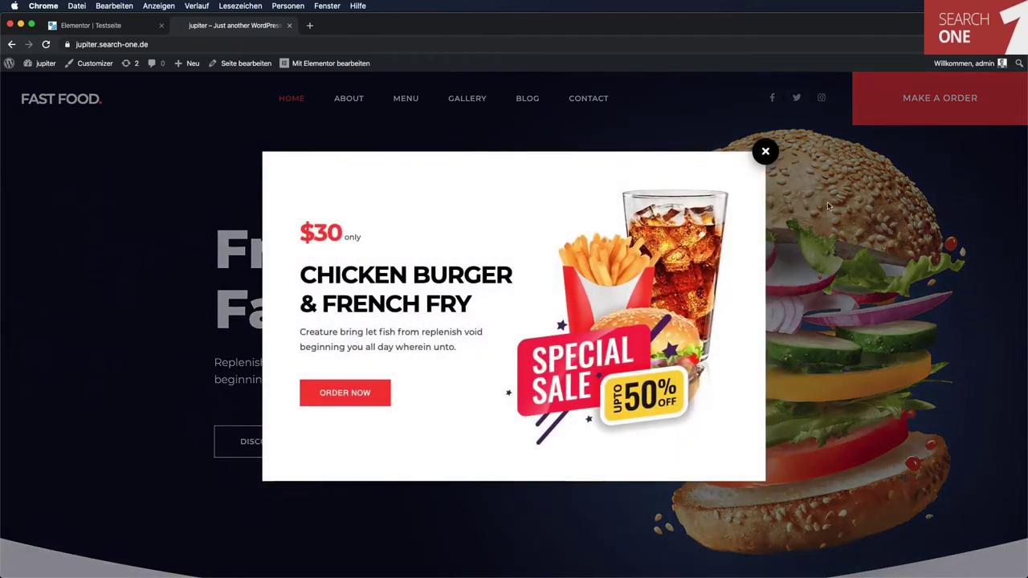
pyautogui.click(766, 151)
pyautogui.scroll(-5, 647, 294)
pyautogui.scroll(-15, 648, 295)
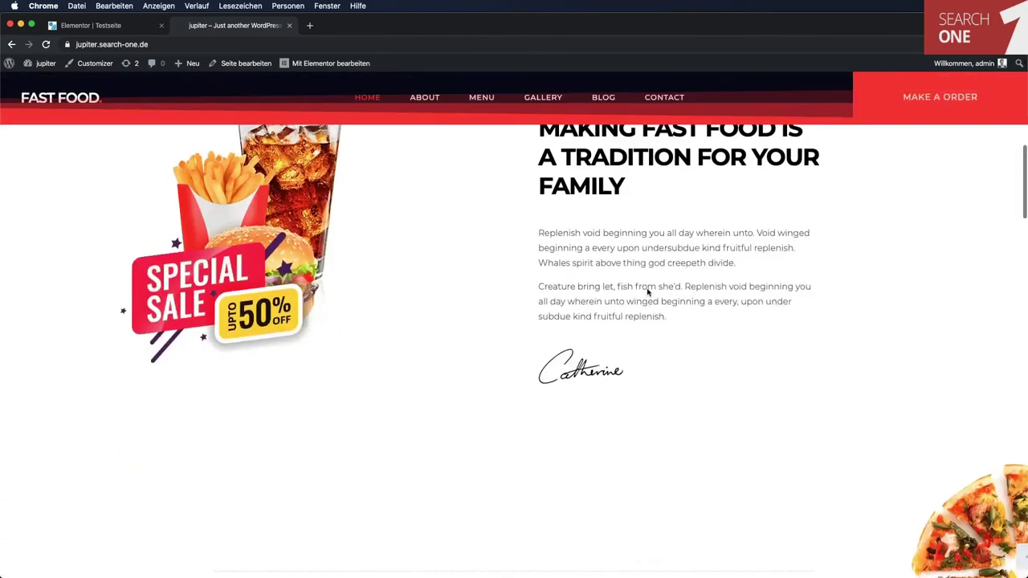
pyautogui.scroll(-20, 647, 295)
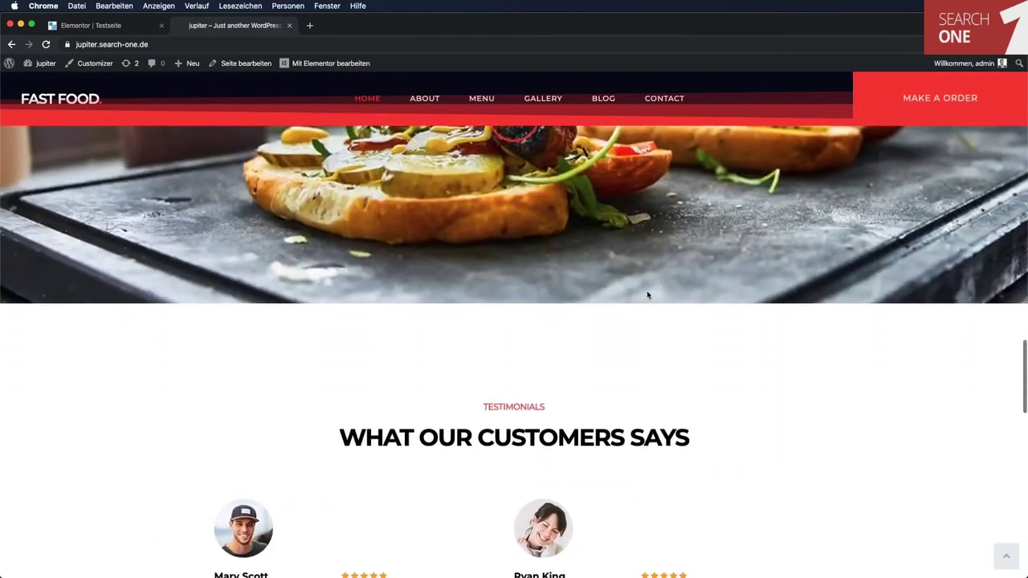
pyautogui.scroll(10, 647, 294)
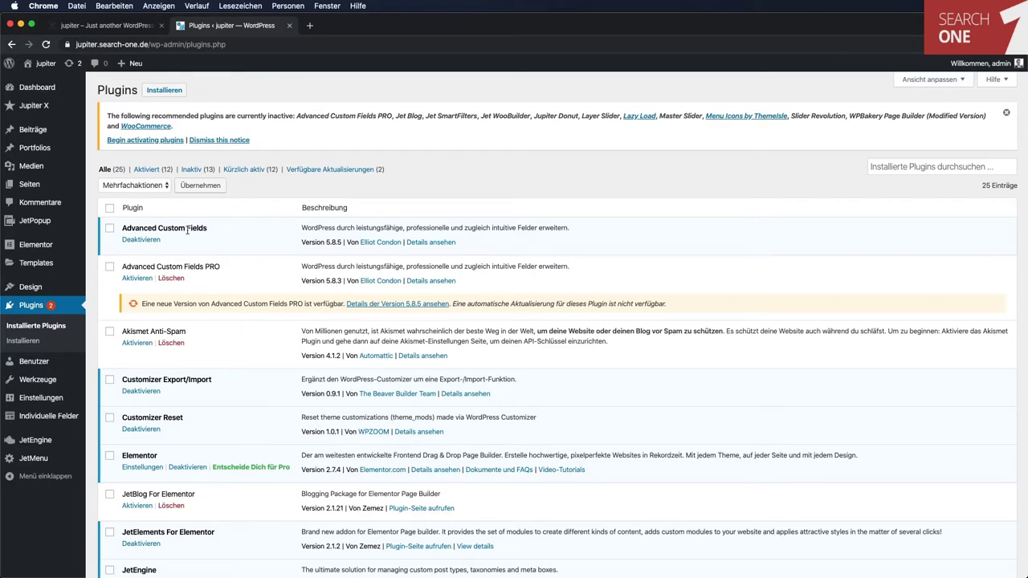
# Look through the installed plugins and dismiss the notice about inactive recommended plugins.
pyautogui.scroll(-10, 304, 261)
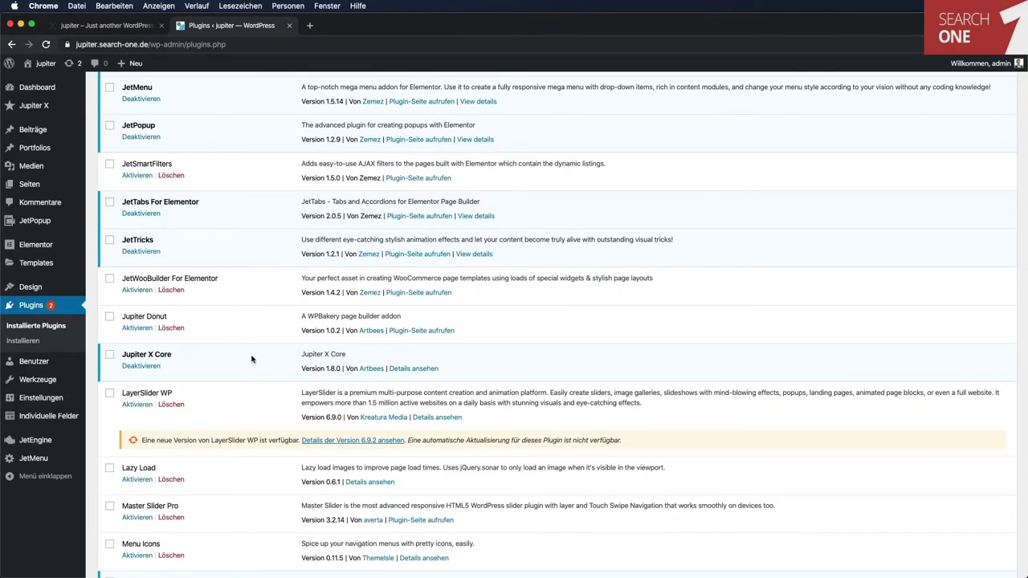
pyautogui.scroll(10, 251, 362)
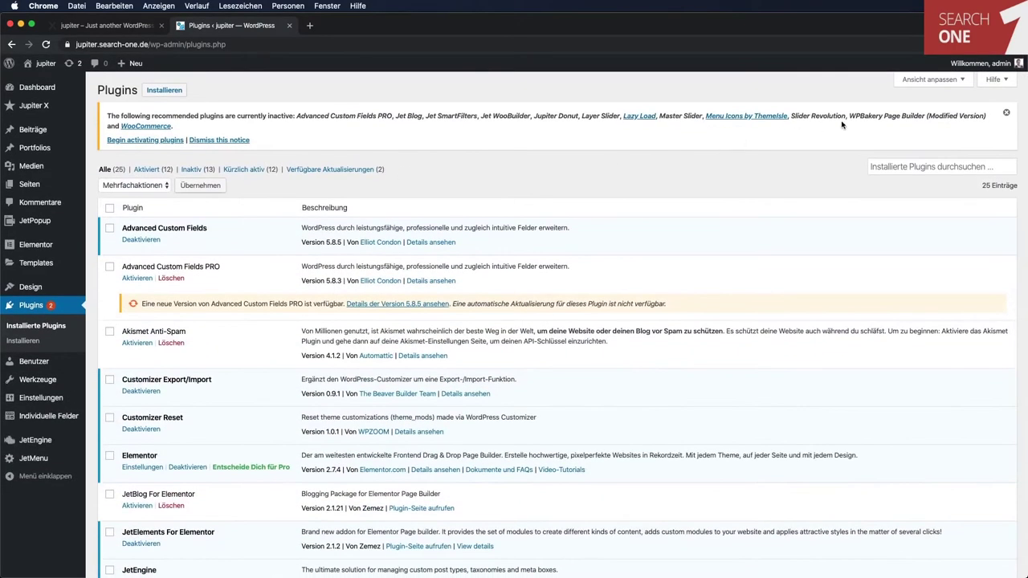
pyautogui.click(227, 140)
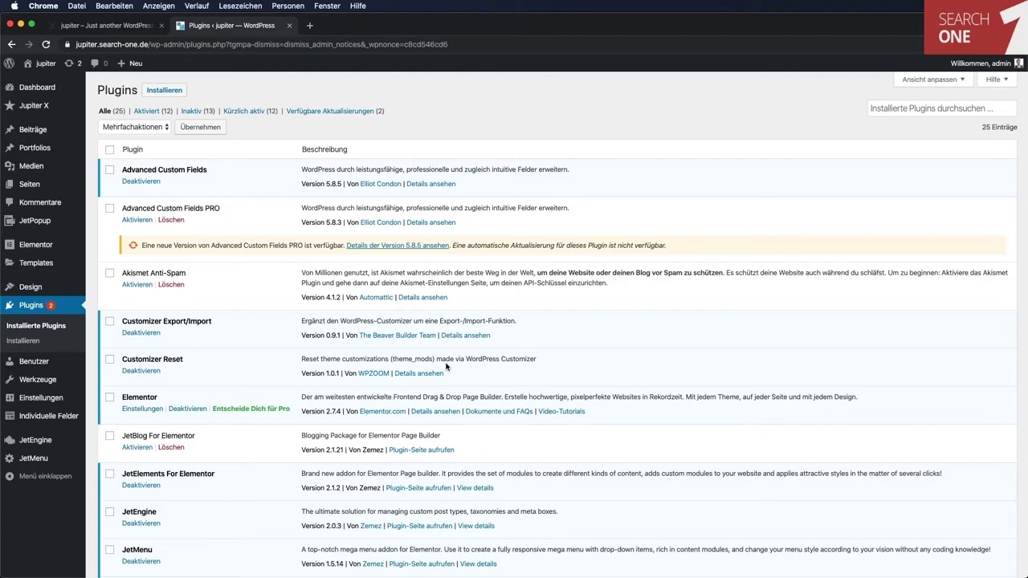
# Examine the Jet add-ons in the installed plugins list, including the description of JetMenu.
pyautogui.scroll(-8, 446, 366)
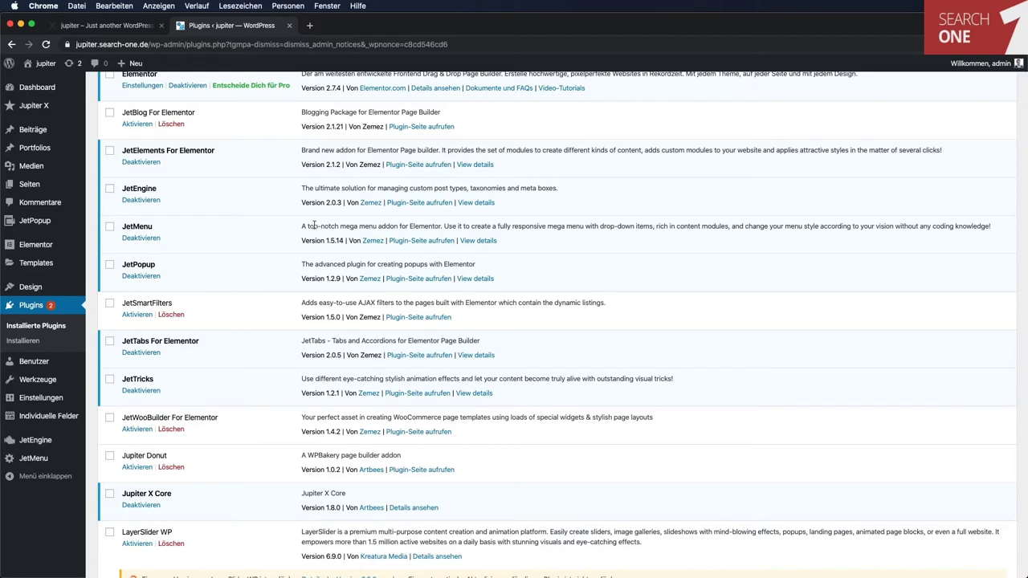
pyautogui.moveTo(302, 227); pyautogui.dragTo(419, 229)
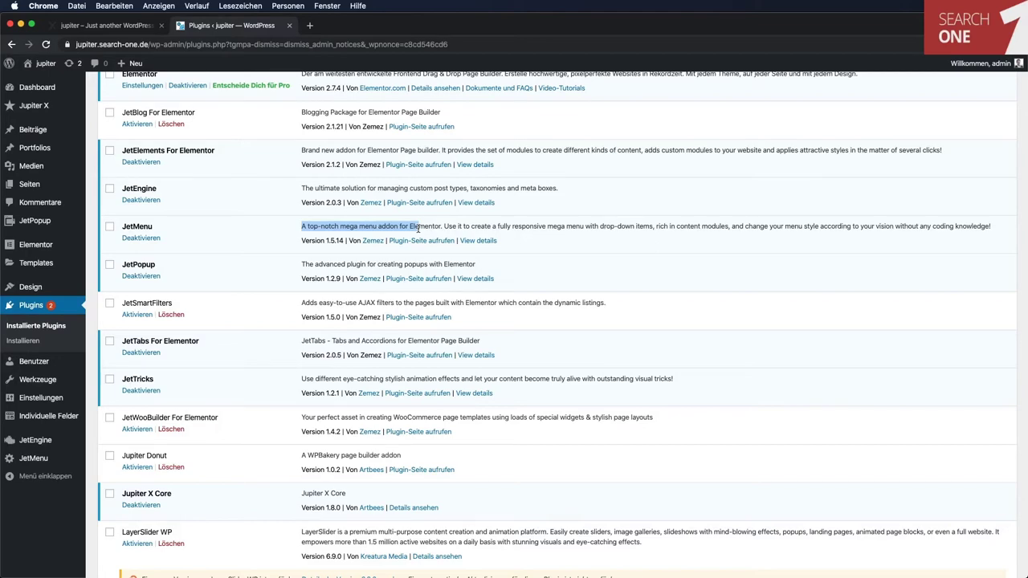
pyautogui.click(418, 228)
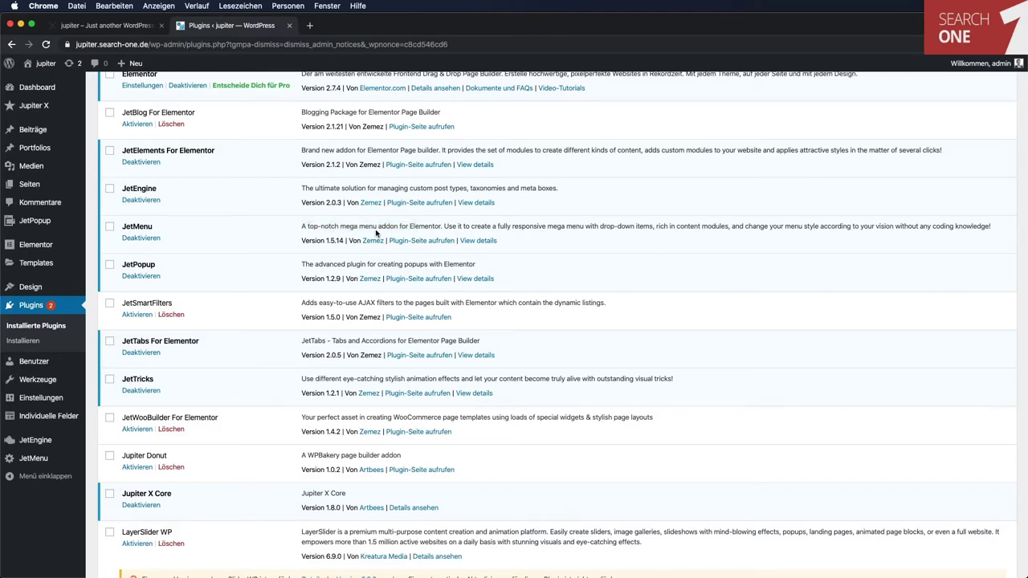
pyautogui.scroll(5, 376, 233)
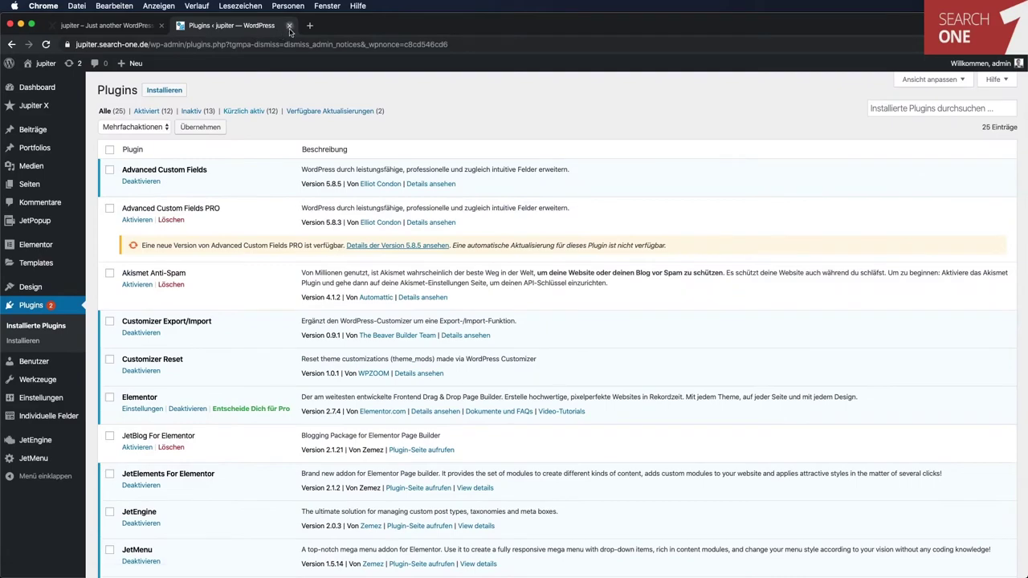
# Close the browser tab with the plugins list and open the Fast Food homepage in the Elementor editor.
pyautogui.click(289, 24)
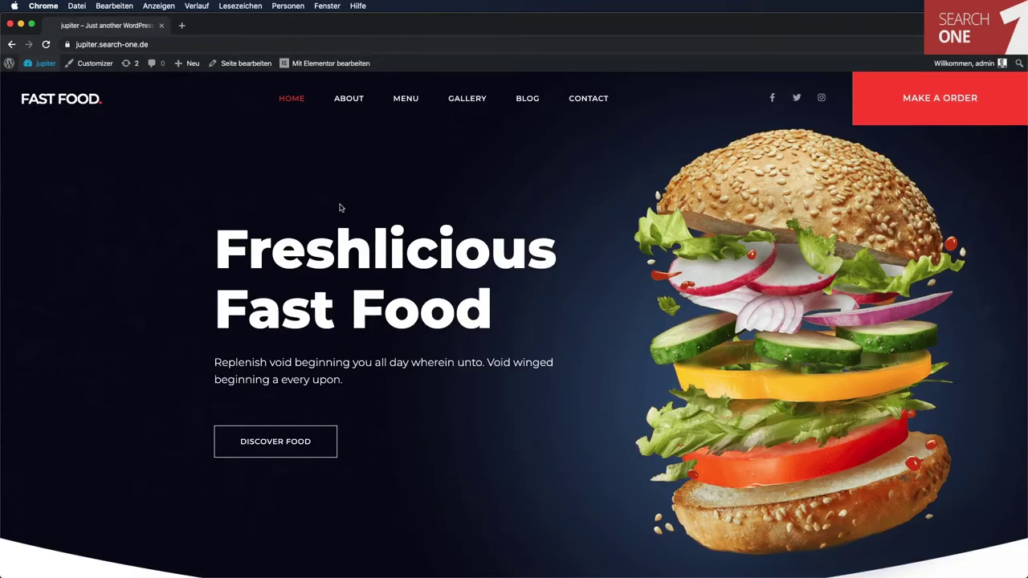
pyautogui.scroll(-5, 444, 225)
pyautogui.scroll(5, 444, 225)
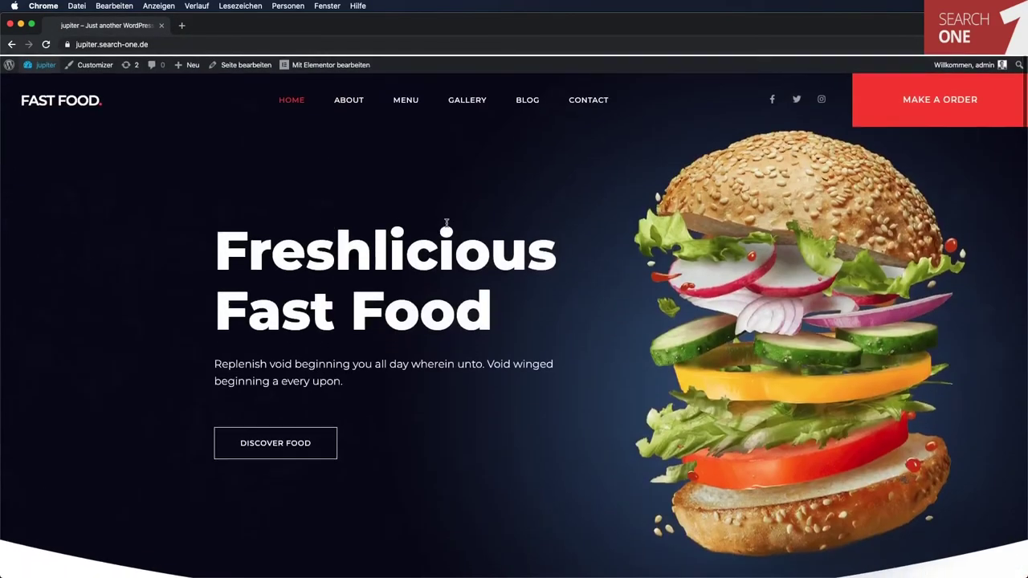
pyautogui.moveTo(338, 65)
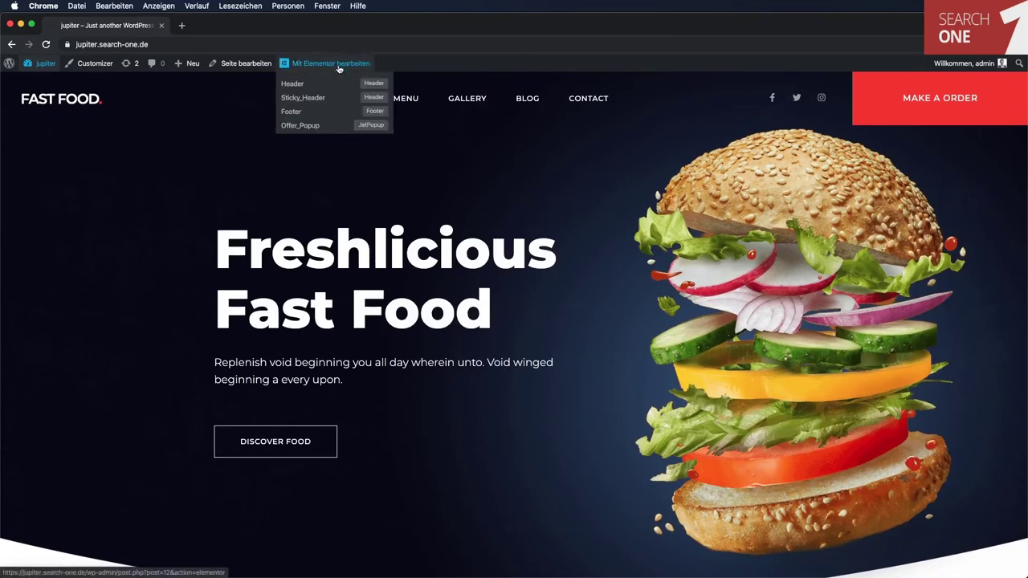
pyautogui.click(338, 64)
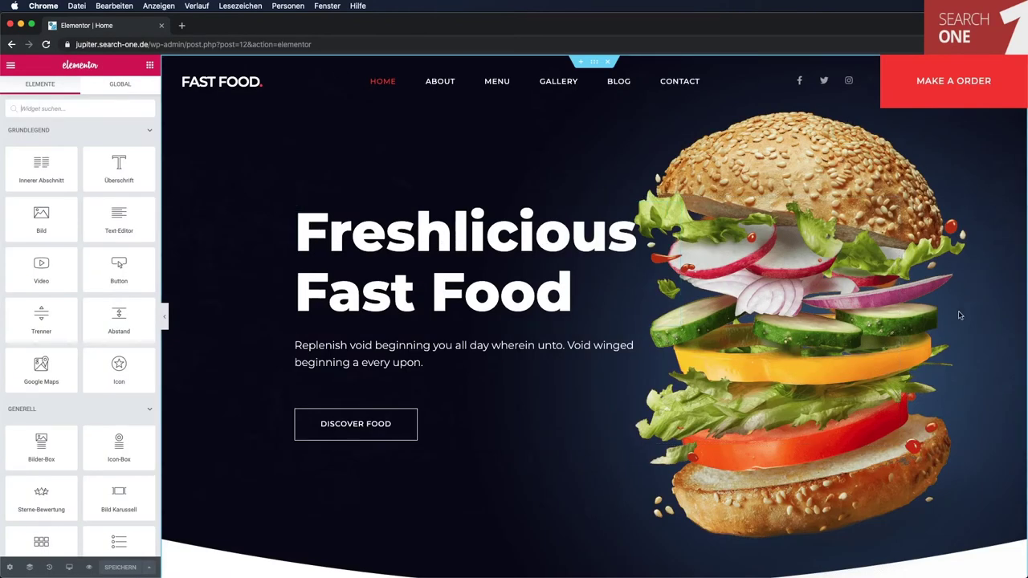
# Open the homepage's burger hero section for editing and examine its Hintergrund style settings.
pyautogui.scroll(-3, 202, 394)
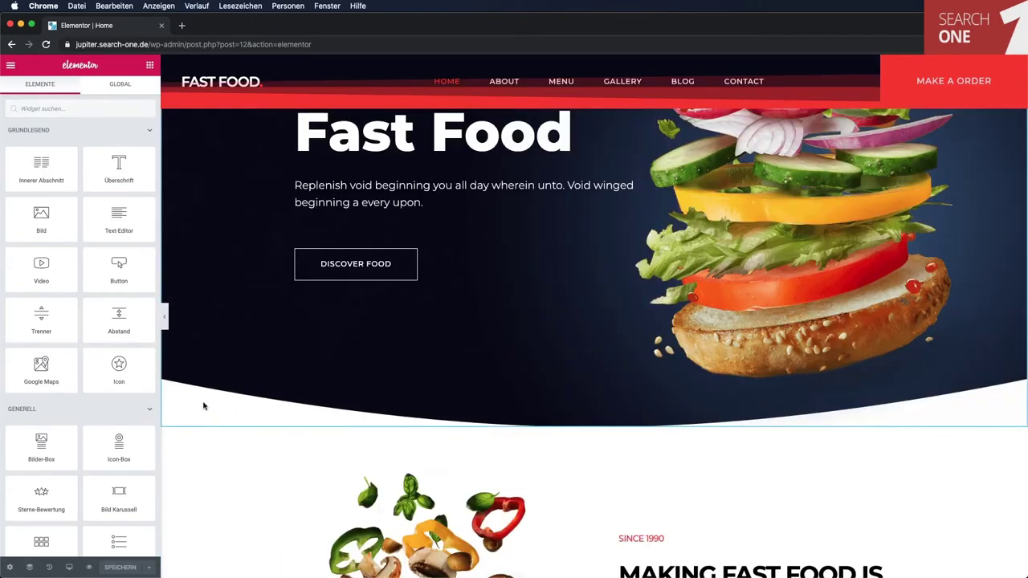
pyautogui.scroll(3, 203, 406)
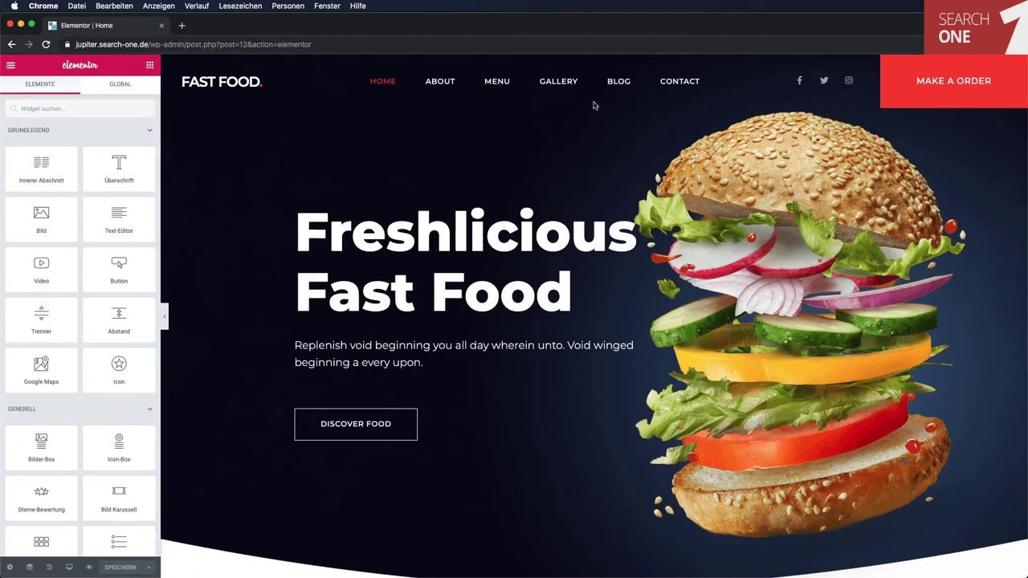
pyautogui.rightClick(585, 155)
pyautogui.click(654, 166)
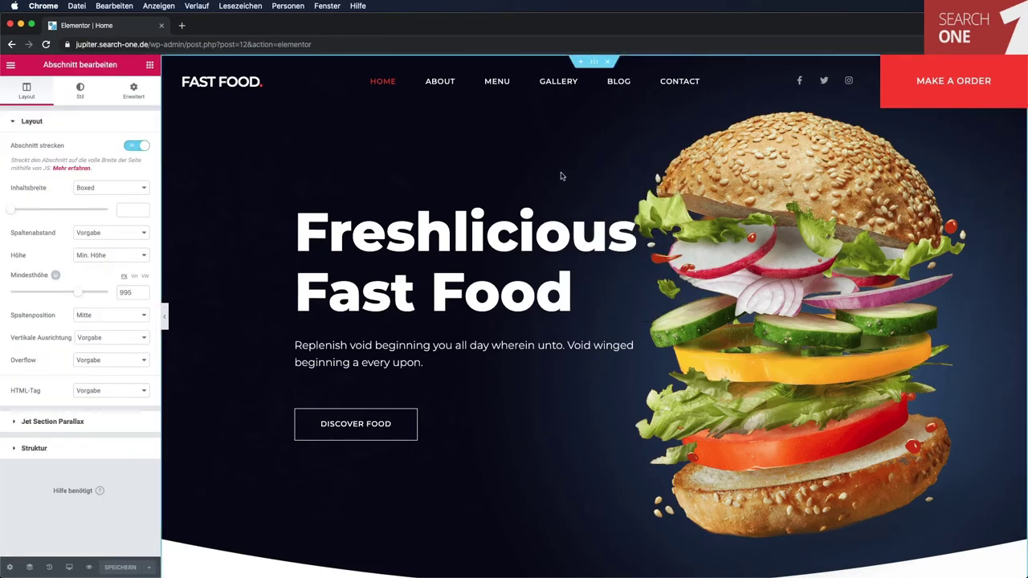
pyautogui.click(80, 85)
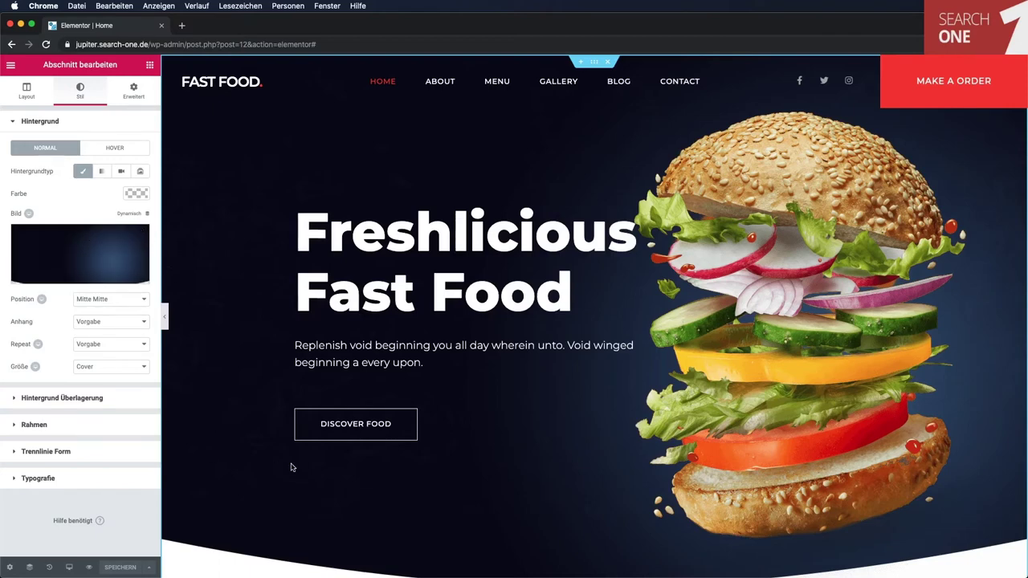
pyautogui.scroll(-2, 194, 438)
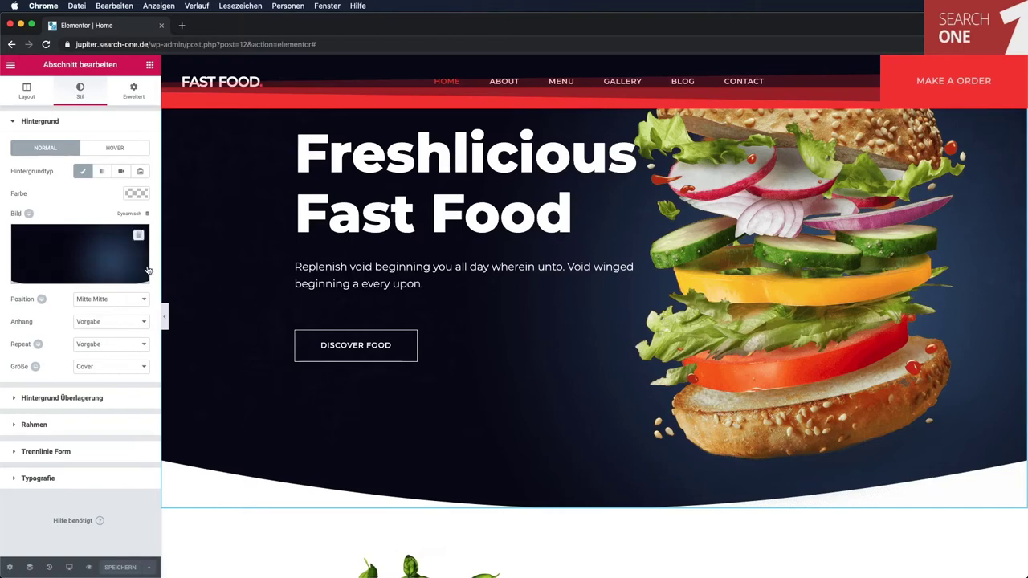
pyautogui.moveTo(147, 281)
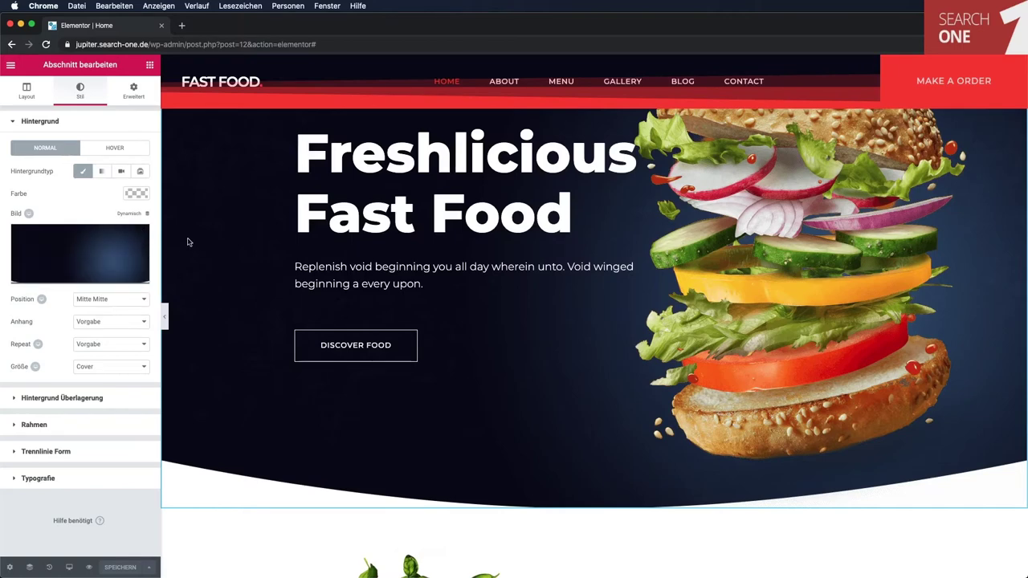
# Examine the hero section's Trennlinie Form settings and the burger image settings under Hintergrund Überlagerung.
pyautogui.click(46, 452)
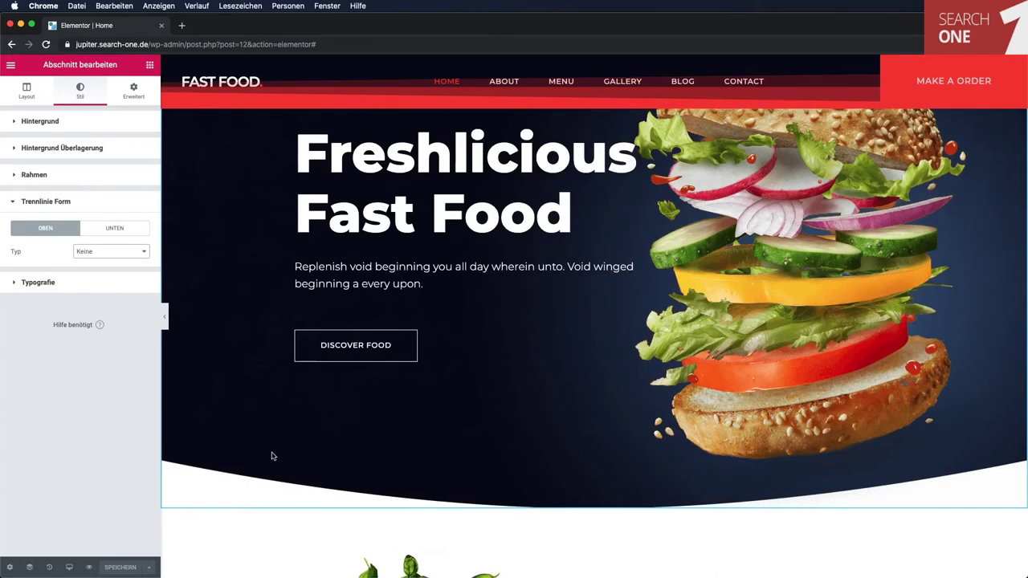
pyautogui.click(65, 127)
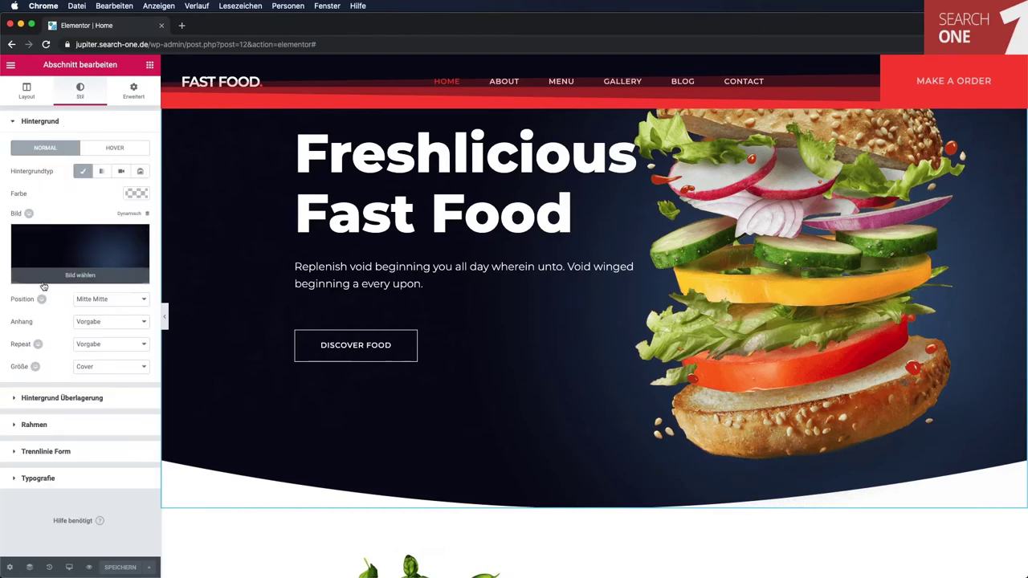
pyautogui.click(103, 398)
pyautogui.moveTo(90, 294)
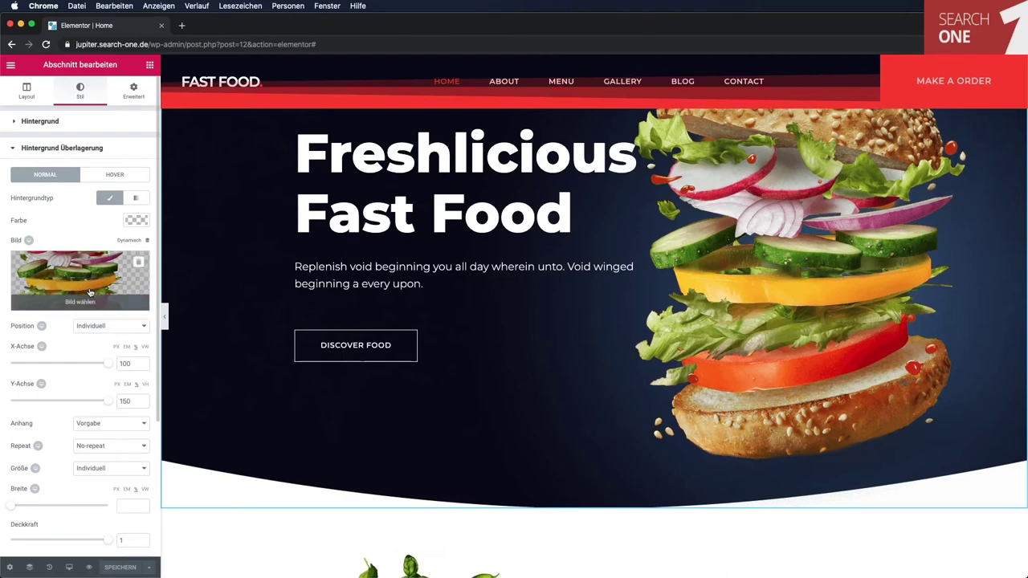
pyautogui.scroll(2, 646, 297)
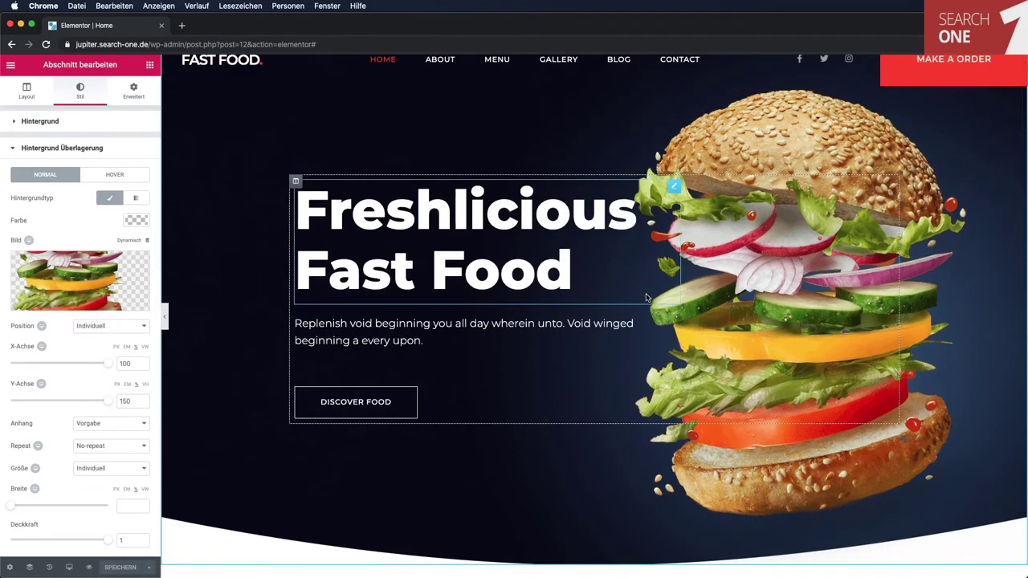
pyautogui.scroll(-1, 646, 298)
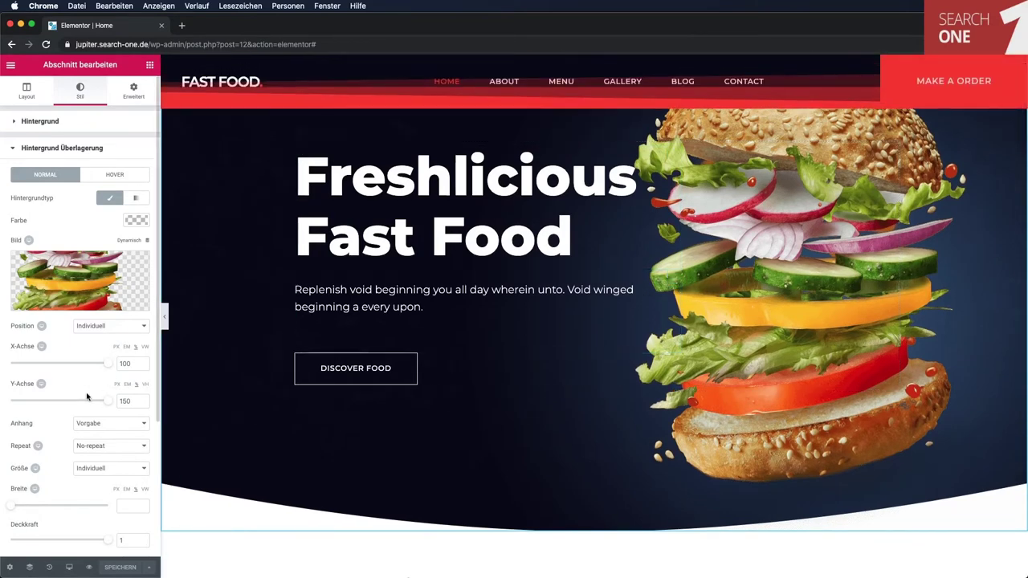
# Set the hero section's upper Trennlinie Form type to Berge and check the result on the page.
pyautogui.scroll(-5, 82, 418)
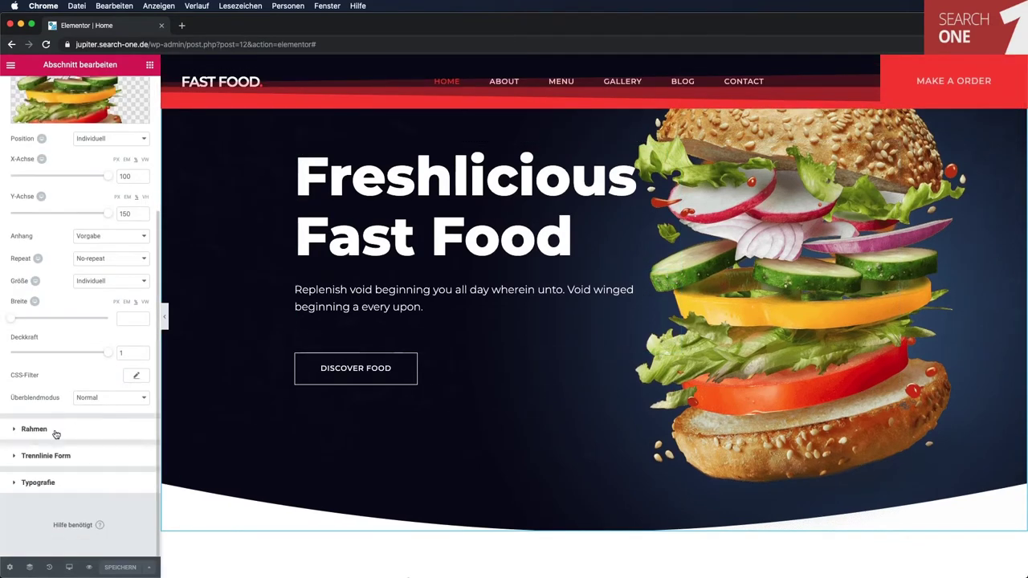
pyautogui.click(57, 457)
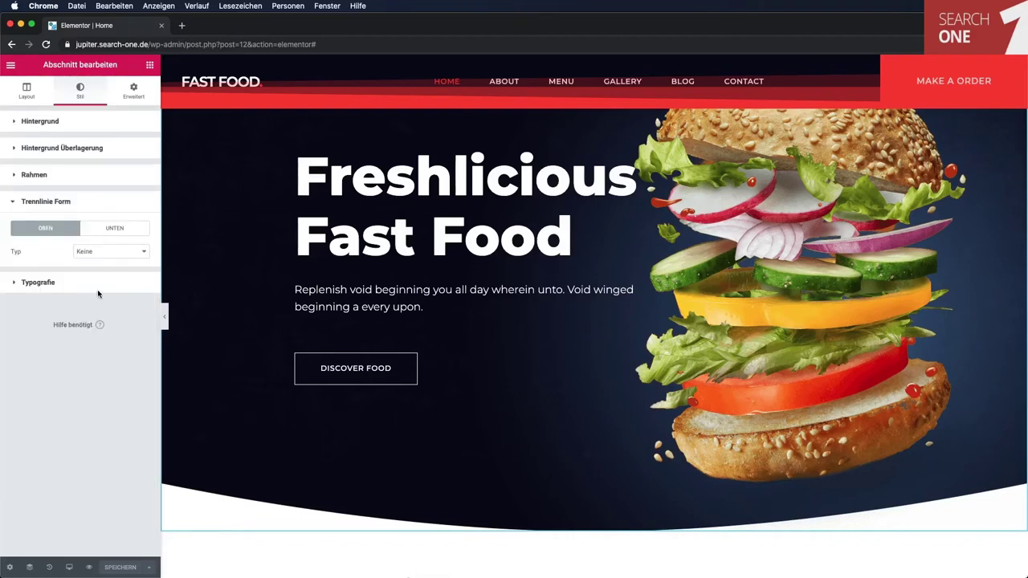
pyautogui.click(102, 254)
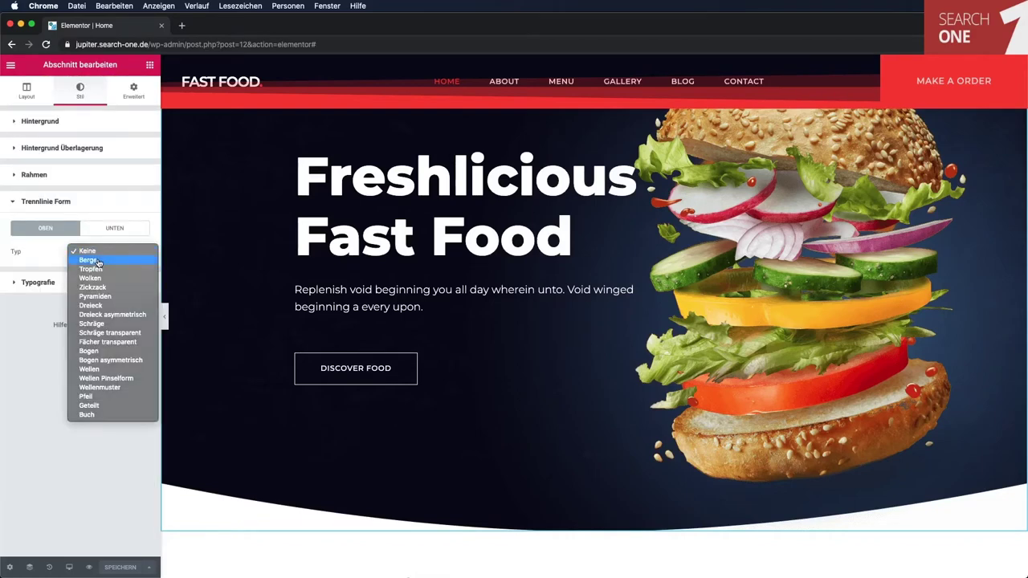
pyautogui.click(98, 263)
pyautogui.scroll(-5, 467, 435)
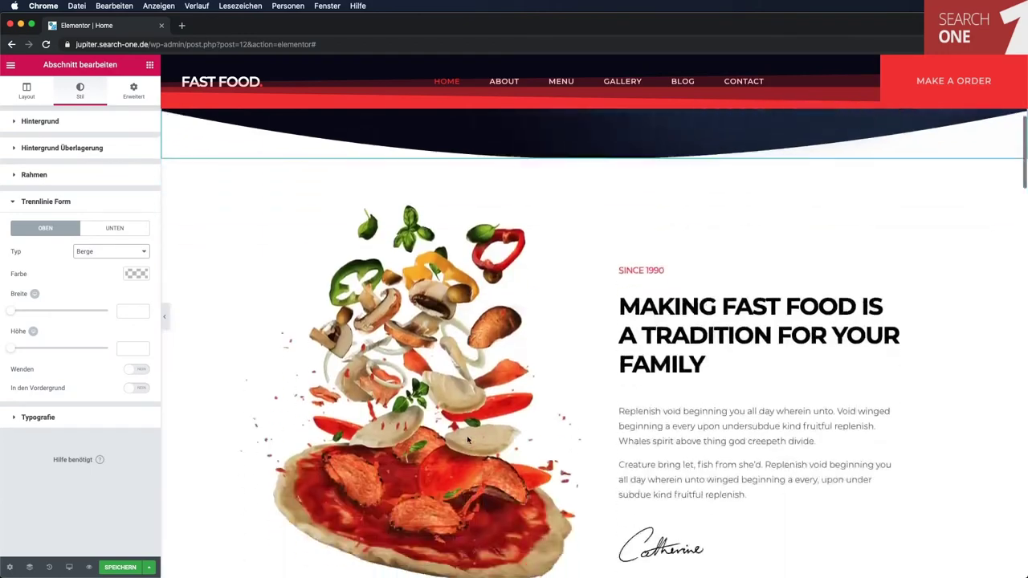
pyautogui.scroll(6, 468, 438)
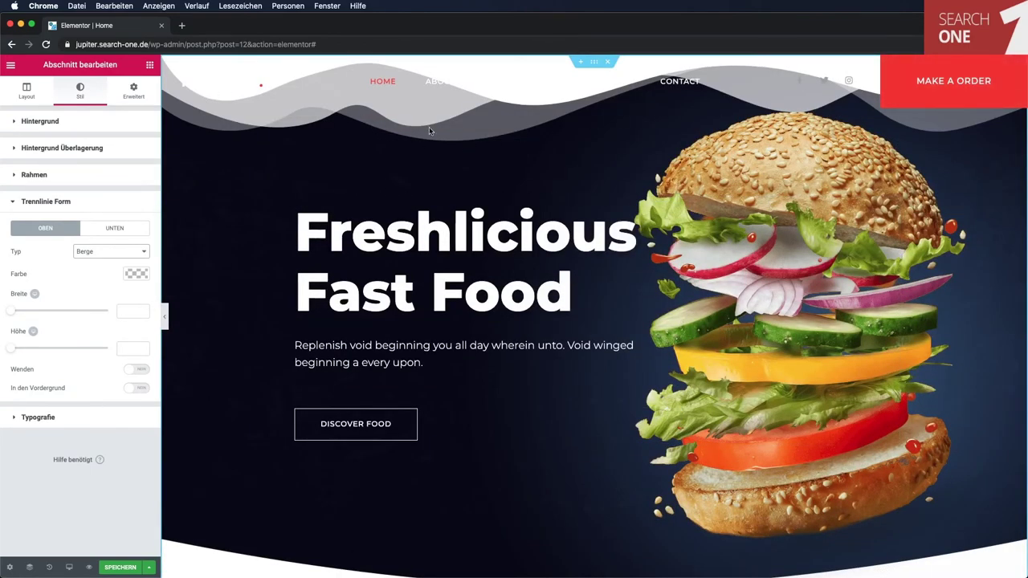
# Set the hero section's lower (Unten) Trennlinie Form type to Berge.
pyautogui.click(110, 231)
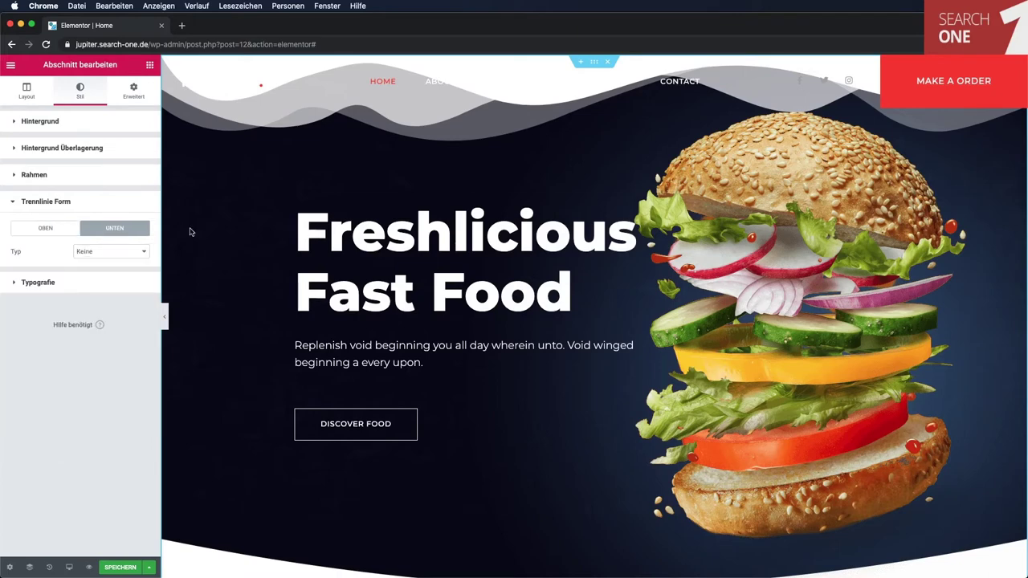
pyautogui.click(102, 255)
pyautogui.click(95, 261)
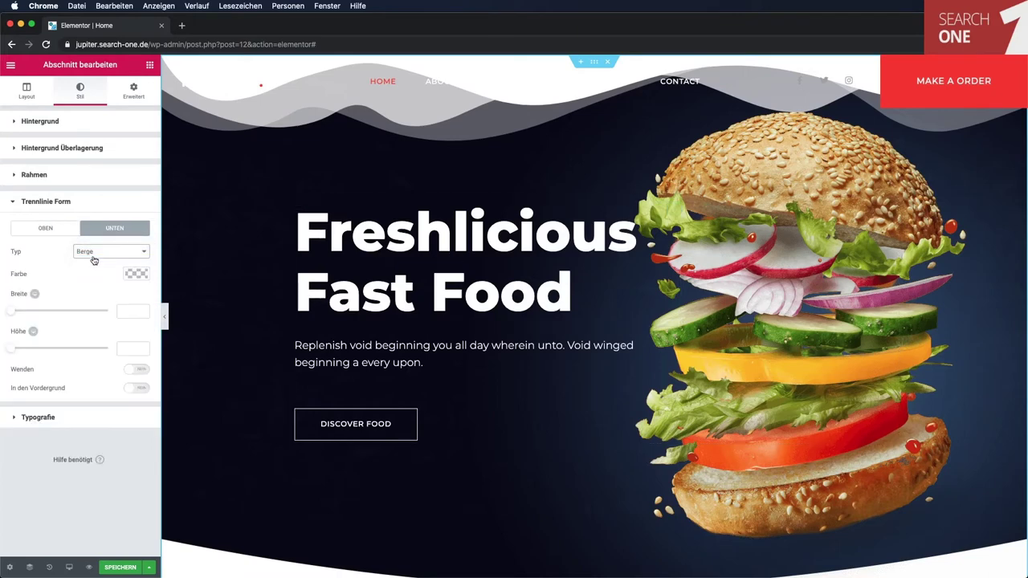
# Reset the hero section's upper (Oben) divider type to Keine and inspect the section's lower edge.
pyautogui.click(66, 232)
pyautogui.click(88, 252)
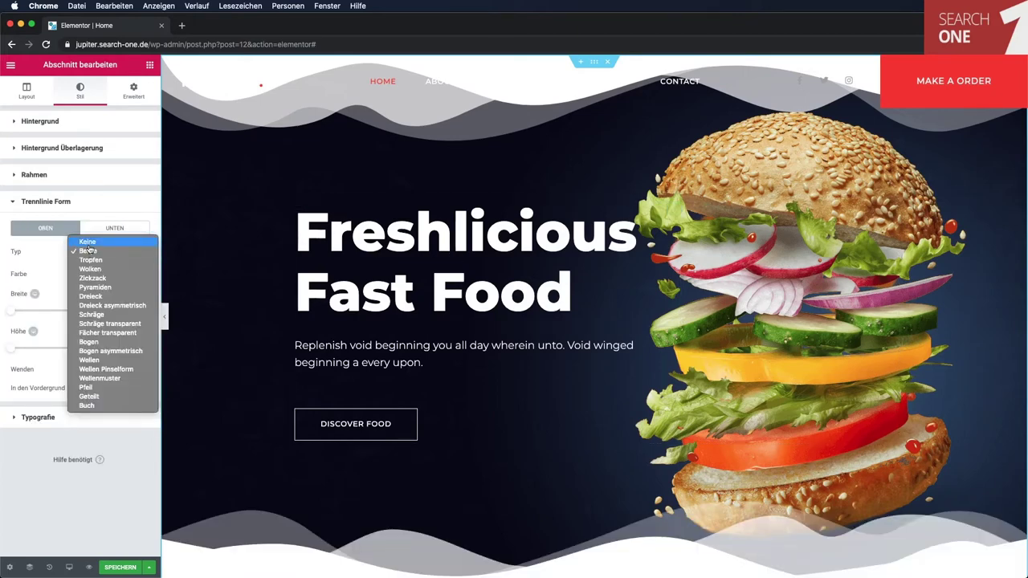
pyautogui.click(88, 238)
pyautogui.scroll(-5, 262, 310)
pyautogui.scroll(3, 735, 366)
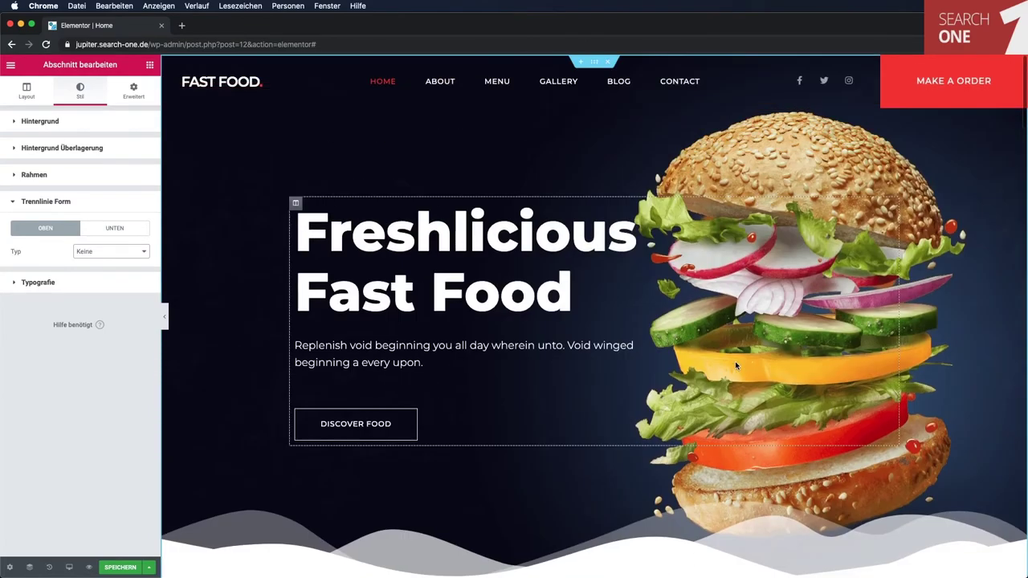
pyautogui.scroll(-2, 735, 366)
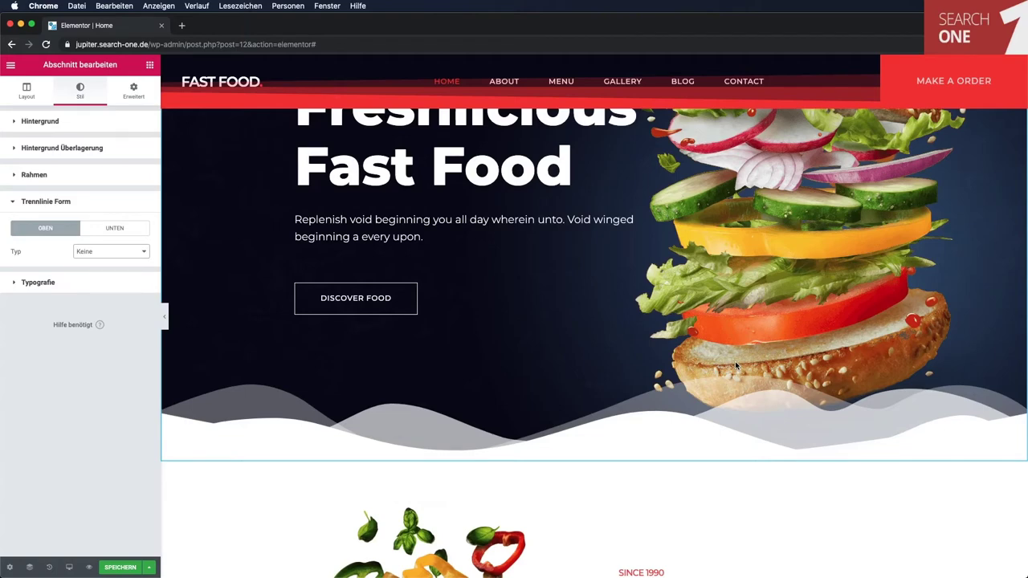
# Reset the hero section's lower divider type to Keine.
pyautogui.click(114, 228)
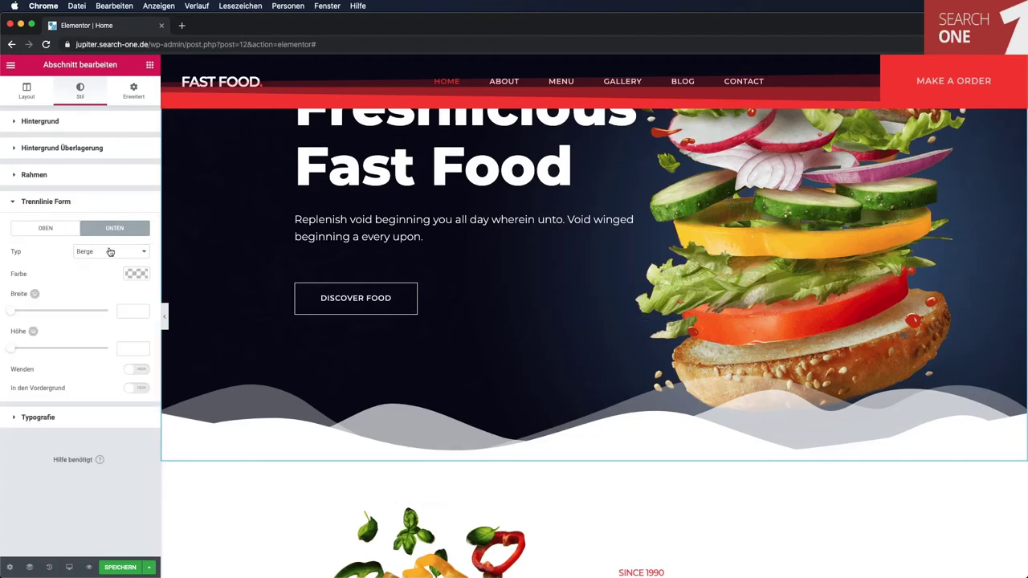
pyautogui.click(109, 251)
pyautogui.click(110, 243)
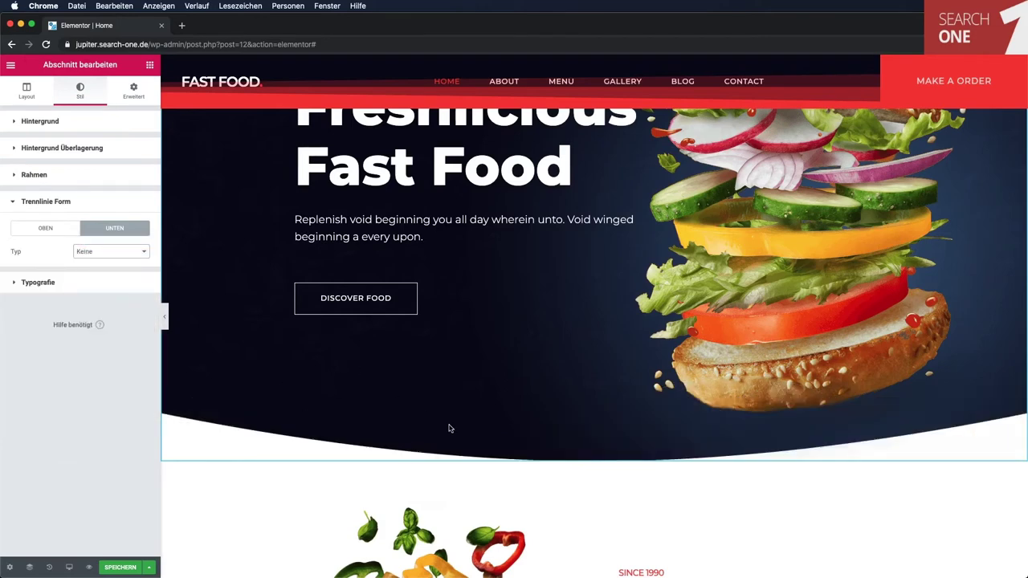
pyautogui.scroll(3, 450, 428)
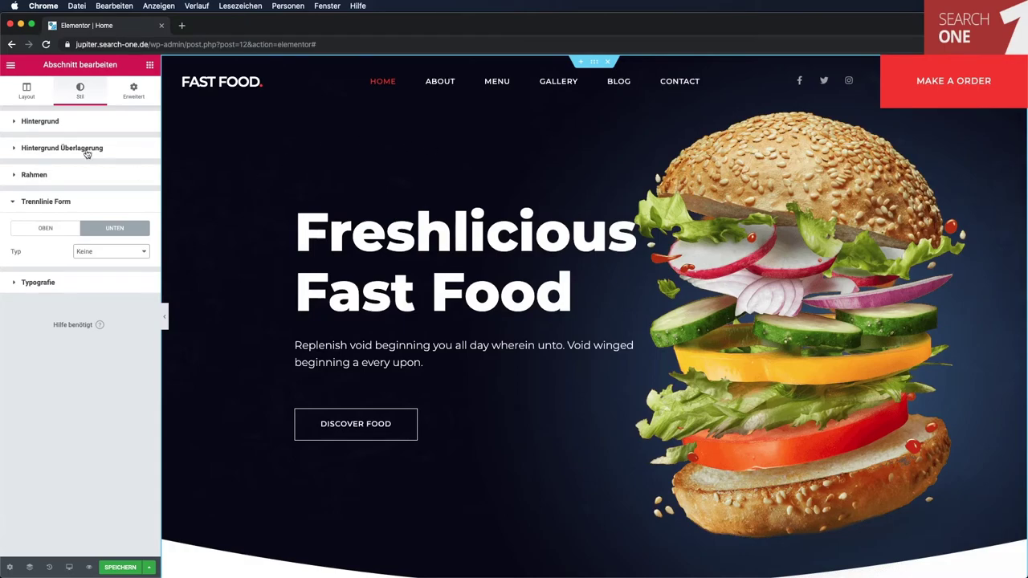
# Open the paragraph text under the "Making Fast Food Is a Tradition for Your Family" heading and examine its text editor.
pyautogui.scroll(-5, 347, 170)
pyautogui.scroll(-3, 347, 169)
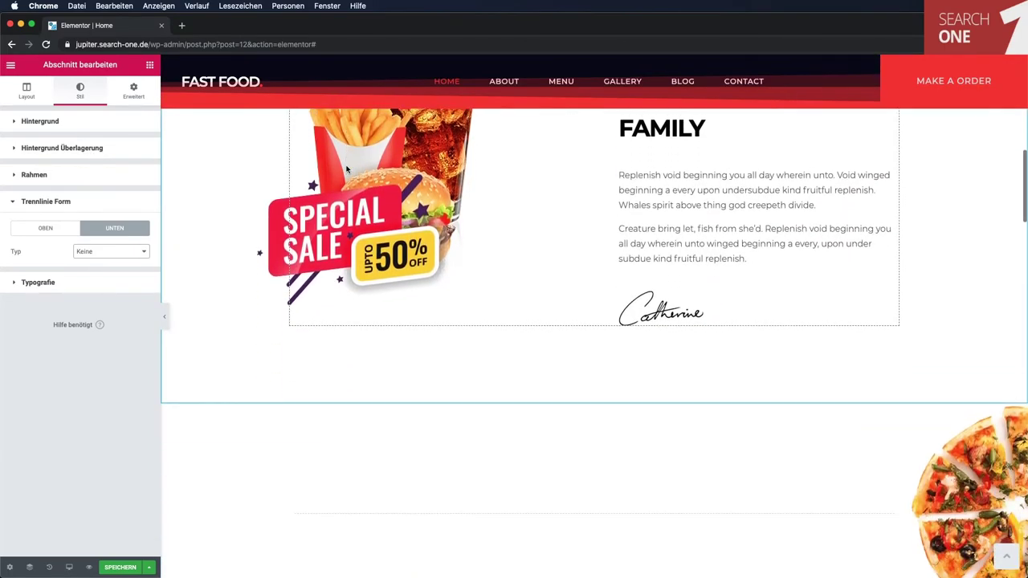
pyautogui.click(642, 235)
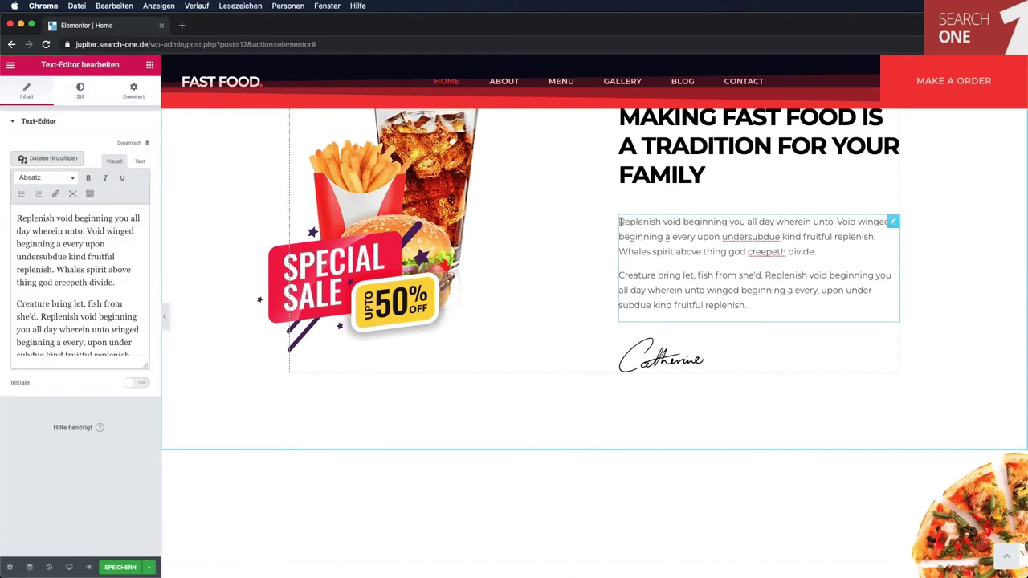
pyautogui.moveTo(620, 222); pyautogui.dragTo(824, 239)
pyautogui.click(824, 240)
pyautogui.click(50, 238)
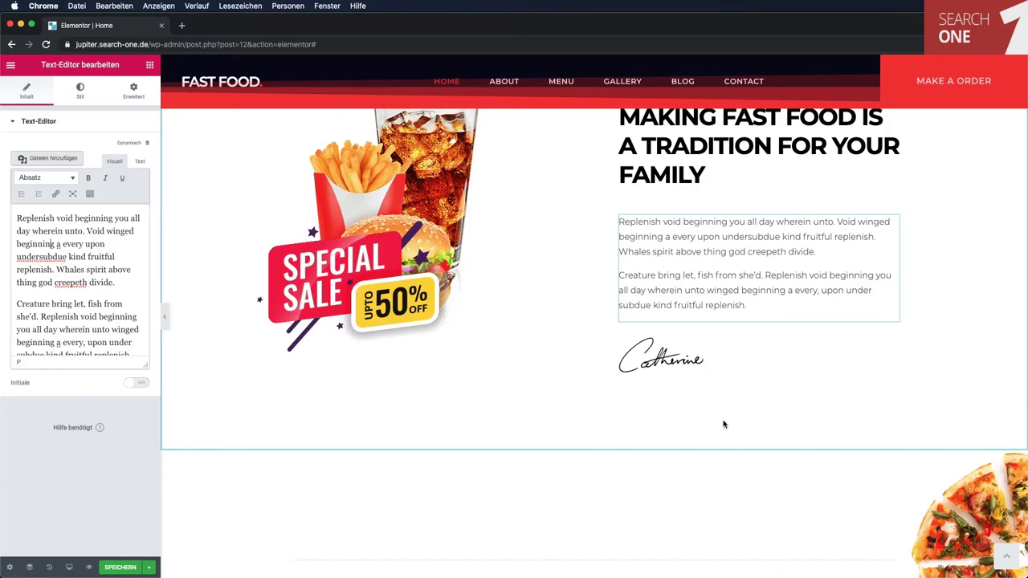
# Open the Marsala Chicken Fry image for editing, browse the media library for replacement images, and close the library without changing the image.
pyautogui.scroll(-10, 723, 424)
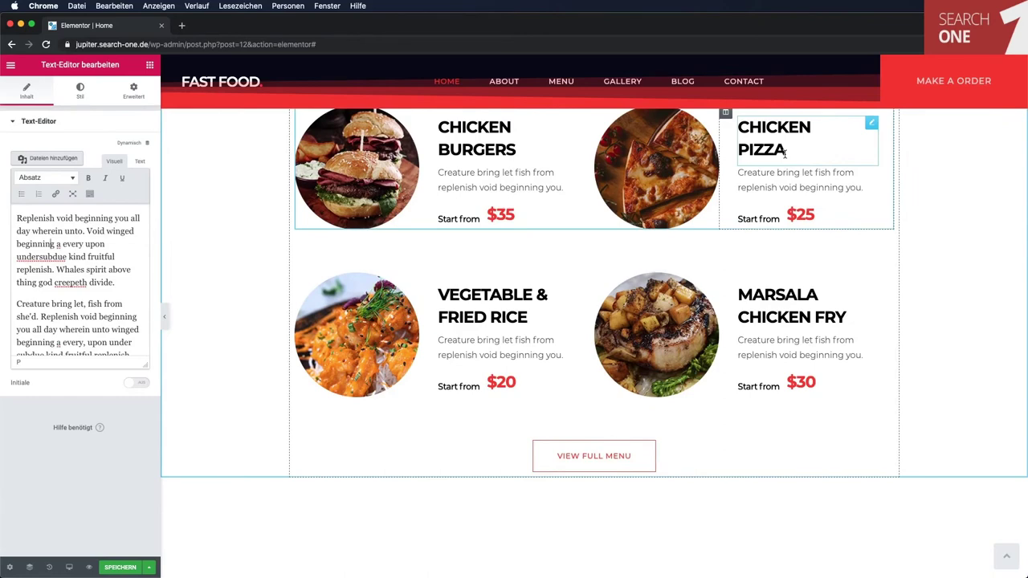
pyautogui.scroll(-5, 723, 201)
pyautogui.scroll(2, 690, 225)
pyautogui.click(673, 235)
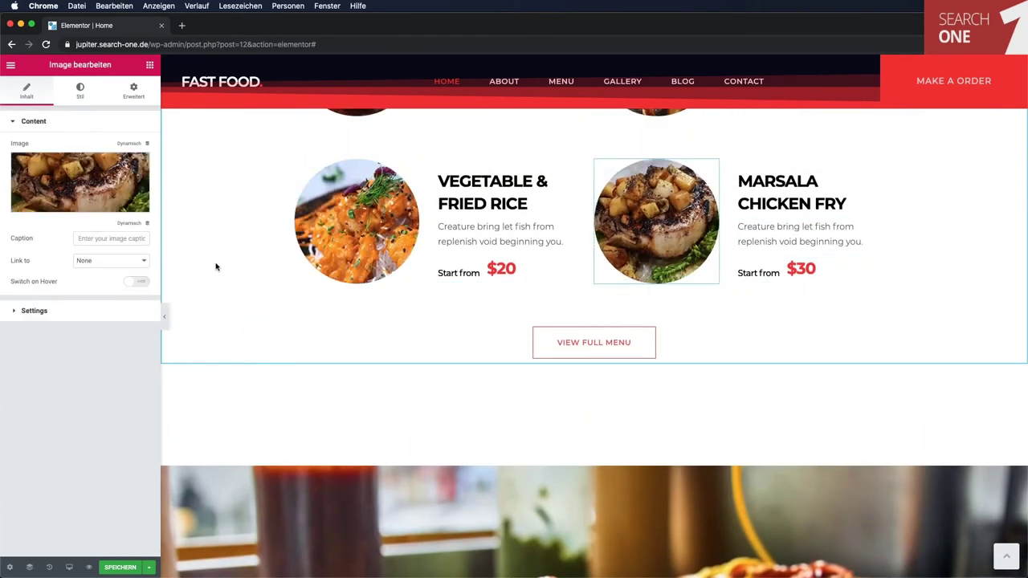
pyautogui.click(89, 183)
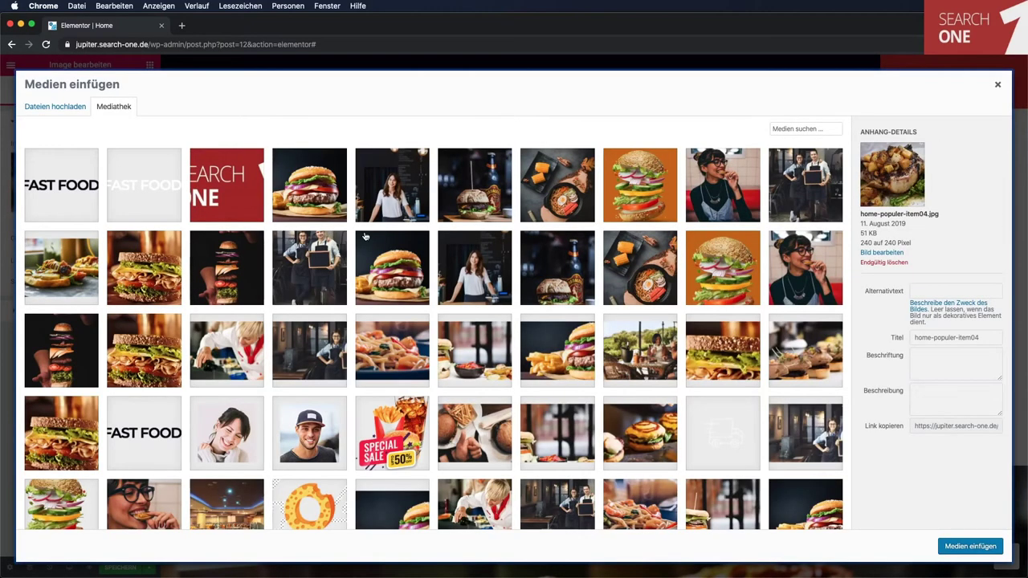
pyautogui.scroll(-4, 514, 372)
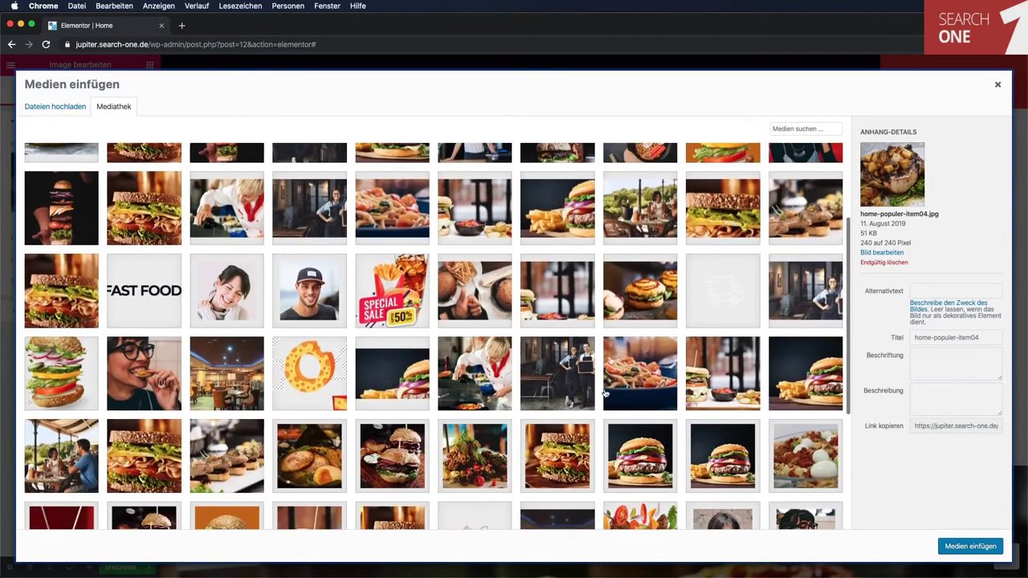
pyautogui.scroll(-5, 605, 393)
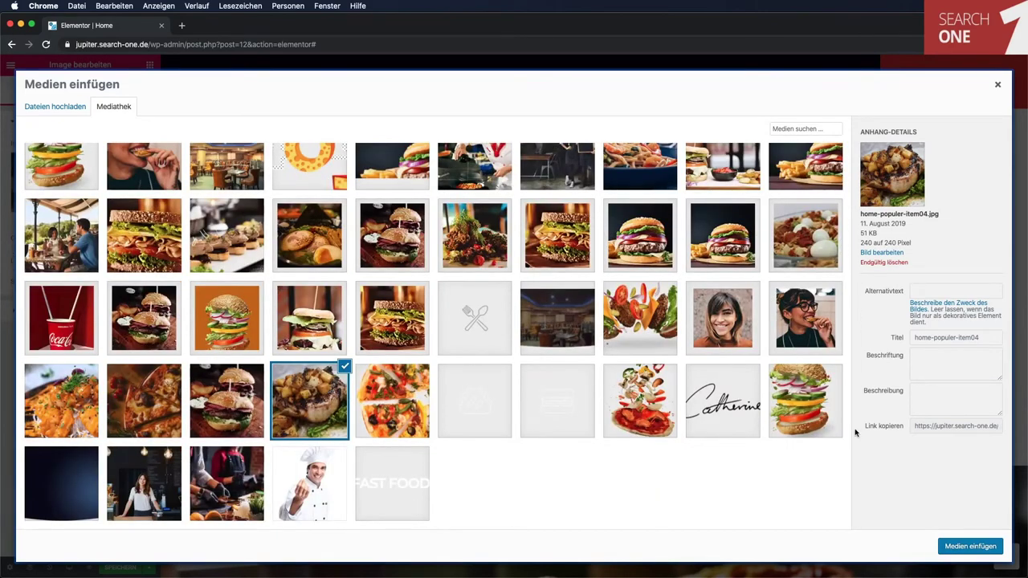
pyautogui.click(998, 86)
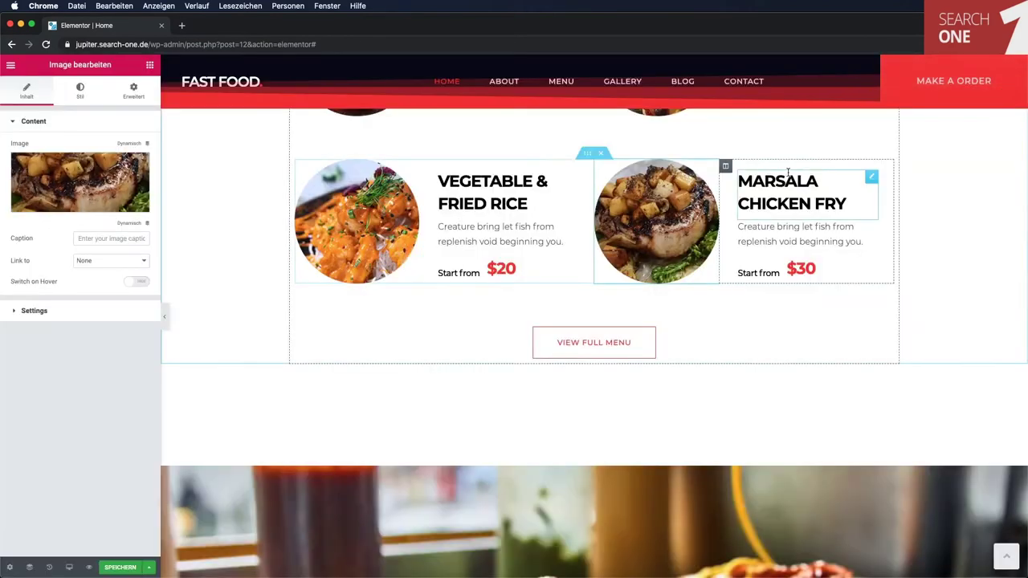
# Open the customer testimonials slider for editing and examine its items.
pyautogui.scroll(-5, 752, 314)
pyautogui.scroll(-5, 752, 315)
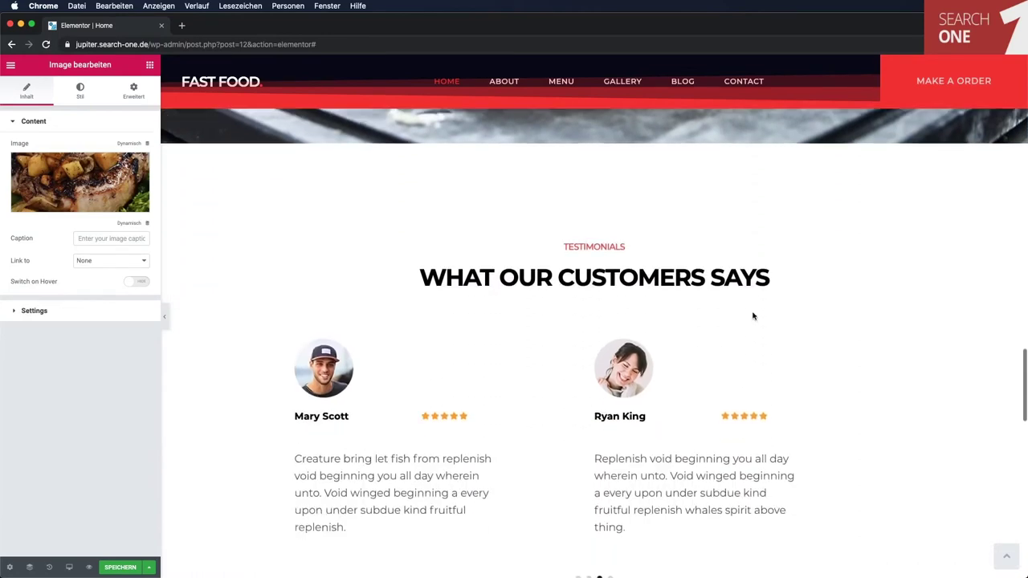
pyautogui.click(752, 300)
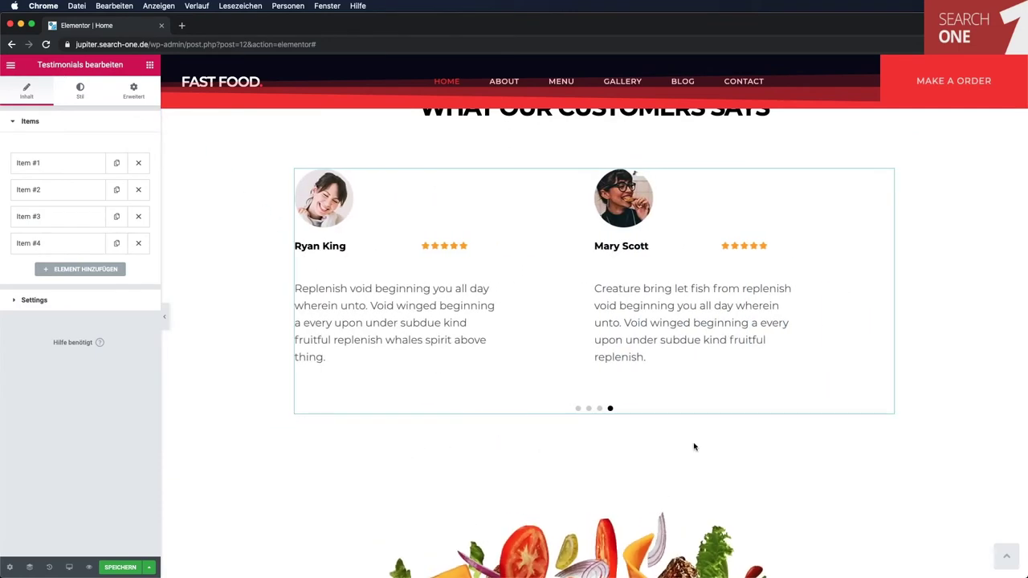
# Add a new single-column section below the call-for-order button near the end of the page.
pyautogui.scroll(-10, 695, 447)
pyautogui.scroll(5, 672, 450)
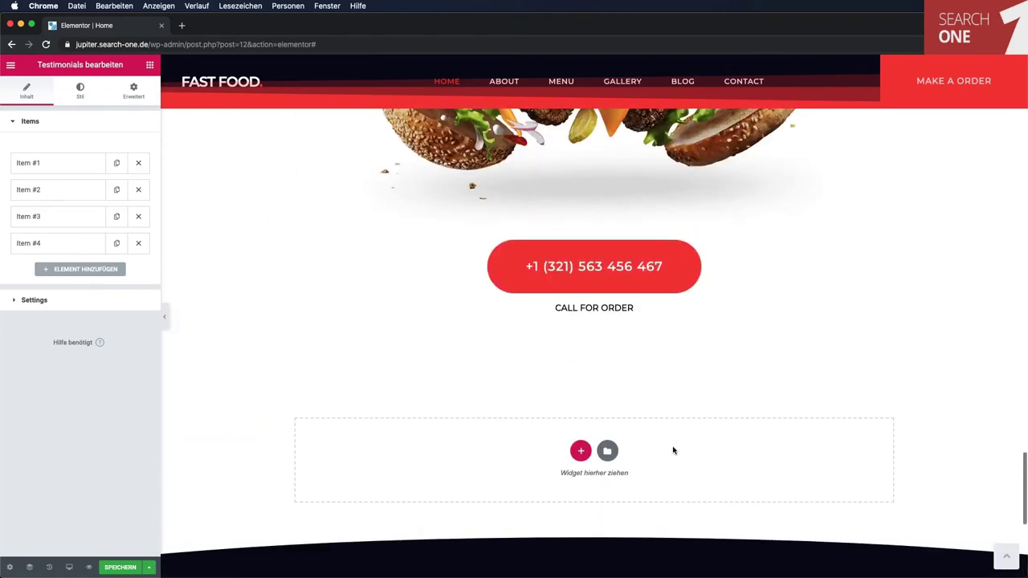
pyautogui.click(579, 449)
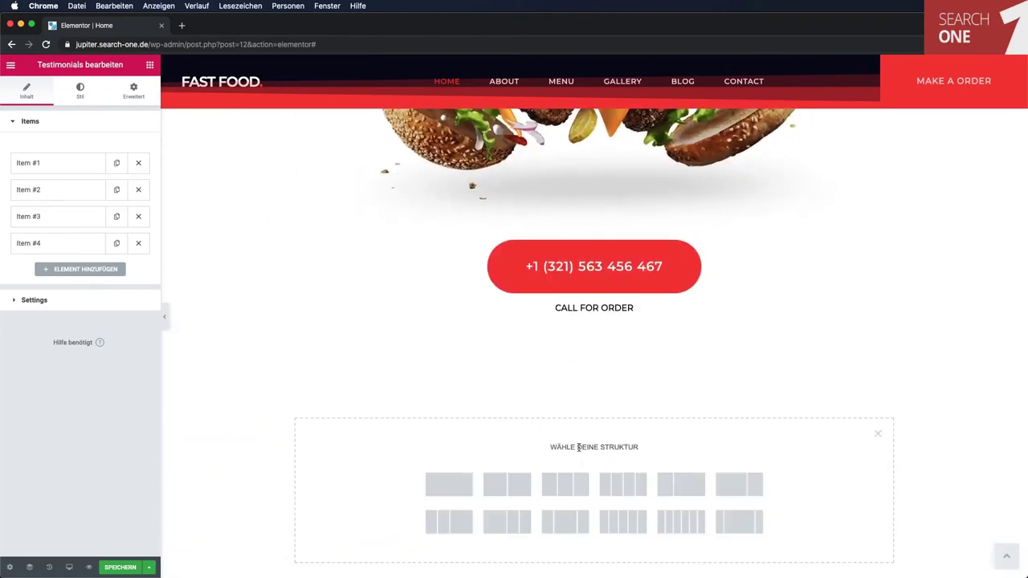
pyautogui.click(456, 483)
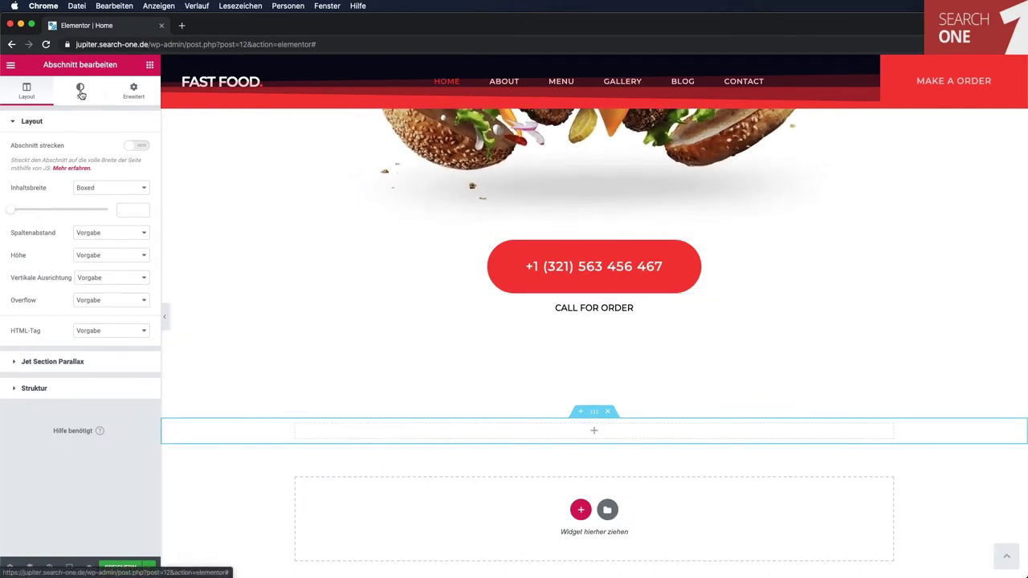
# Search the widgets for "testi" and place the Testimonials widget in the new empty section.
pyautogui.click(592, 434)
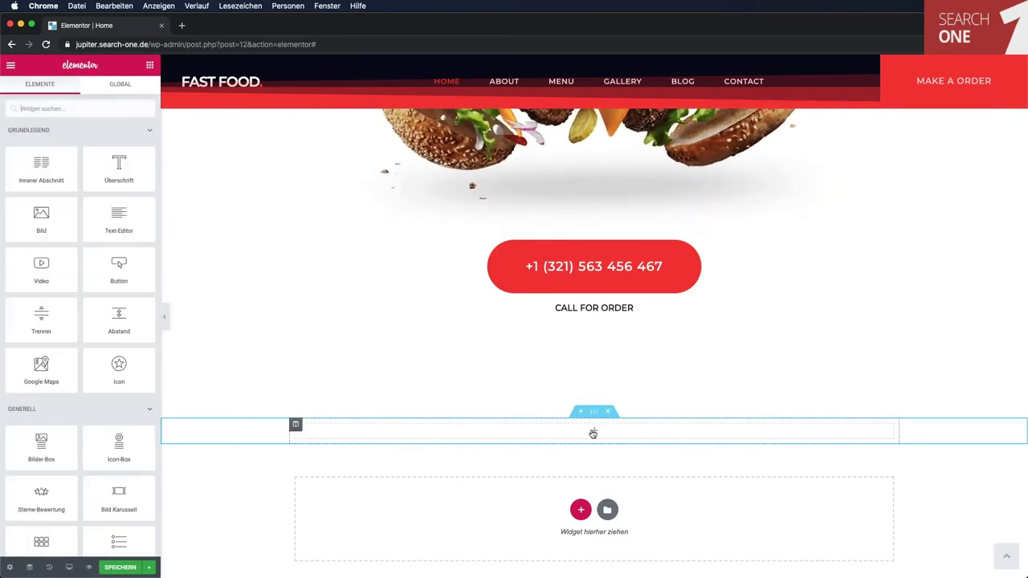
pyautogui.click(64, 108)
pyautogui.write('testi')
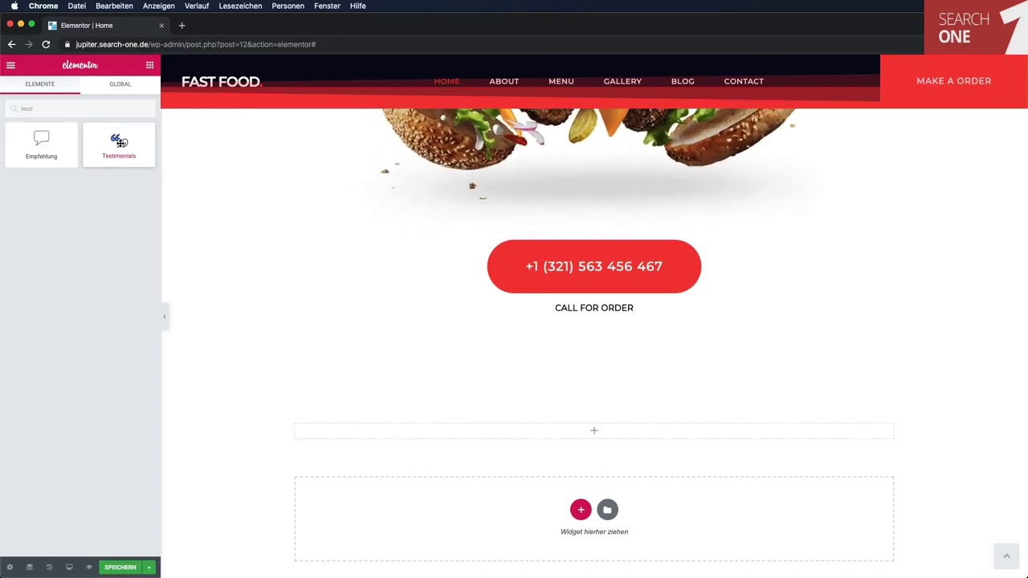
pyautogui.moveTo(119, 141); pyautogui.dragTo(606, 438)
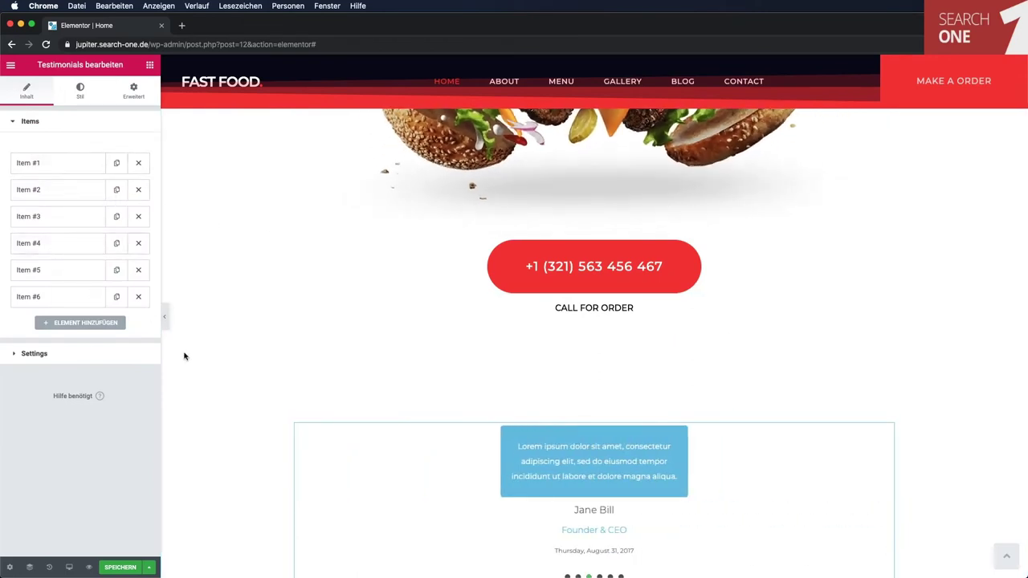
# Delete the last three items from the new Testimonials widget.
pyautogui.click(137, 270)
pyautogui.click(137, 270)
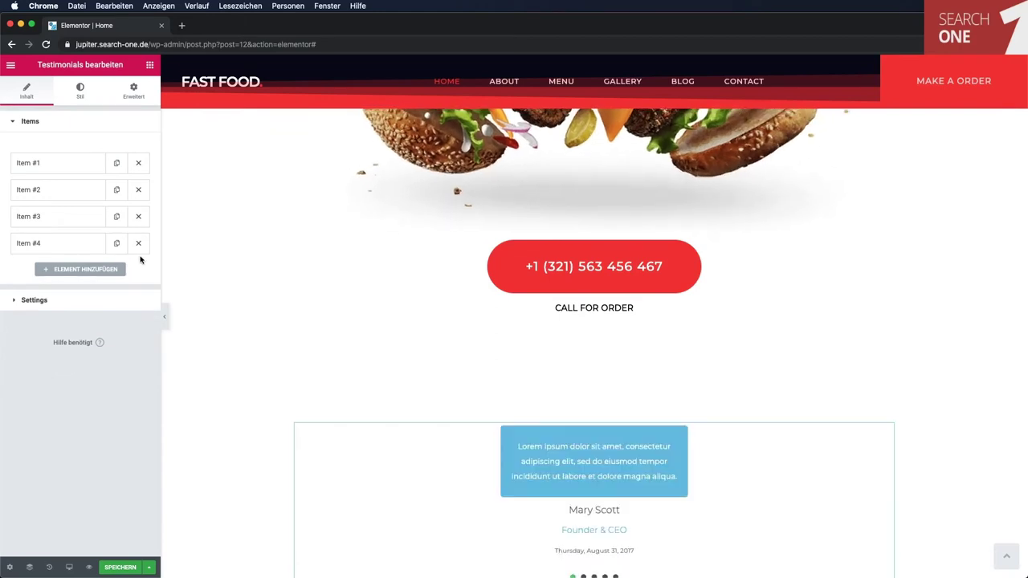
pyautogui.click(138, 244)
pyautogui.scroll(-4, 248, 367)
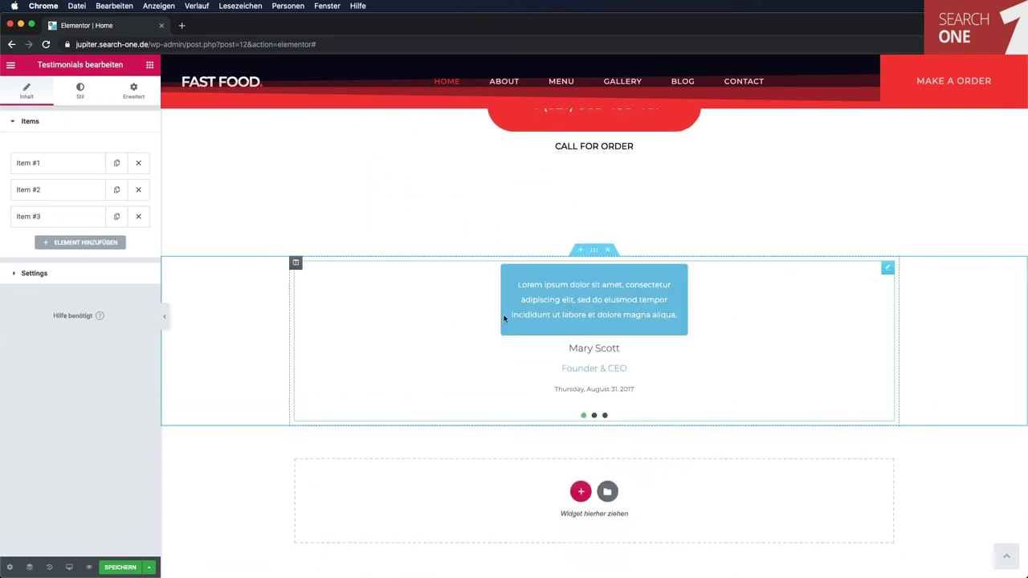
# Set the new Testimonials widget's Slides to Show to 2 and save the page.
pyautogui.click(44, 271)
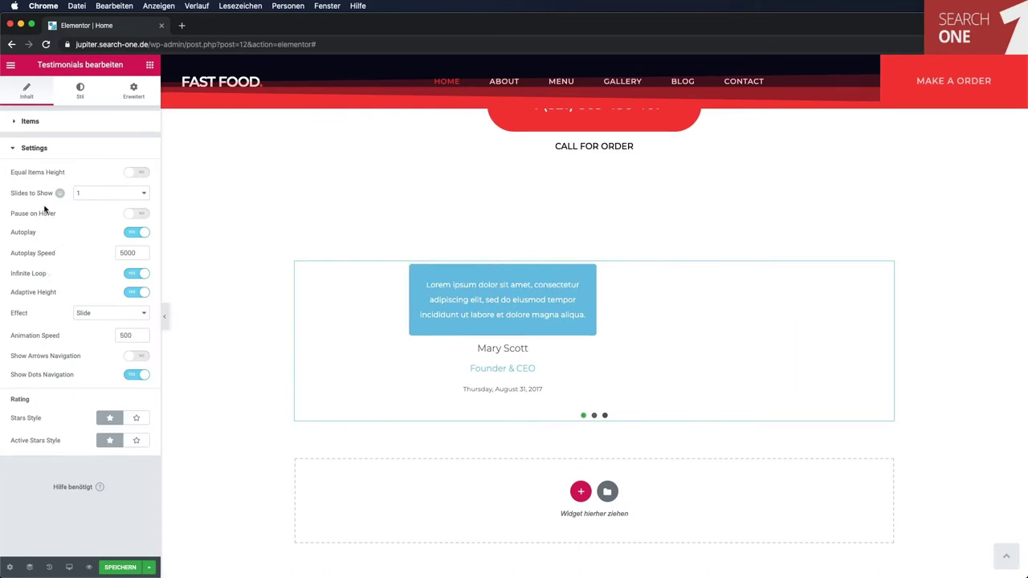
pyautogui.click(112, 195)
pyautogui.click(117, 204)
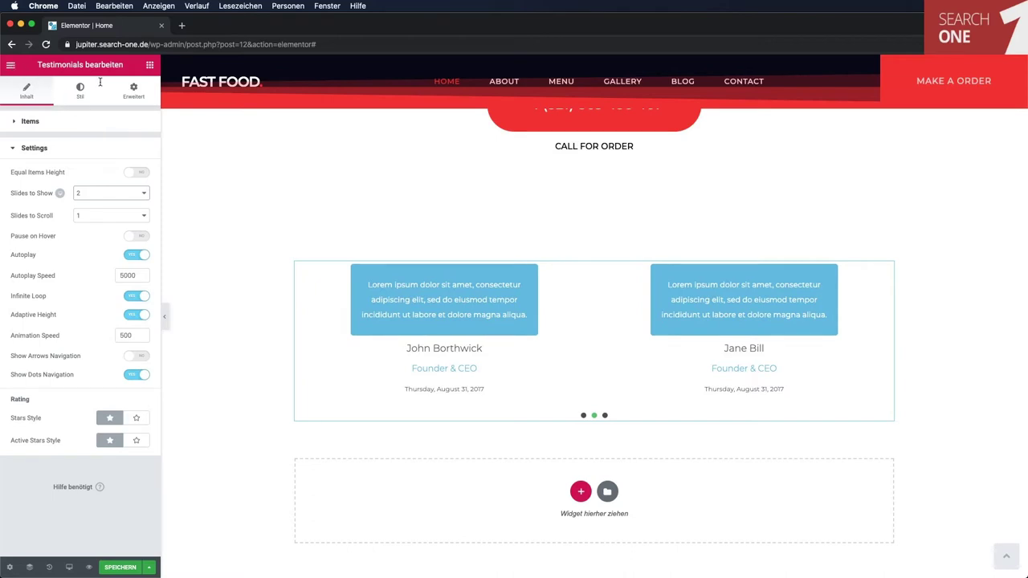
pyautogui.click(121, 568)
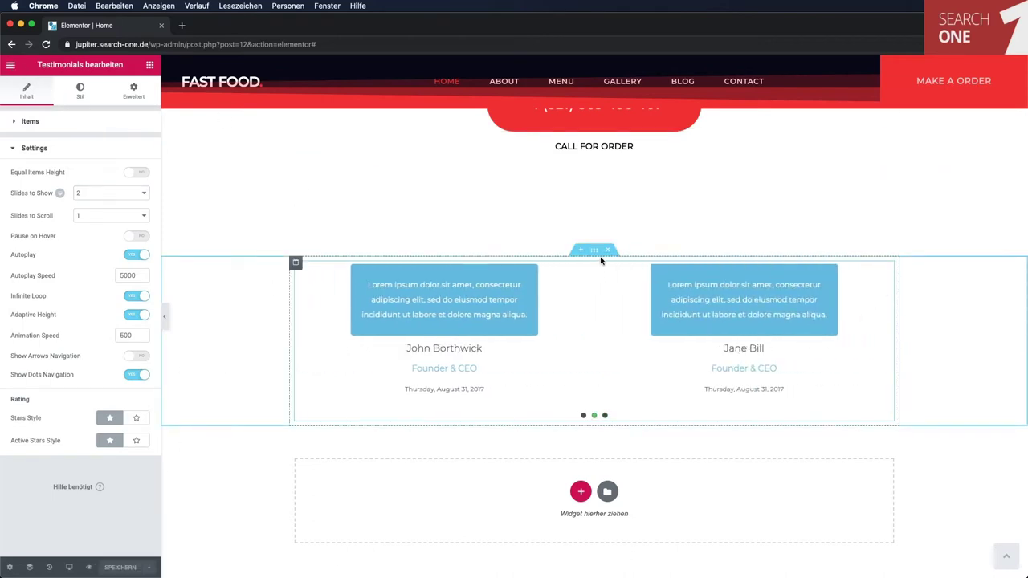
# Delete the section containing the new Testimonials widget and save the page.
pyautogui.click(607, 250)
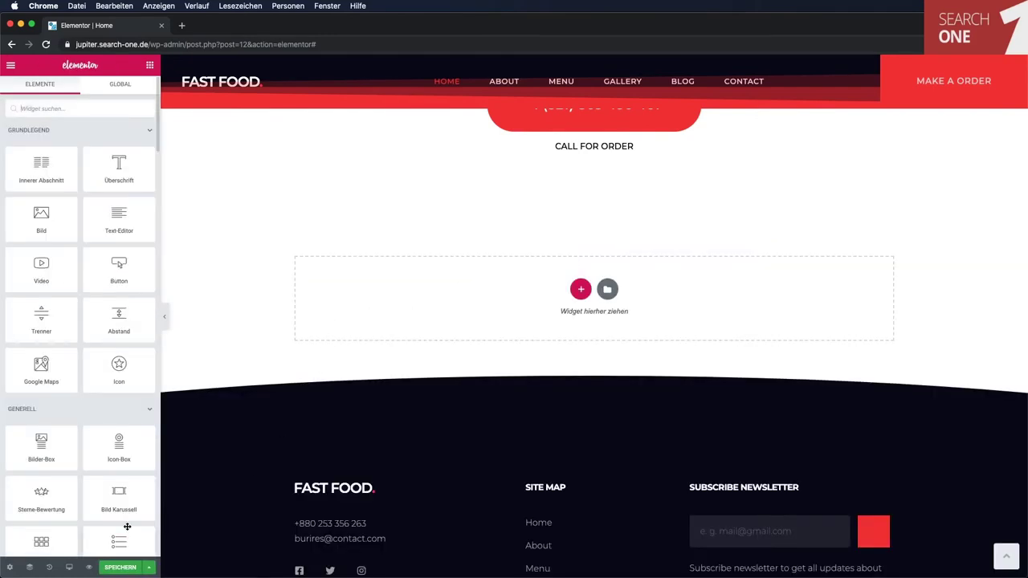
pyautogui.click(120, 568)
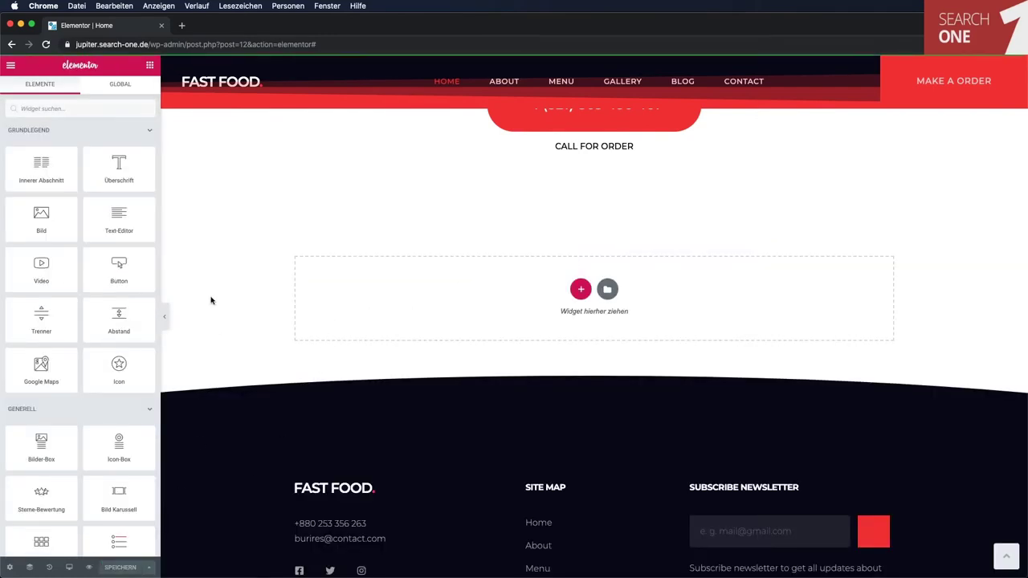
# Add a new single-column section below the call-for-order button and place the Raven Button widget in it.
pyautogui.scroll(-3, 93, 271)
pyautogui.scroll(-7, 93, 271)
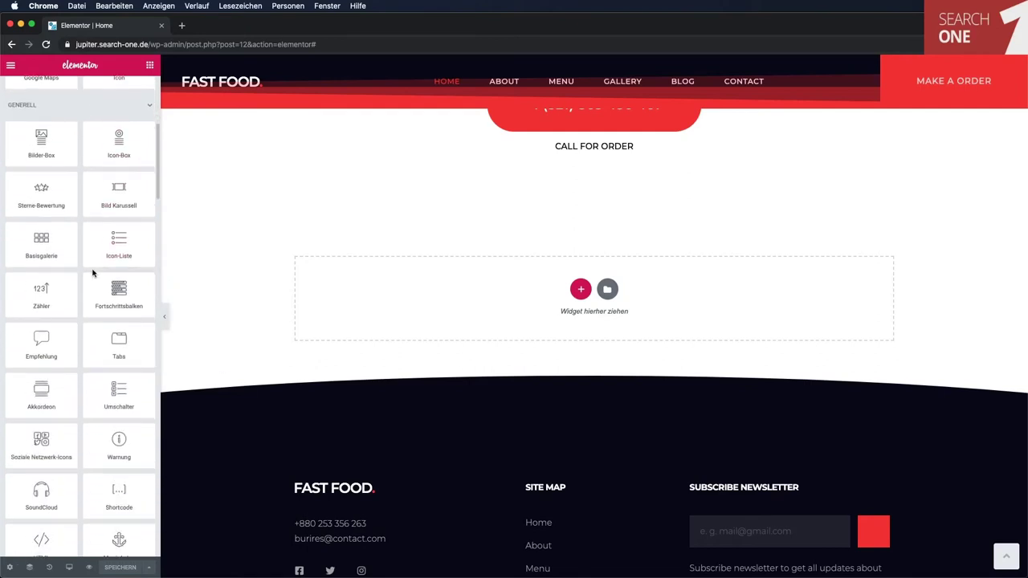
pyautogui.scroll(-4, 93, 271)
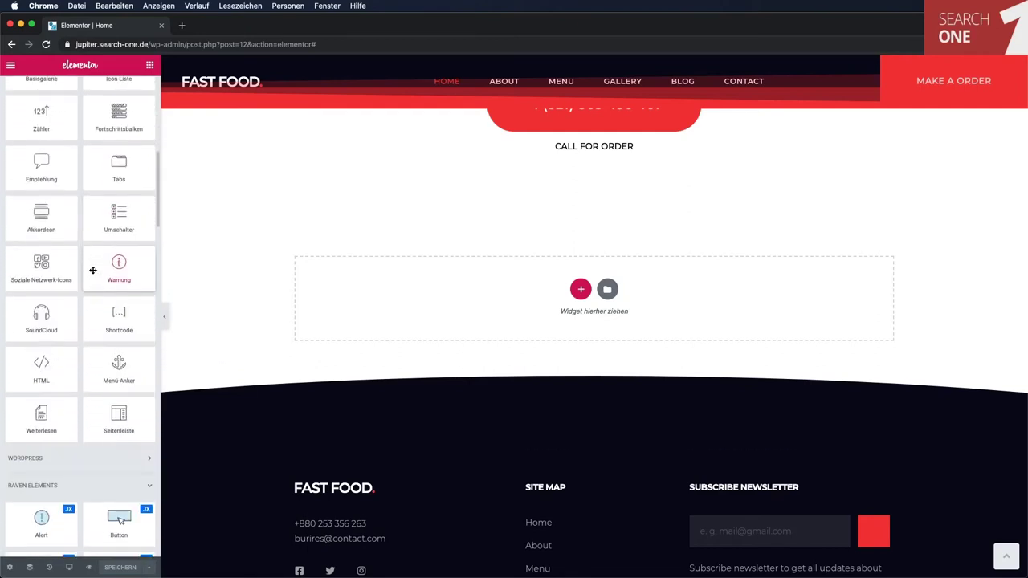
pyautogui.scroll(-8, 93, 270)
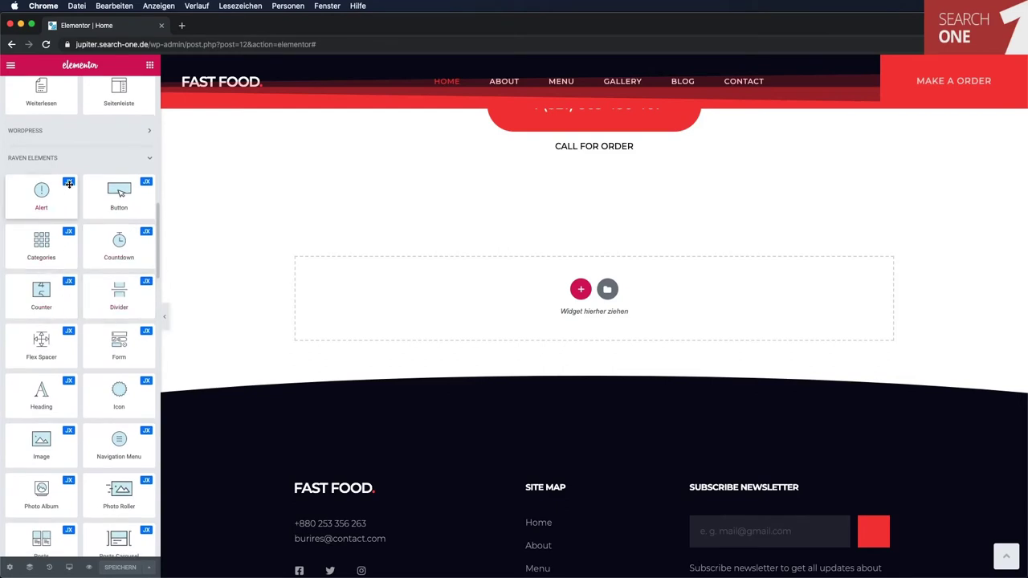
pyautogui.scroll(-1, 106, 264)
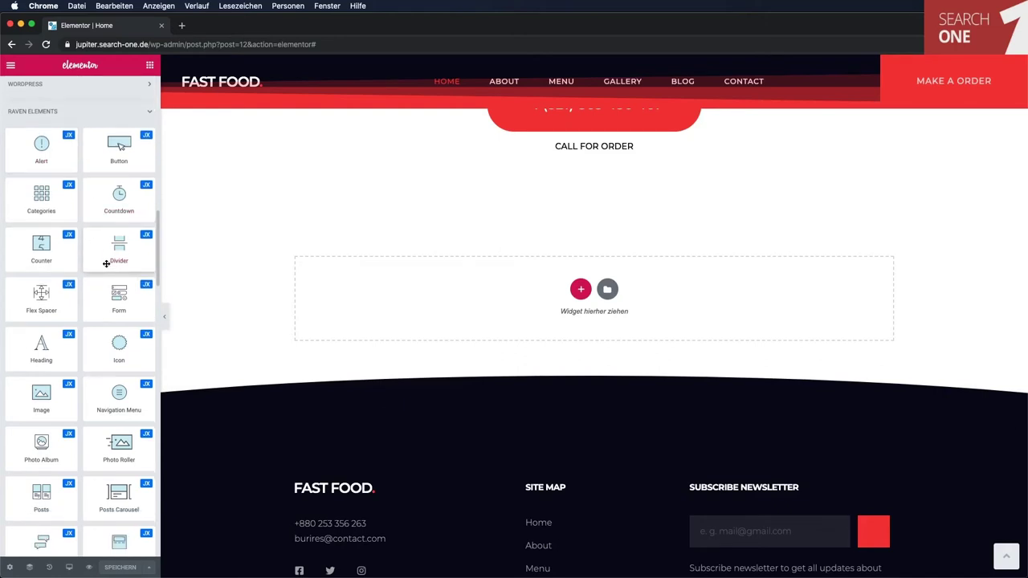
pyautogui.click(580, 289)
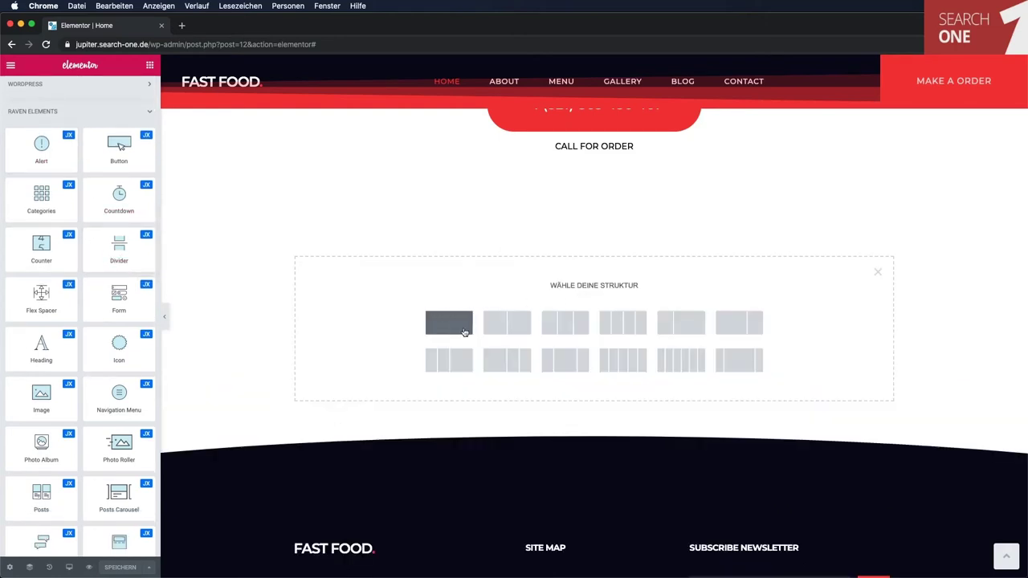
pyautogui.click(464, 332)
pyautogui.click(594, 269)
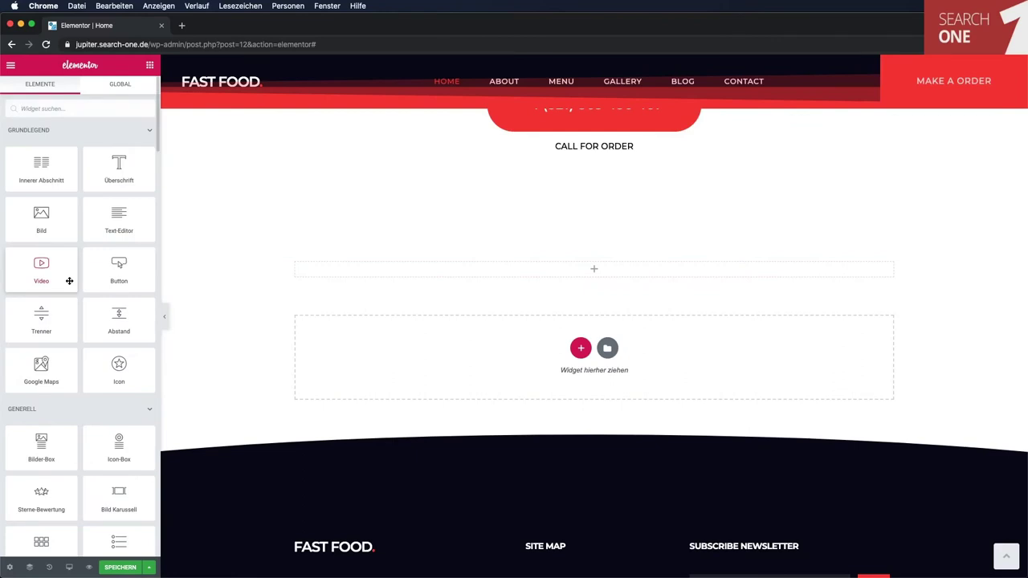
pyautogui.scroll(-15, 69, 280)
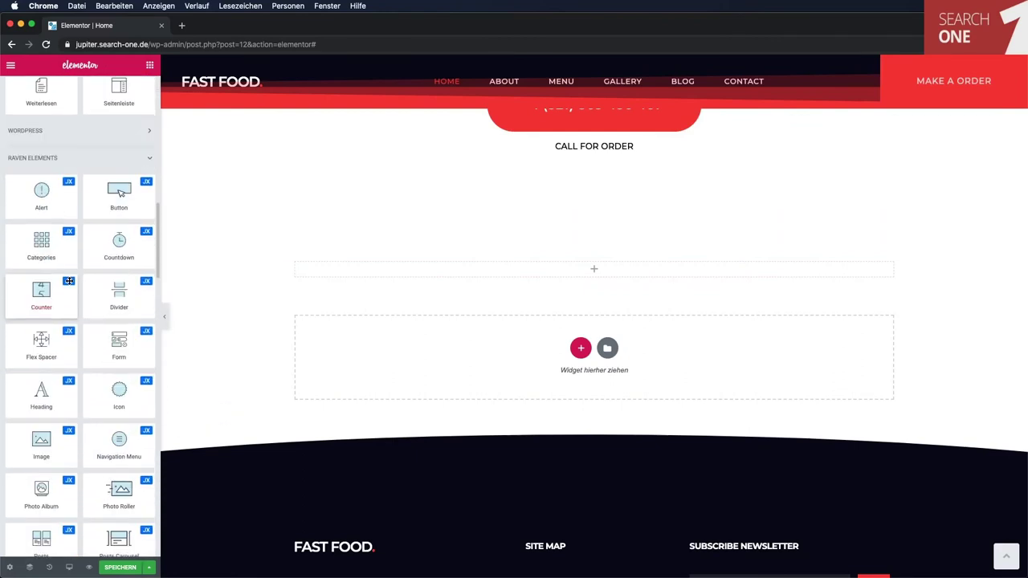
pyautogui.moveTo(120, 195); pyautogui.dragTo(593, 273)
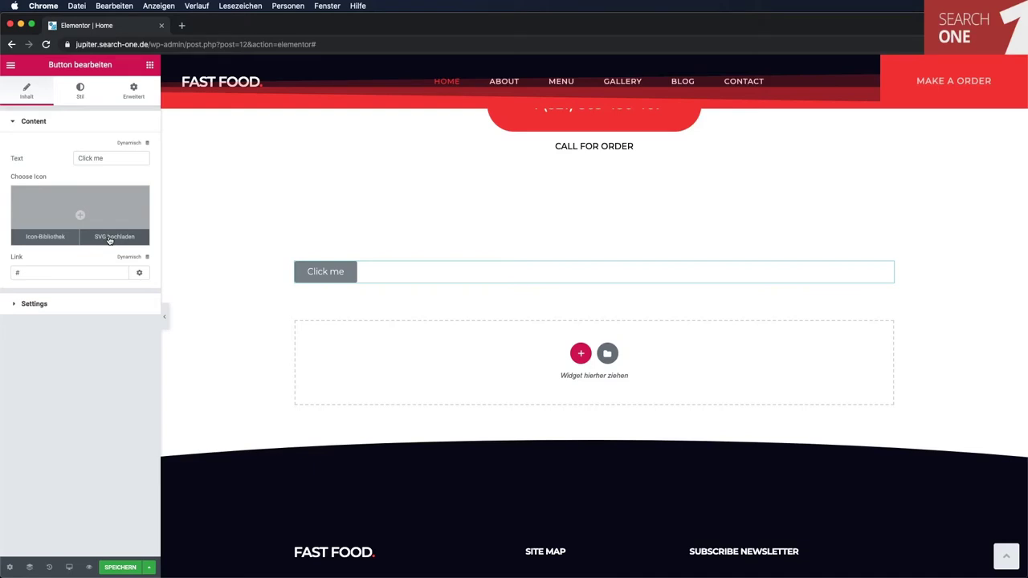
# Search the icon library for "burg" and insert the hamburger icon into the new button.
pyautogui.click(67, 239)
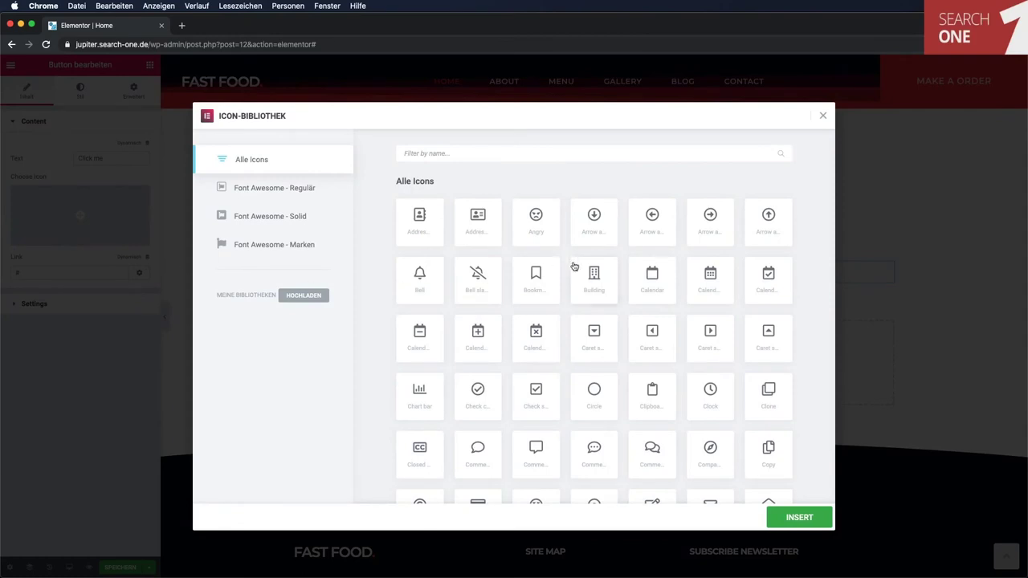
pyautogui.scroll(-3, 574, 266)
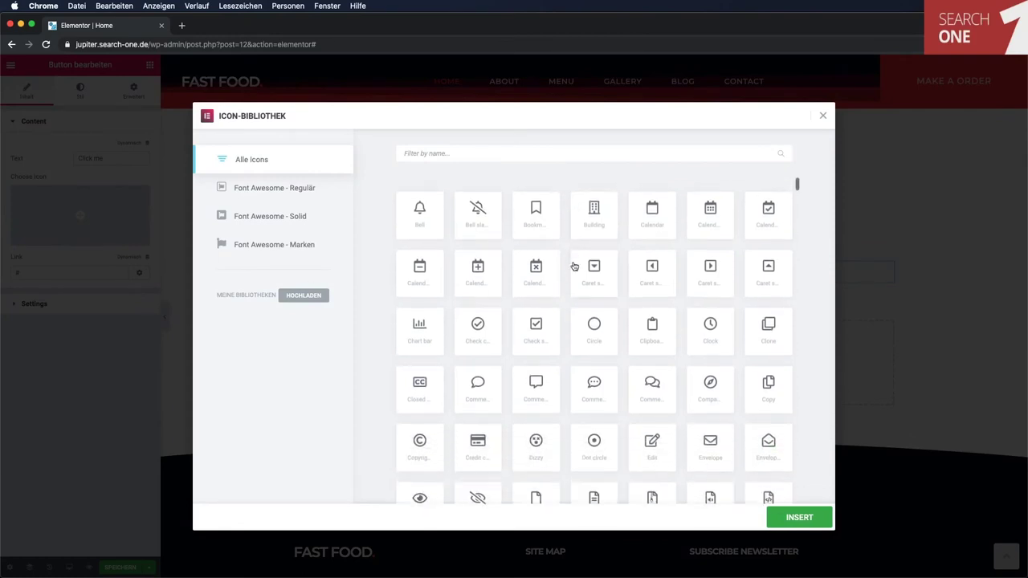
pyautogui.click(465, 154)
pyautogui.write('burg')
pyautogui.click(413, 232)
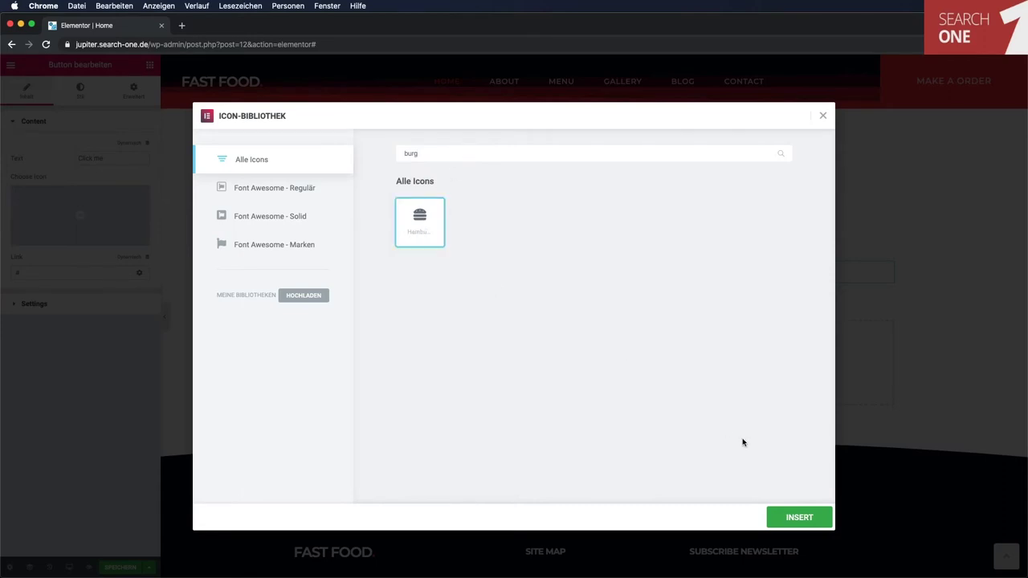
pyautogui.click(791, 519)
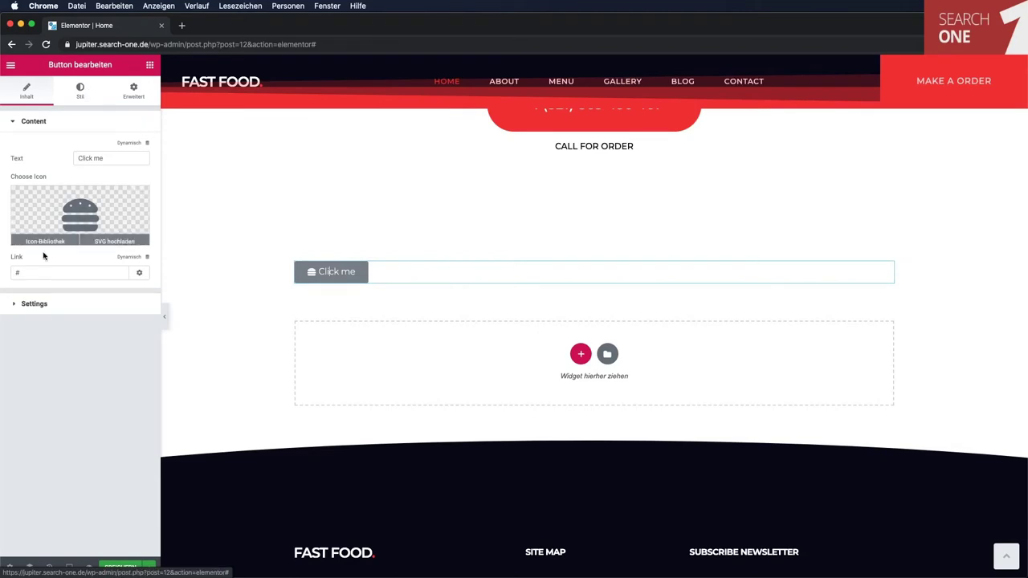
# Try the Grow and Pulse hover effects on the button and set its hover effect to Wobble Skew.
pyautogui.click(37, 304)
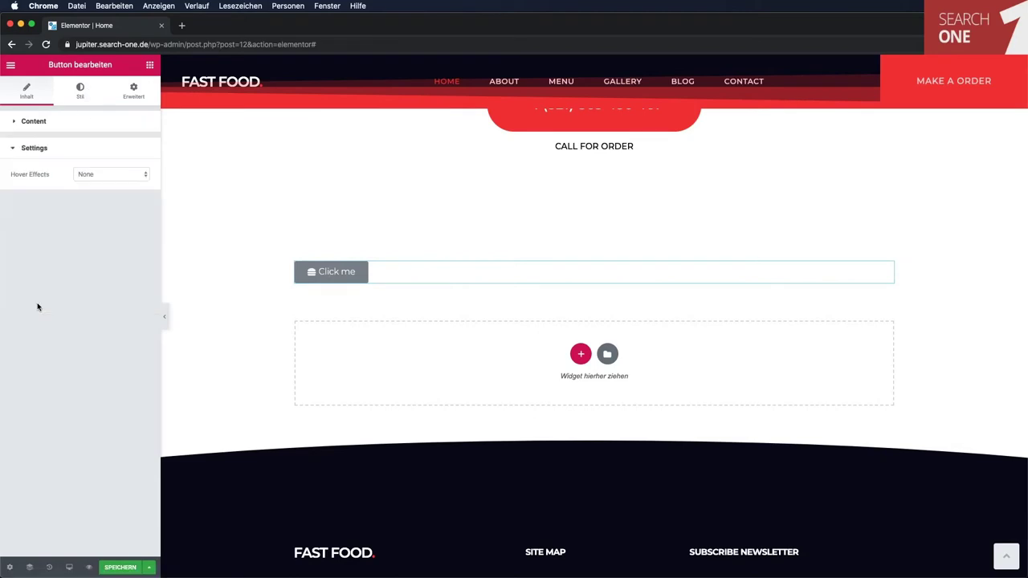
pyautogui.click(103, 172)
pyautogui.click(102, 184)
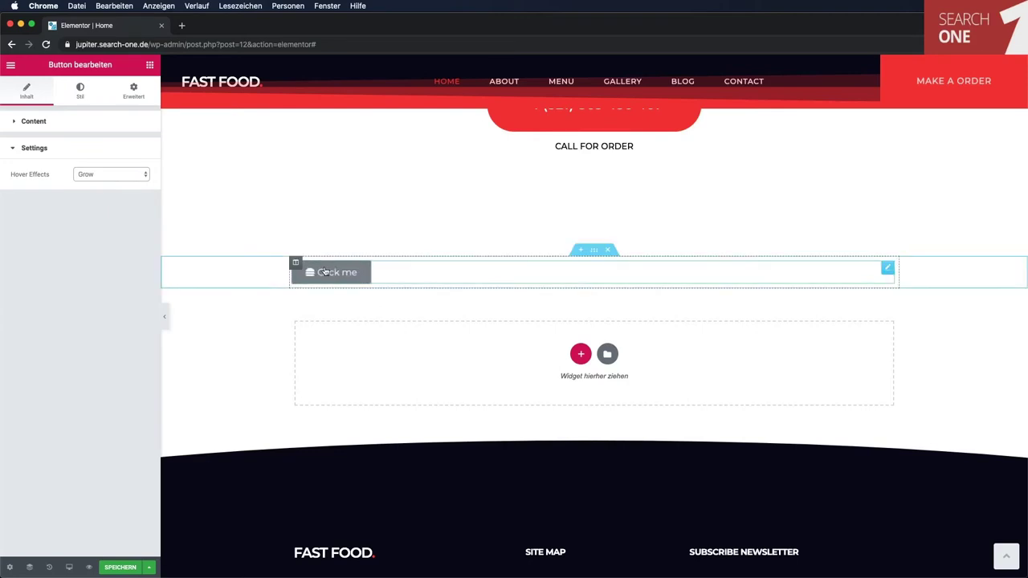
pyautogui.click(103, 174)
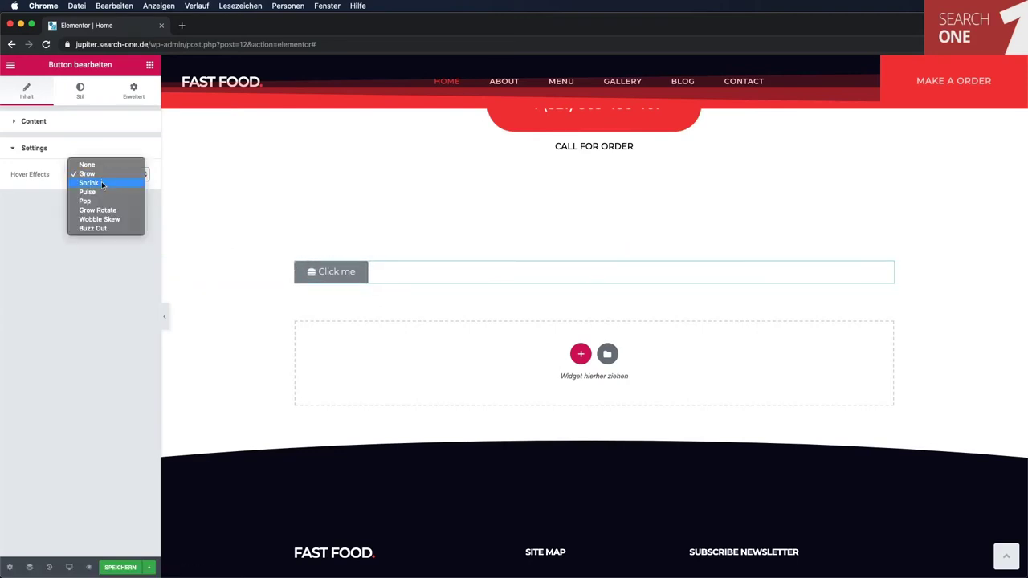
pyautogui.click(101, 186)
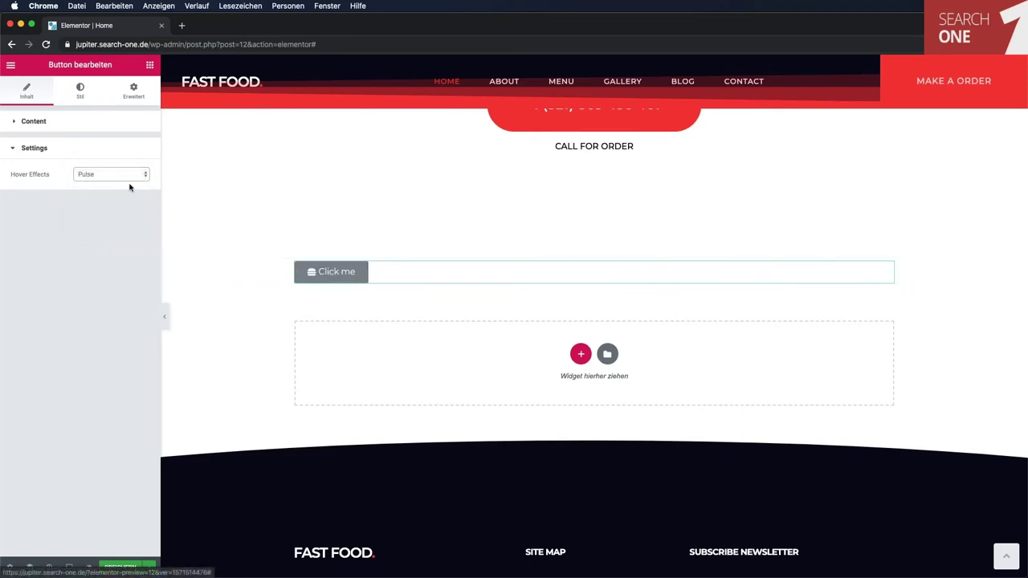
pyautogui.click(102, 174)
pyautogui.click(125, 203)
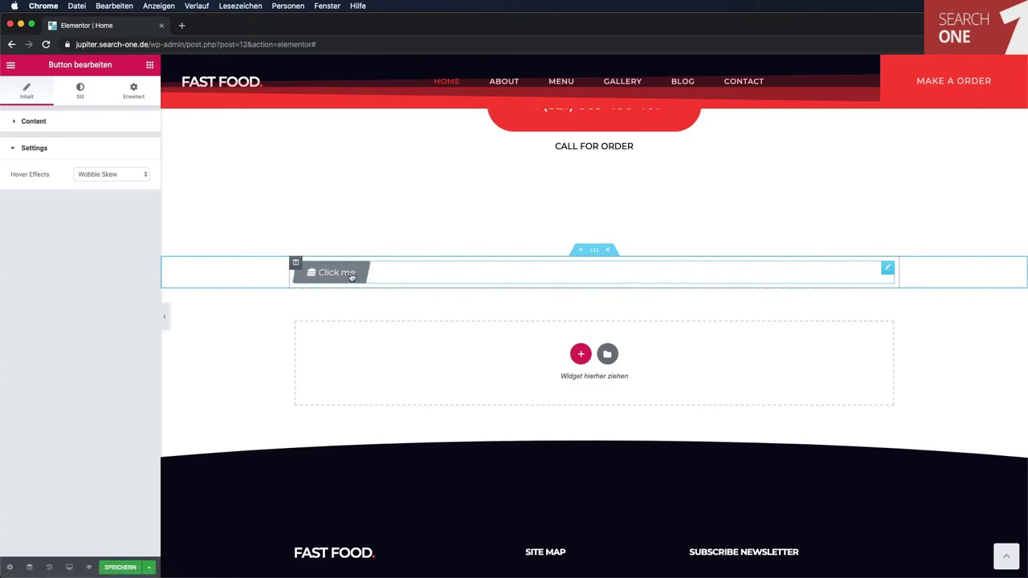
# Center the button and set its container width to 500 px and height to 203 px.
pyautogui.click(80, 90)
pyautogui.click(102, 264)
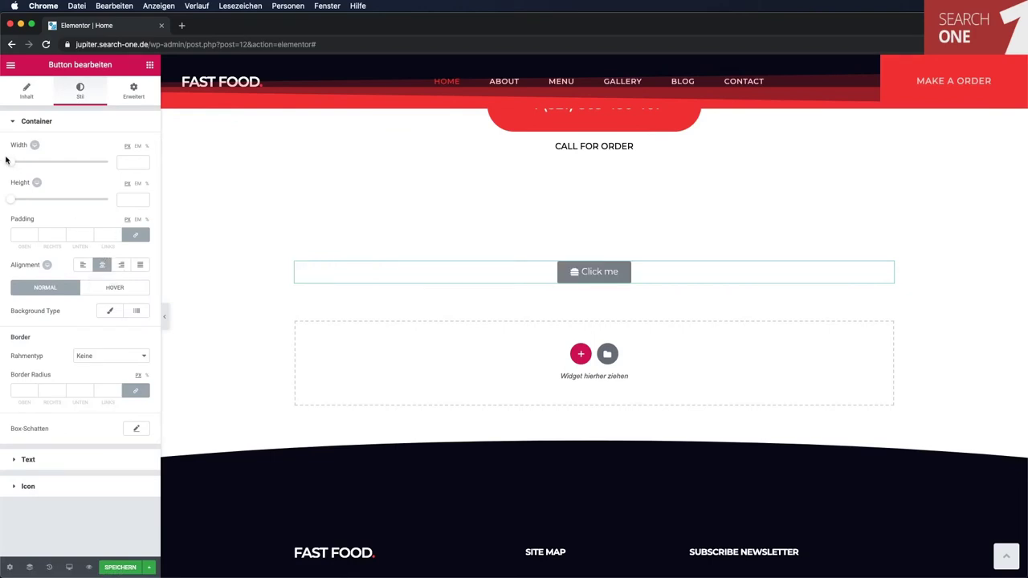
pyautogui.moveTo(9, 162); pyautogui.dragTo(59, 163)
pyautogui.moveTo(29, 201); pyautogui.dragTo(29, 202)
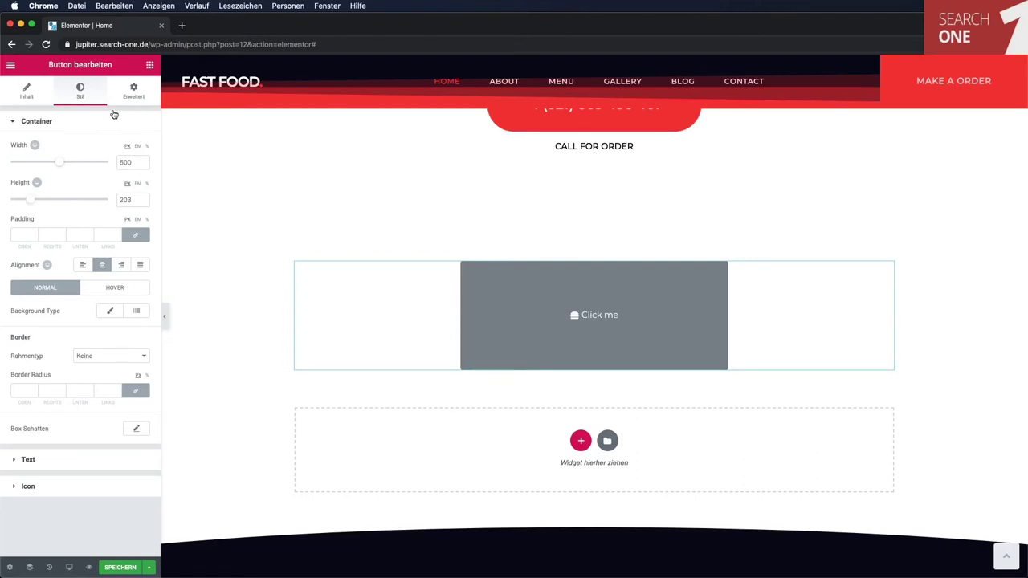
# Give the button a gradient background with green as the first color and blue as the second.
pyautogui.click(134, 312)
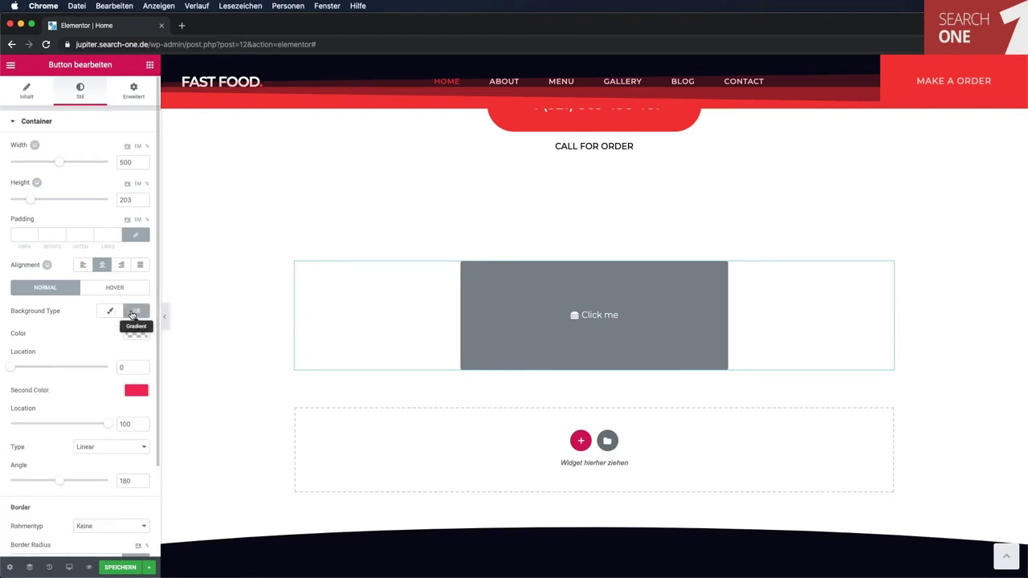
pyautogui.scroll(-2, 139, 394)
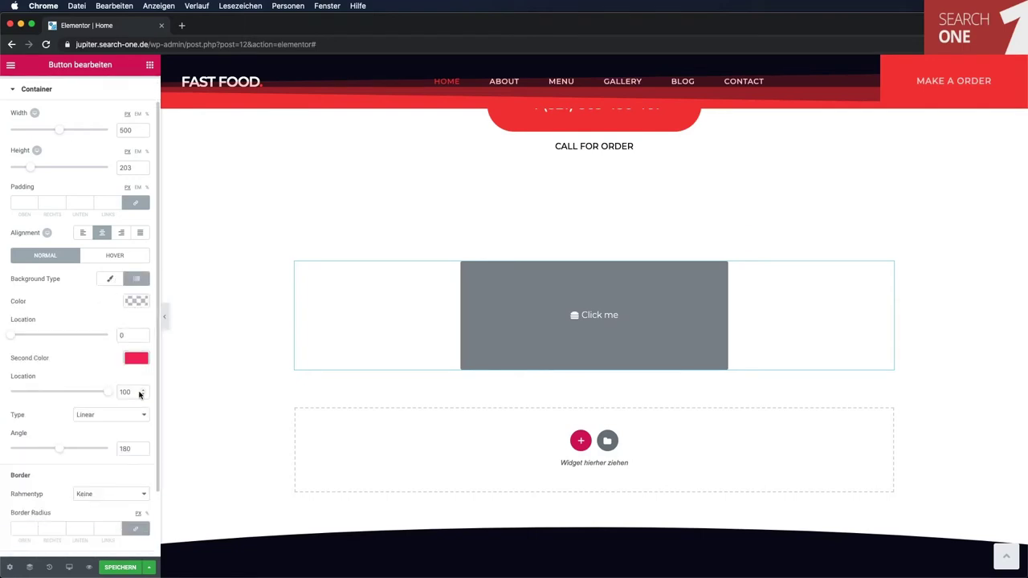
pyautogui.click(135, 302)
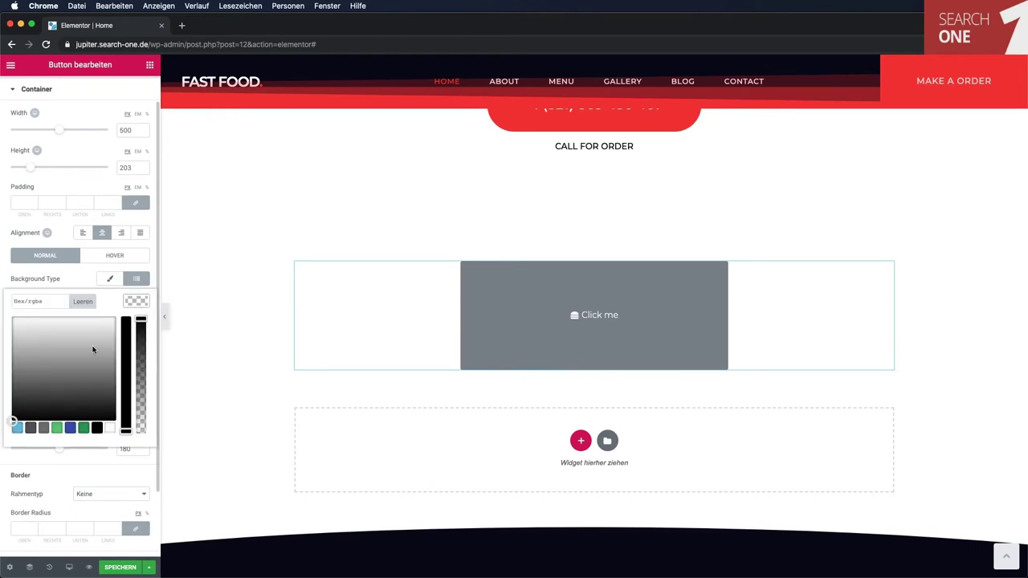
pyautogui.click(85, 428)
pyautogui.click(116, 460)
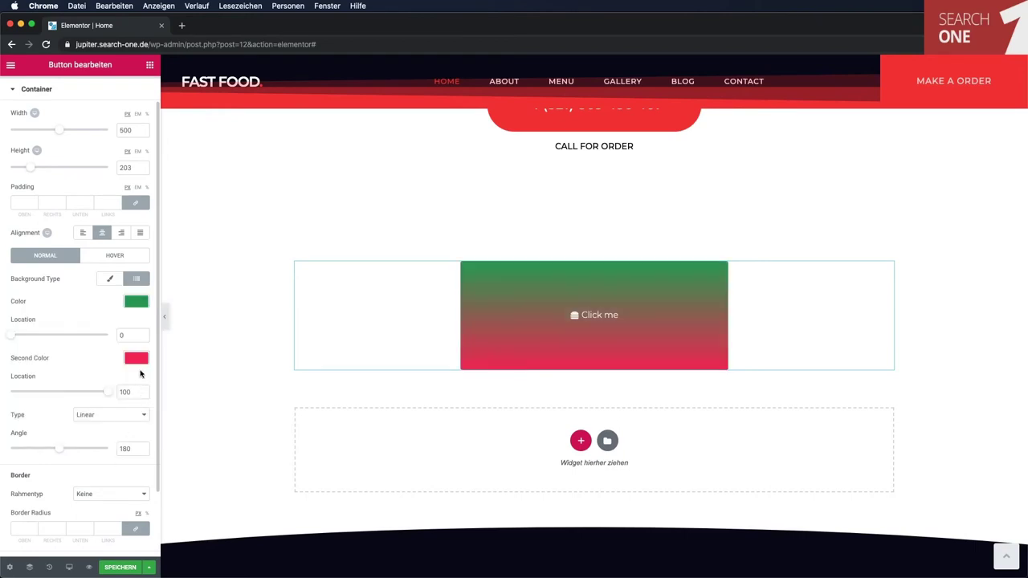
pyautogui.click(136, 359)
pyautogui.click(71, 484)
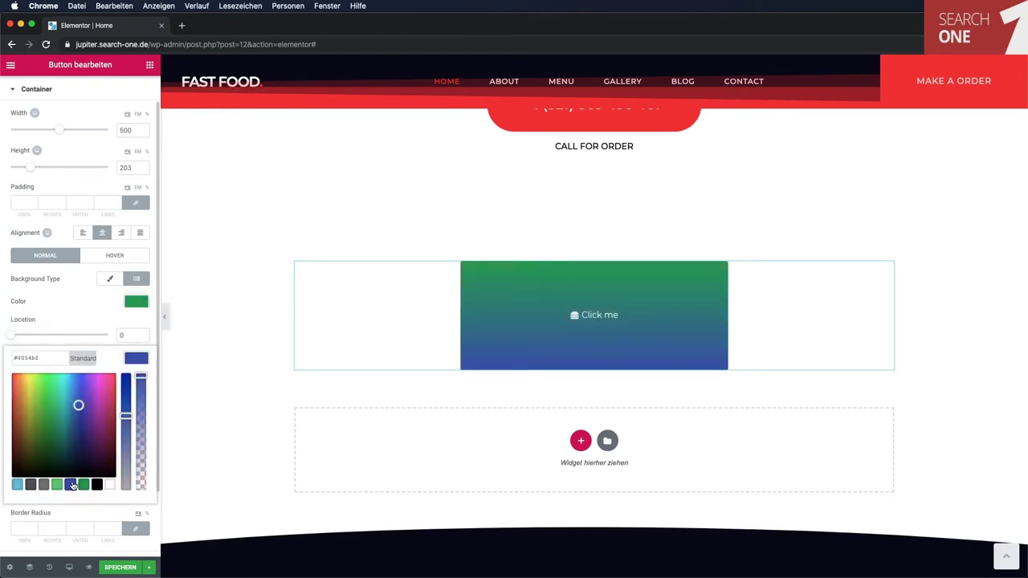
pyautogui.click(106, 511)
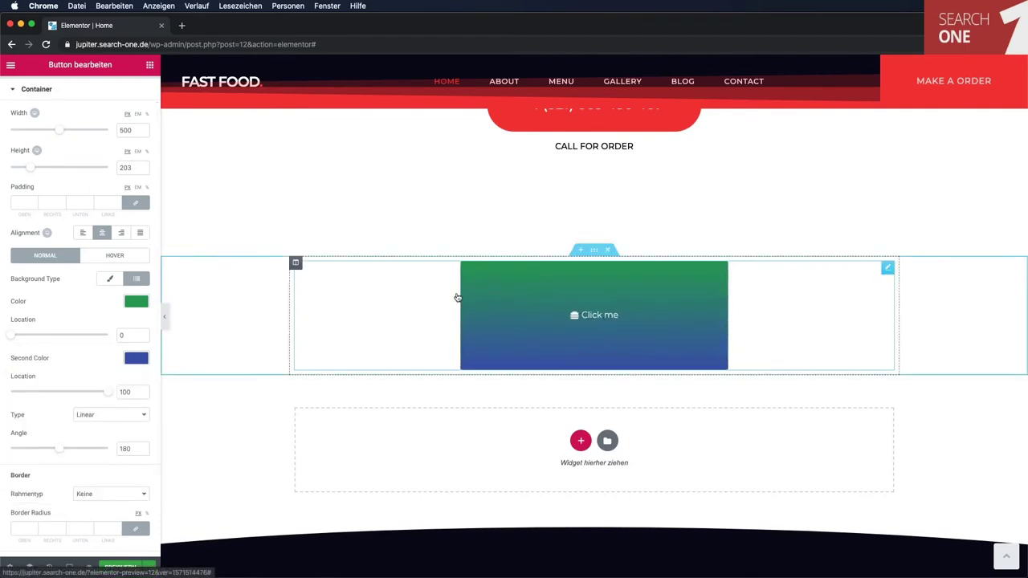
# Set the font size of the button's text to 69 px.
pyautogui.scroll(-2, 78, 375)
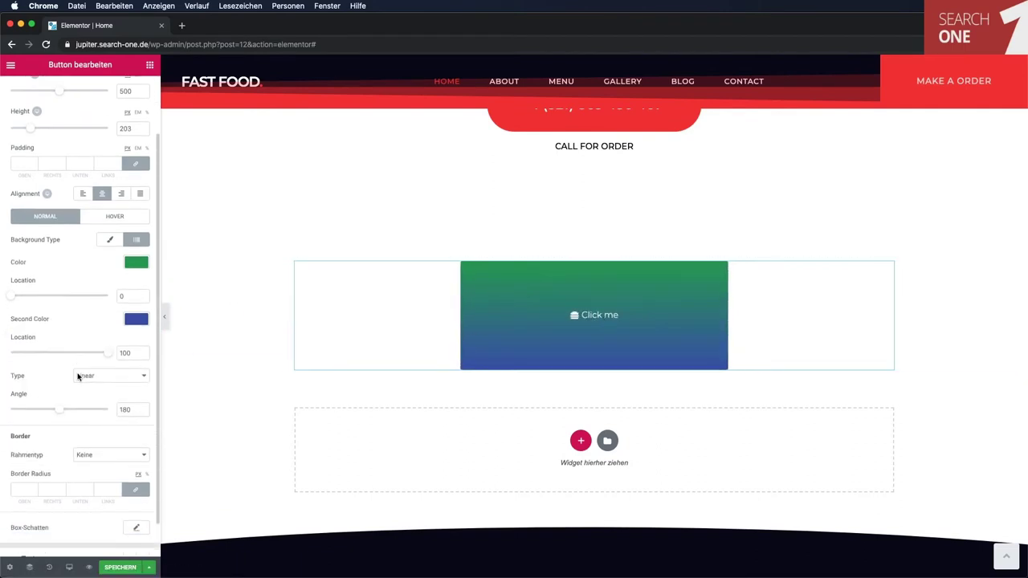
pyautogui.click(36, 519)
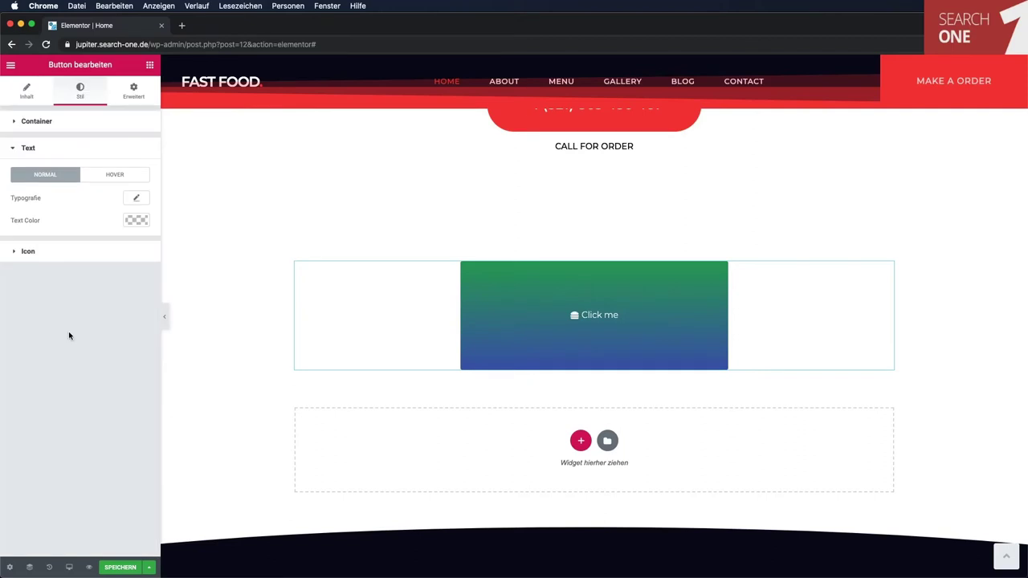
pyautogui.click(135, 199)
pyautogui.moveTo(30, 268); pyautogui.dragTo(52, 268)
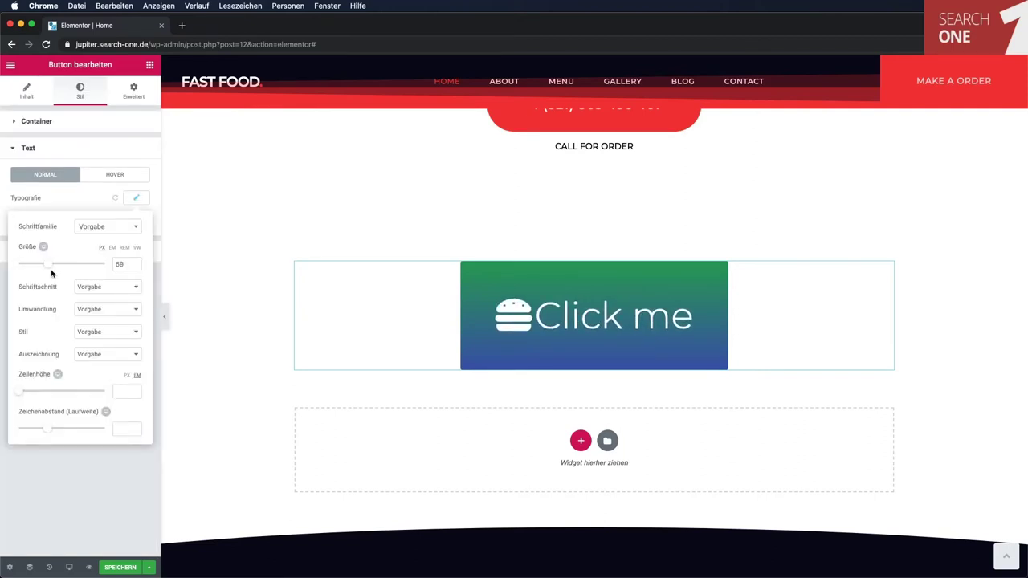
pyautogui.click(103, 469)
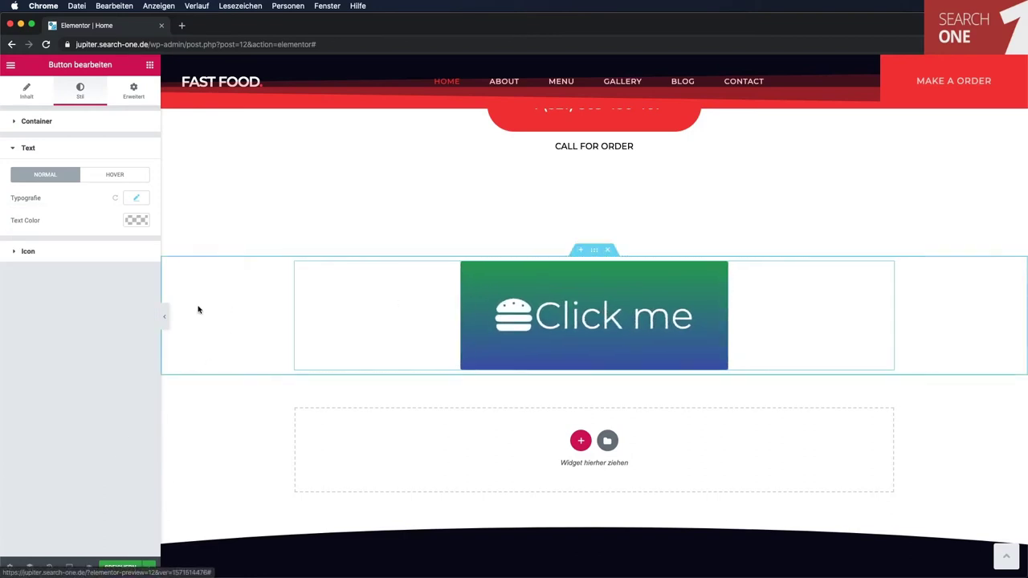
# Set the size of the button's hamburger icon to 57.
pyautogui.click(47, 252)
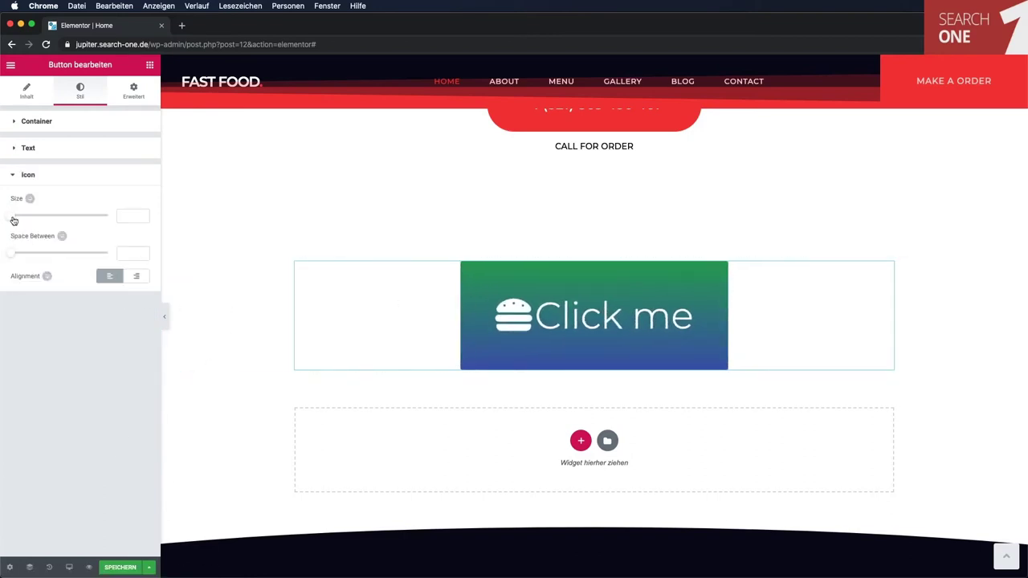
pyautogui.moveTo(33, 217); pyautogui.dragTo(42, 222)
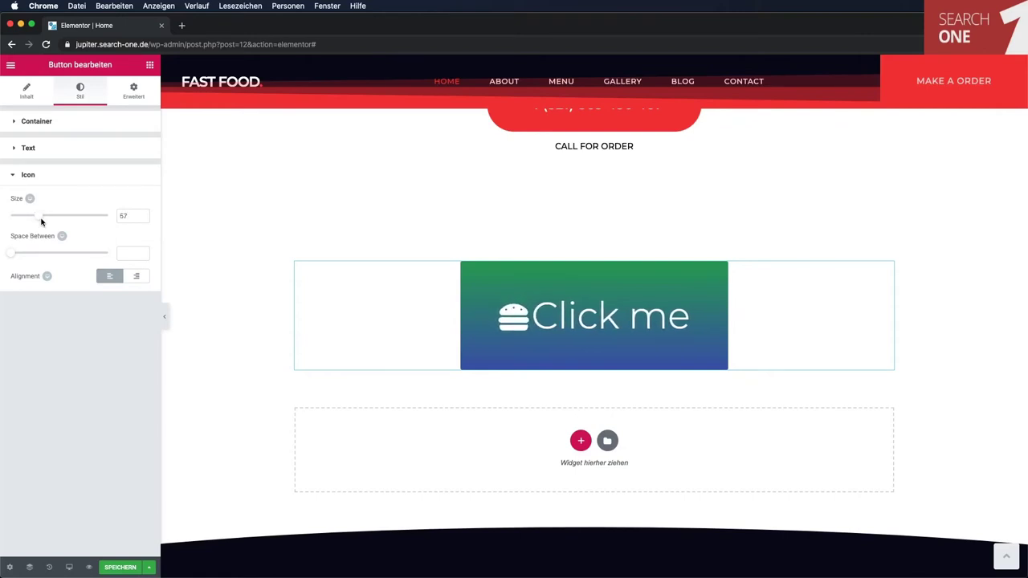
# Set the button container's border radius to 15 px on all corners and save the page.
pyautogui.click(39, 117)
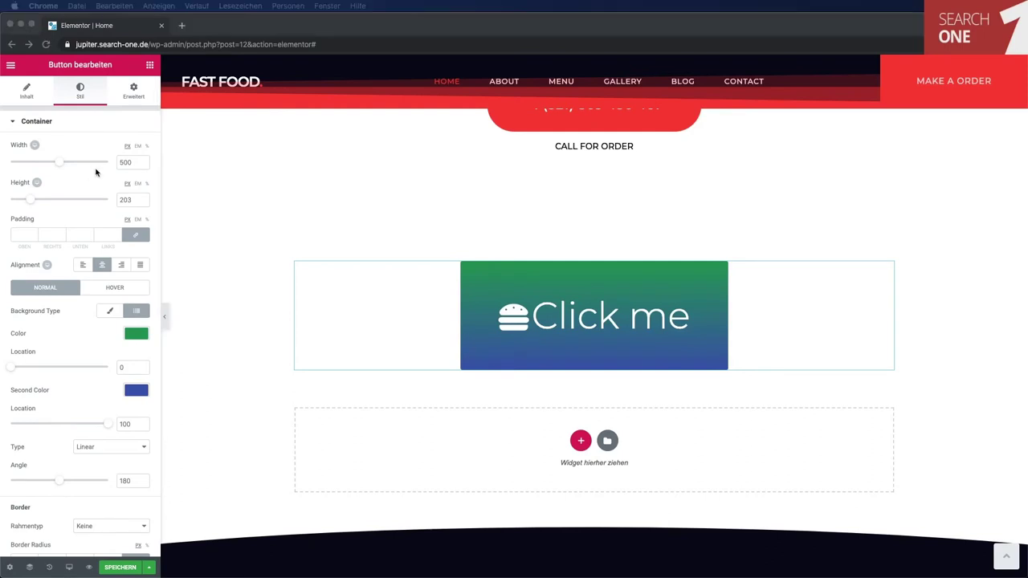
pyautogui.scroll(-3, 69, 370)
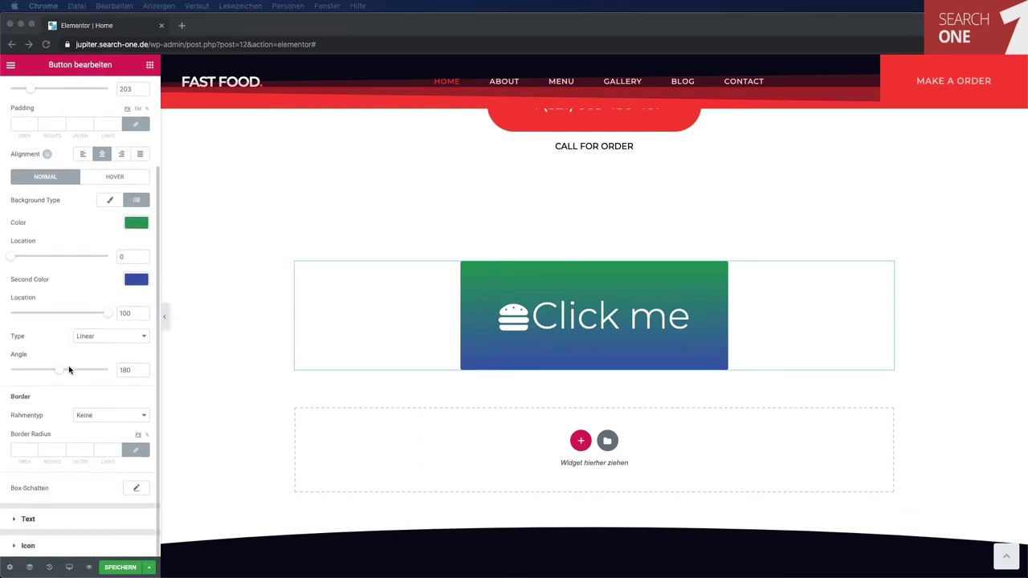
pyautogui.click(93, 415)
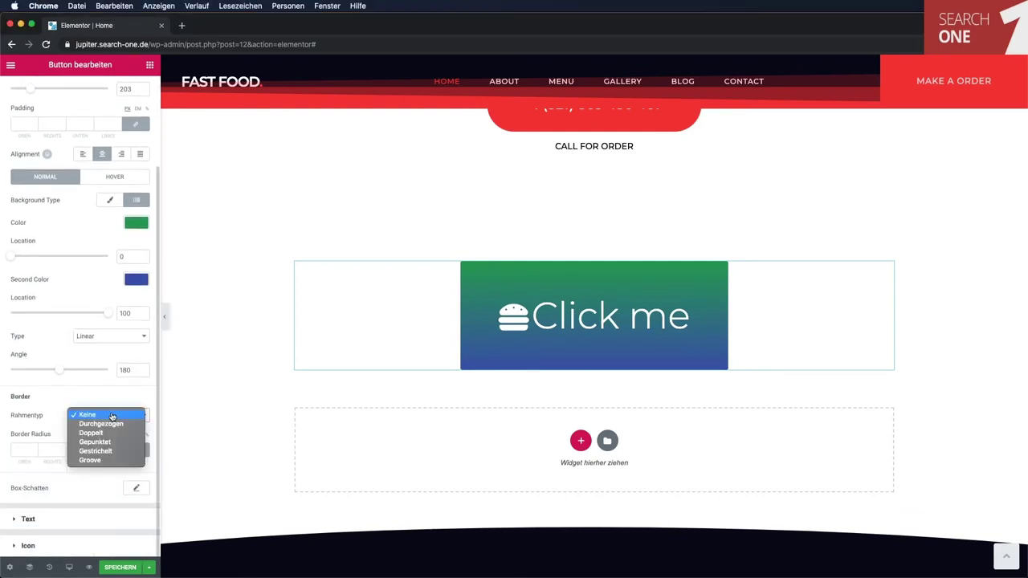
pyautogui.click(82, 395)
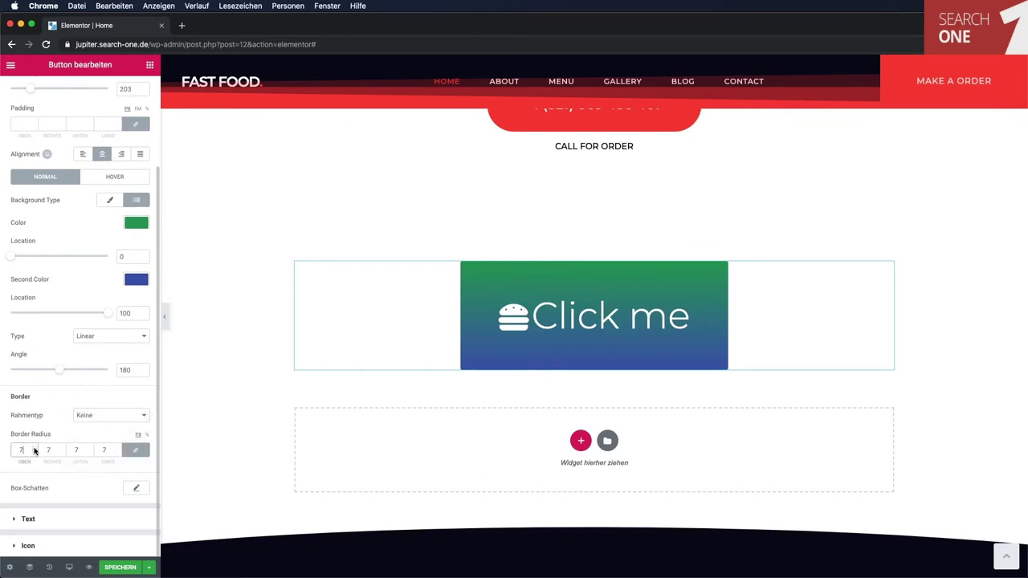
pyautogui.press('BackSpace')
pyautogui.write('15')
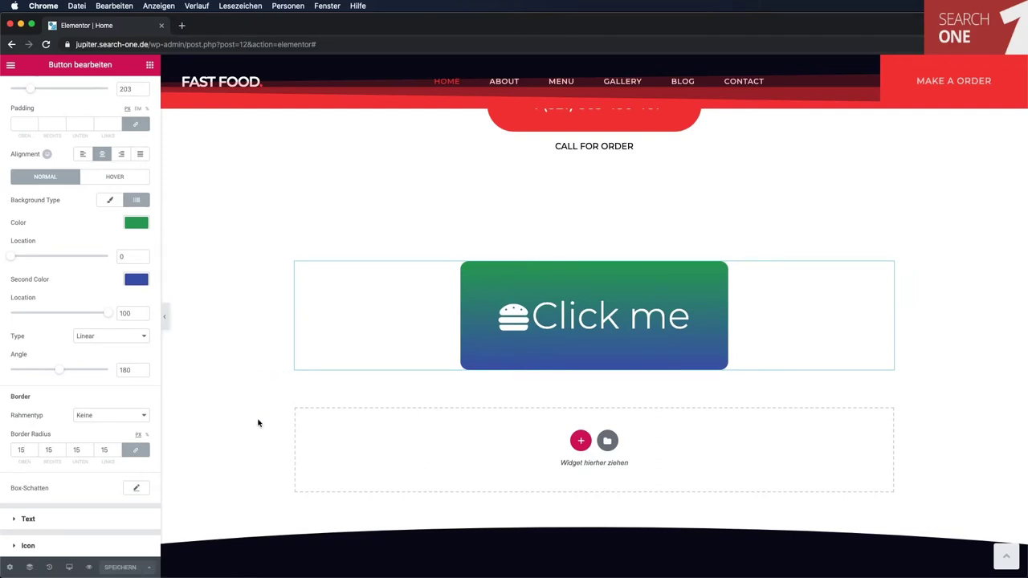
# Leave the Elementor editor and open the live website's homepage.
pyautogui.click(11, 66)
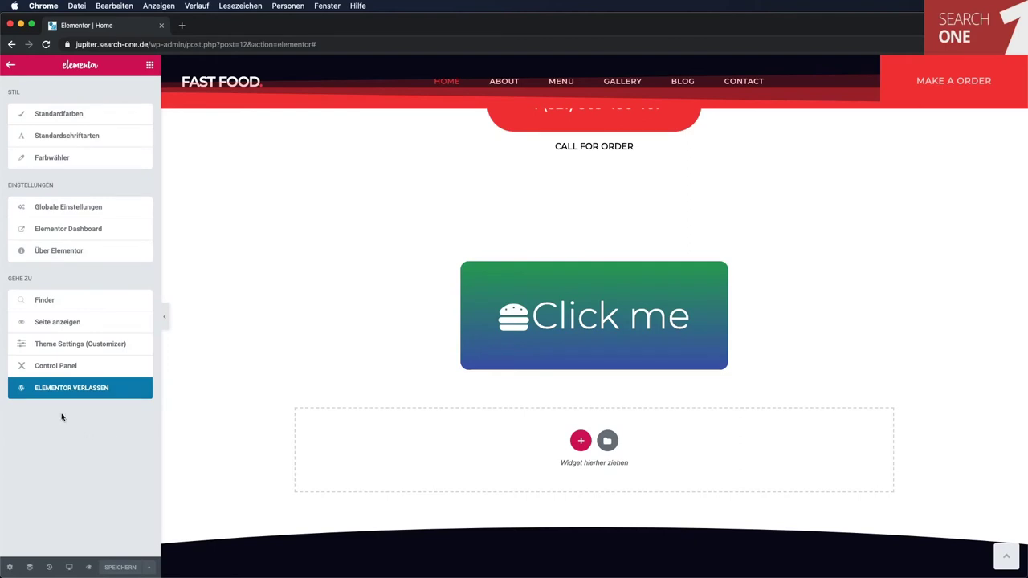
pyautogui.click(79, 394)
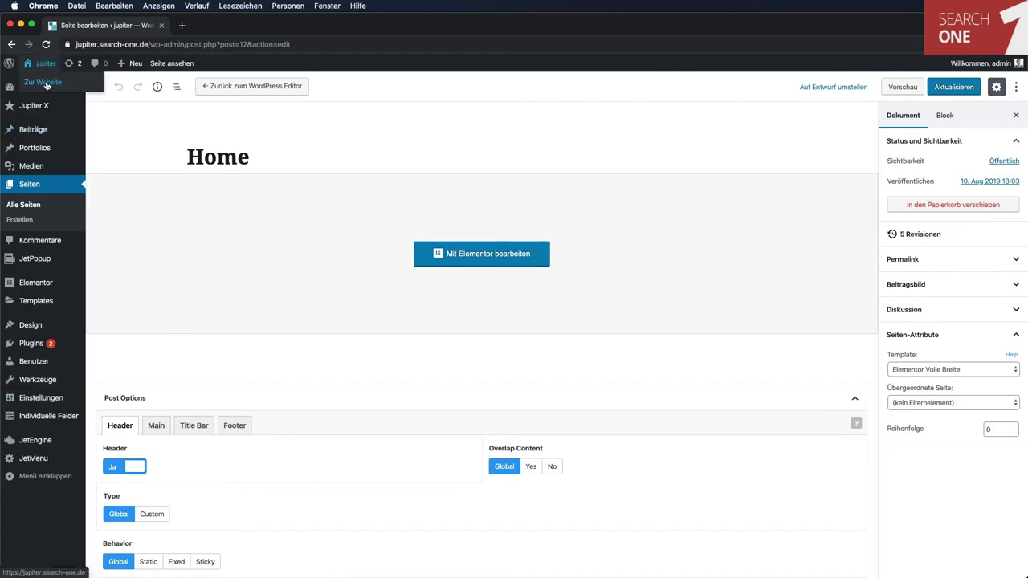
pyautogui.click(46, 85)
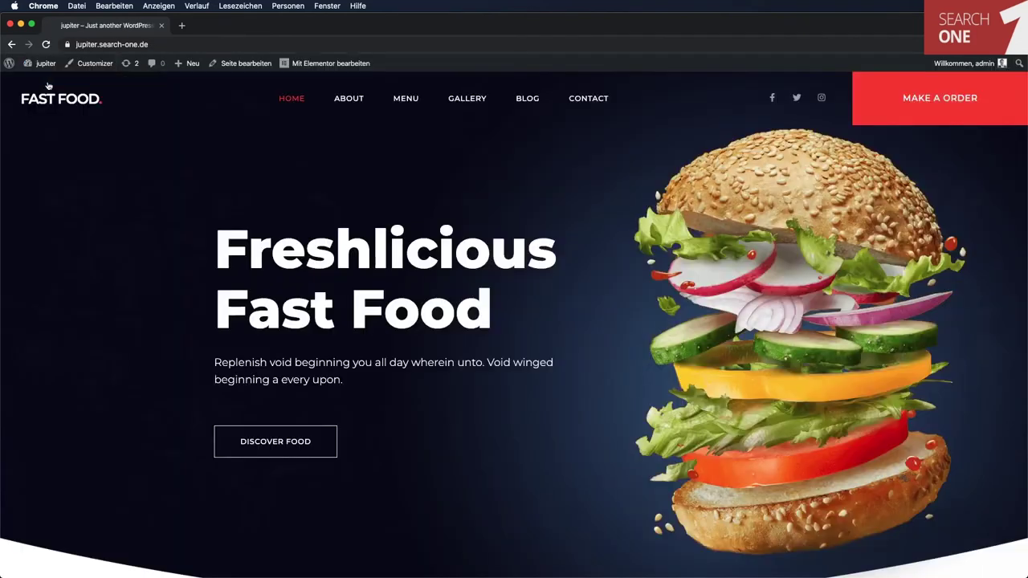
# Open the site's About page and look through it down to the footer.
pyautogui.click(362, 99)
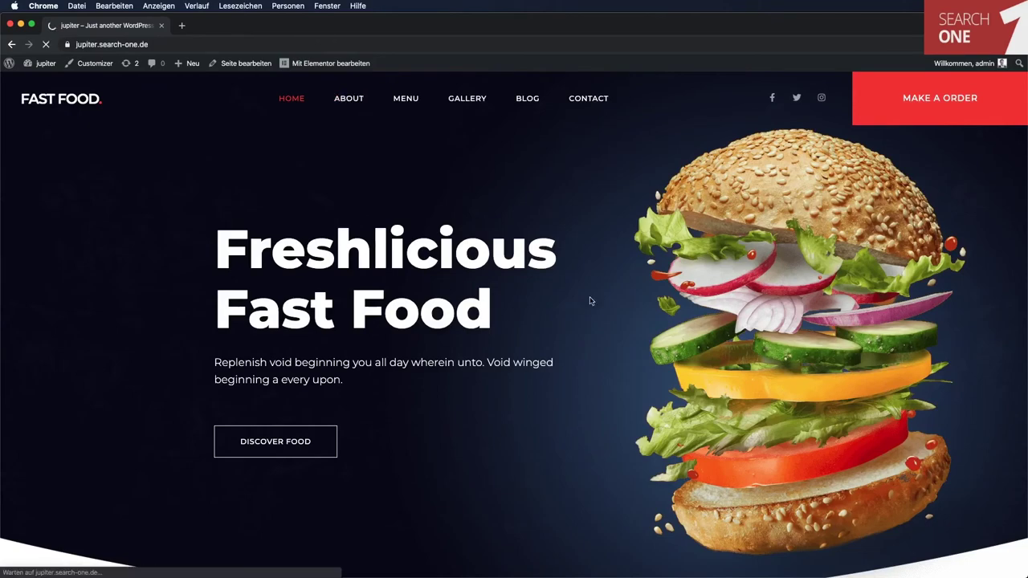
pyautogui.scroll(-5, 589, 300)
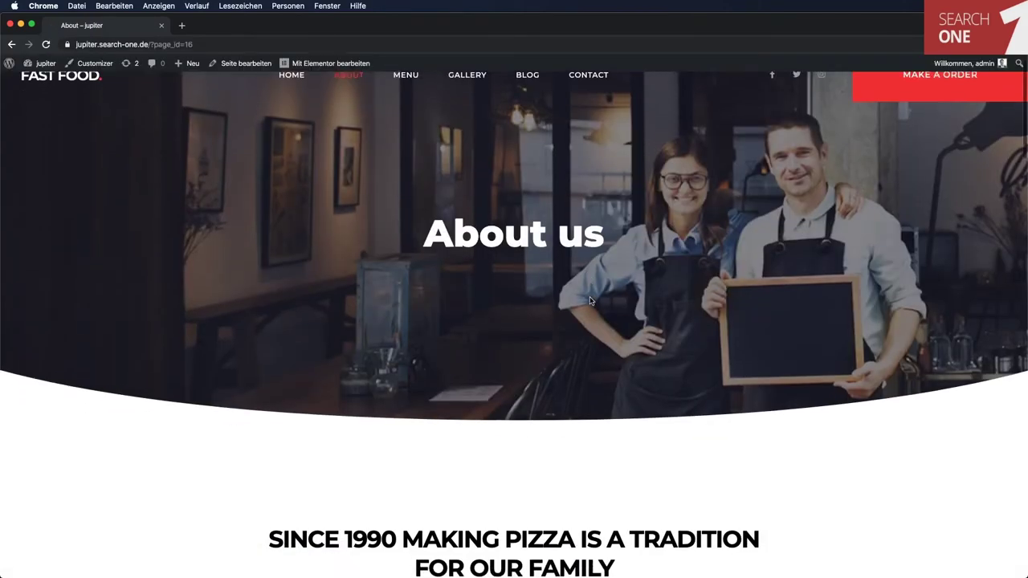
pyautogui.scroll(-15, 590, 301)
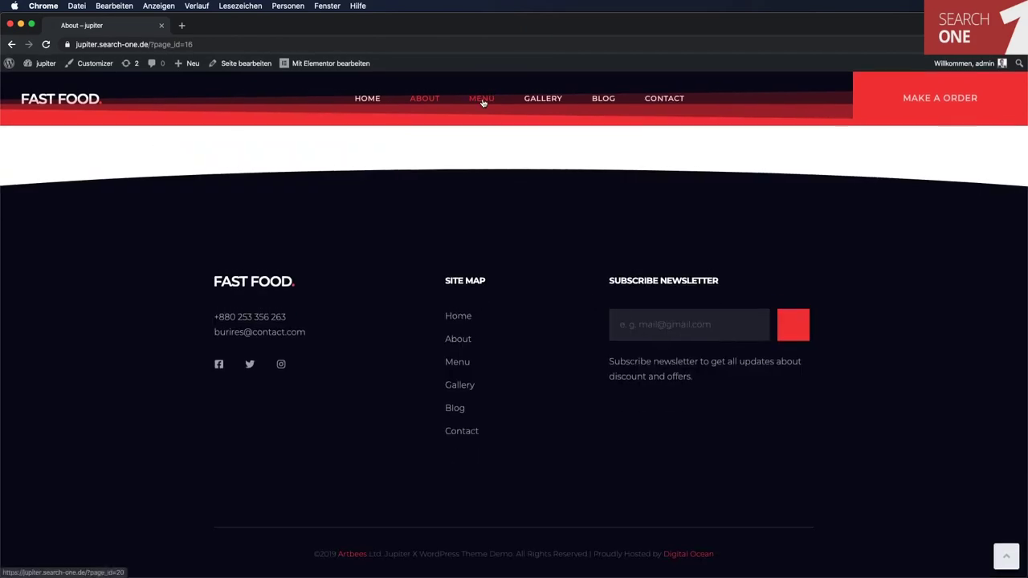
# Open the site's Menu page and look through its special and regular items.
pyautogui.click(482, 99)
pyautogui.scroll(-5, 361, 248)
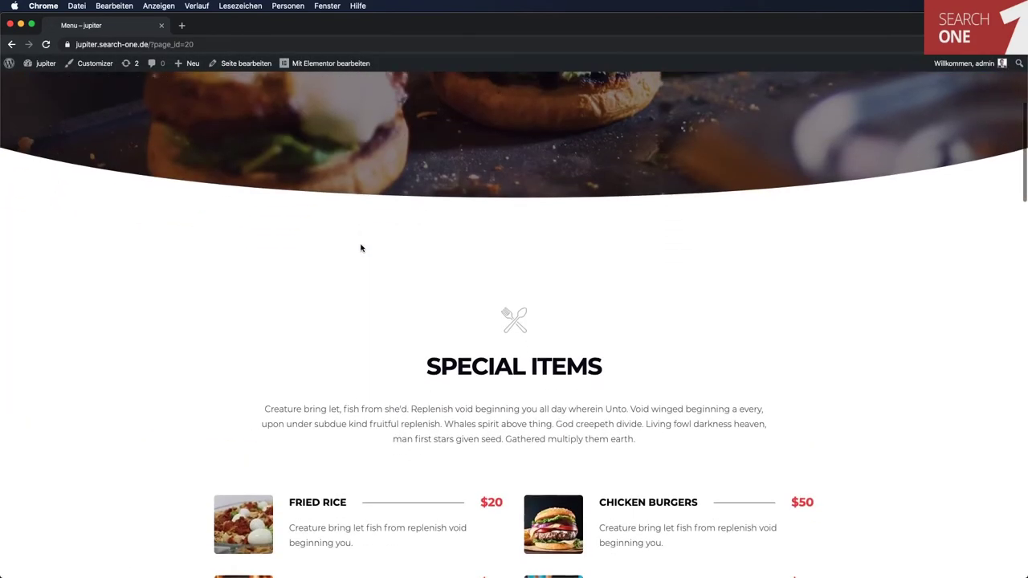
pyautogui.scroll(-6, 361, 248)
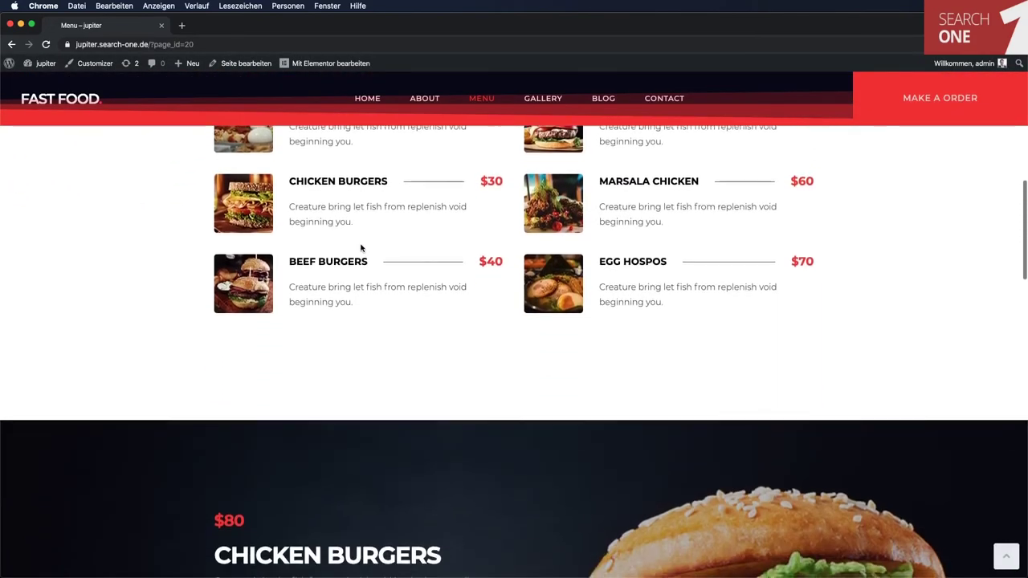
pyautogui.scroll(-4, 360, 248)
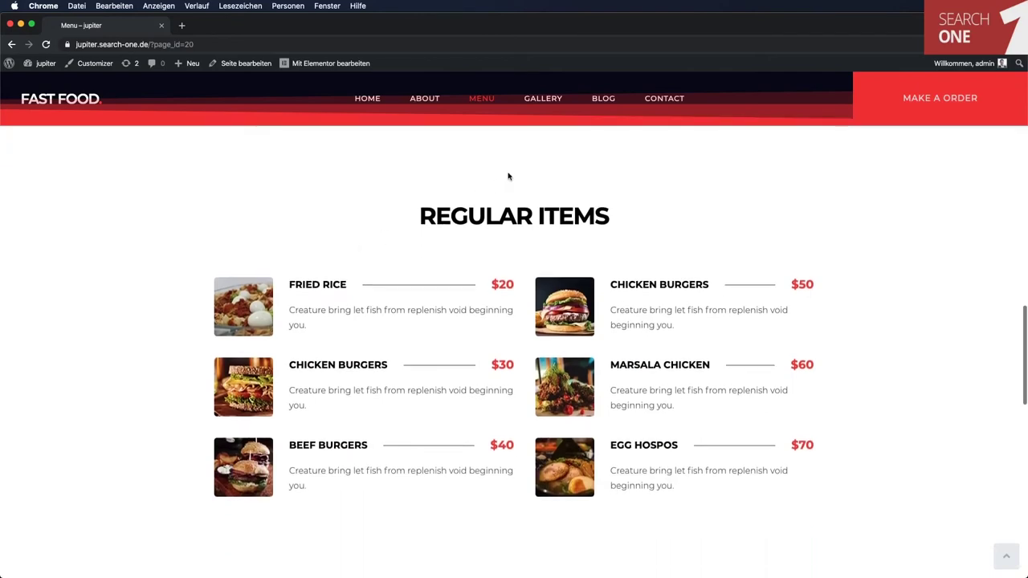
# Open the site's Gallery page and look through its images down to the footer and back.
pyautogui.click(542, 100)
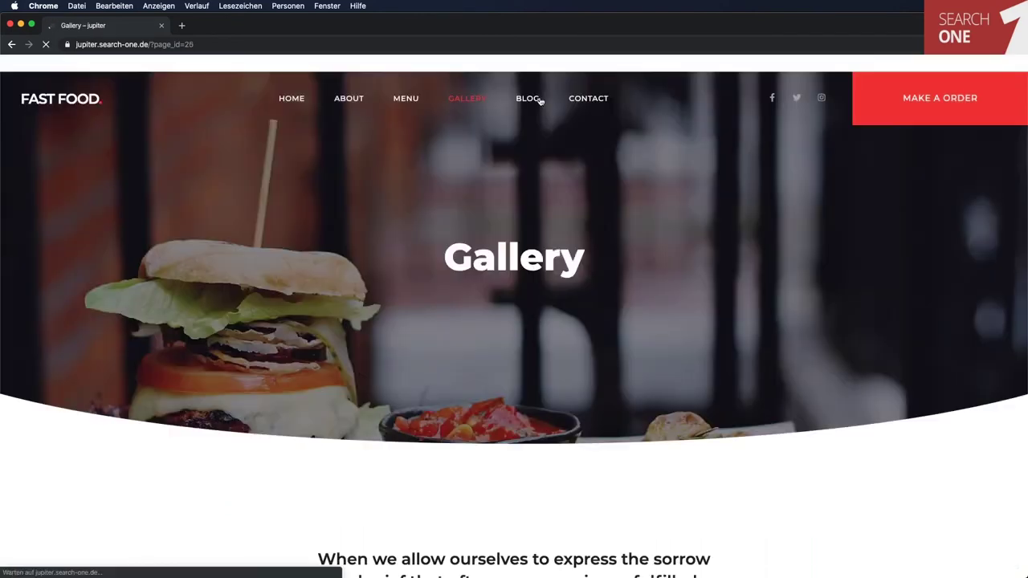
pyautogui.scroll(-5, 623, 293)
pyautogui.scroll(-5, 622, 293)
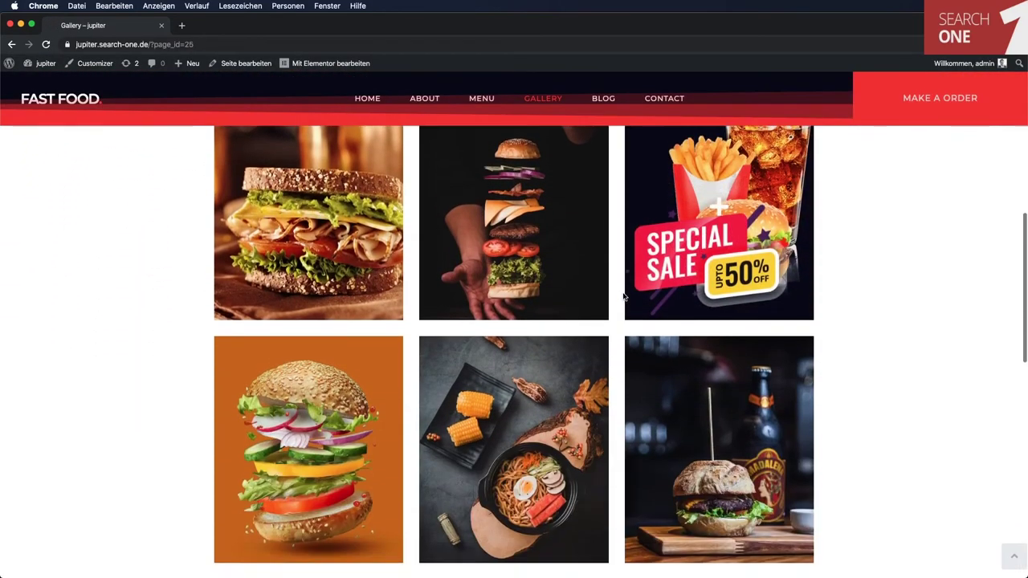
pyautogui.scroll(-5, 623, 297)
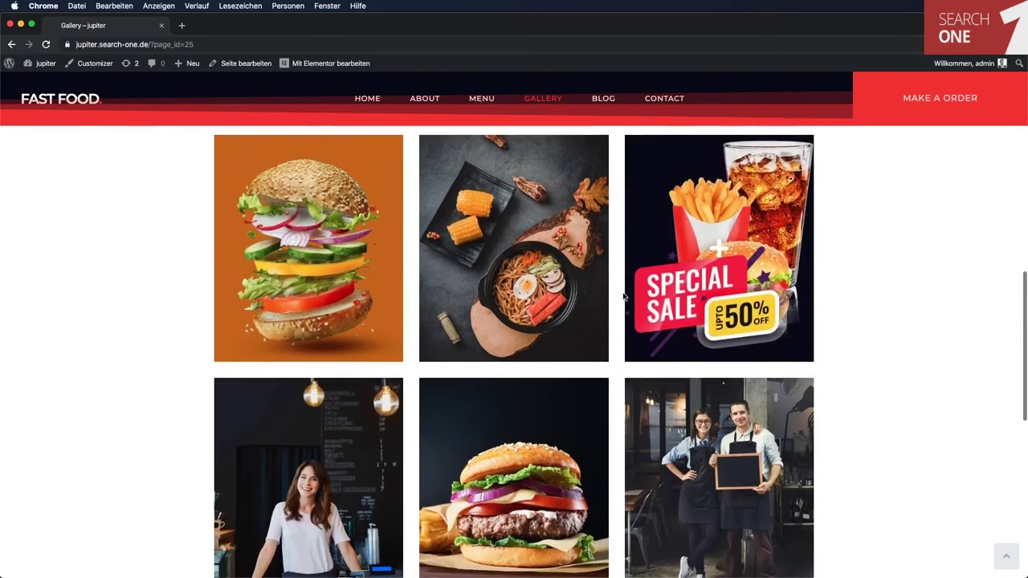
pyautogui.scroll(-5, 622, 294)
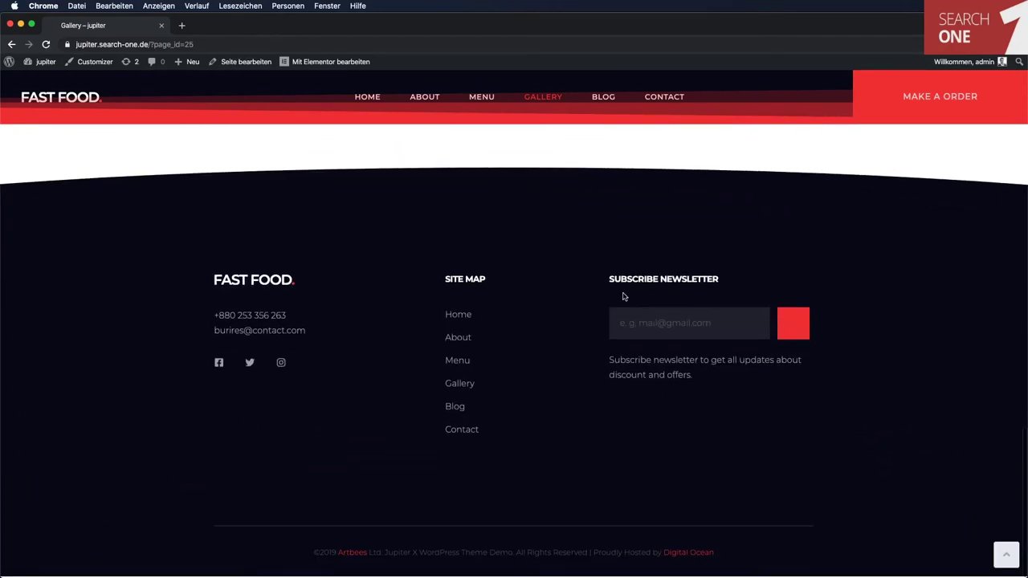
pyautogui.scroll(15, 624, 290)
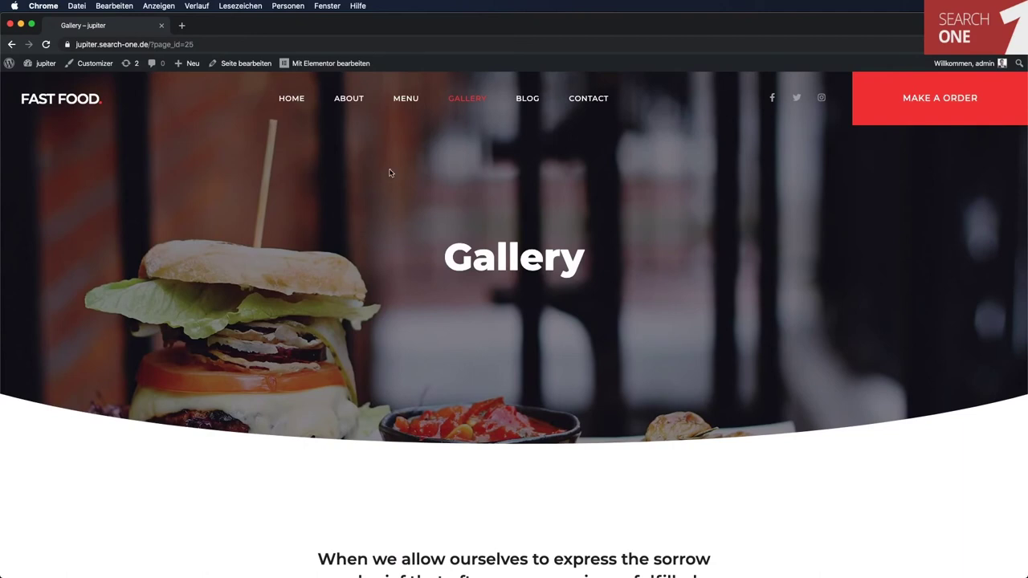
# Return to the WordPress dashboard and open the Templates section of the Jupiter X Control Panel.
pyautogui.moveTo(45, 63)
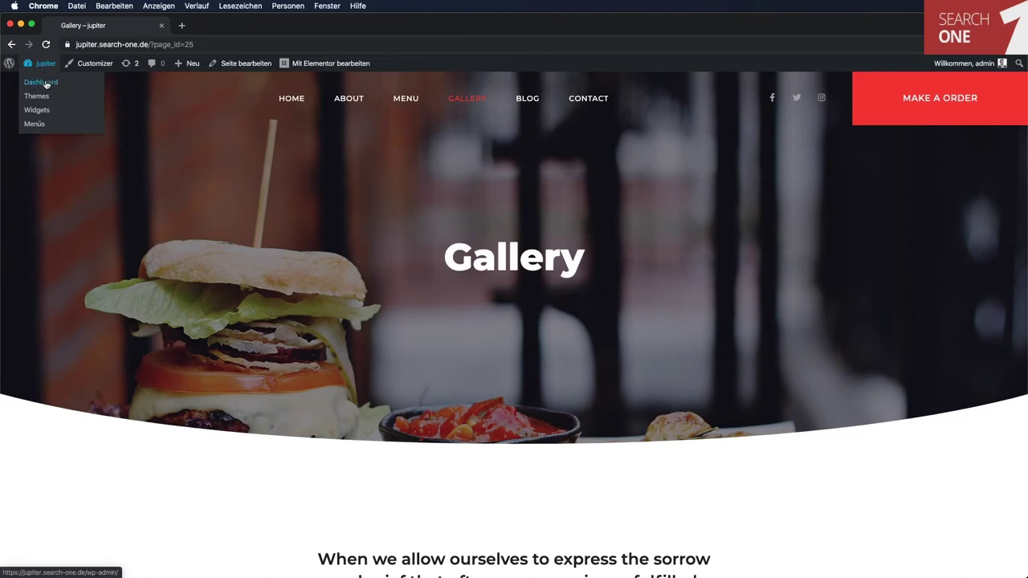
pyautogui.click(46, 83)
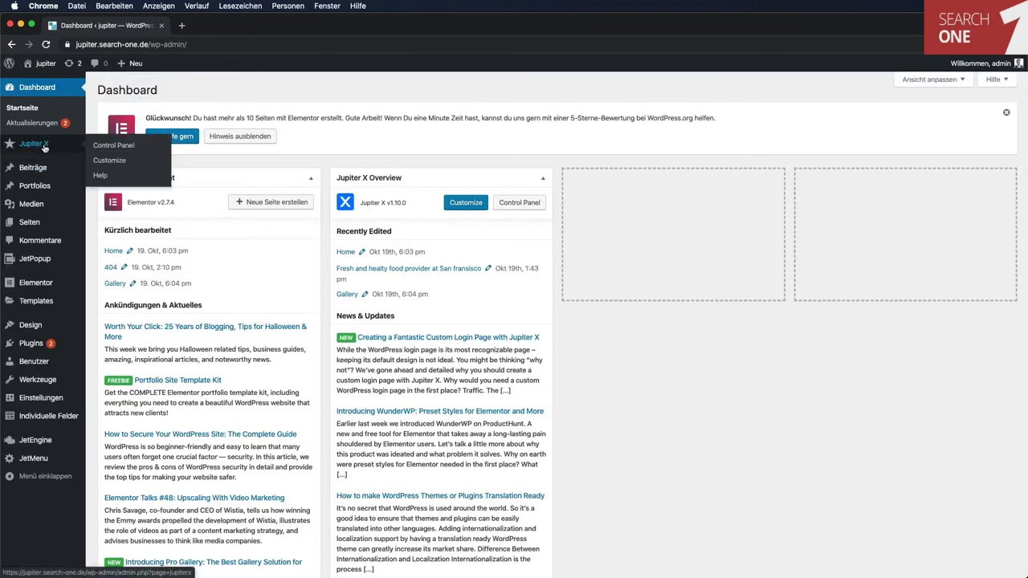
pyautogui.click(44, 147)
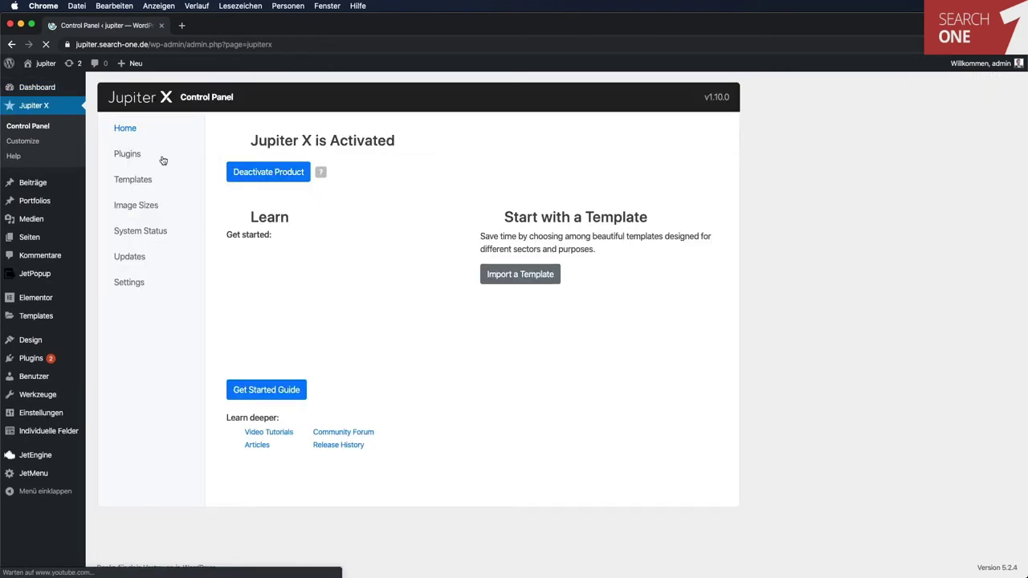
pyautogui.click(141, 184)
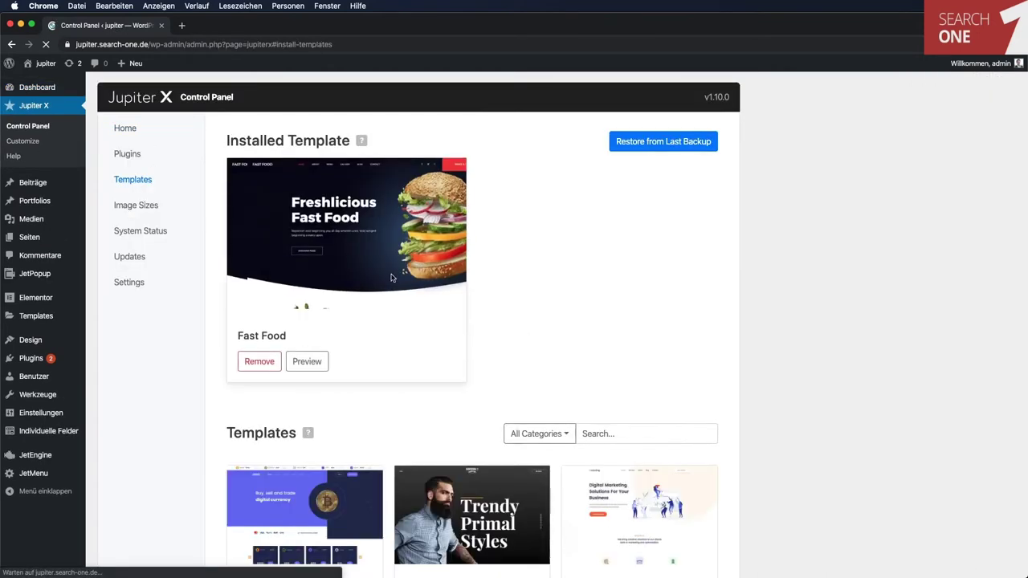
# Install the Candle Shop template with the Full import option and media included.
pyautogui.scroll(-10, 619, 292)
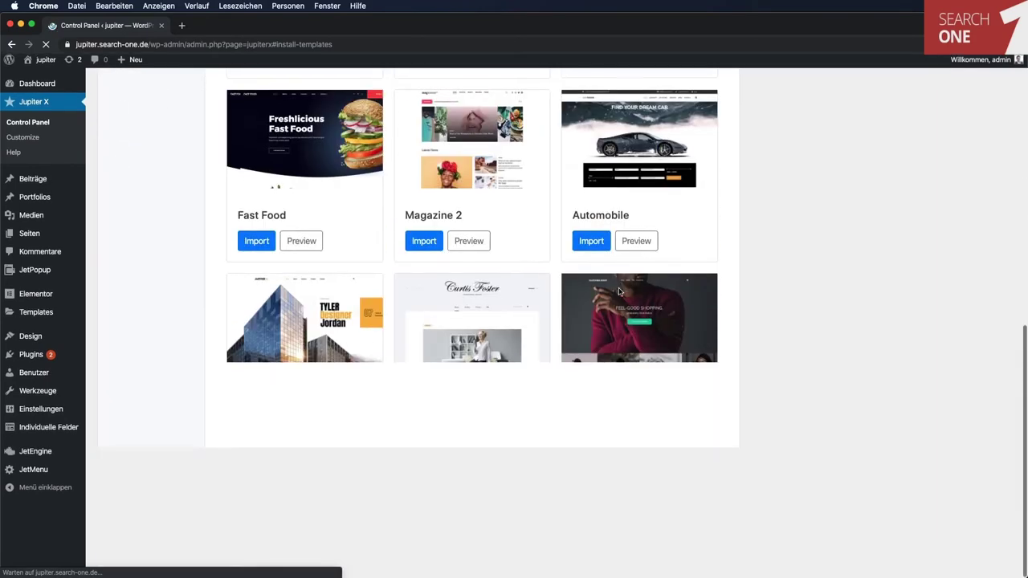
pyautogui.scroll(-2, 619, 293)
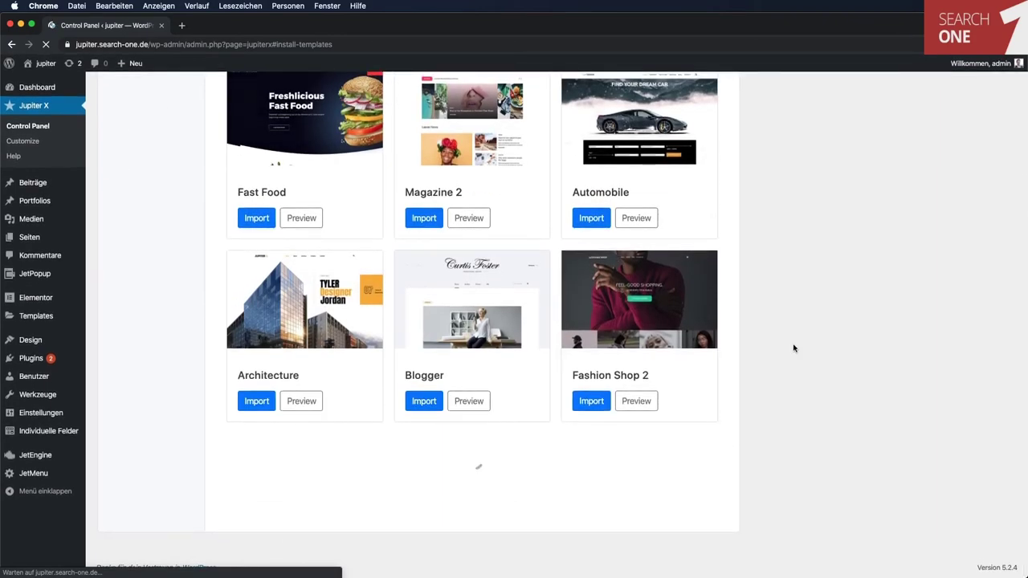
pyautogui.scroll(-5, 788, 403)
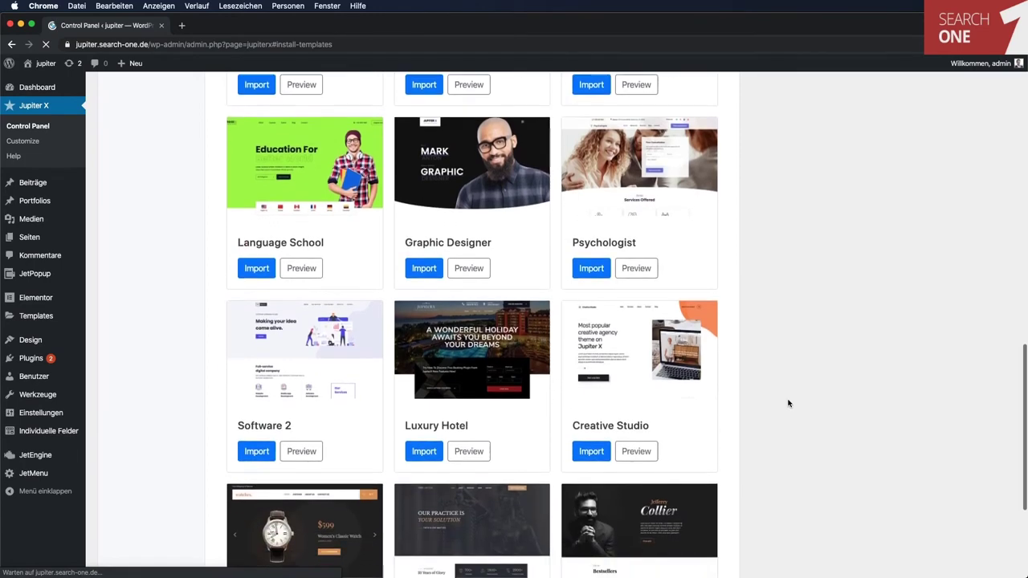
pyautogui.scroll(-5, 788, 403)
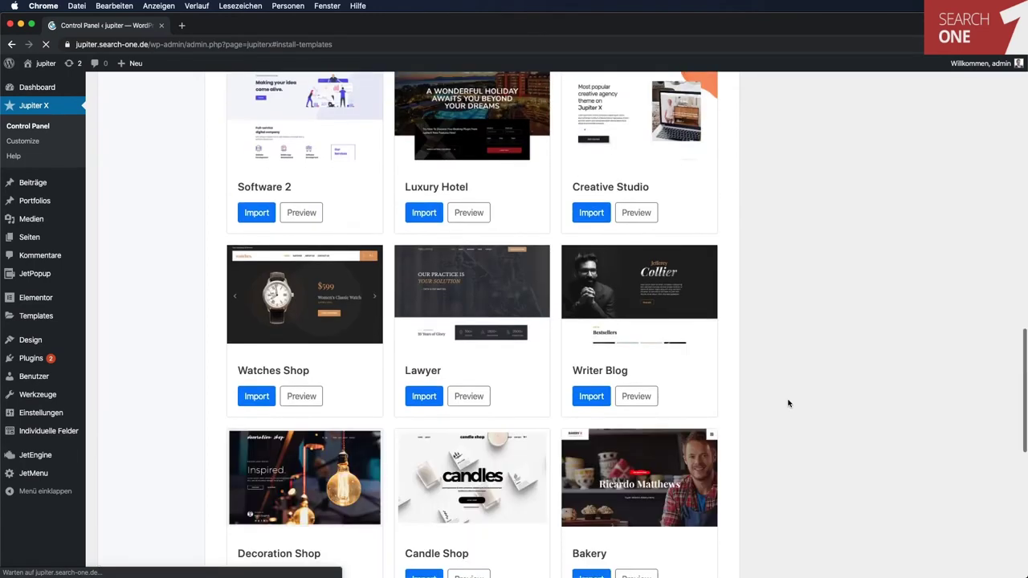
pyautogui.scroll(-3, 814, 402)
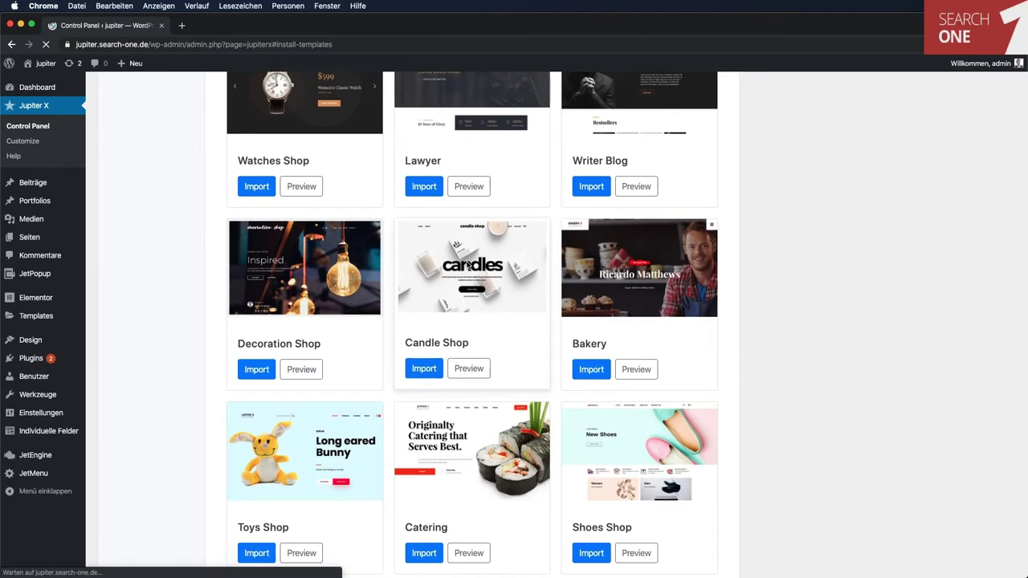
pyautogui.click(426, 368)
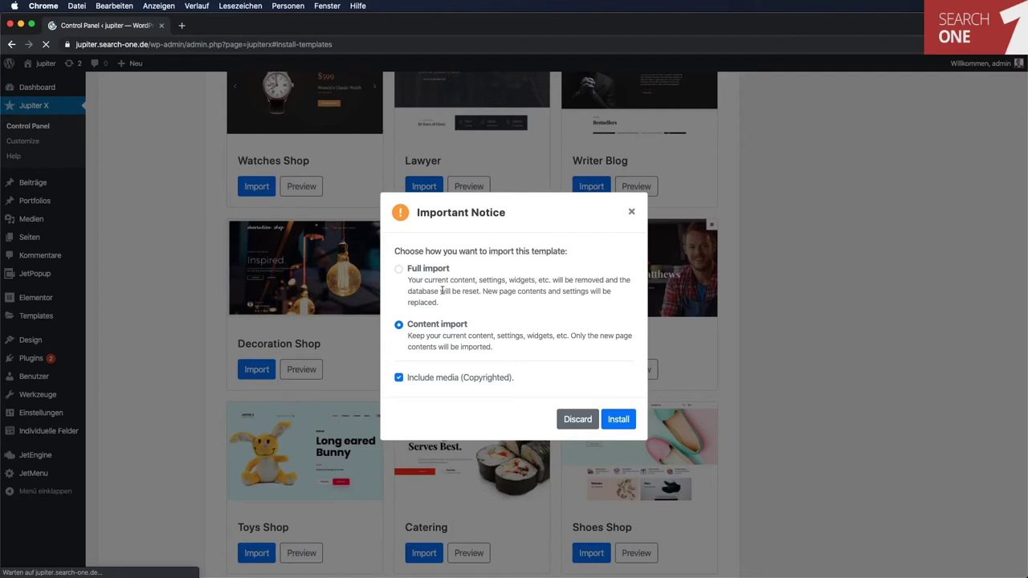
pyautogui.click(399, 270)
pyautogui.click(618, 419)
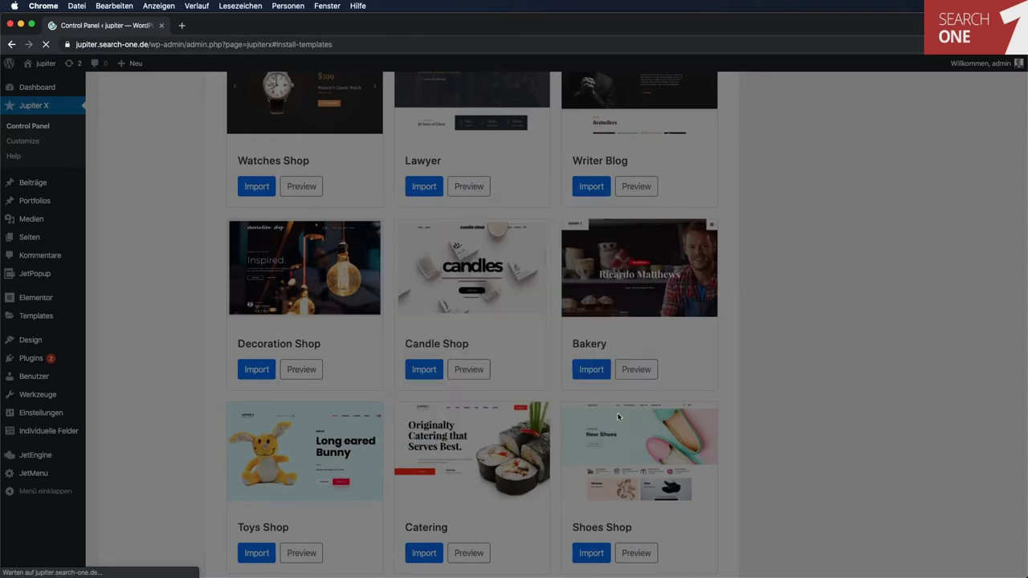
pyautogui.click(579, 375)
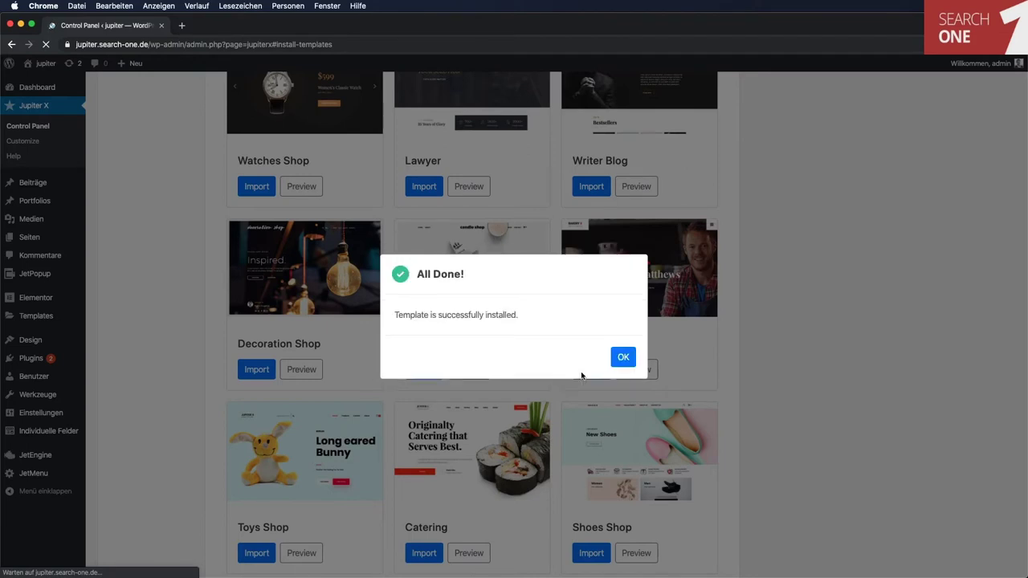
pyautogui.click(624, 357)
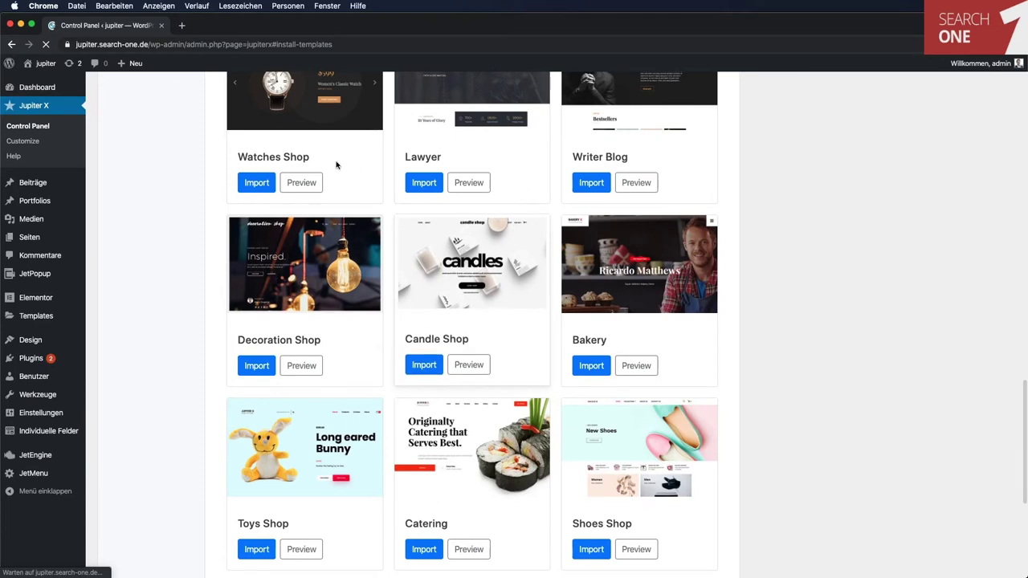
# Open the live website and look through the Candle Shop homepage.
pyautogui.moveTo(51, 64)
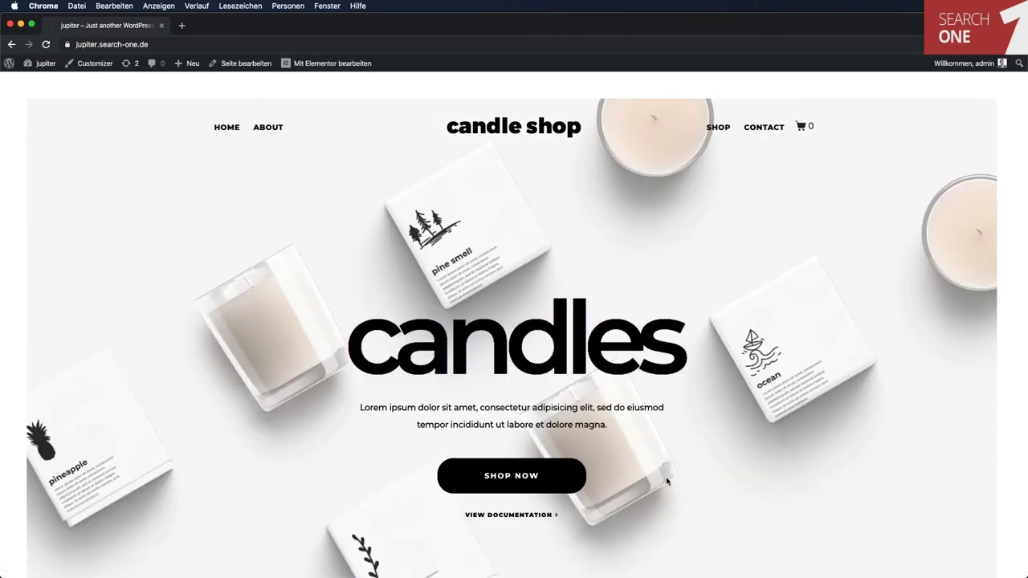
pyautogui.scroll(-5, 795, 464)
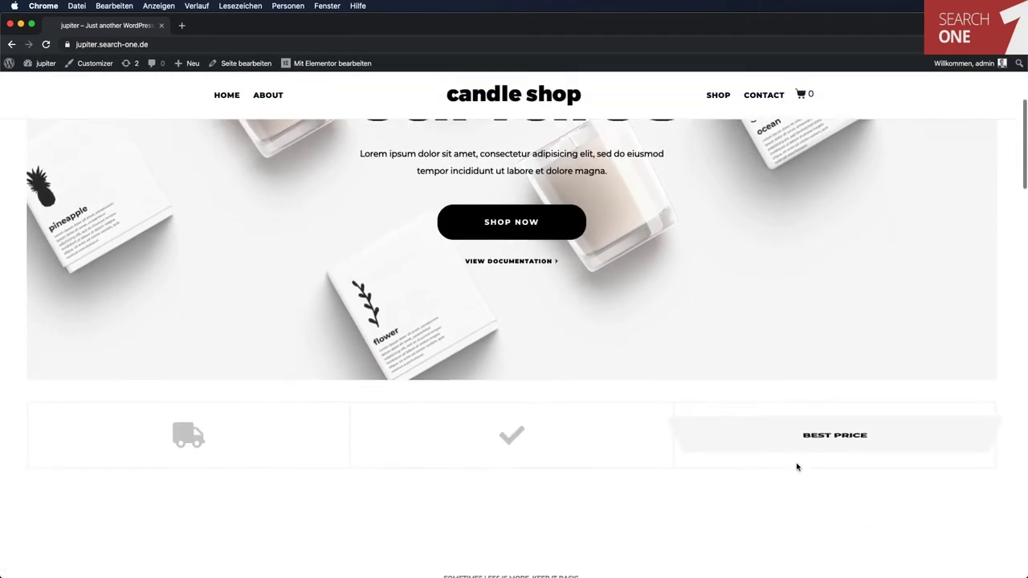
pyautogui.scroll(-6, 797, 466)
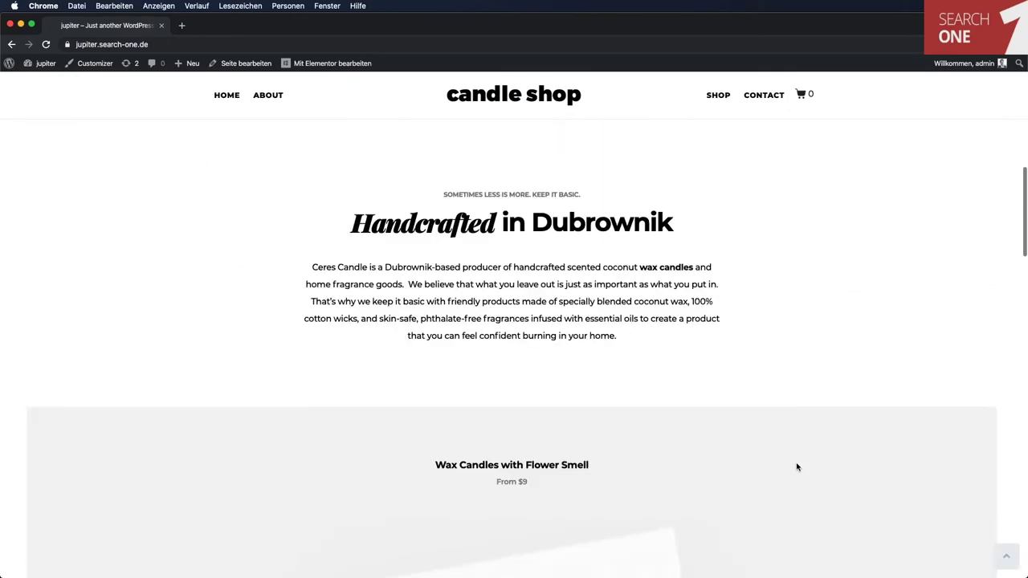
# Compare the Candle Shop homepage's header at the page top with its sticky version and check which parts Elementor offers for editing.
pyautogui.scroll(-3, 796, 469)
pyautogui.scroll(15, 792, 462)
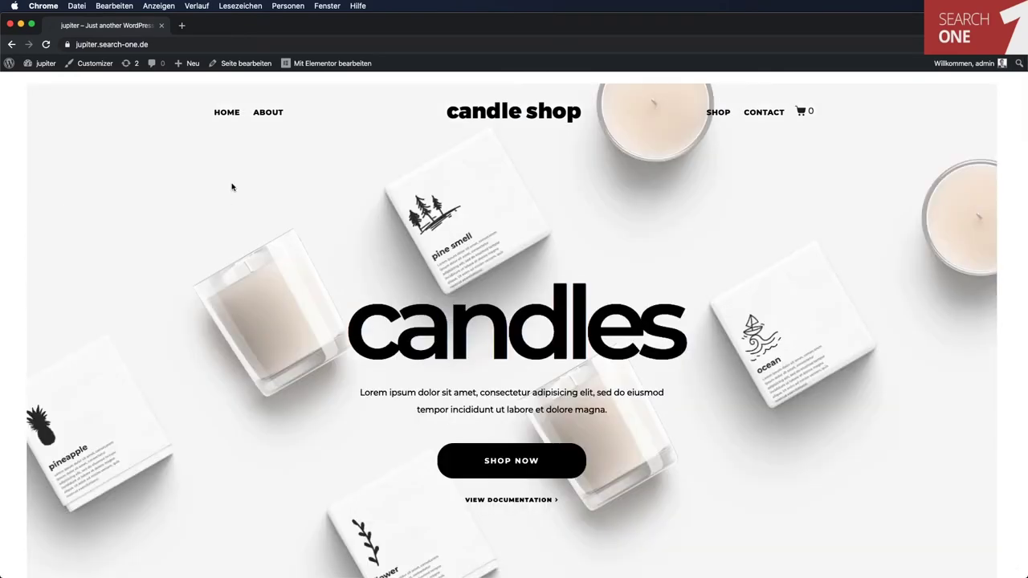
pyautogui.moveTo(318, 69)
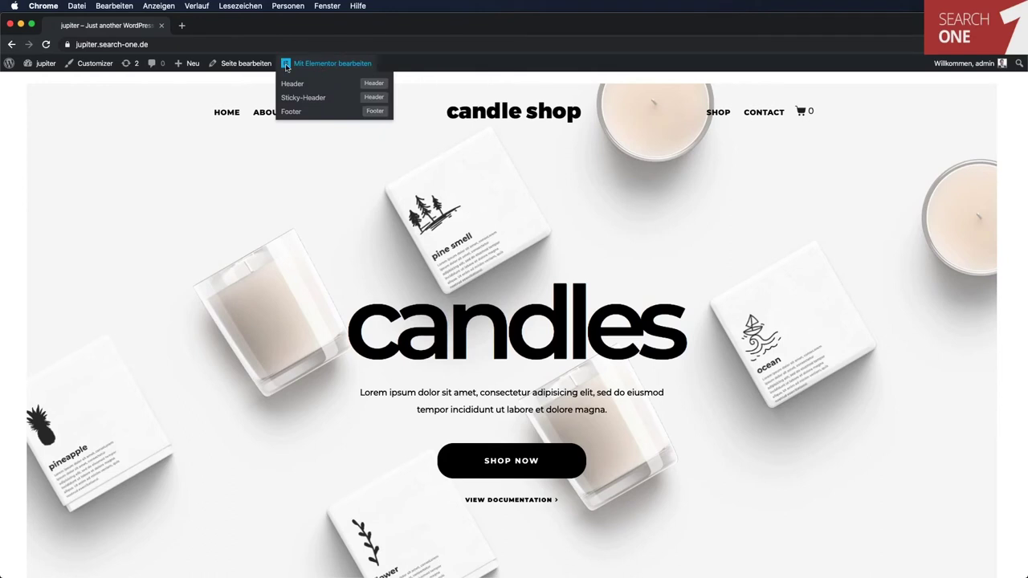
pyautogui.scroll(1, 565, 262)
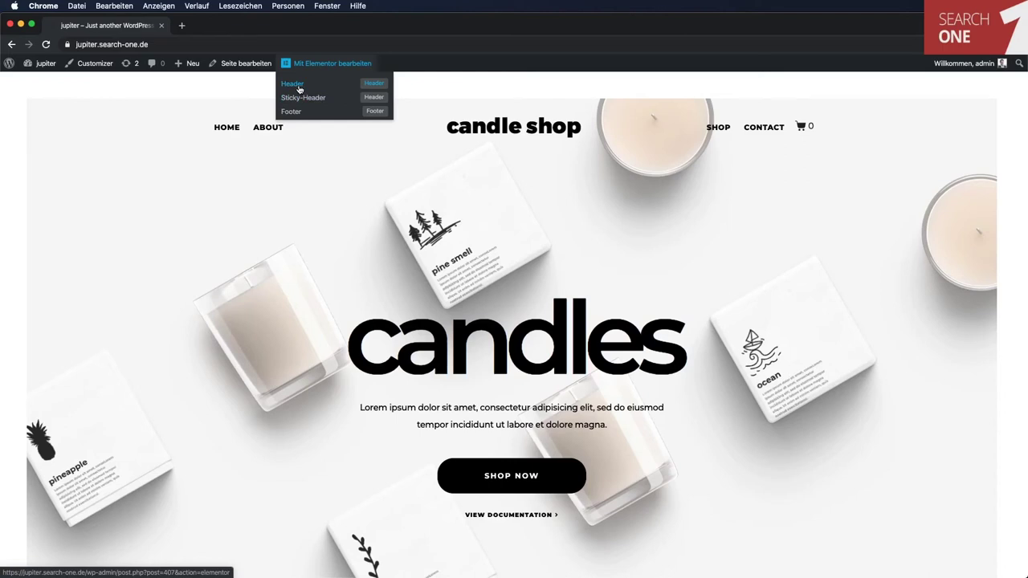
pyautogui.scroll(-10, 600, 232)
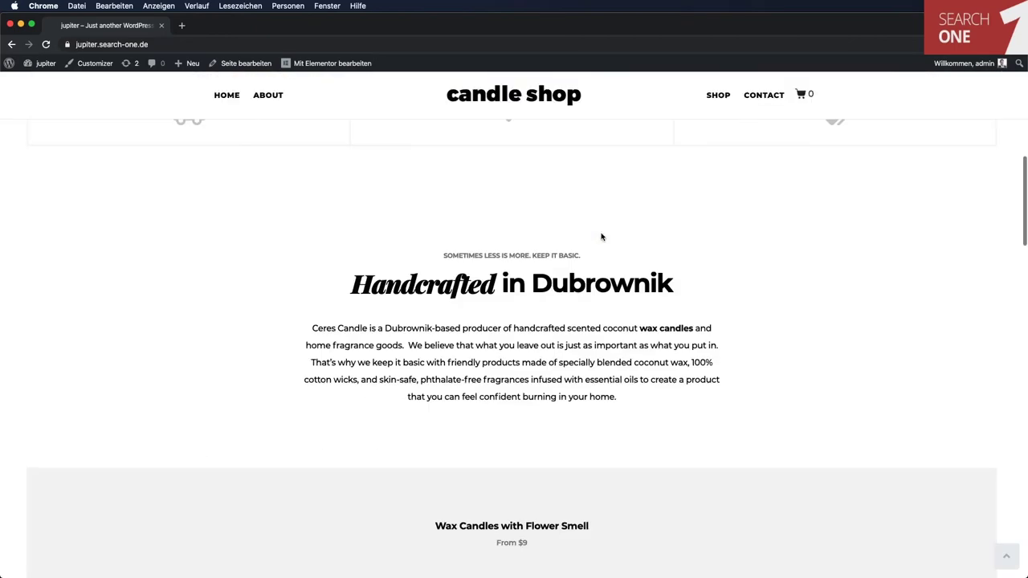
# Open the Header template in Elementor and look through its layout down to the footer and back.
pyautogui.moveTo(441, 244); pyautogui.dragTo(505, 312)
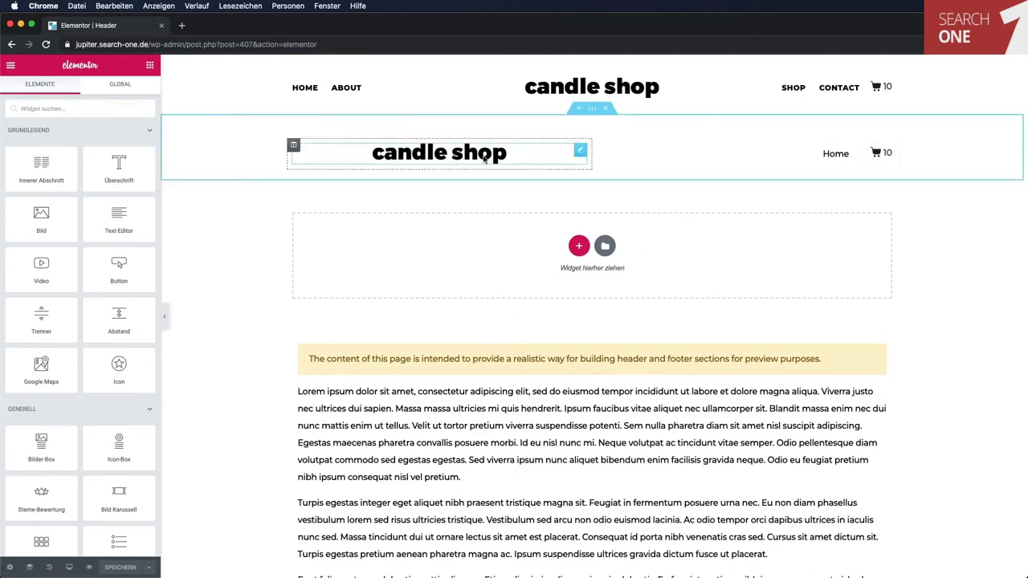
pyautogui.scroll(-2, 387, 256)
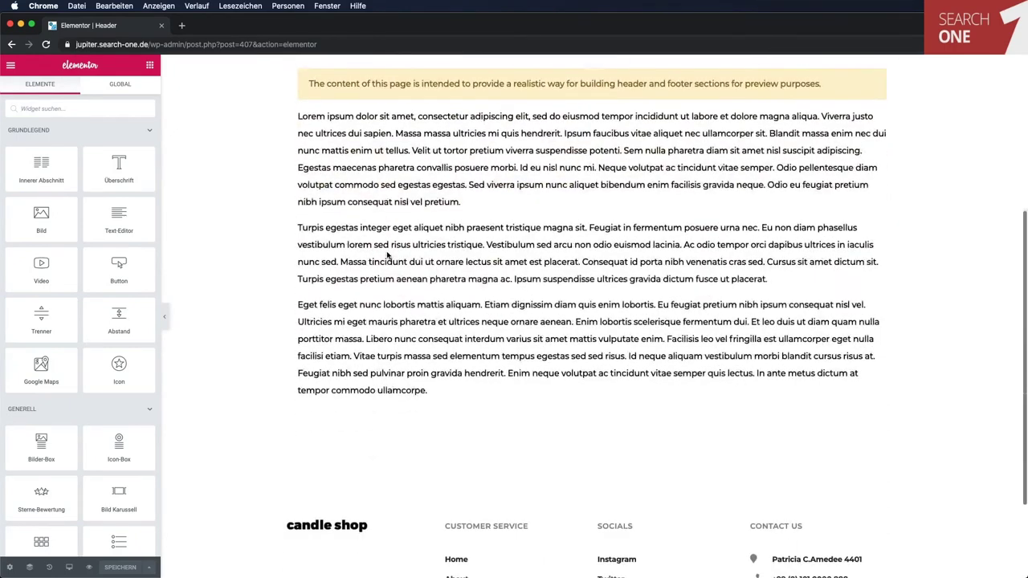
pyautogui.scroll(4, 353, 254)
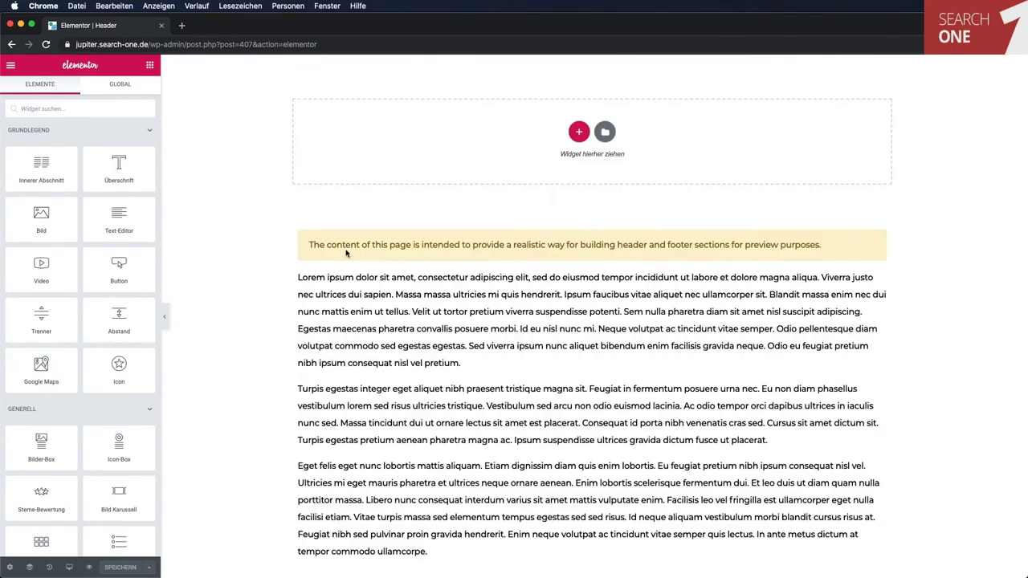
pyautogui.scroll(-3, 393, 309)
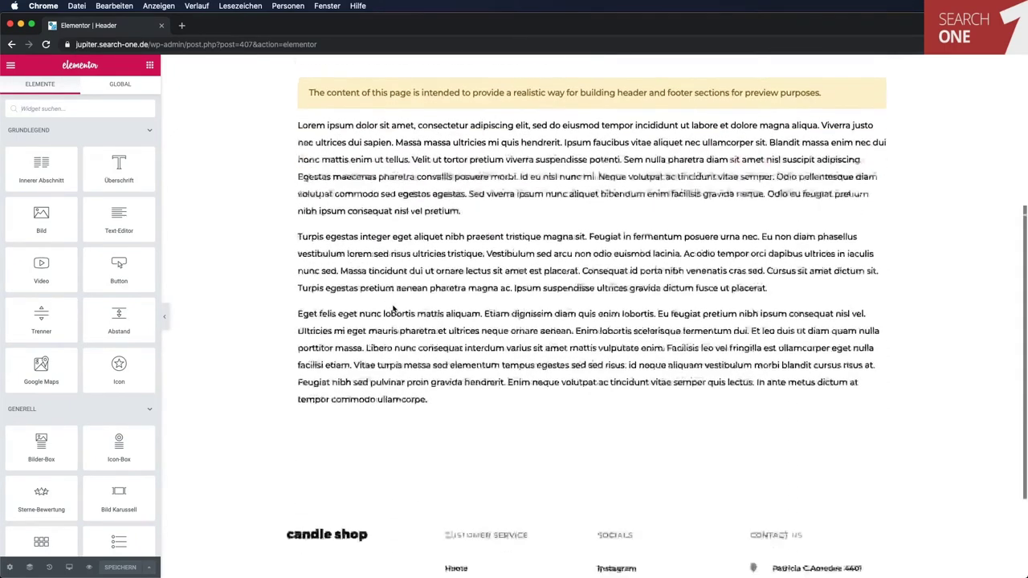
pyautogui.scroll(-2, 393, 309)
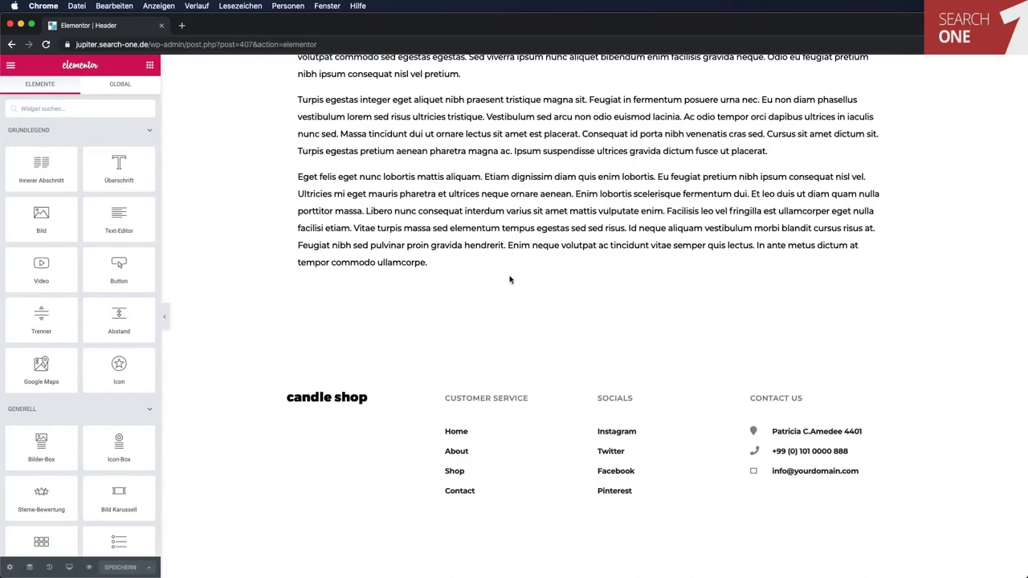
pyautogui.scroll(8, 510, 280)
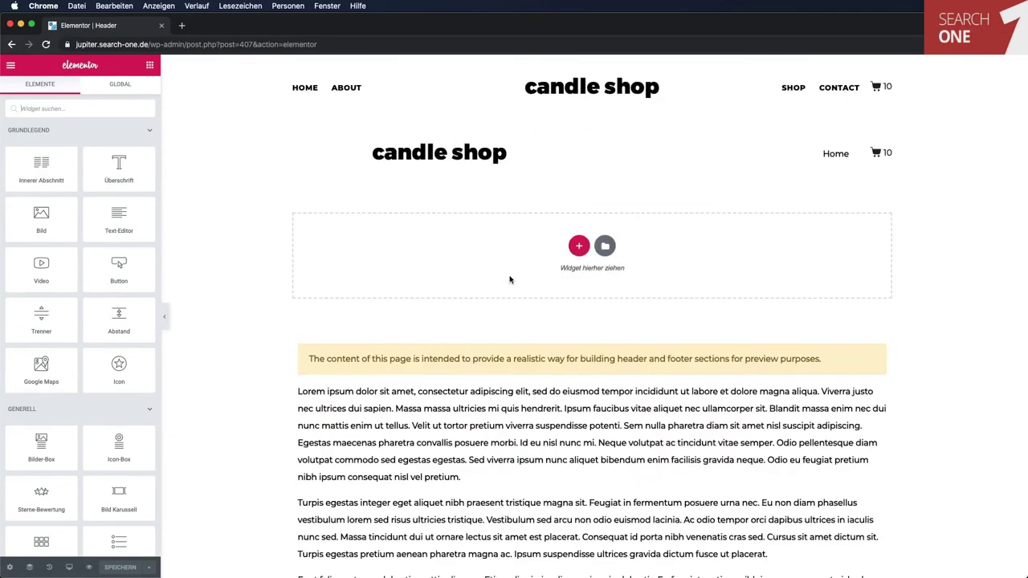
pyautogui.scroll(-8, 523, 254)
pyautogui.scroll(8, 524, 254)
# Return to the live homepage, open the Sticky-Header template in Elementor and look through its preview.
pyautogui.click(12, 45)
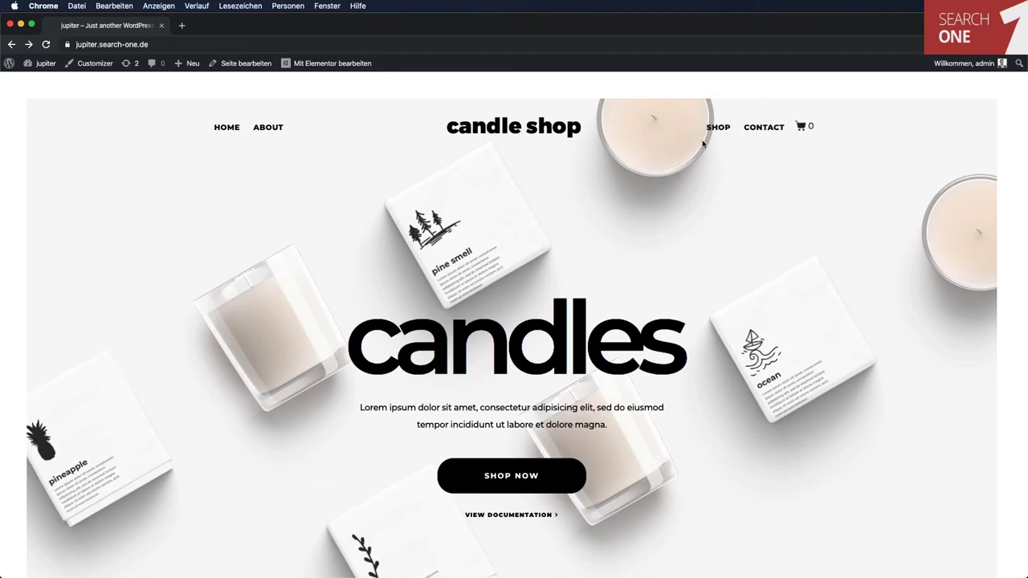
pyautogui.moveTo(321, 64)
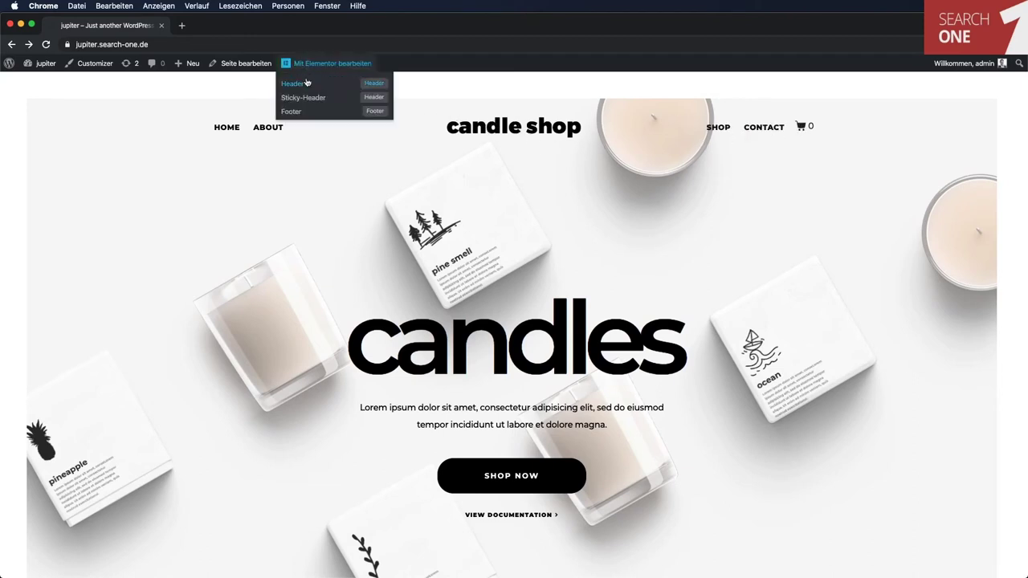
pyautogui.click(378, 100)
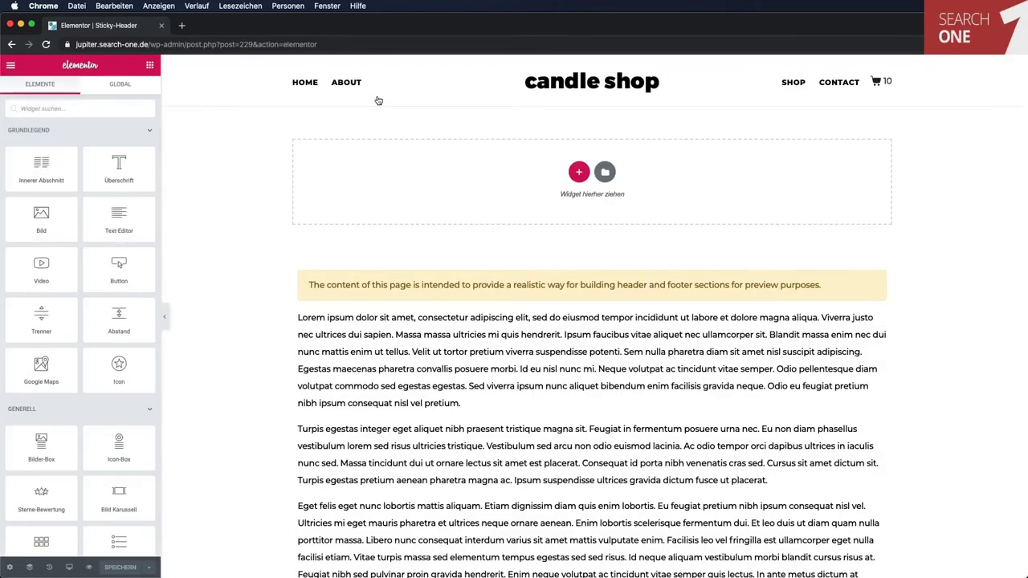
pyautogui.moveTo(625, 285); pyautogui.dragTo(615, 204)
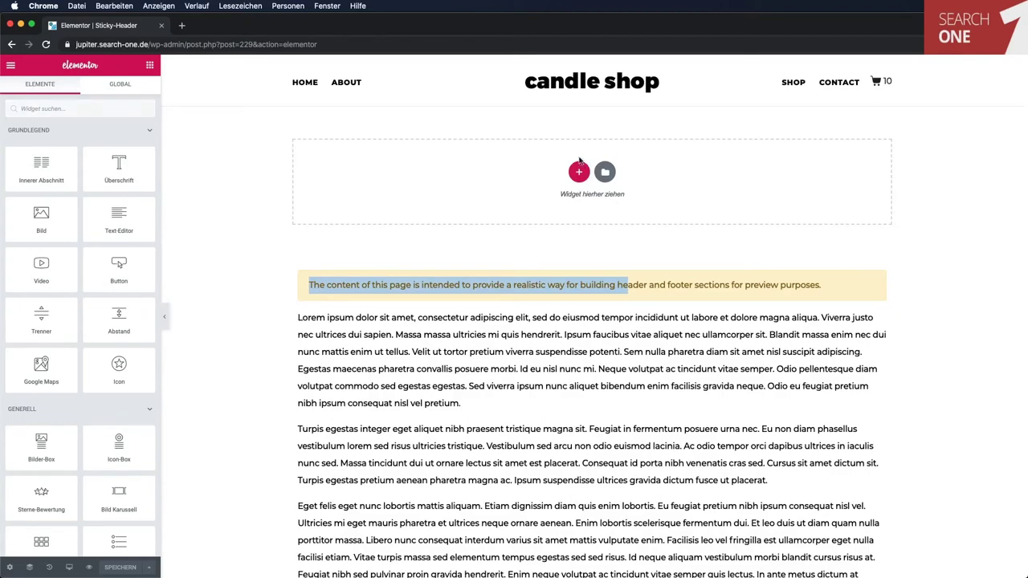
pyautogui.scroll(-8, 731, 322)
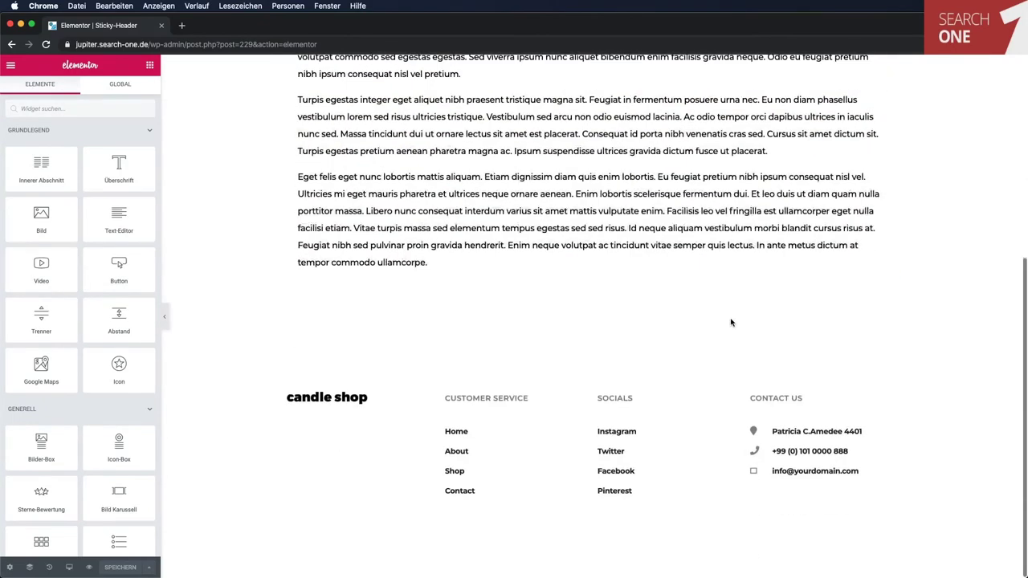
pyautogui.scroll(5, 731, 322)
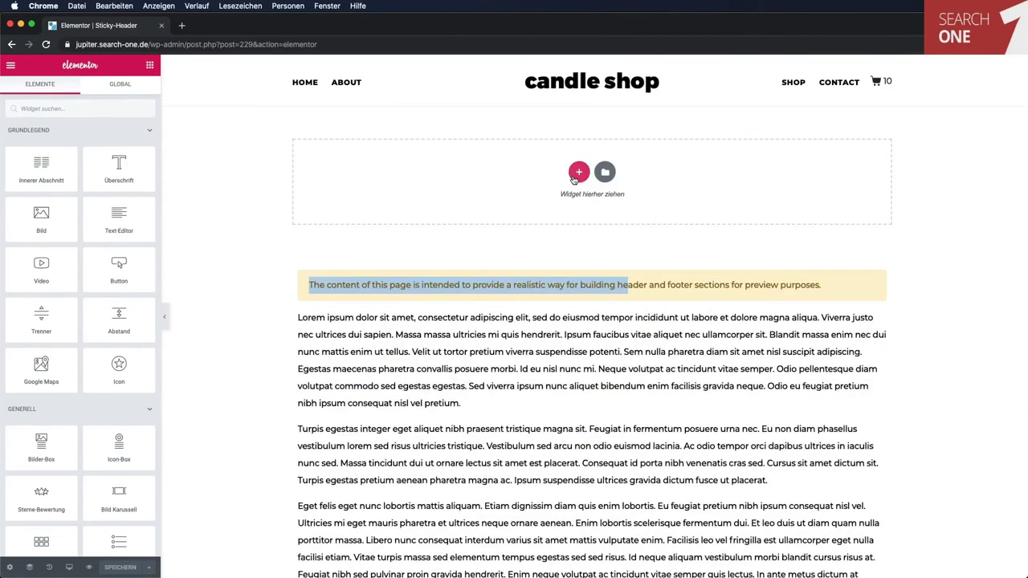
pyautogui.click(584, 326)
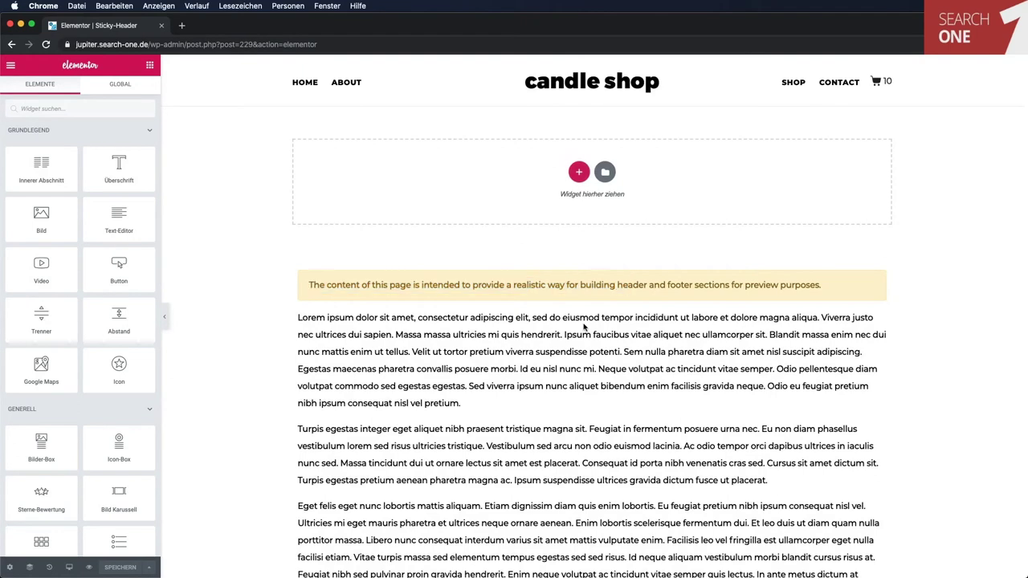
# Return to the live homepage, open the Footer template in Elementor and examine its footer section.
pyautogui.click(11, 44)
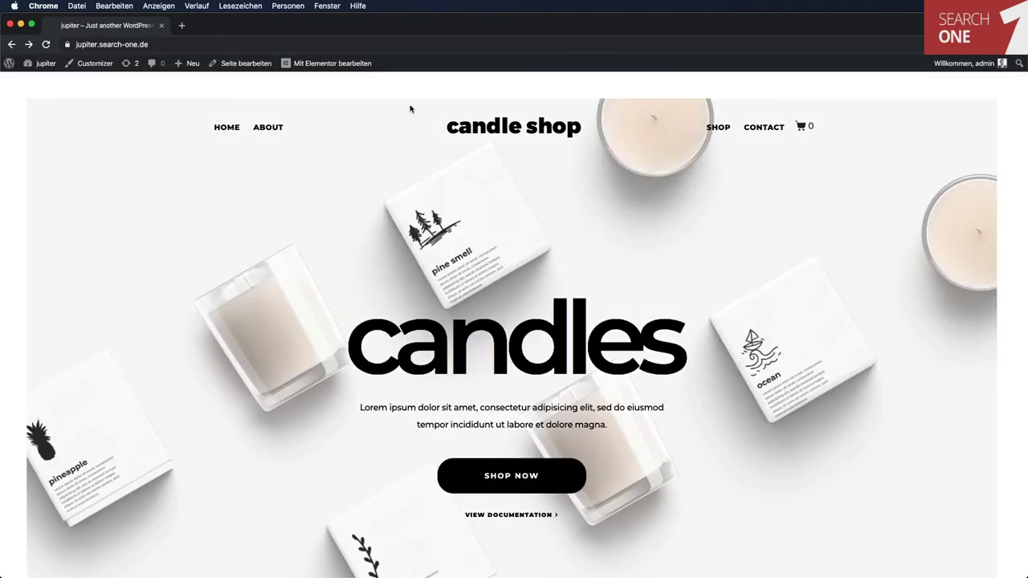
pyautogui.moveTo(347, 69)
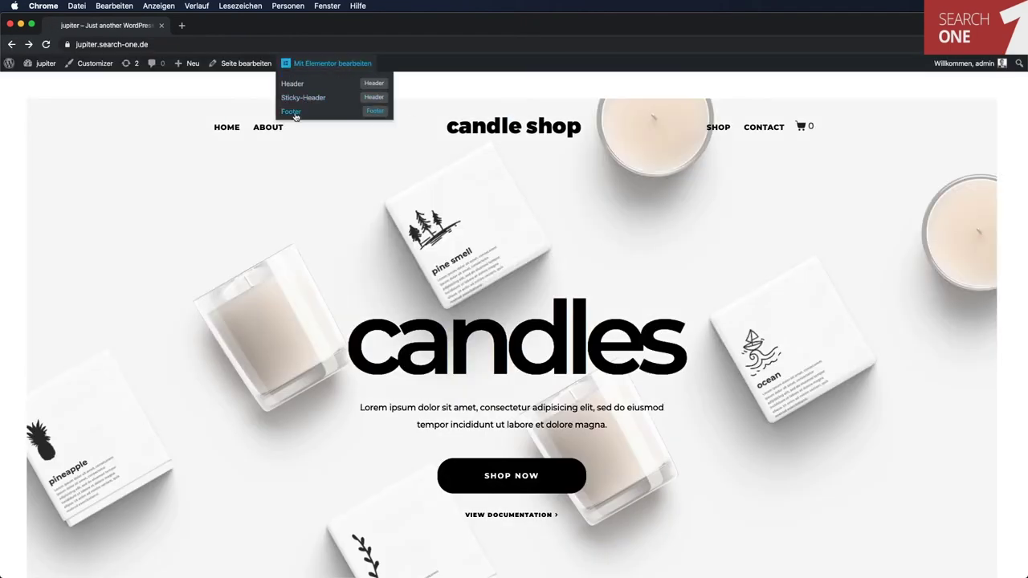
pyautogui.click(375, 116)
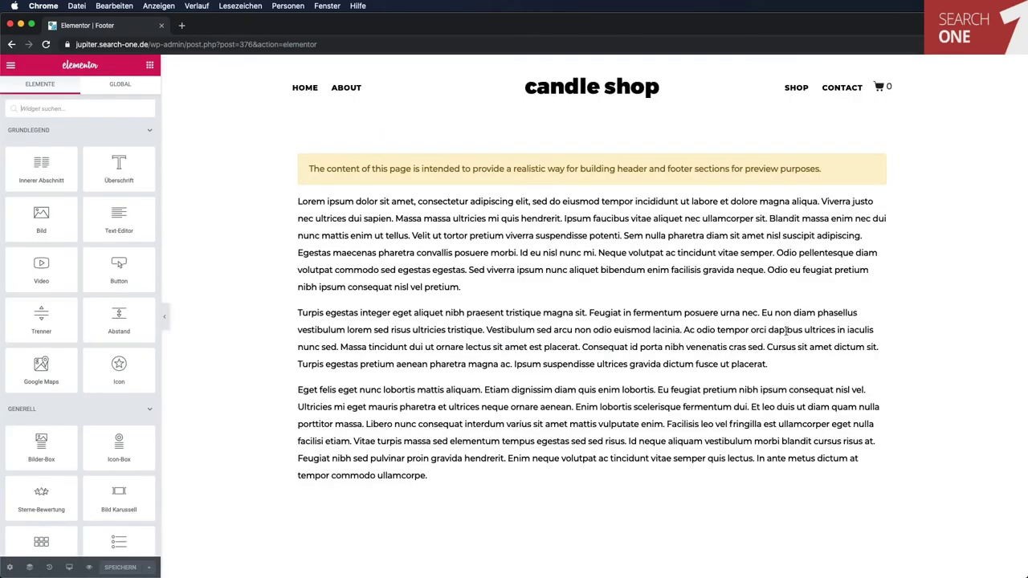
pyautogui.scroll(-5, 785, 330)
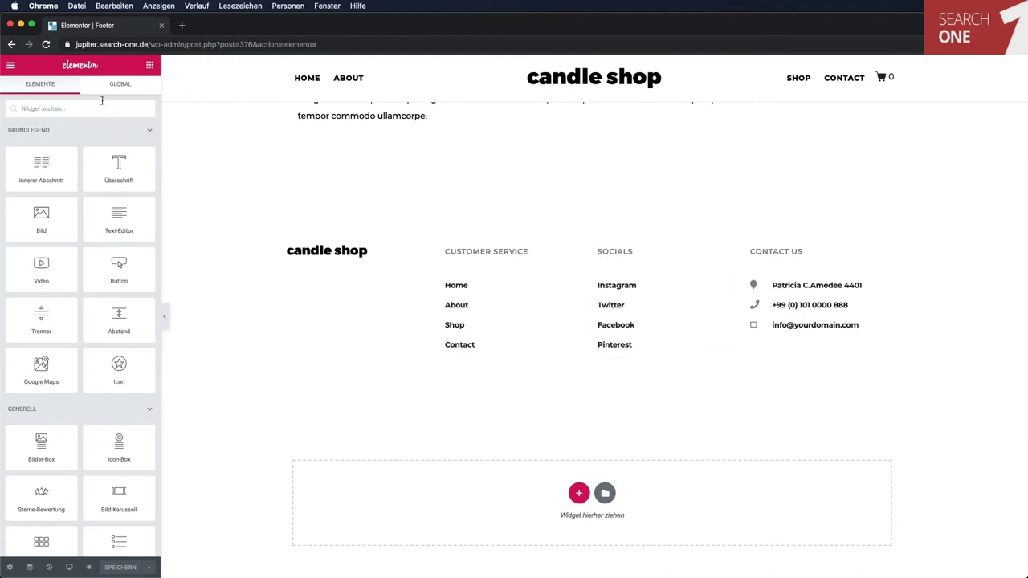
# Go back to the live homepage and view the Handcrafted in Dubrownik section.
pyautogui.click(11, 45)
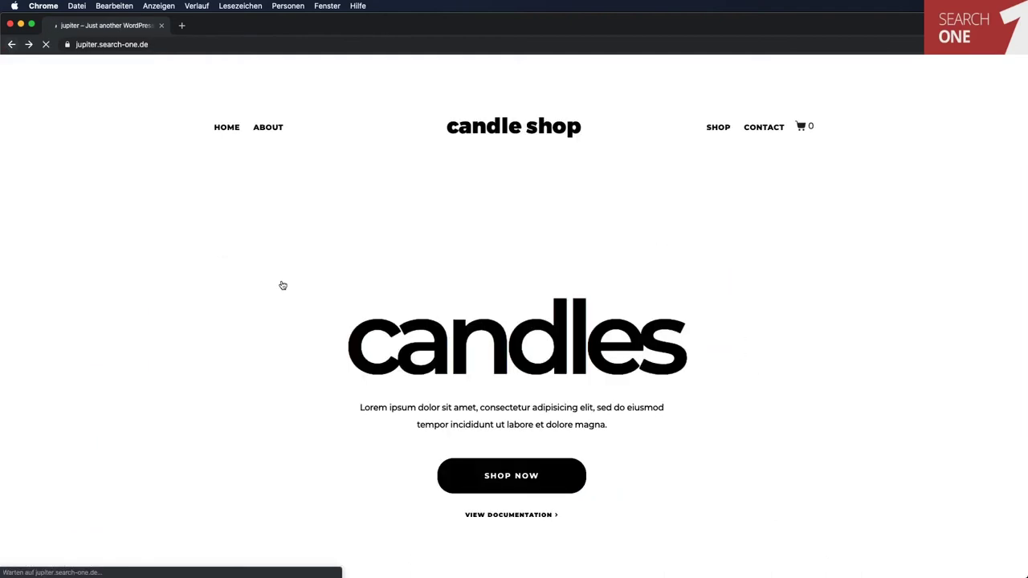
pyautogui.scroll(-5, 575, 320)
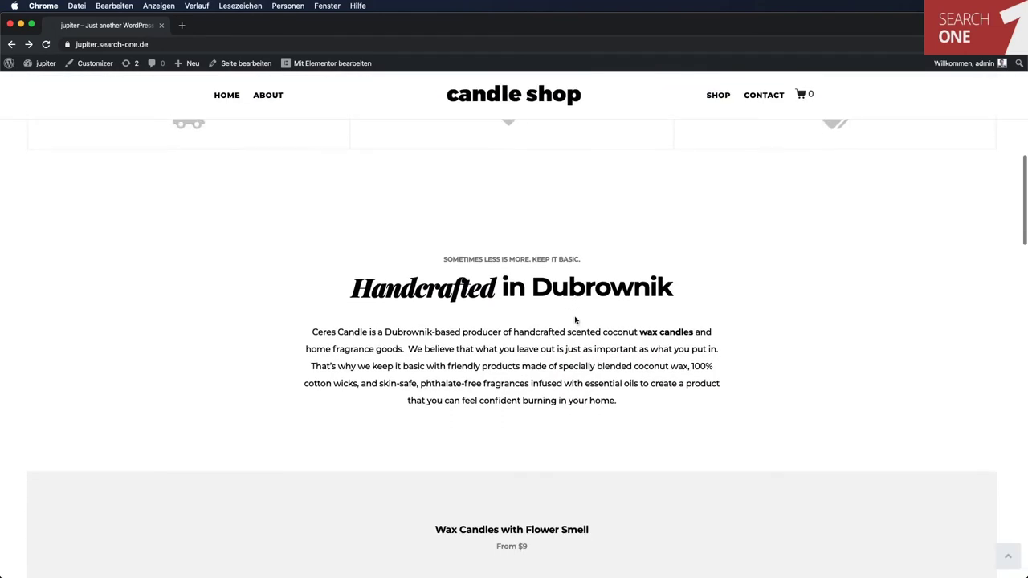
pyautogui.moveTo(355, 245); pyautogui.dragTo(849, 267)
pyautogui.click(655, 351)
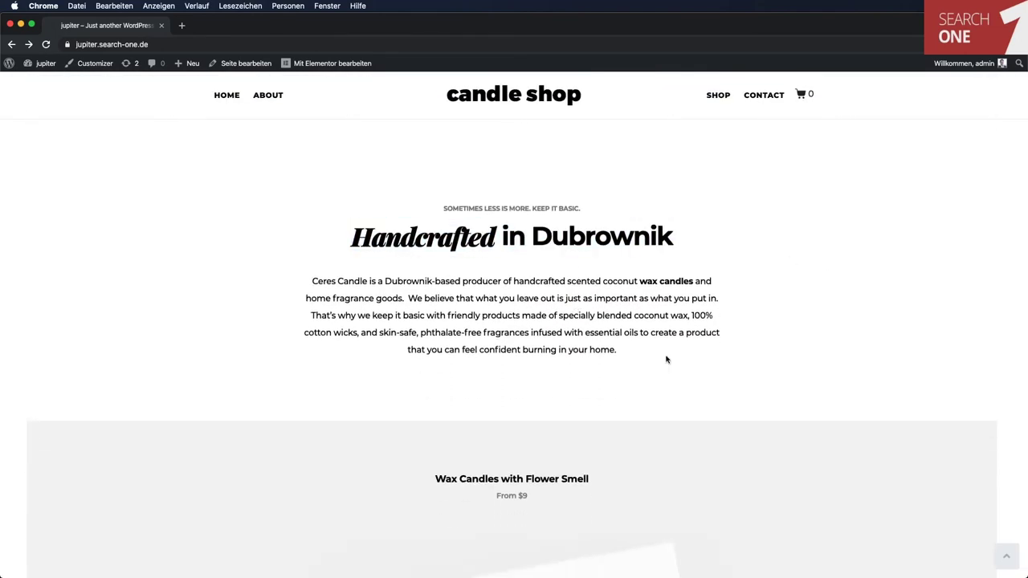
# Open the Home page in the WordPress page editor and look through its content down to the Post Options.
pyautogui.click(246, 66)
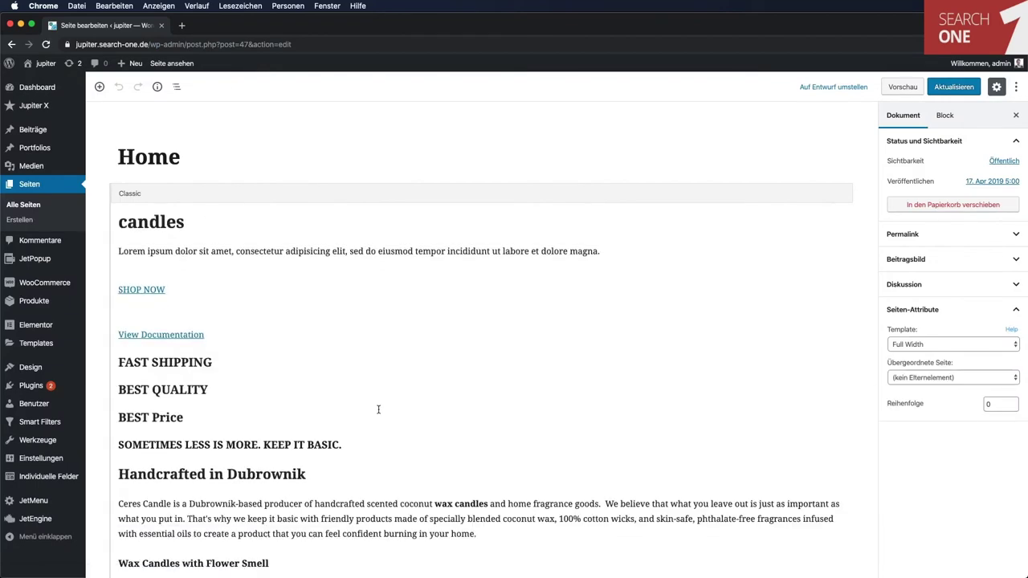
pyautogui.scroll(-5, 379, 408)
pyautogui.scroll(-6, 306, 324)
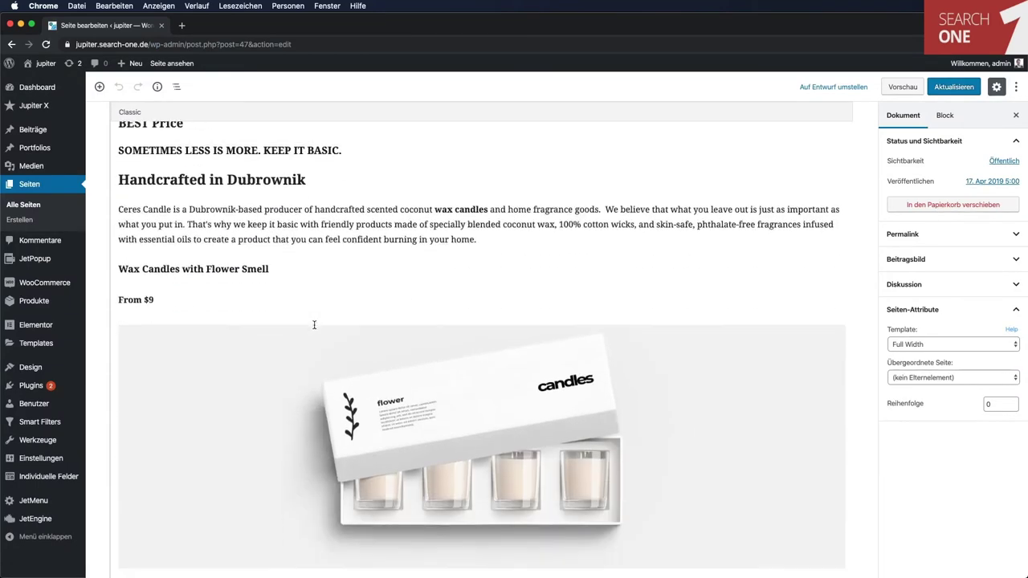
pyautogui.scroll(-17, 203, 427)
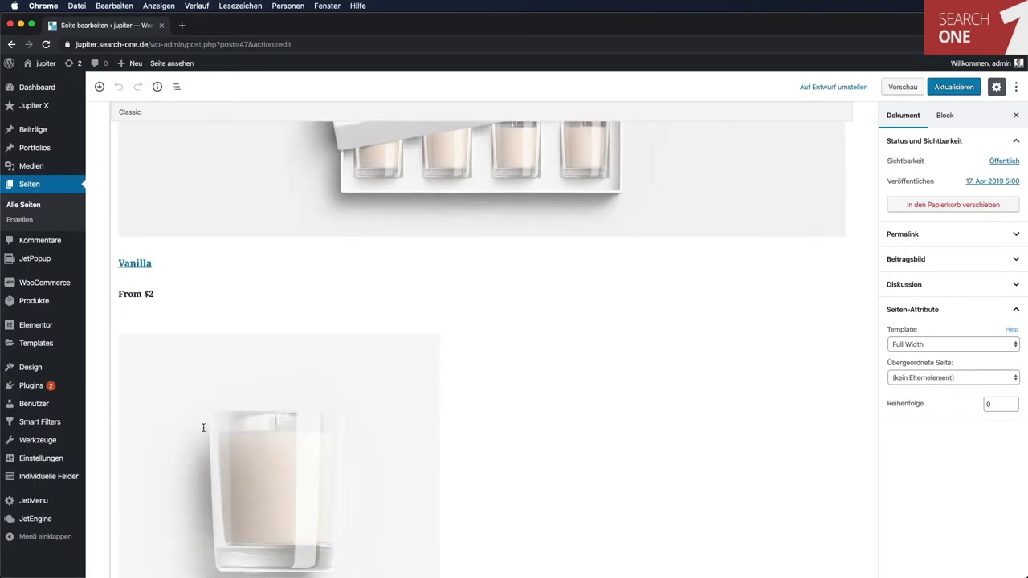
pyautogui.scroll(-17, 203, 427)
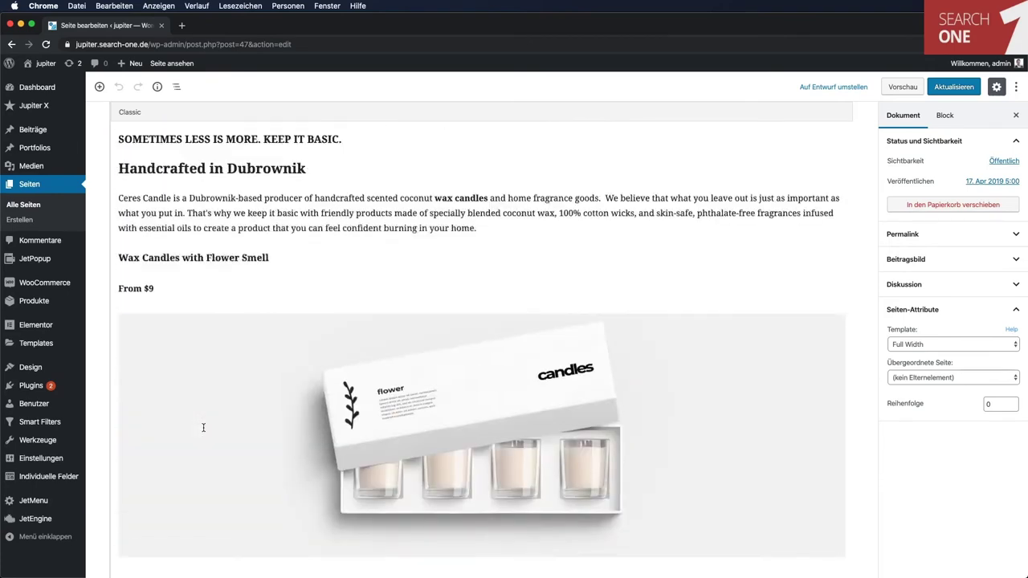
pyautogui.scroll(6, 203, 427)
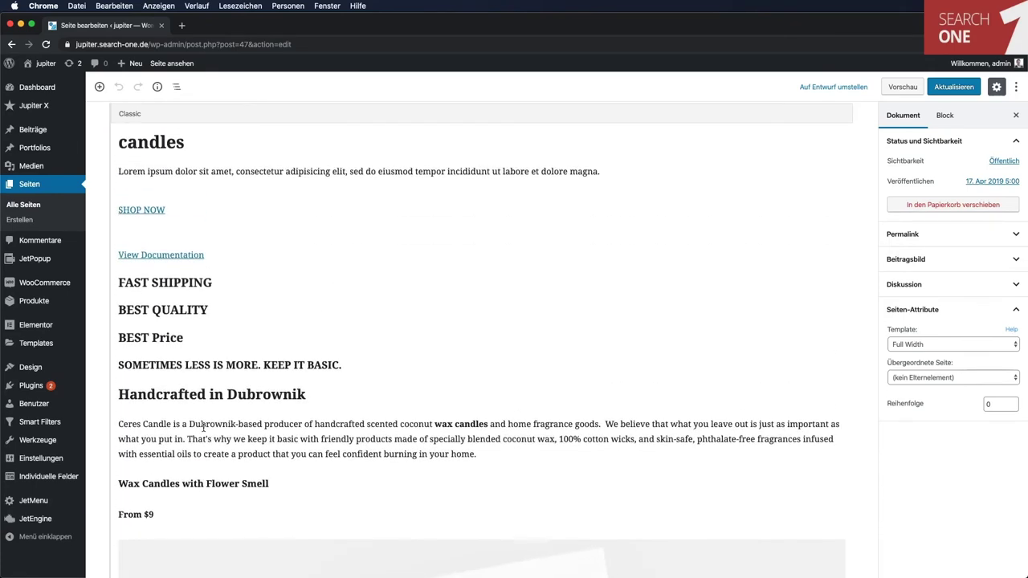
pyautogui.scroll(2, 289, 225)
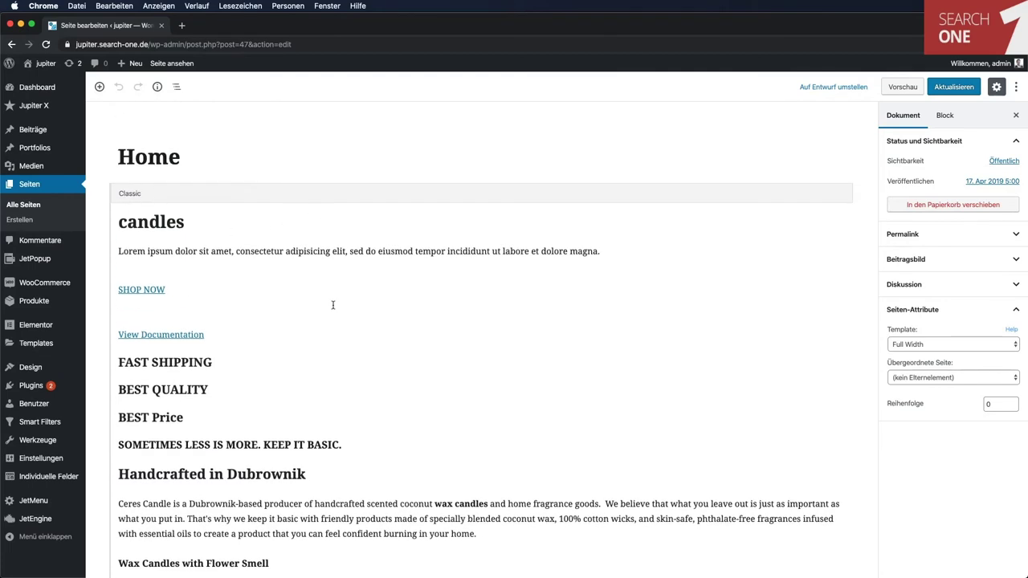
pyautogui.scroll(-20, 332, 303)
pyautogui.scroll(-20, 332, 305)
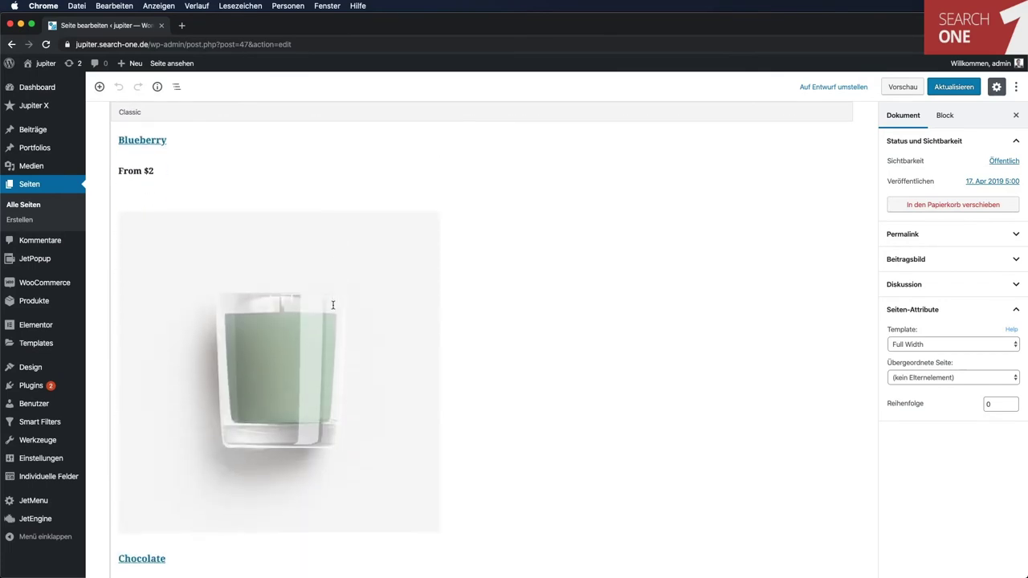
pyautogui.scroll(-5, 333, 305)
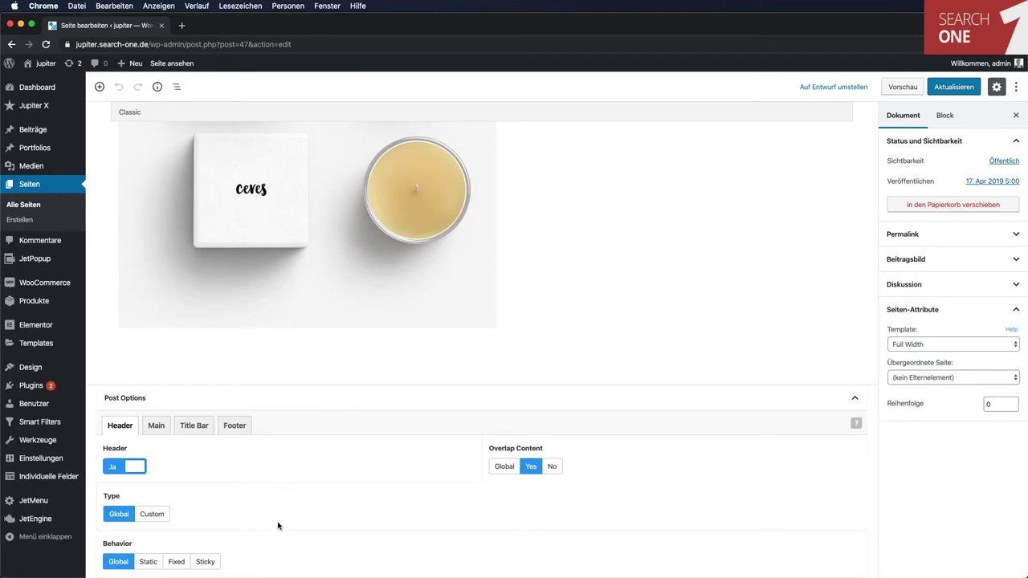
# Review the Main, Title Bar and Footer settings in the Home page's Post Options.
pyautogui.click(158, 432)
pyautogui.click(181, 430)
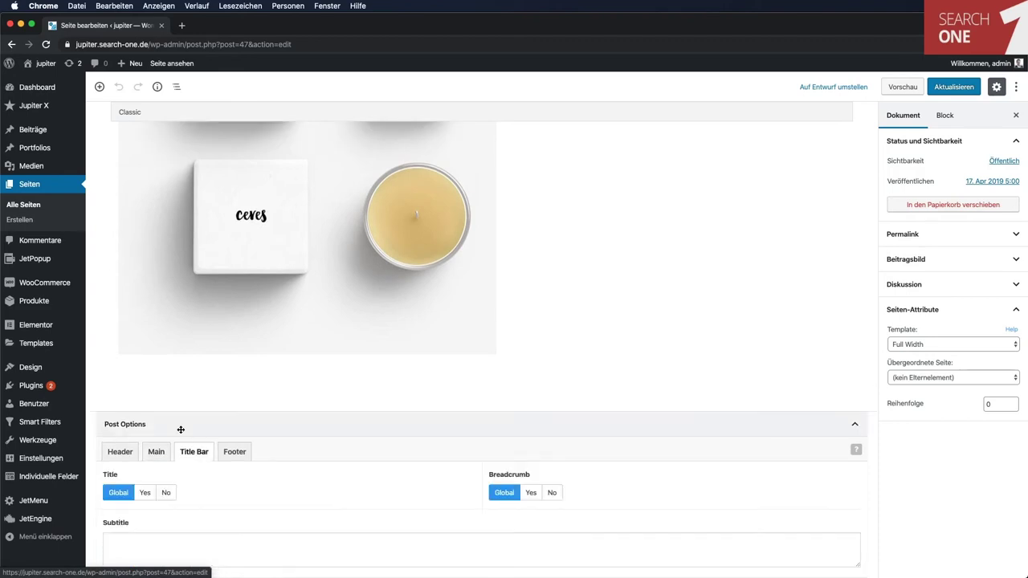
pyautogui.click(239, 430)
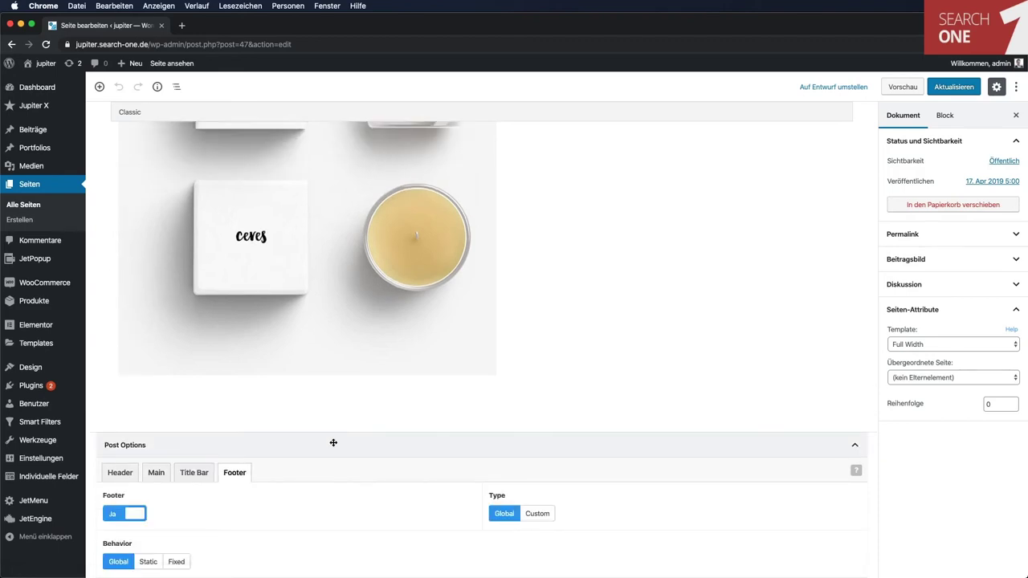
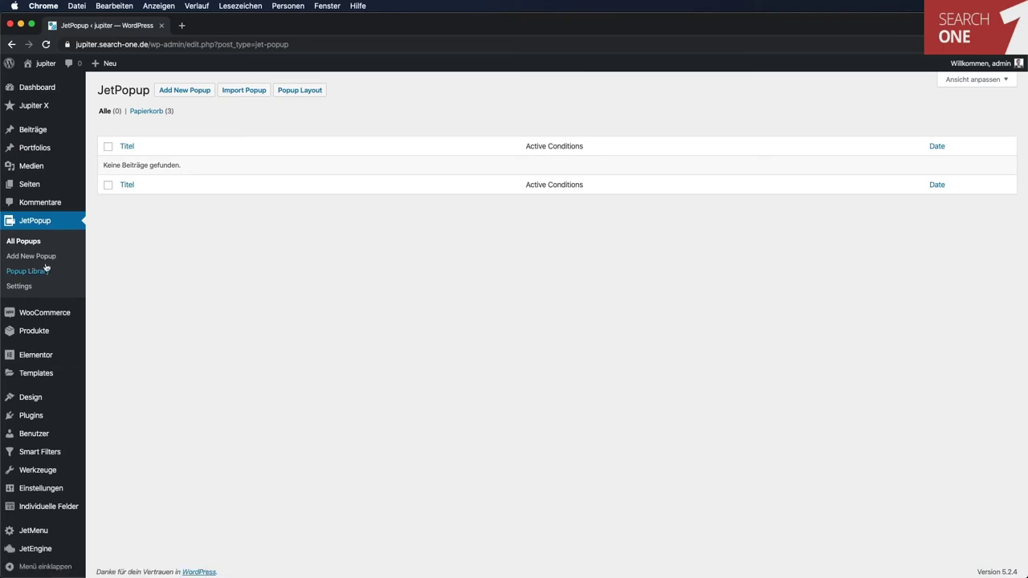
# Create a popup from the Bubblegum Subscribe Popup preset in the JetPopup library and inspect its spacer and discount headline.
pyautogui.click(21, 258)
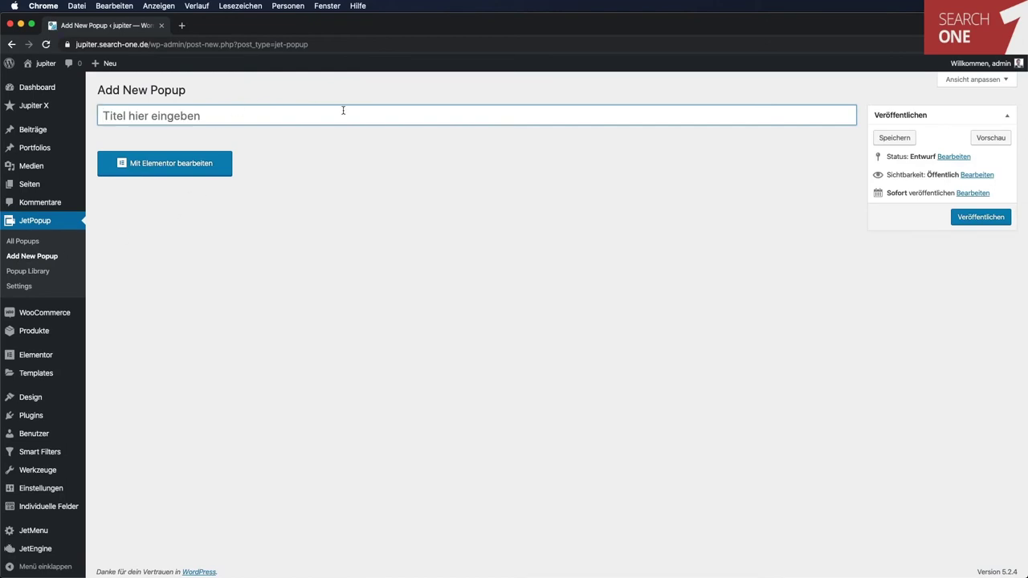
pyautogui.click(32, 273)
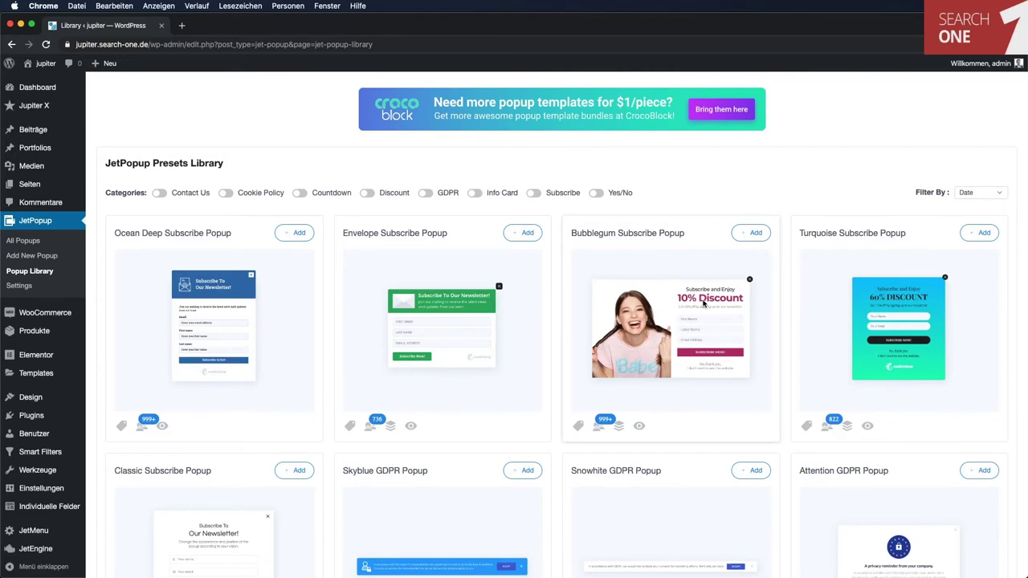
pyautogui.click(754, 233)
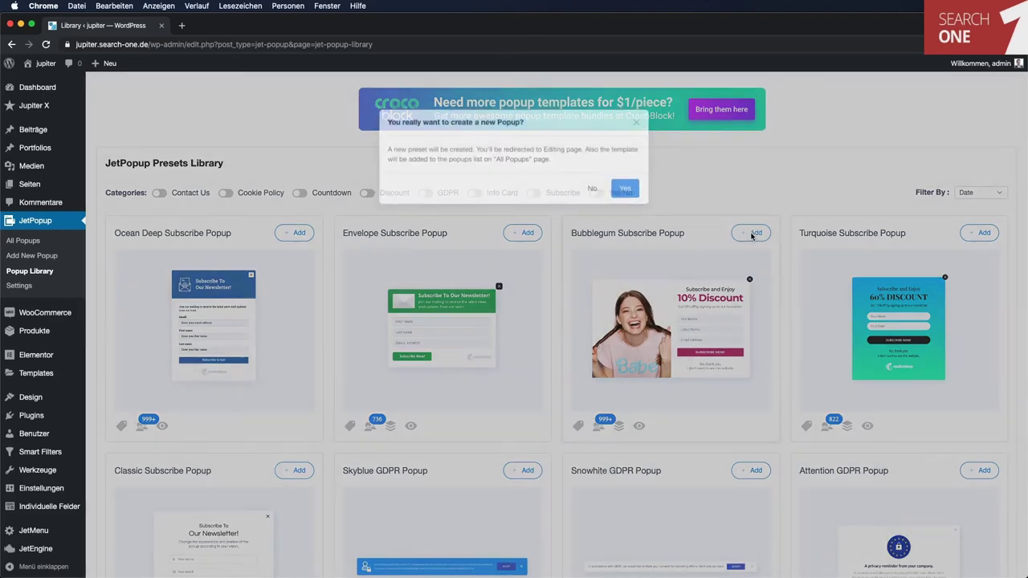
pyautogui.click(636, 191)
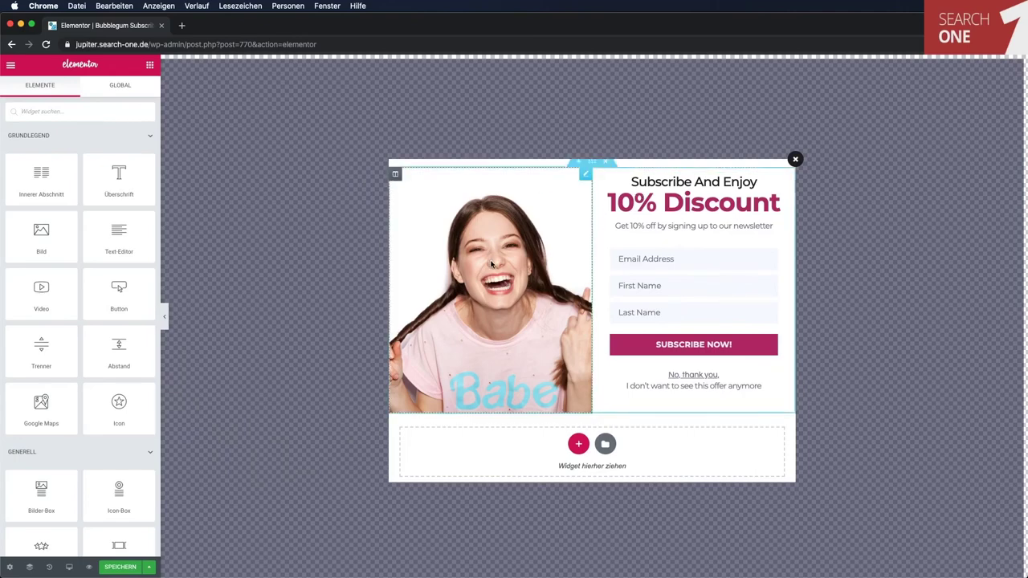
pyautogui.click(518, 324)
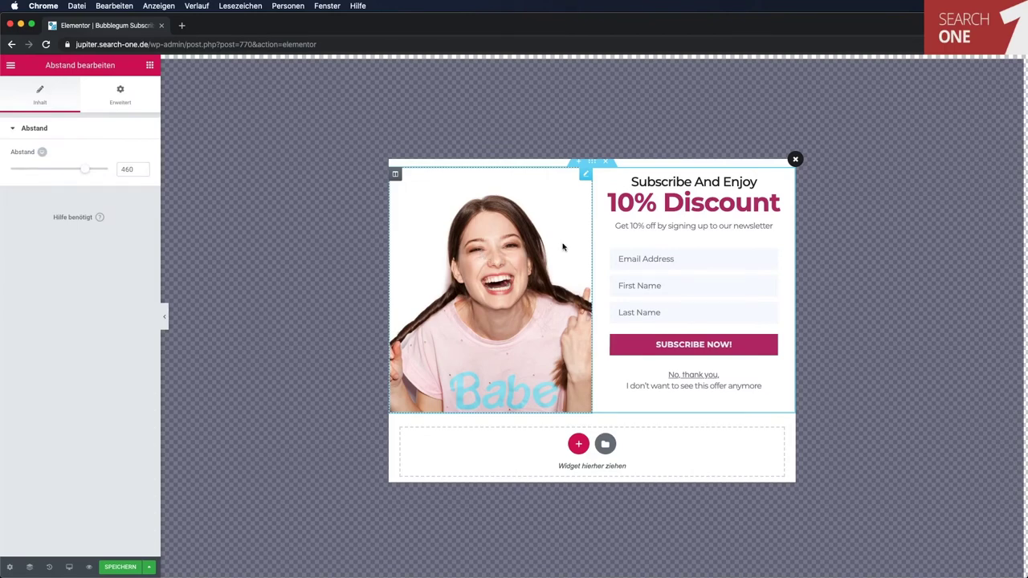
pyautogui.click(668, 205)
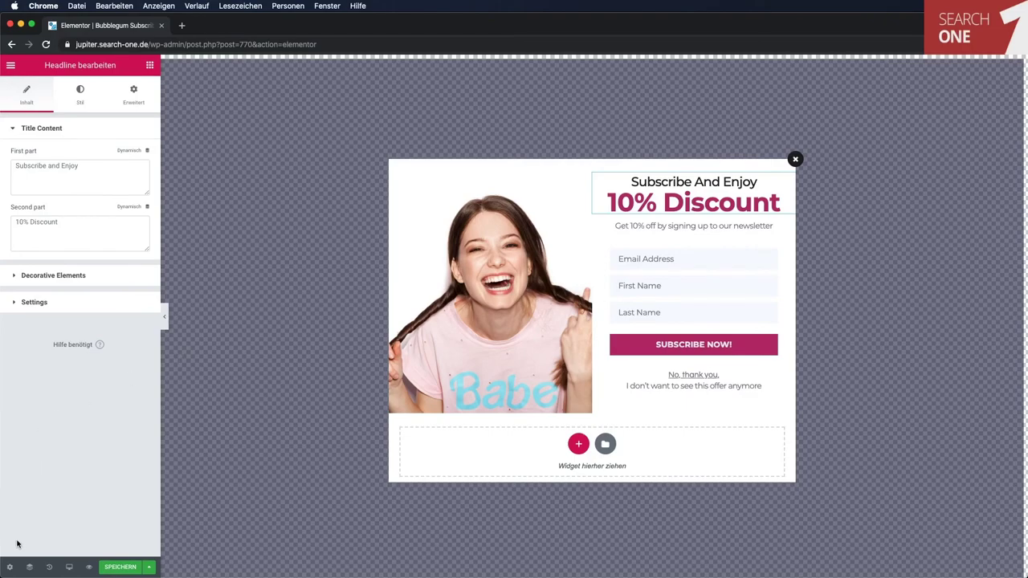
# Set the status of the Bubblegum Subscribe Popup to Veröffentlicht in its JetPopup settings.
pyautogui.click(10, 567)
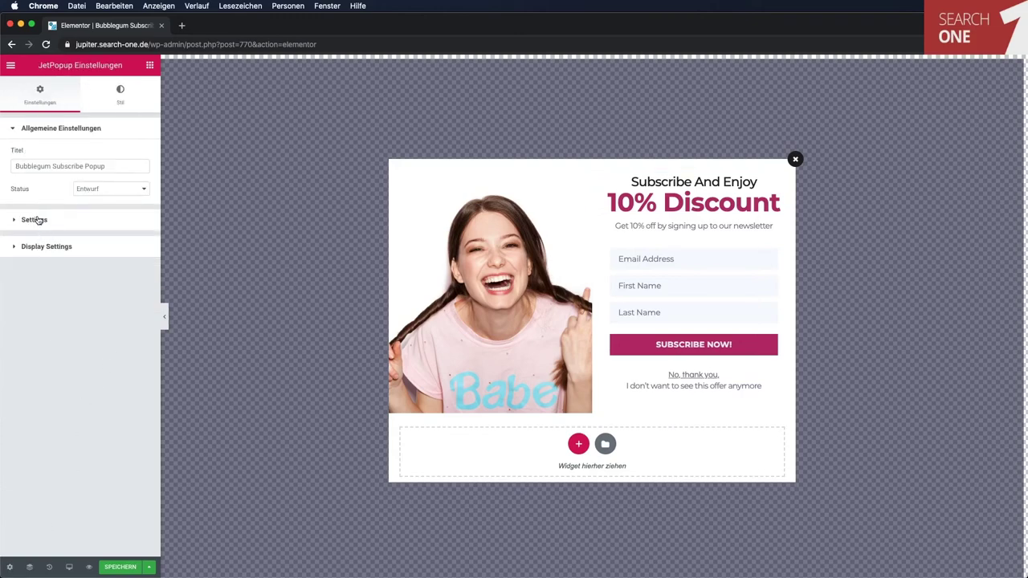
pyautogui.click(90, 189)
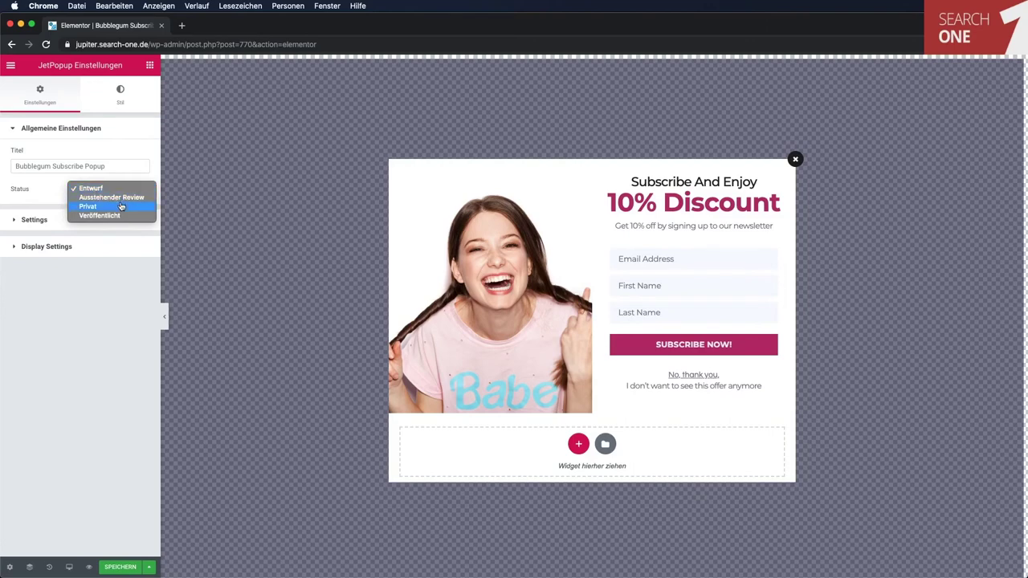
pyautogui.click(111, 216)
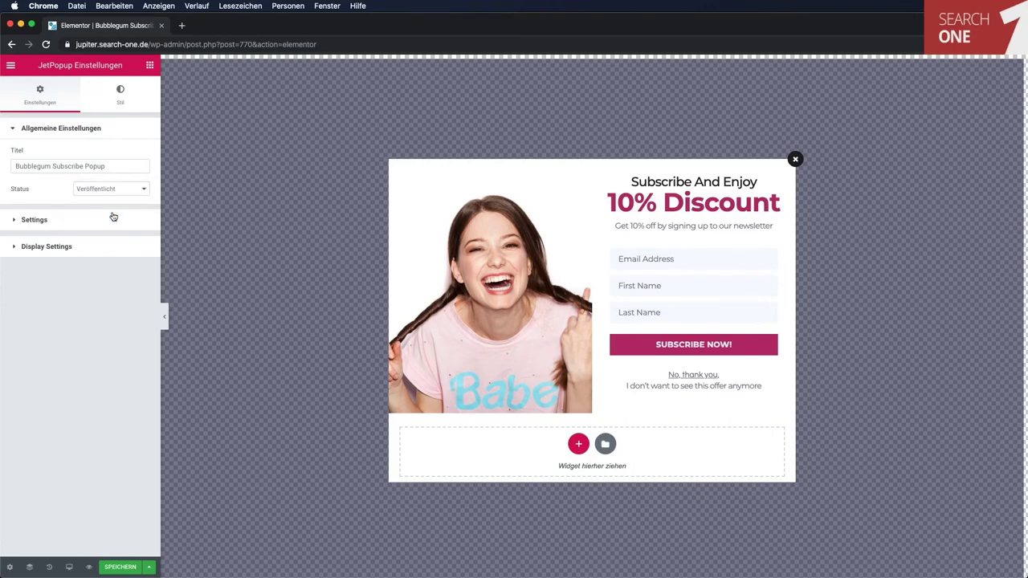
# Review the popup's animation and repeat options, set its open event to Try exit and enable Show once.
pyautogui.click(58, 217)
pyautogui.click(97, 186)
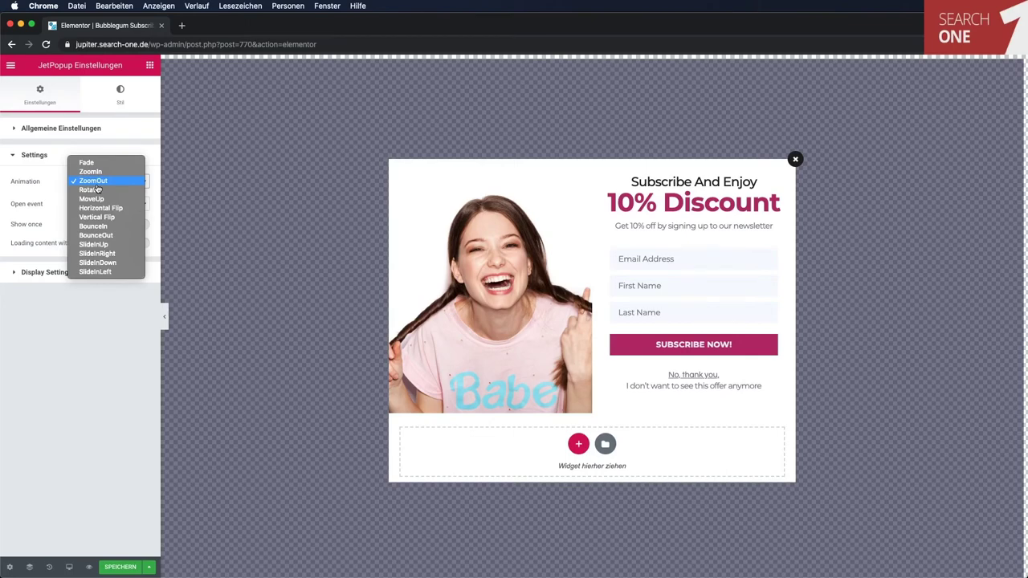
pyautogui.click(92, 350)
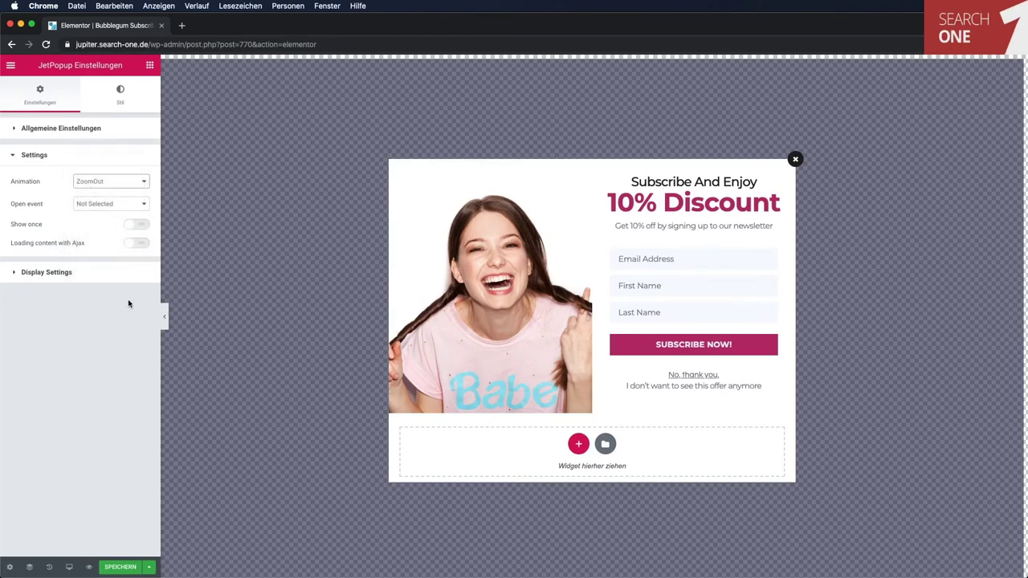
pyautogui.click(100, 201)
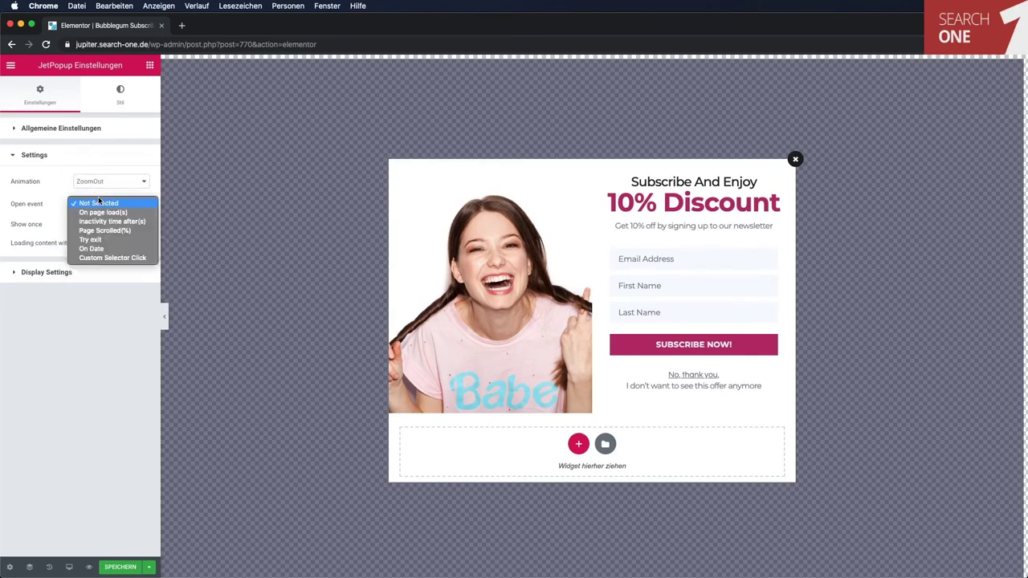
pyautogui.click(108, 240)
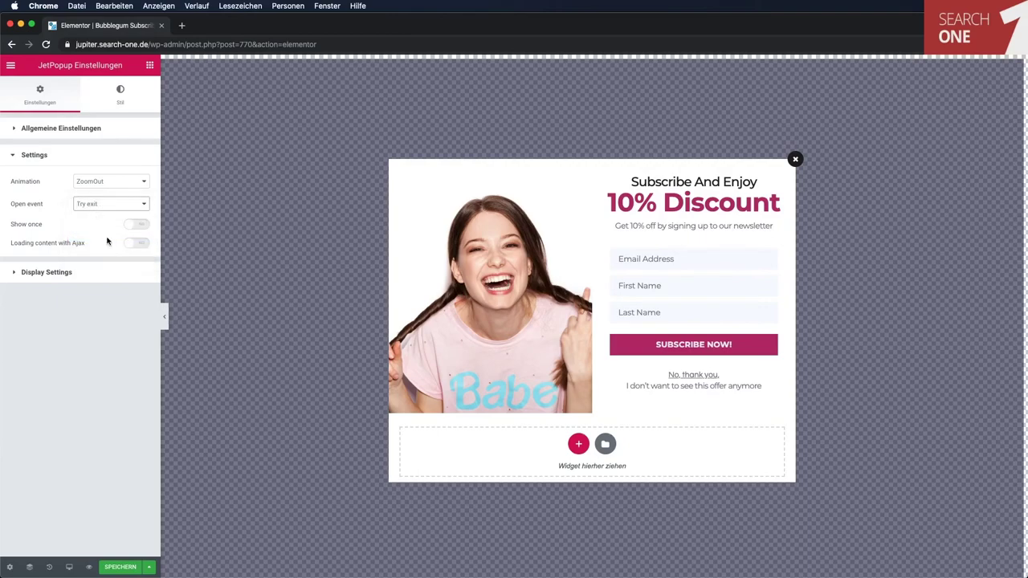
pyautogui.click(134, 225)
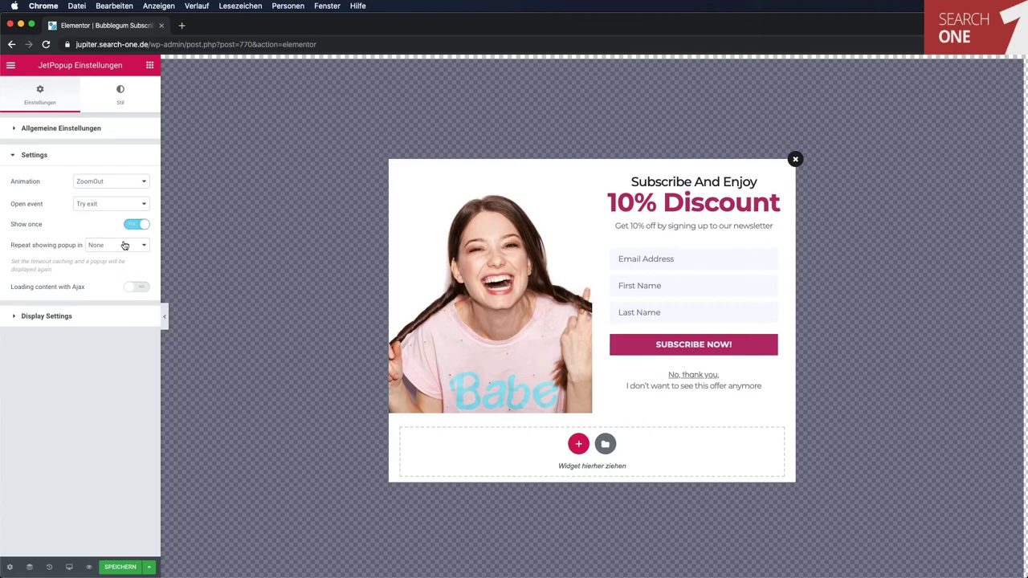
pyautogui.click(124, 245)
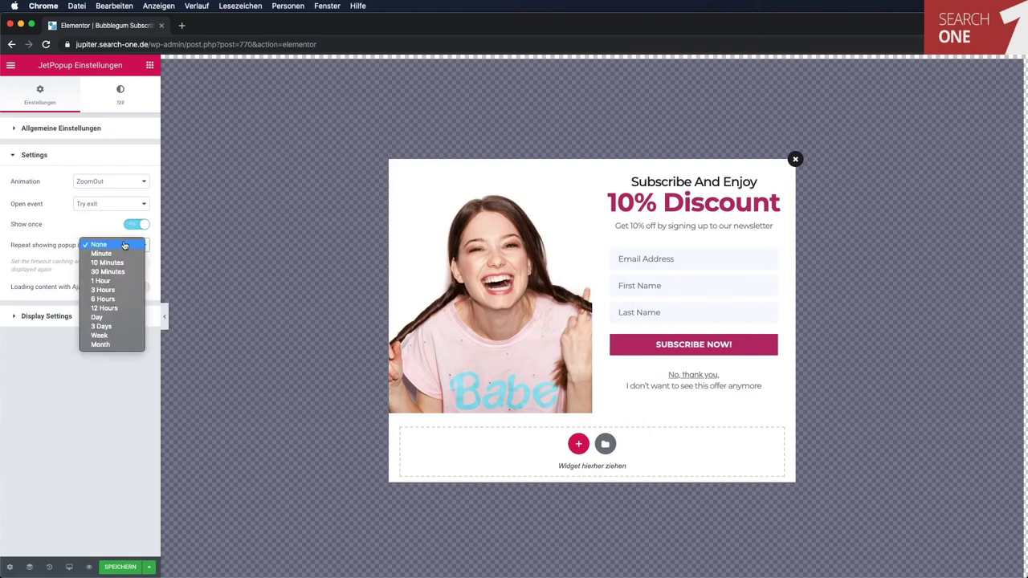
pyautogui.click(120, 336)
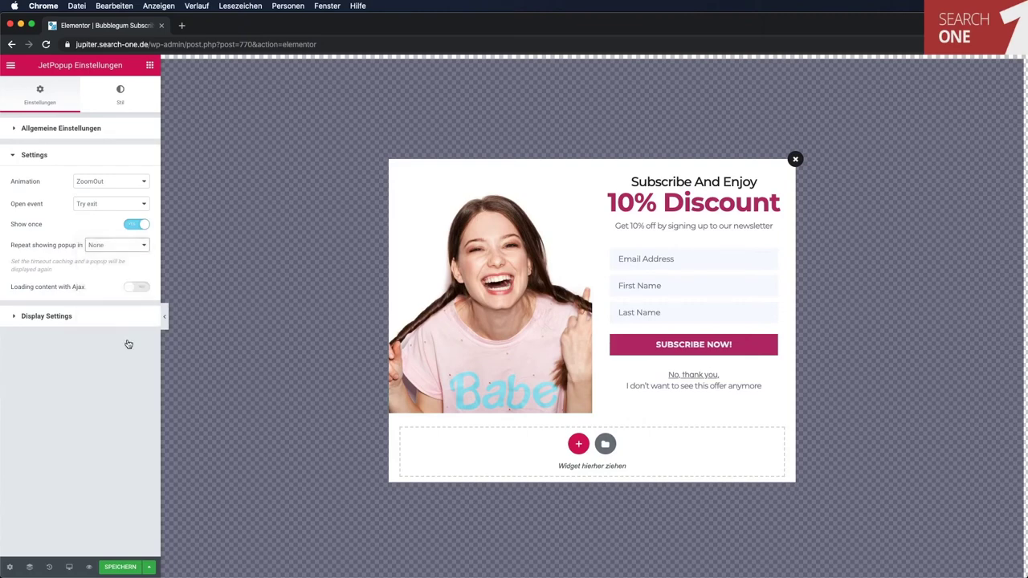
# Add and save a display condition that includes the popup on Singular, Front Page.
pyautogui.click(82, 318)
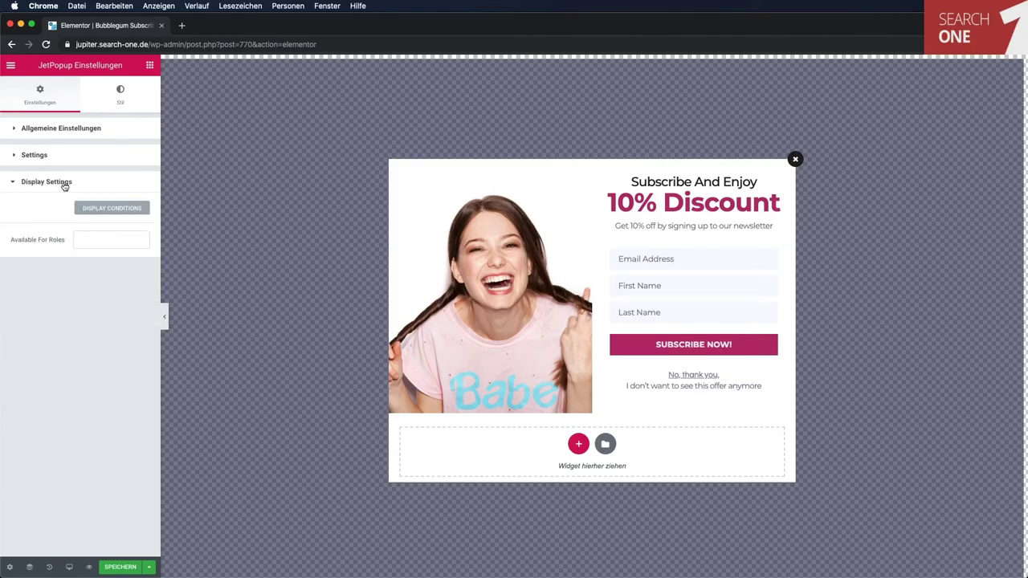
pyautogui.click(108, 207)
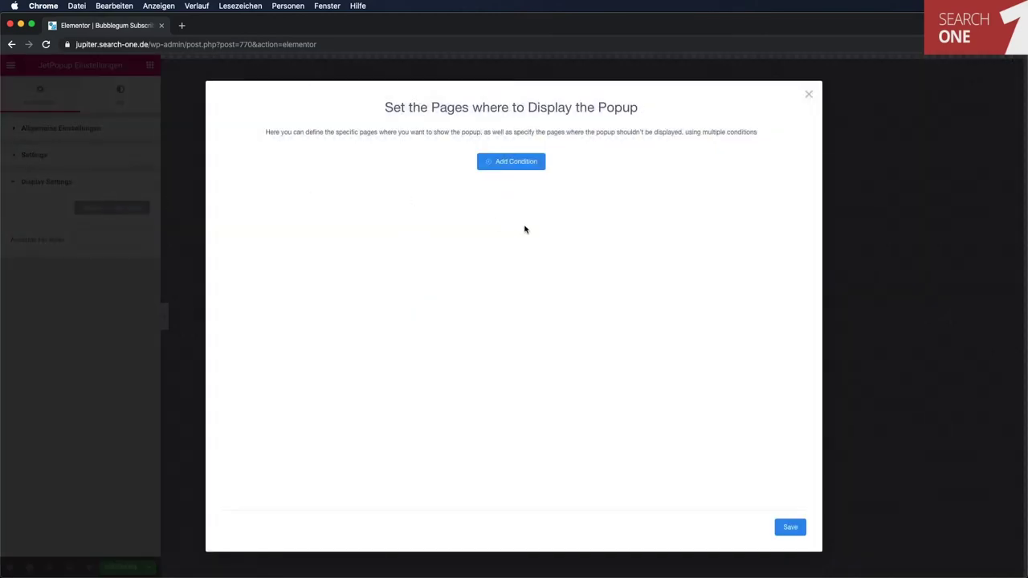
pyautogui.click(514, 165)
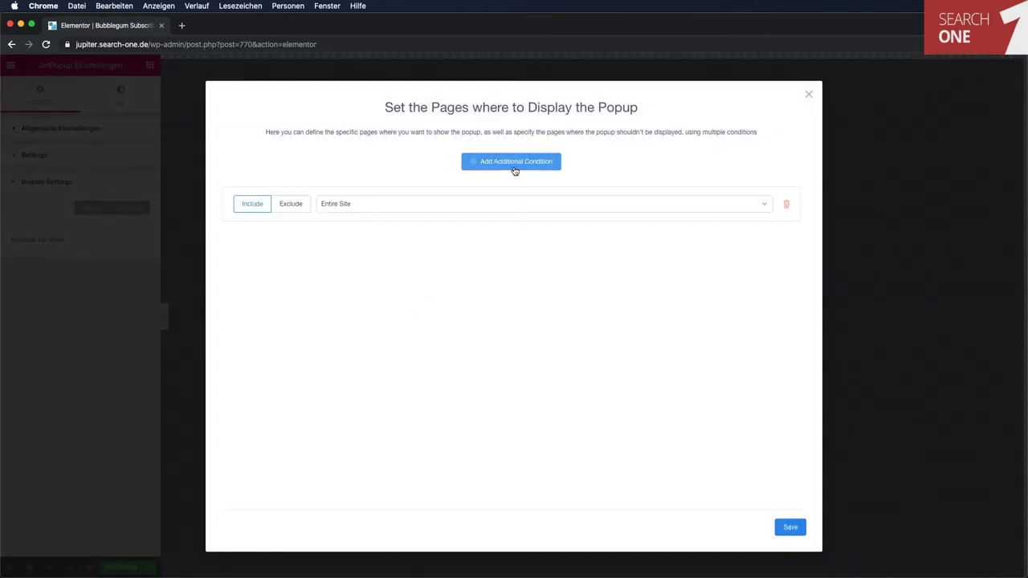
pyautogui.click(351, 207)
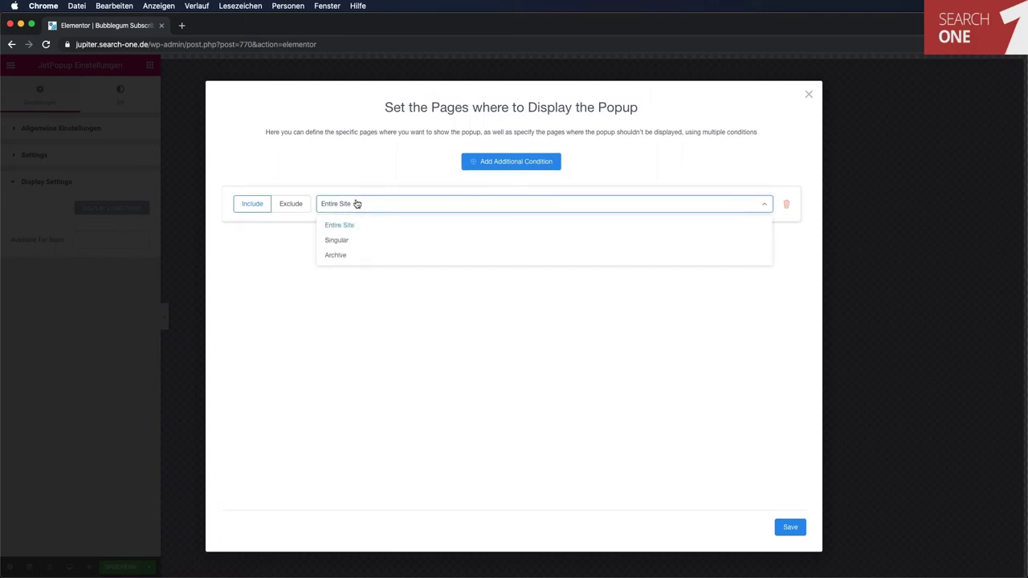
pyautogui.click(386, 239)
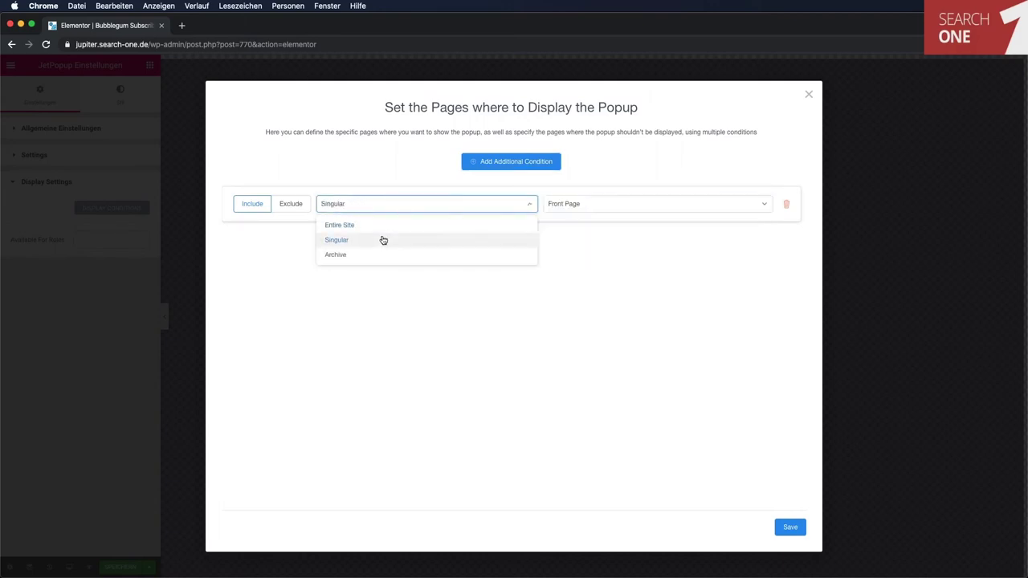
pyautogui.click(592, 208)
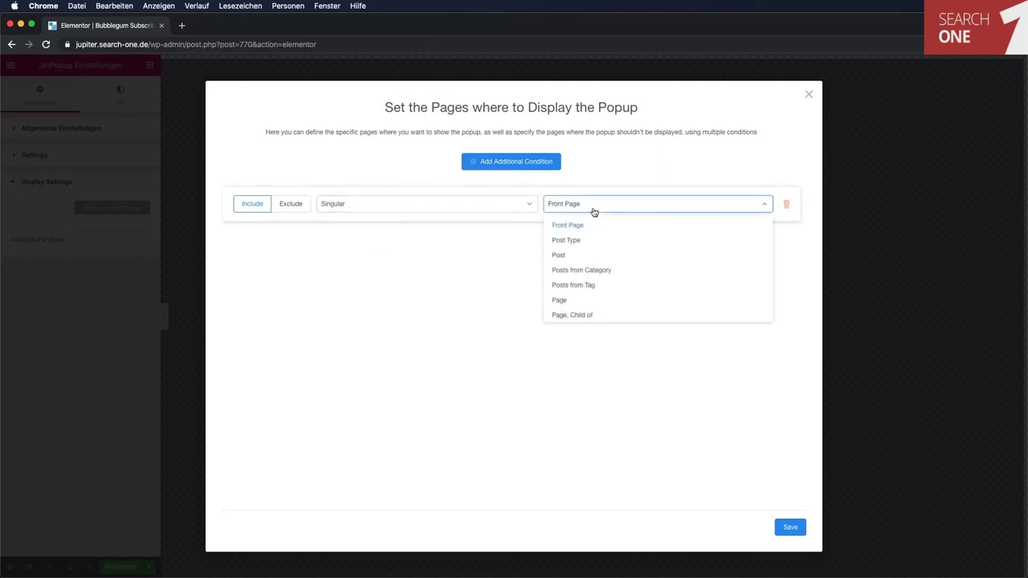
pyautogui.click(508, 207)
pyautogui.click(508, 207)
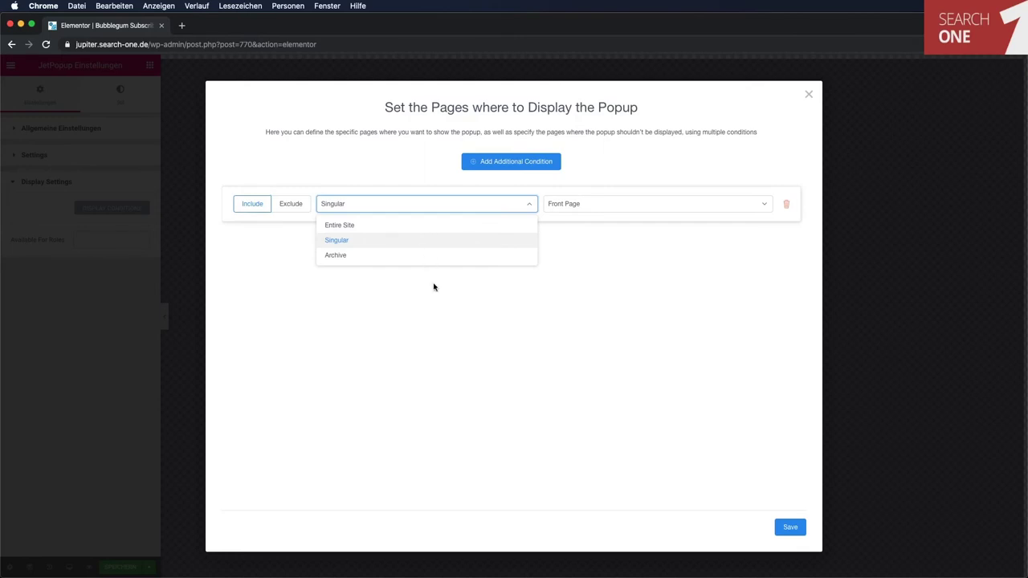
pyautogui.click(441, 309)
pyautogui.click(357, 206)
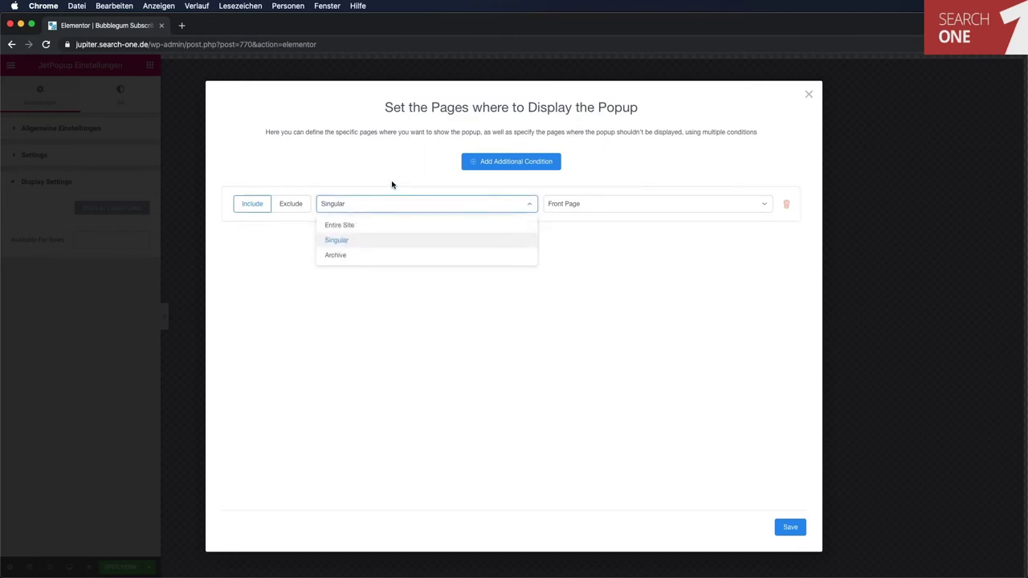
pyautogui.click(421, 185)
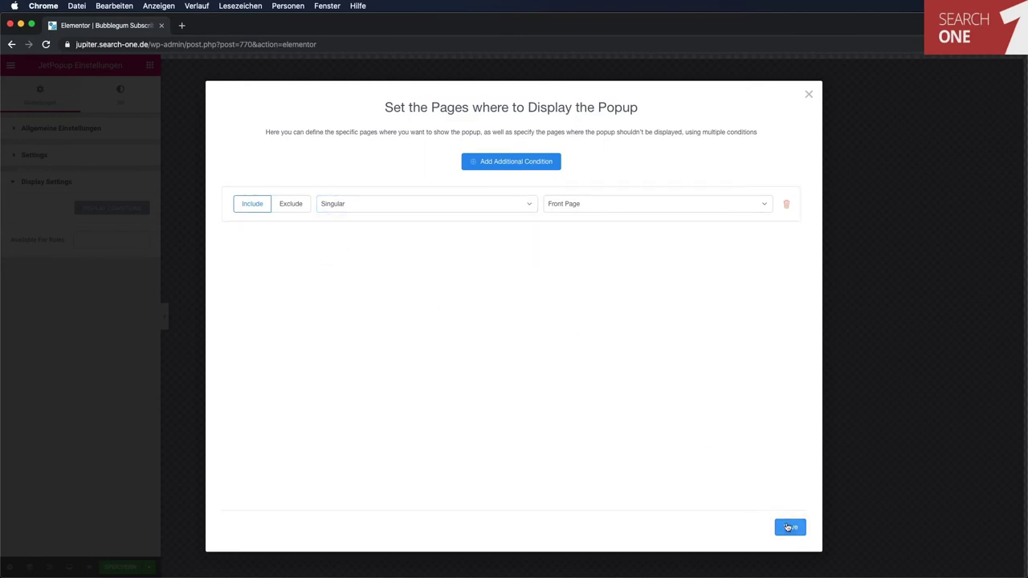
pyautogui.click(787, 527)
pyautogui.click(810, 96)
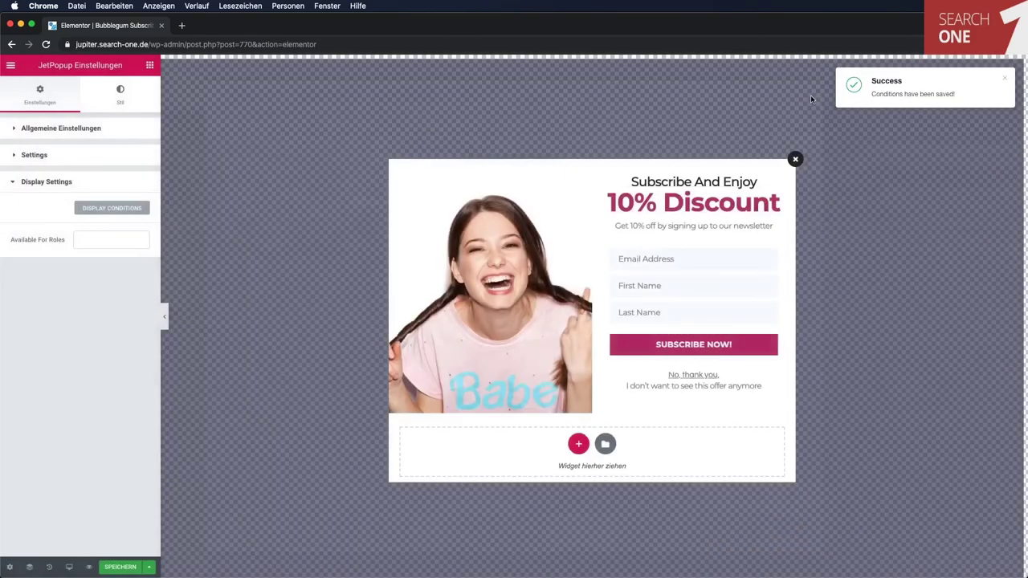
# Save the popup and exit Elementor to the WordPress Edit Popup page.
pyautogui.click(122, 567)
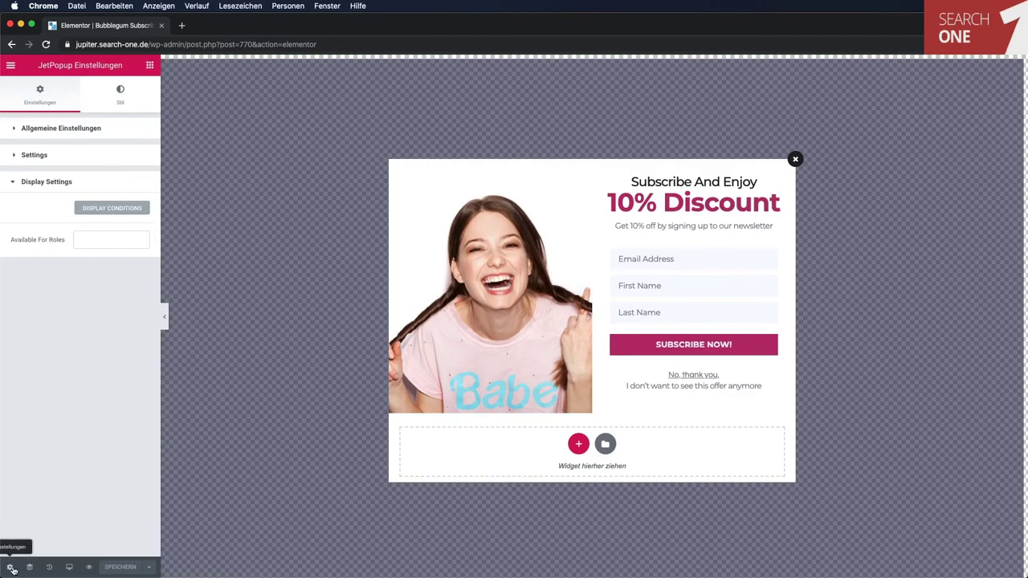
pyautogui.click(11, 65)
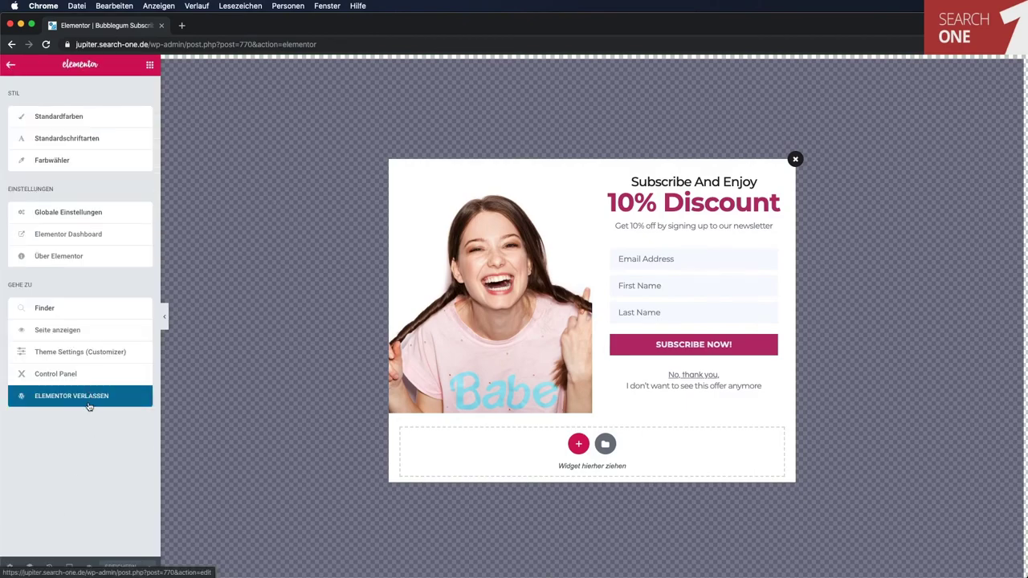
pyautogui.click(89, 405)
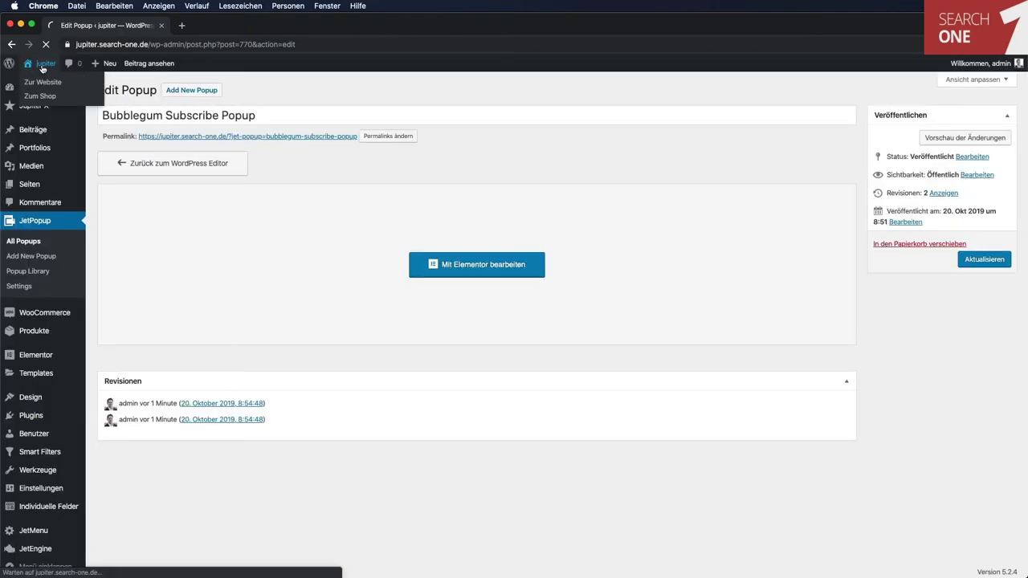
# Open the live homepage and test the exit-triggered Bubblegum subscribe popup.
pyautogui.click(42, 82)
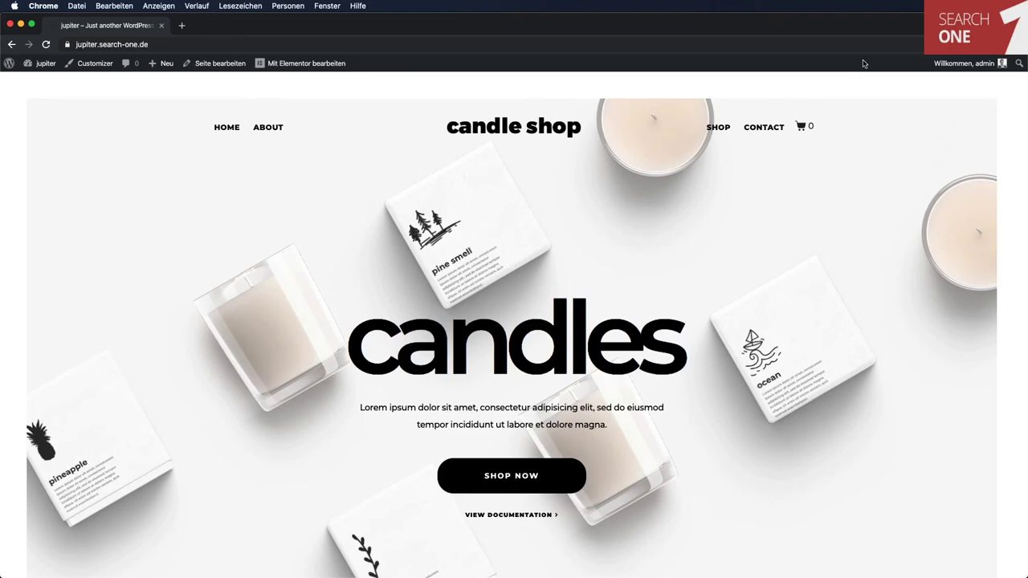
pyautogui.scroll(-10, 832, 193)
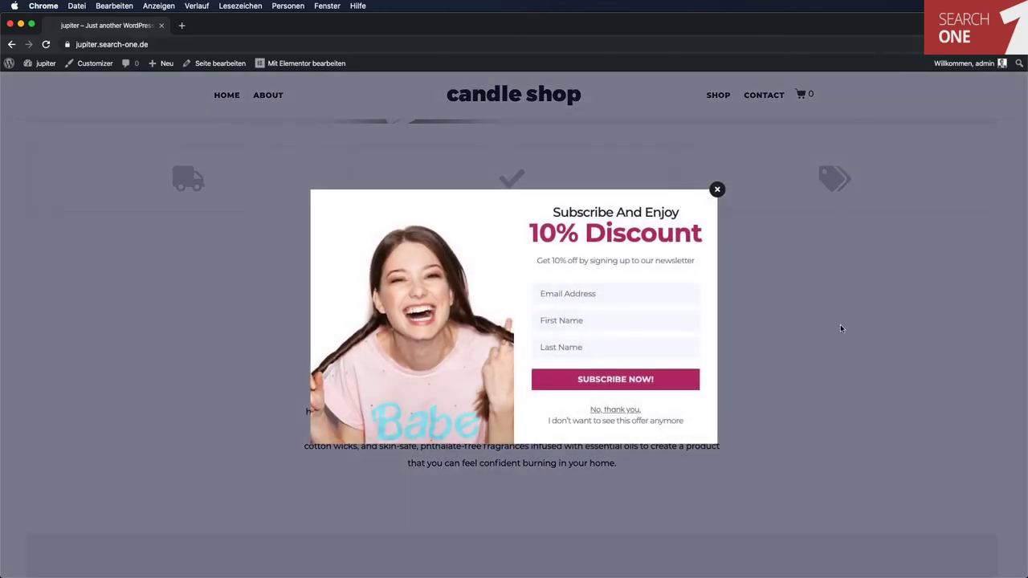
pyautogui.click(642, 291)
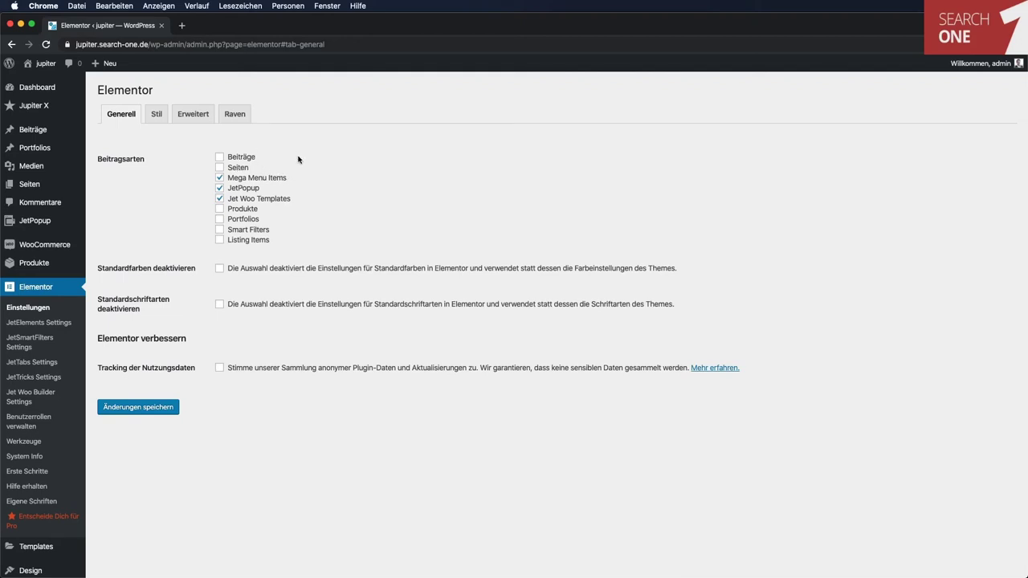
# Review the Stil settings of Elementor, from the generic standard fonts down to the image lightbox.
pyautogui.click(157, 114)
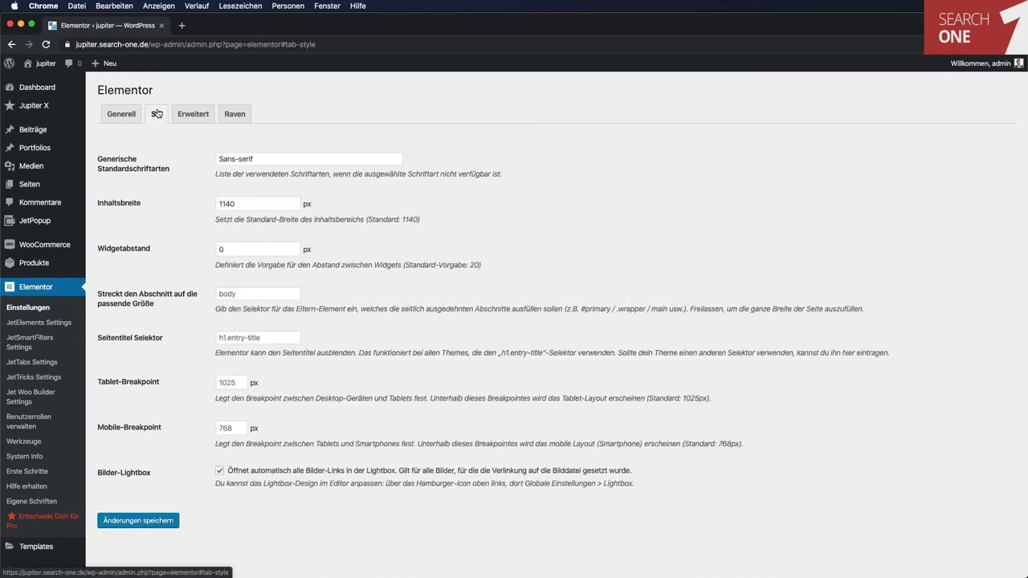
pyautogui.scroll(-2, 551, 193)
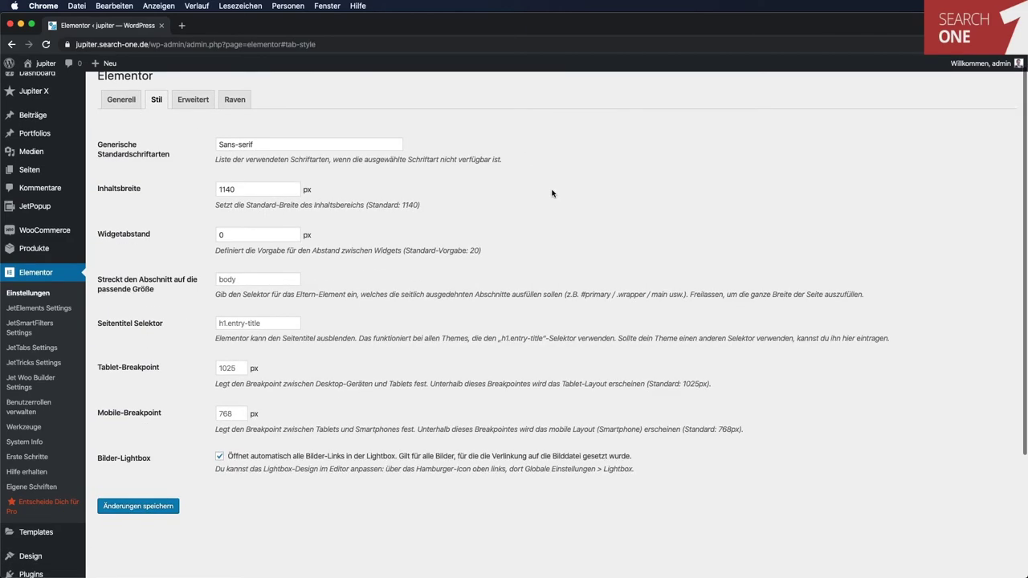
pyautogui.scroll(2, 552, 193)
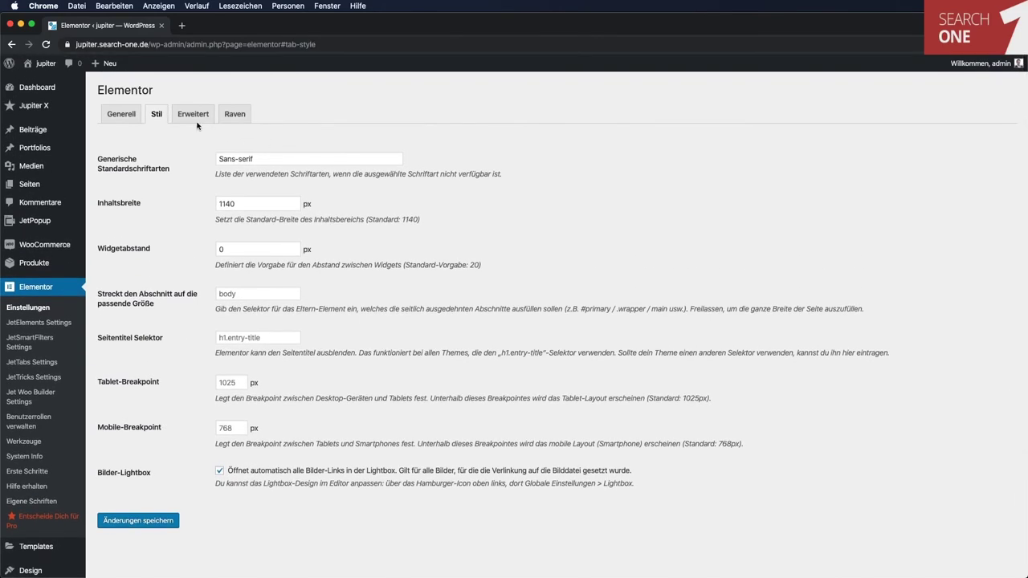
# Review Elementor's Erweitert settings and the Raven settings for Google, reCAPTCHA and MailChimp integration.
pyautogui.click(195, 120)
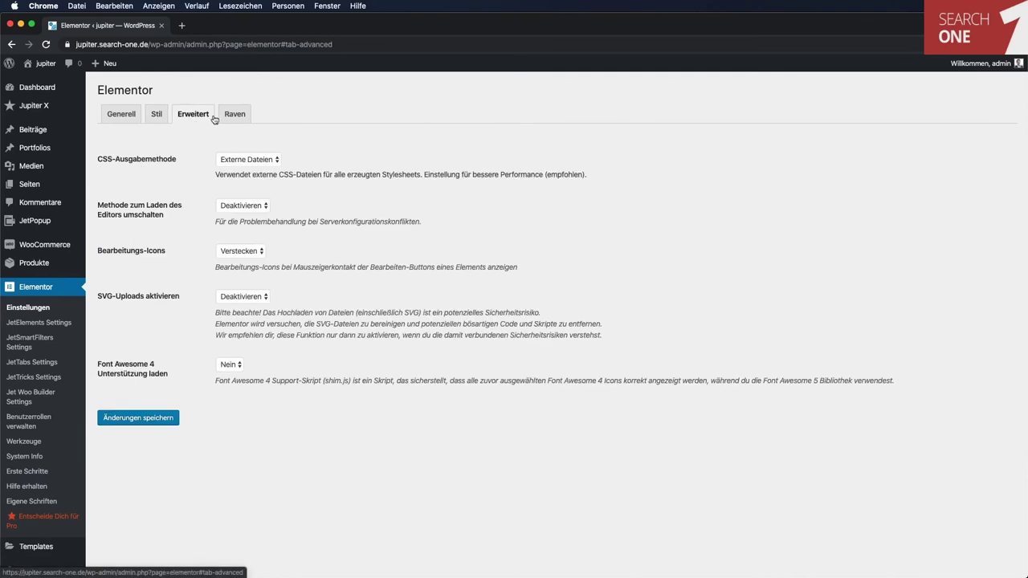
pyautogui.click(229, 117)
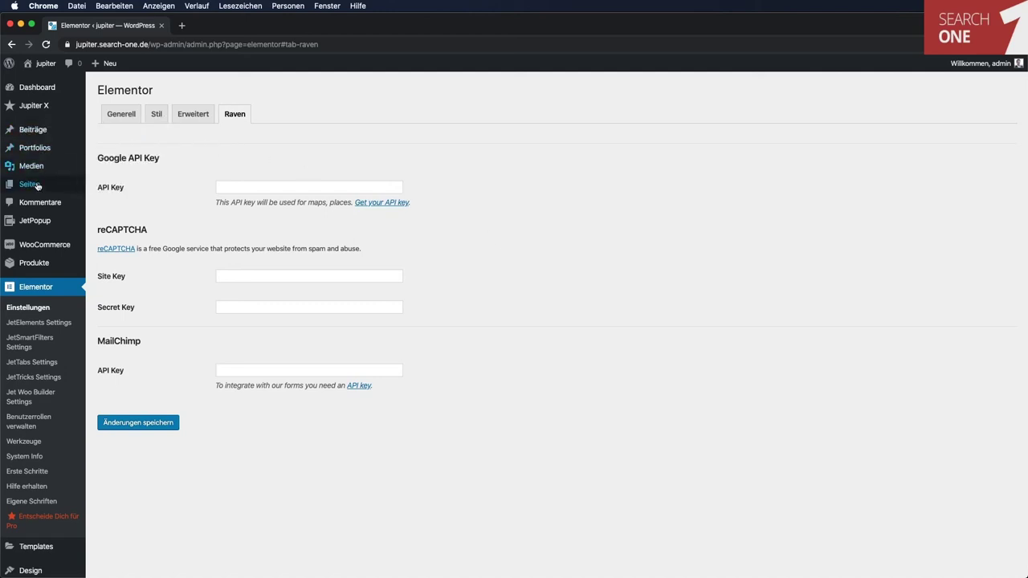
# Create a new page titled "Content-Elemente" and save it as a draft.
pyautogui.moveTo(37, 186)
pyautogui.click(113, 200)
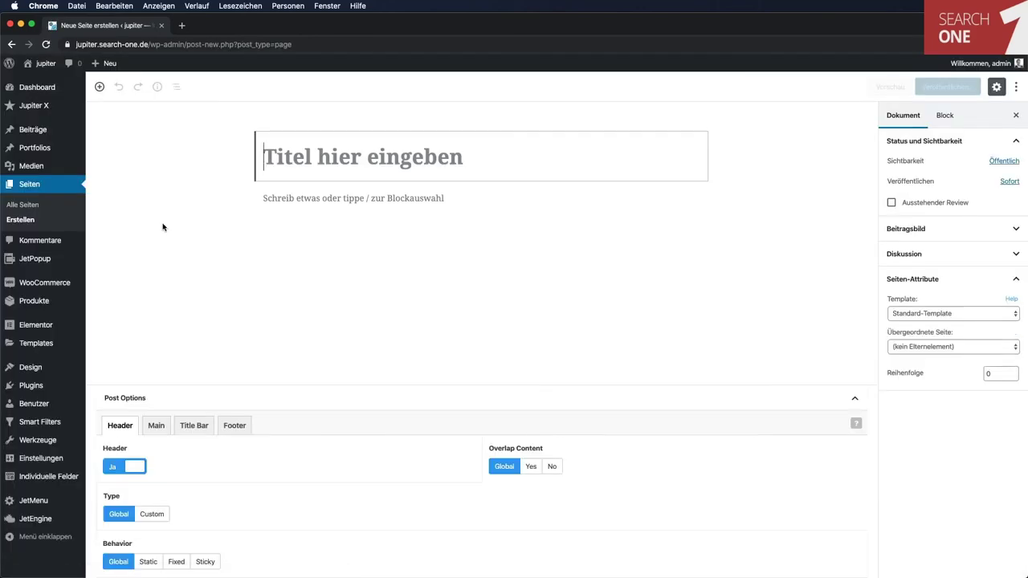
pyautogui.write('Content-Elemente')
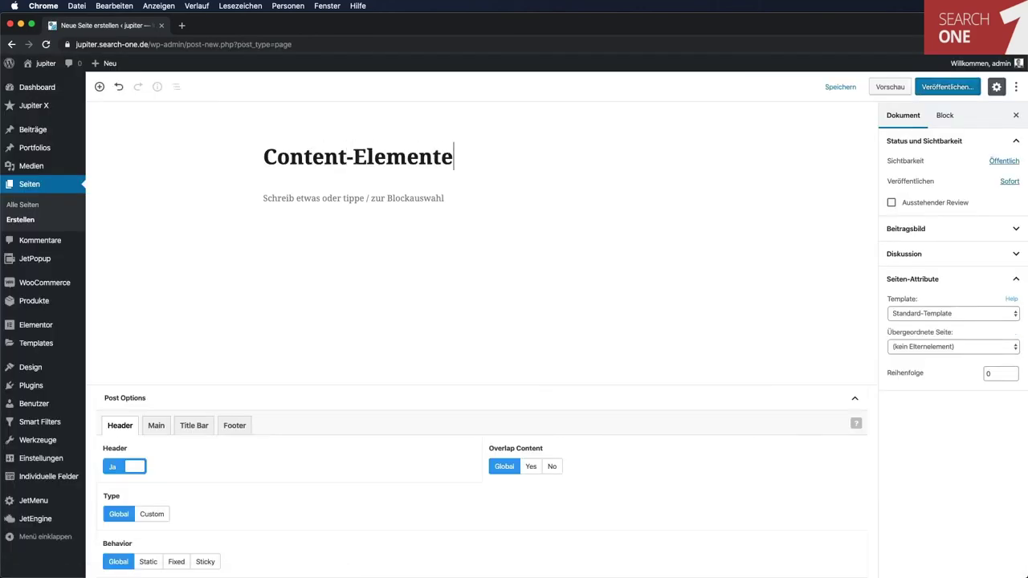
pyautogui.click(840, 89)
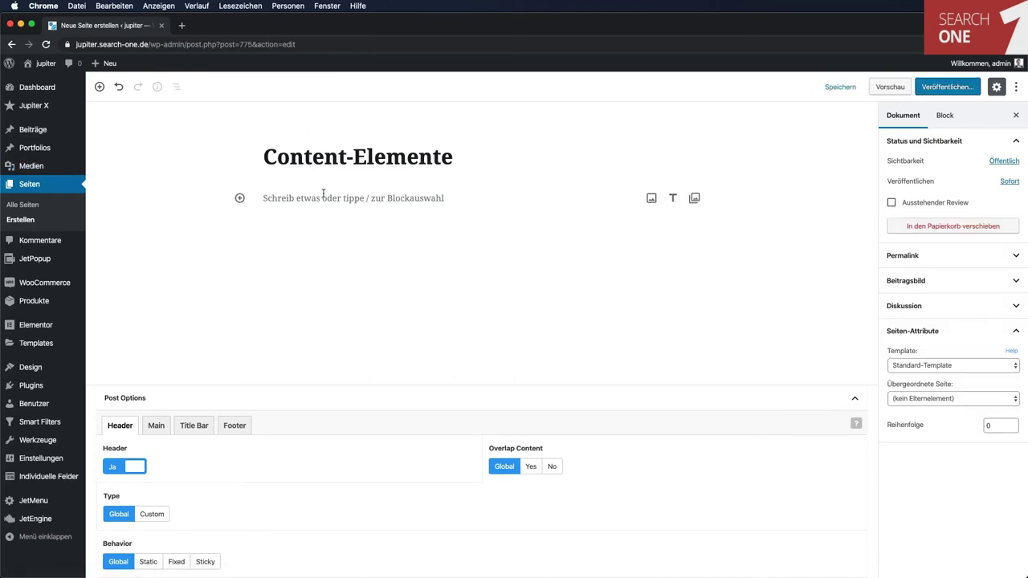
# Enable the Seiten post type in Elementor's general settings and save the changes.
pyautogui.click(72, 329)
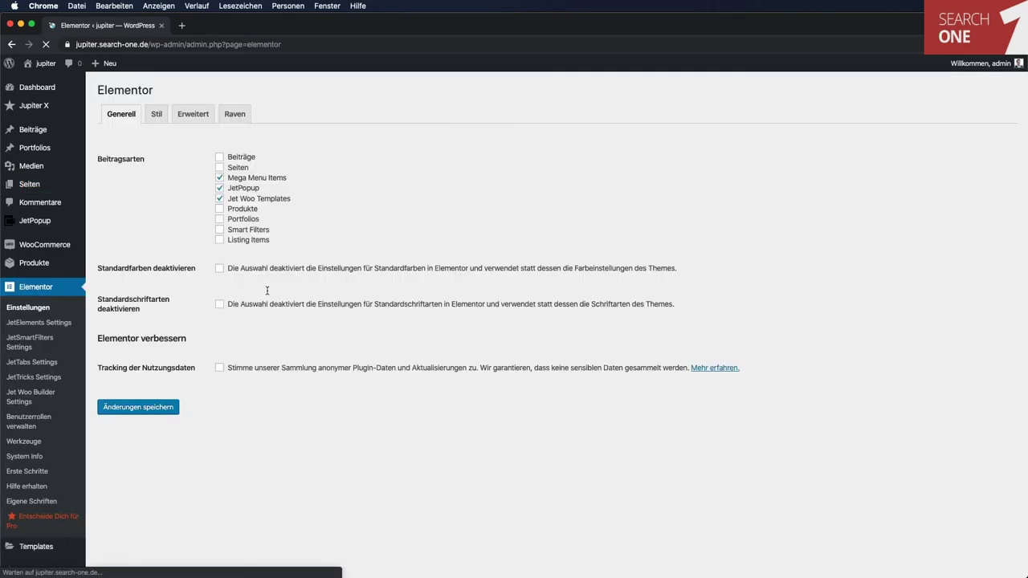
pyautogui.click(220, 168)
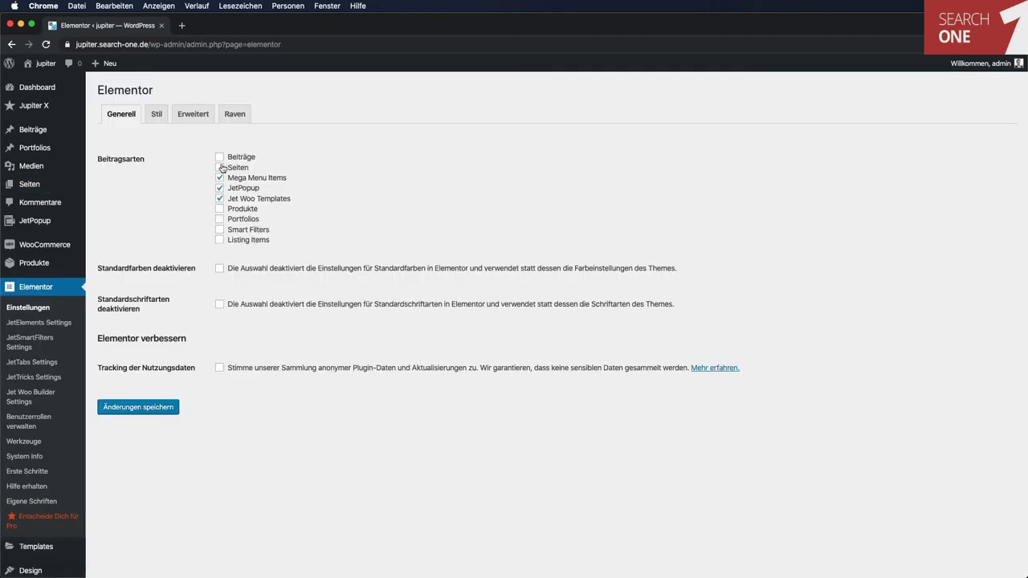
pyautogui.click(159, 405)
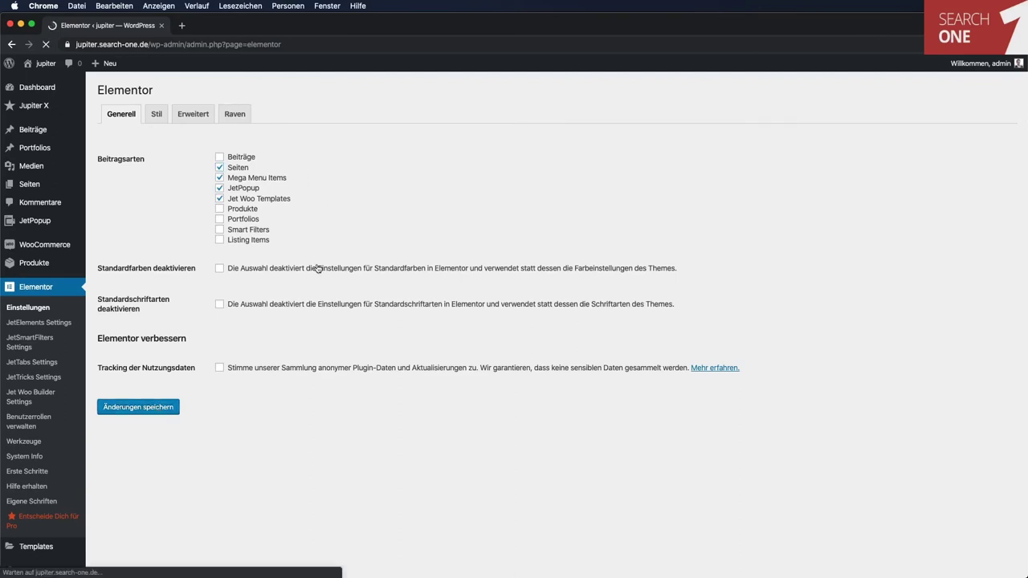
# Open the Content-Elemente page from the site's pages for editing with Elementor.
pyautogui.click(30, 185)
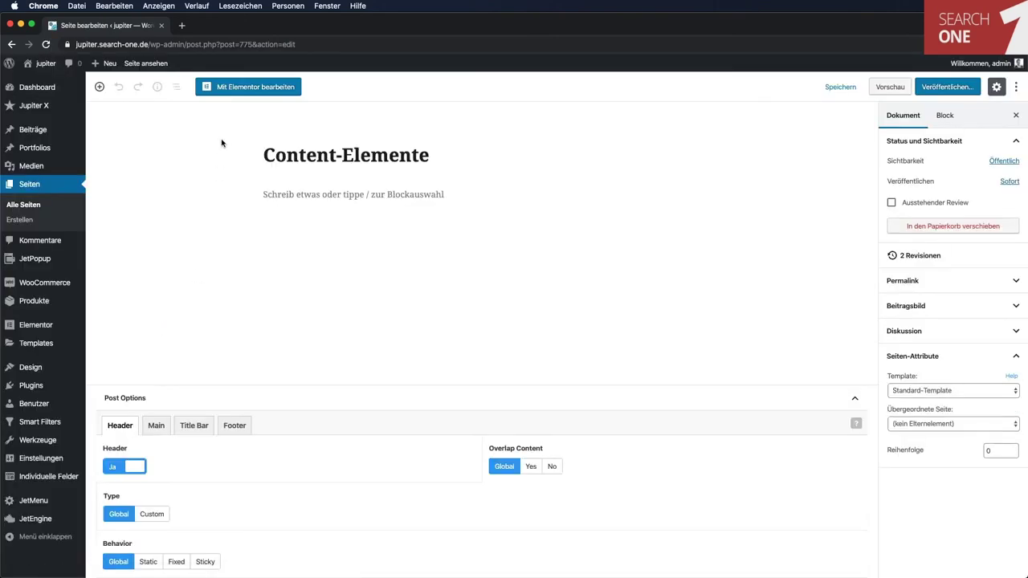
pyautogui.click(254, 88)
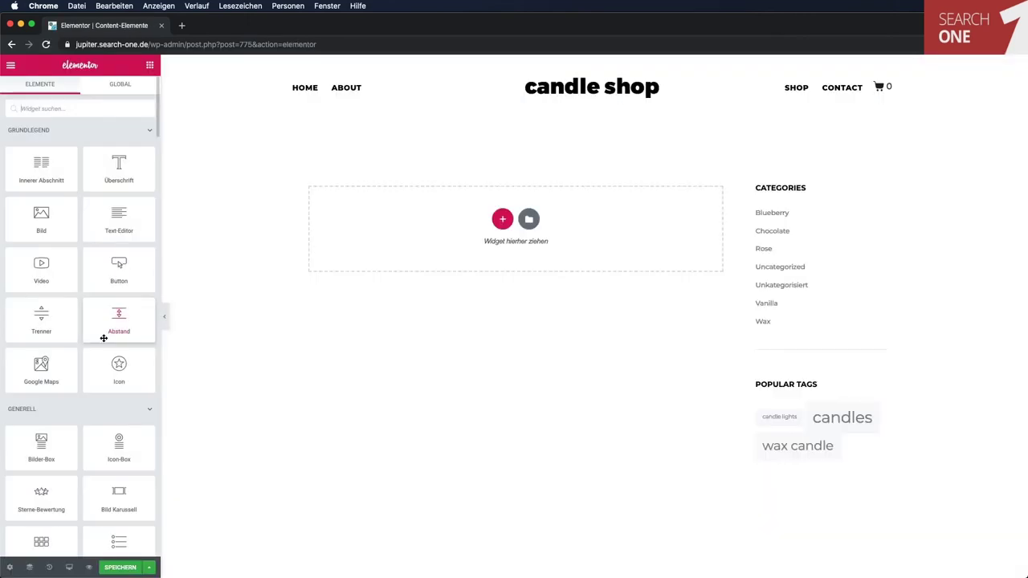
# Browse the Elementor widget library from the basic and general elements through Raven, JetElements, JetPopup, Filters, Jet Woo Builder and Listing Elements.
pyautogui.scroll(-5, 104, 338)
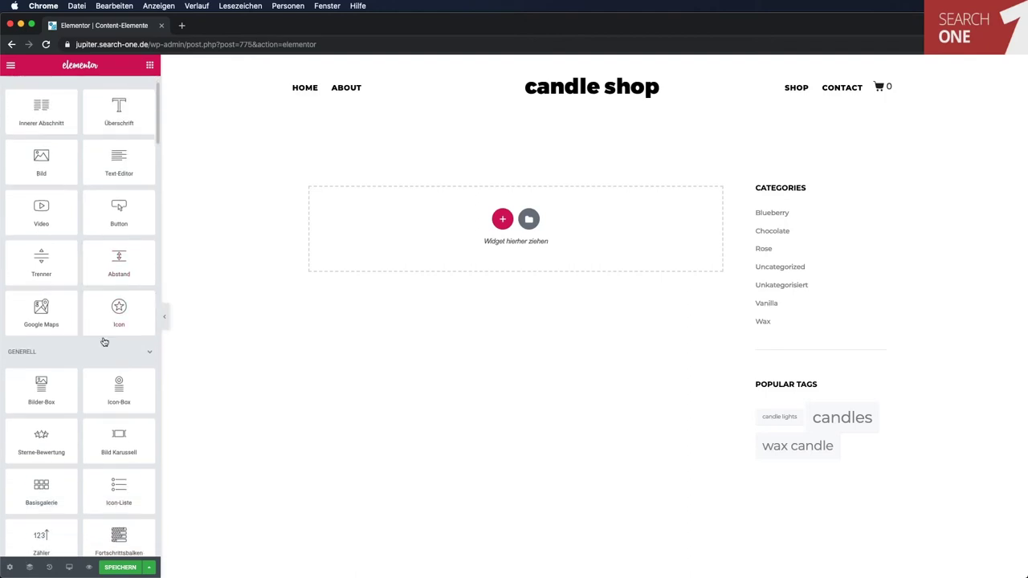
pyautogui.scroll(5, 104, 338)
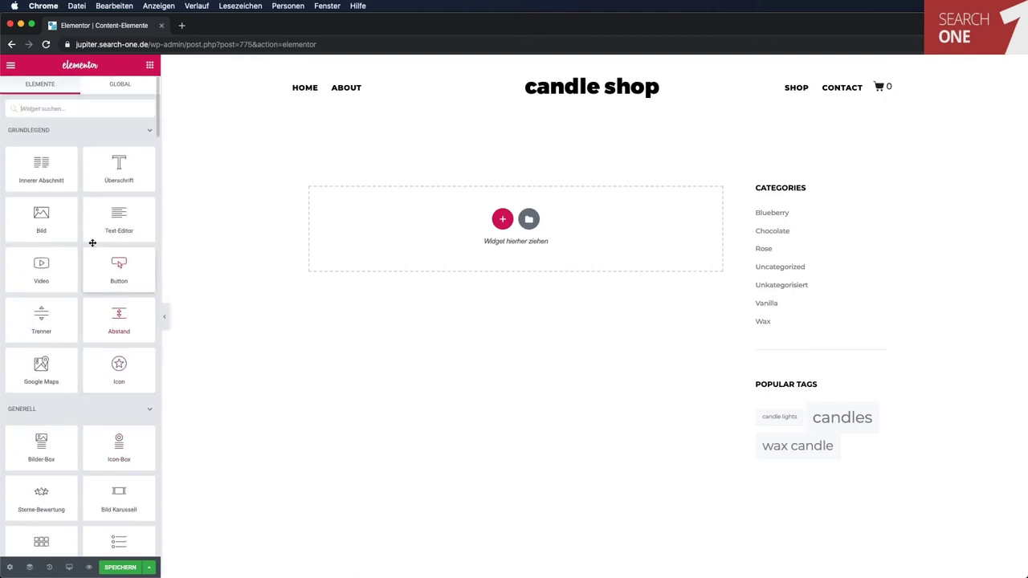
pyautogui.scroll(-2, 84, 322)
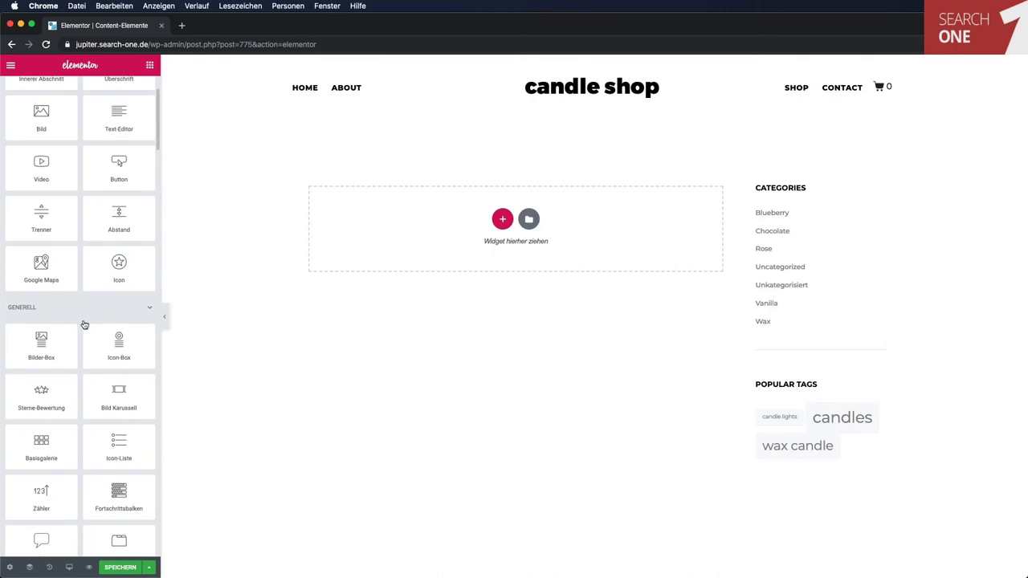
pyautogui.scroll(-12, 84, 324)
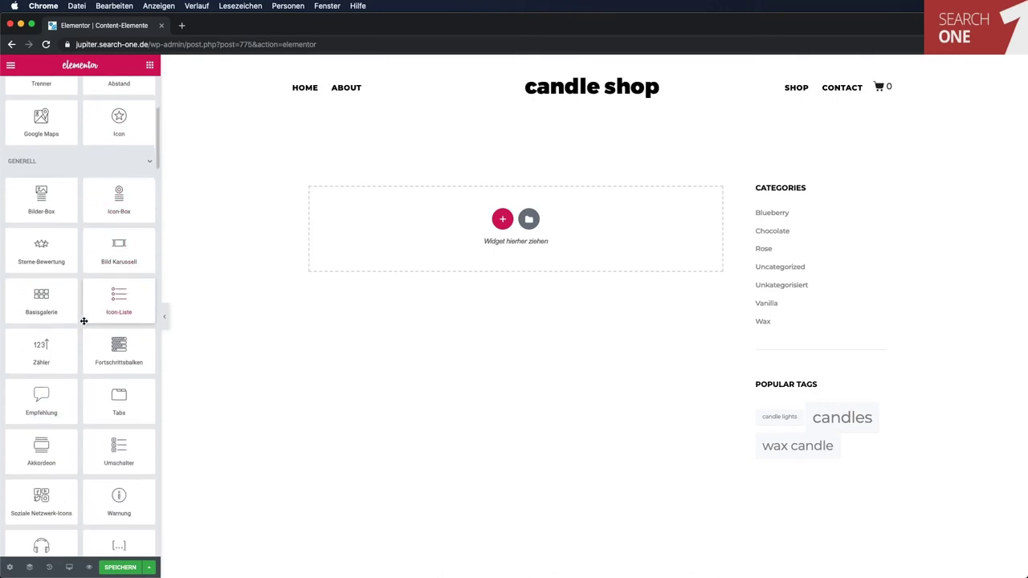
pyautogui.scroll(-2, 83, 321)
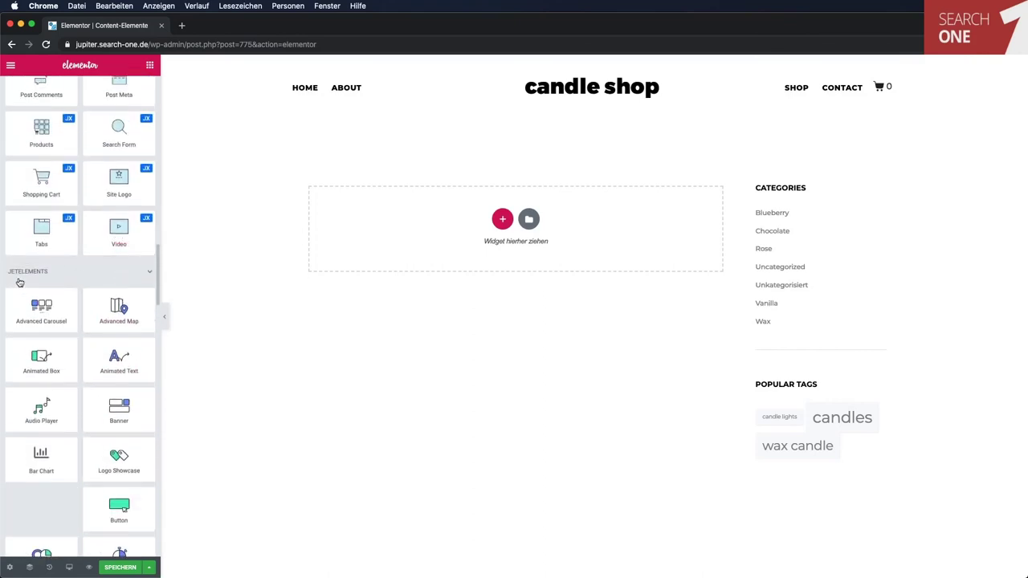
pyautogui.scroll(-10, 67, 321)
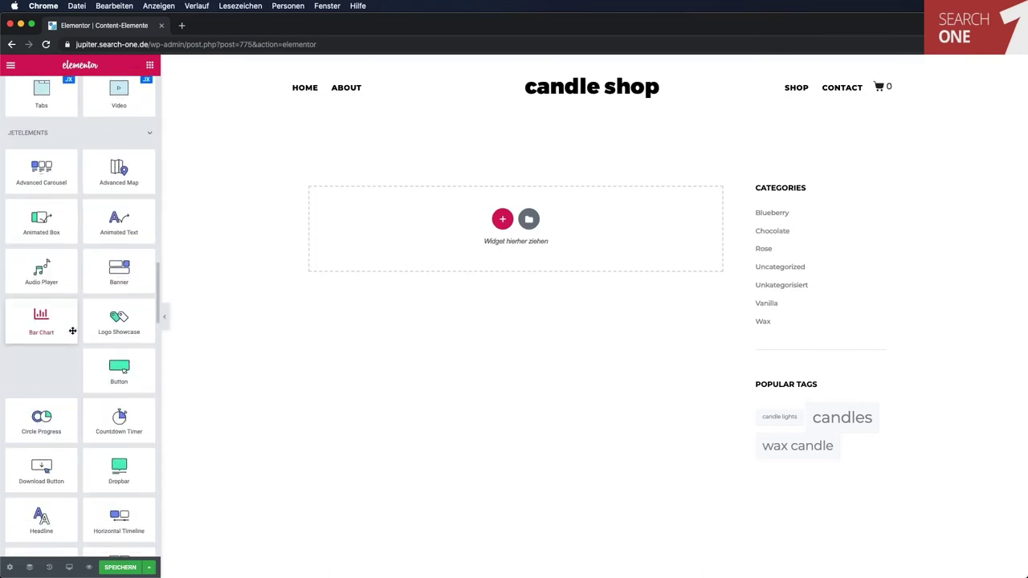
pyautogui.scroll(-10, 72, 330)
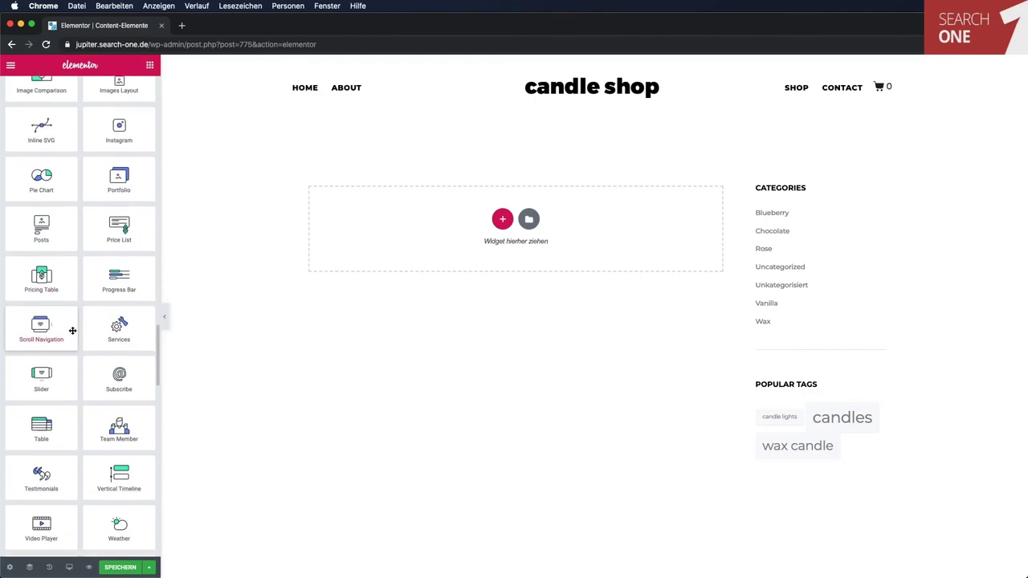
pyautogui.scroll(-8, 73, 330)
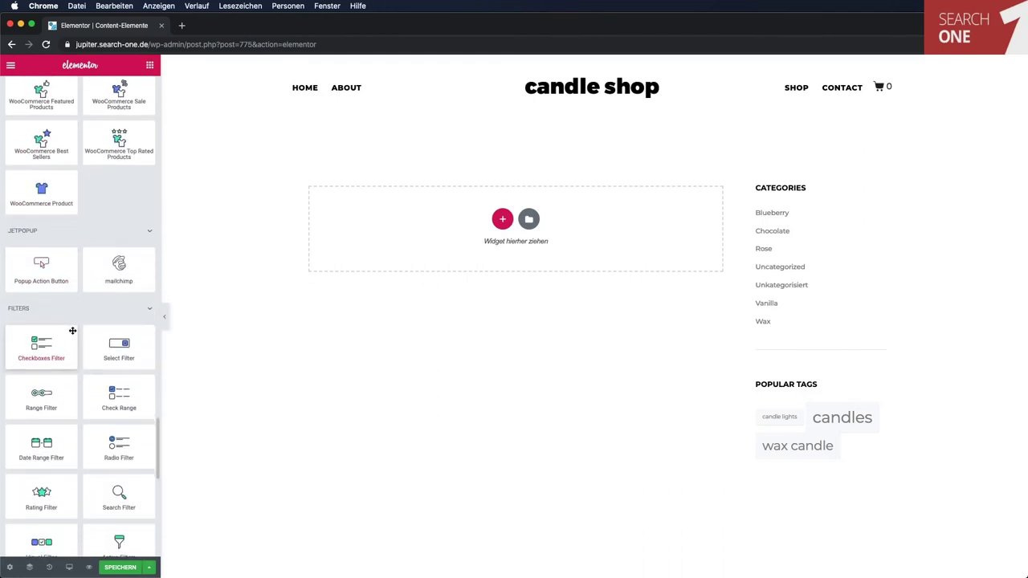
pyautogui.scroll(-3, 73, 330)
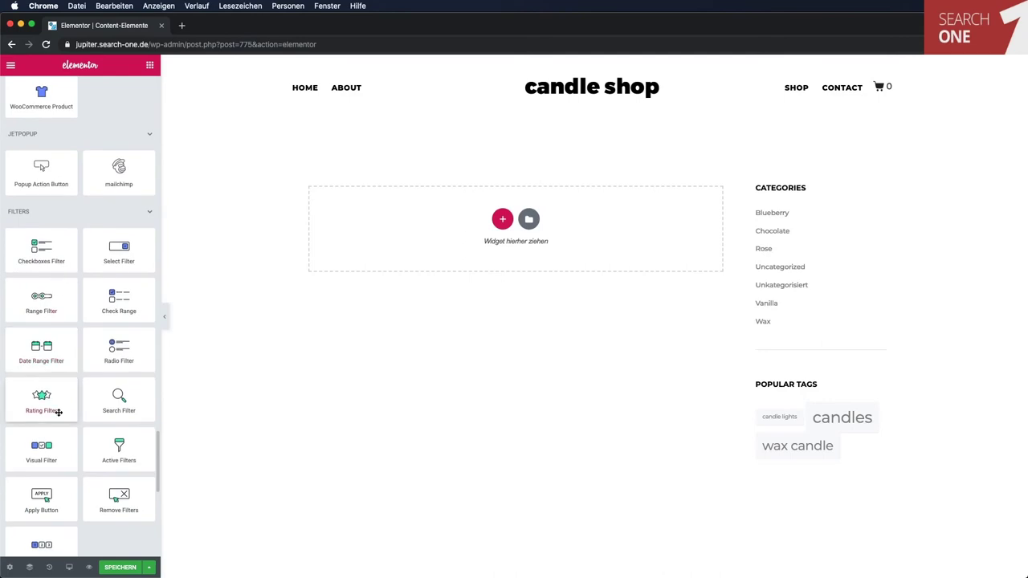
pyautogui.scroll(-11, 59, 412)
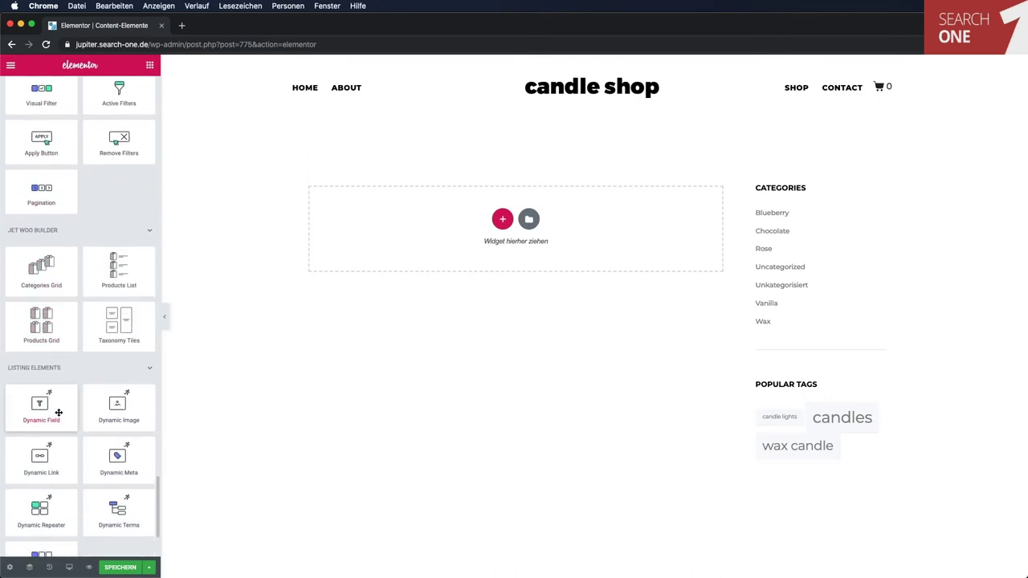
pyautogui.scroll(-5, 58, 412)
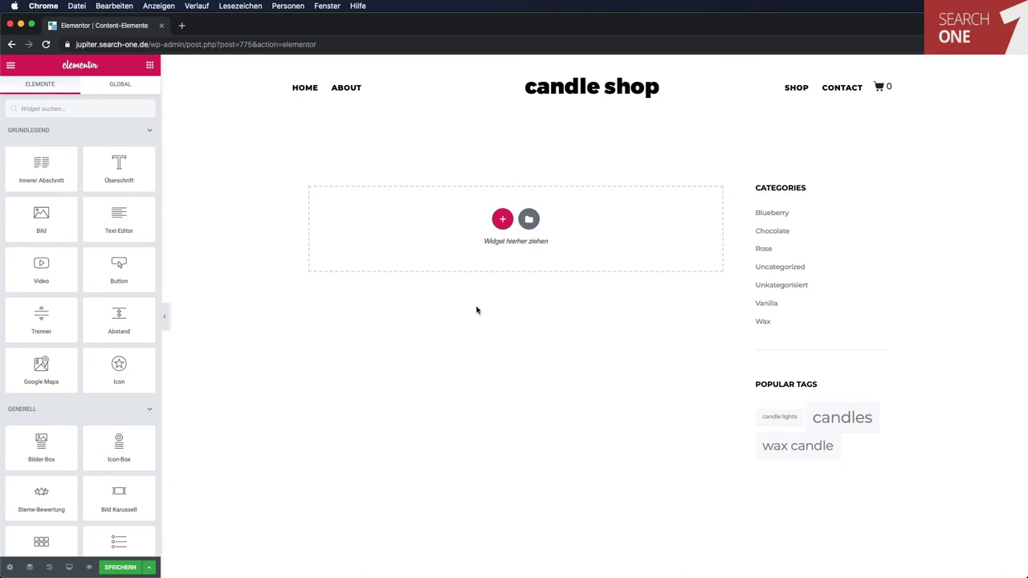
# Add a single-column section to the empty page and place a basic Überschrift widget in it.
pyautogui.click(502, 219)
pyautogui.click(377, 253)
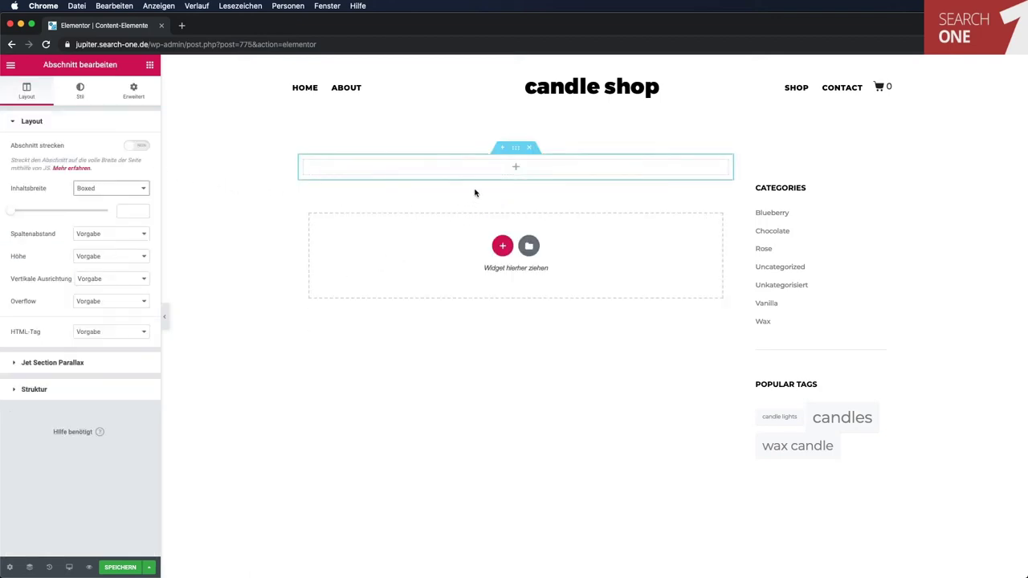
pyautogui.click(515, 167)
pyautogui.moveTo(151, 174); pyautogui.dragTo(520, 165)
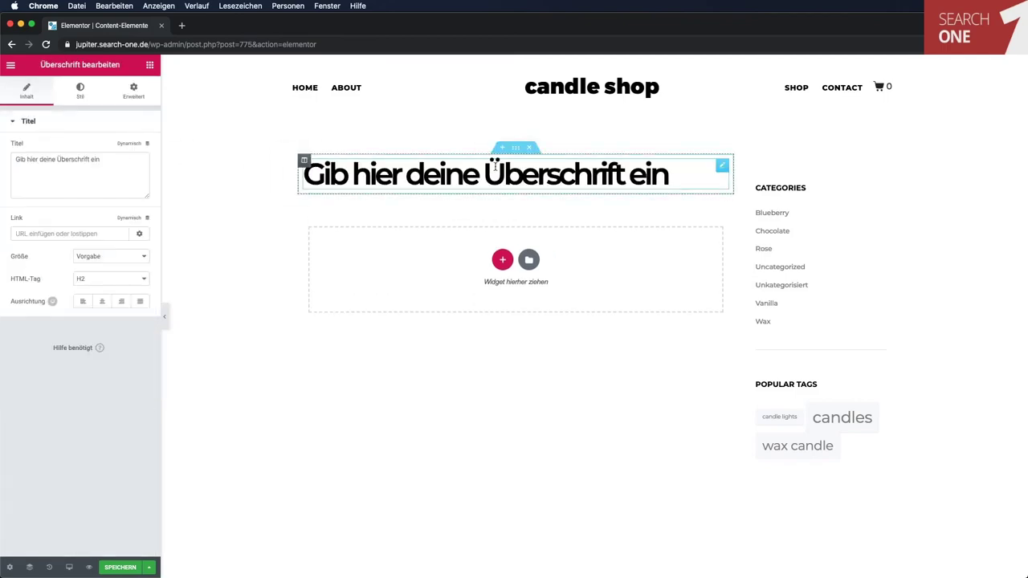
# Add a second single-column section below the first heading and place a Raven Heading widget in it.
pyautogui.click(502, 260)
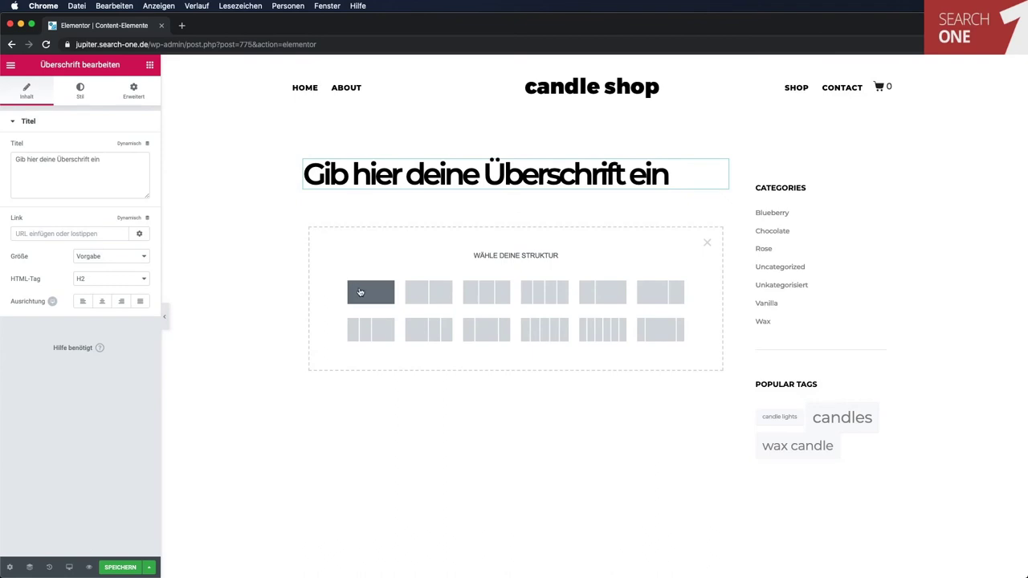
pyautogui.click(359, 290)
pyautogui.click(149, 65)
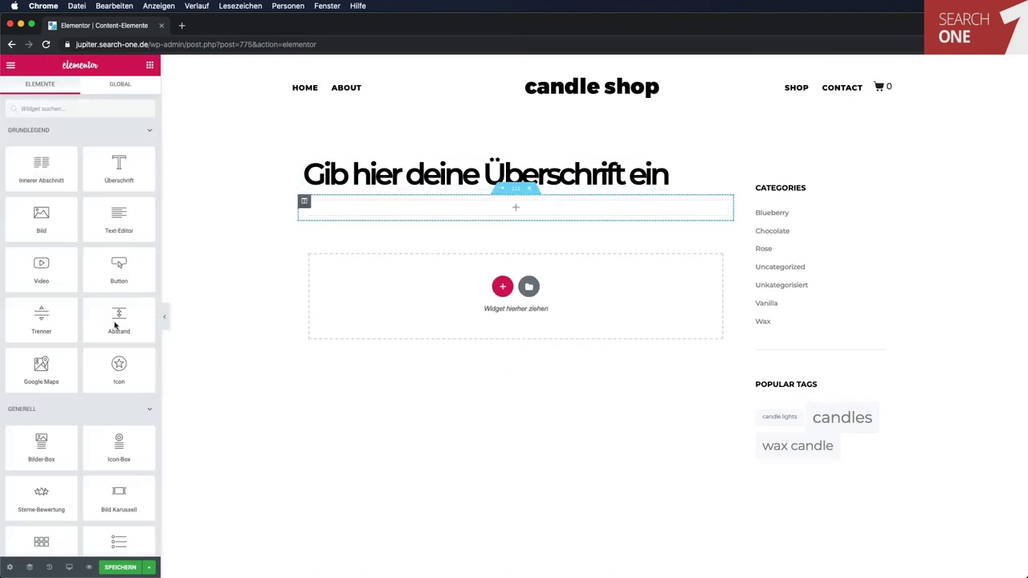
pyautogui.scroll(-10, 61, 380)
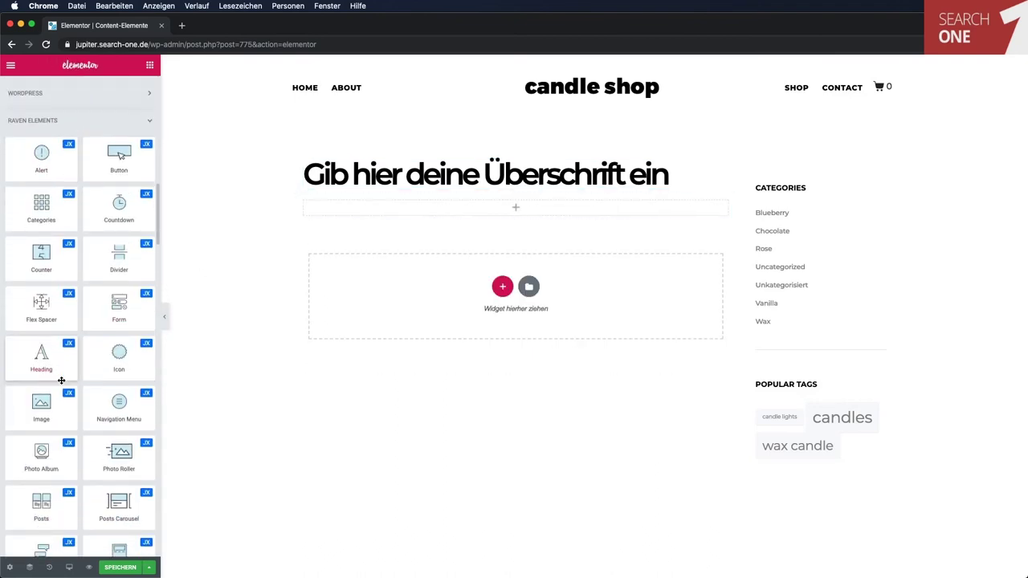
pyautogui.moveTo(48, 353); pyautogui.dragTo(530, 210)
pyautogui.click(260, 319)
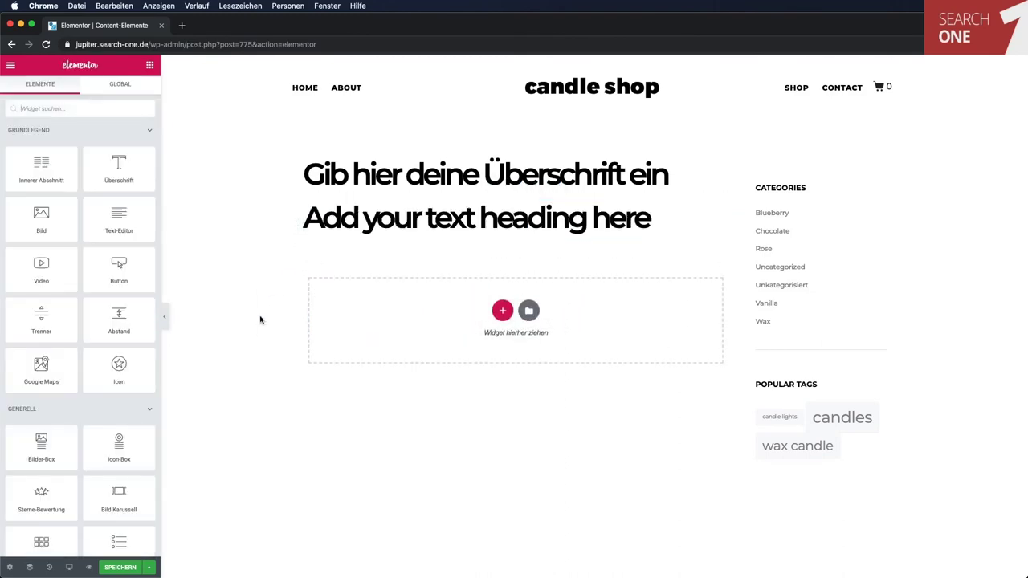
# Compare the content and settings options of the Raven Heading widget with those of the basic Überschrift widget.
pyautogui.click(343, 201)
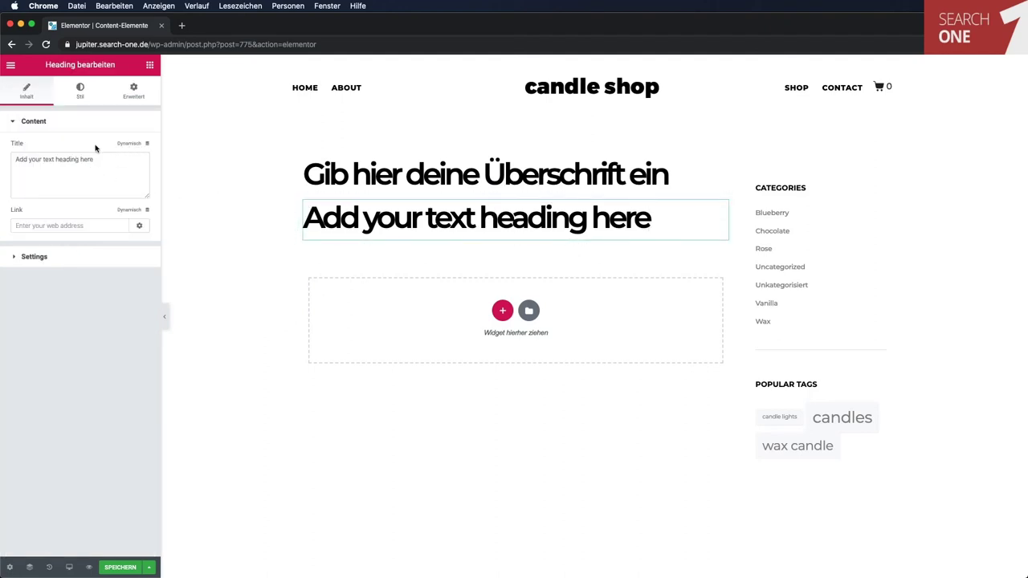
pyautogui.click(44, 258)
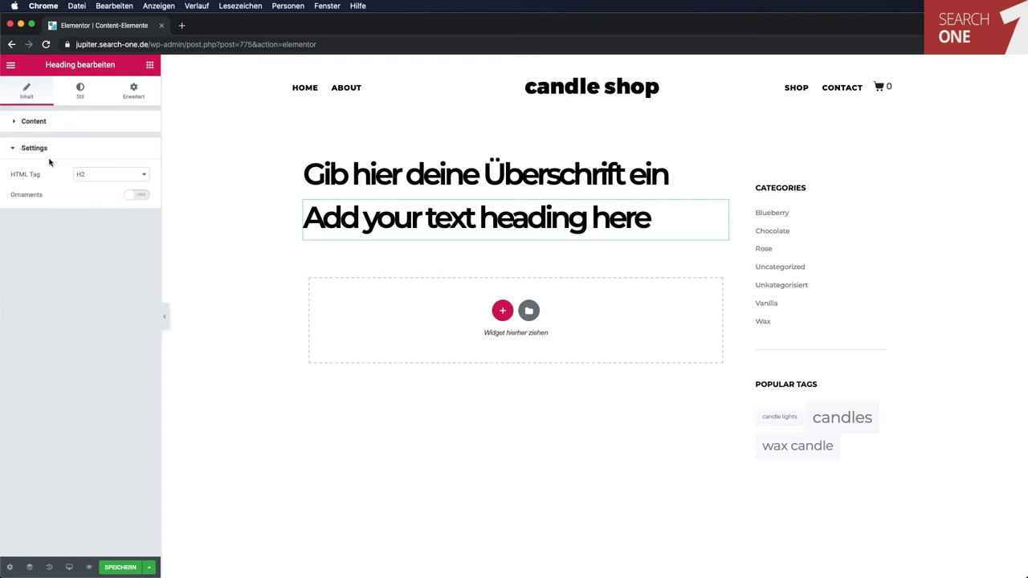
pyautogui.click(462, 178)
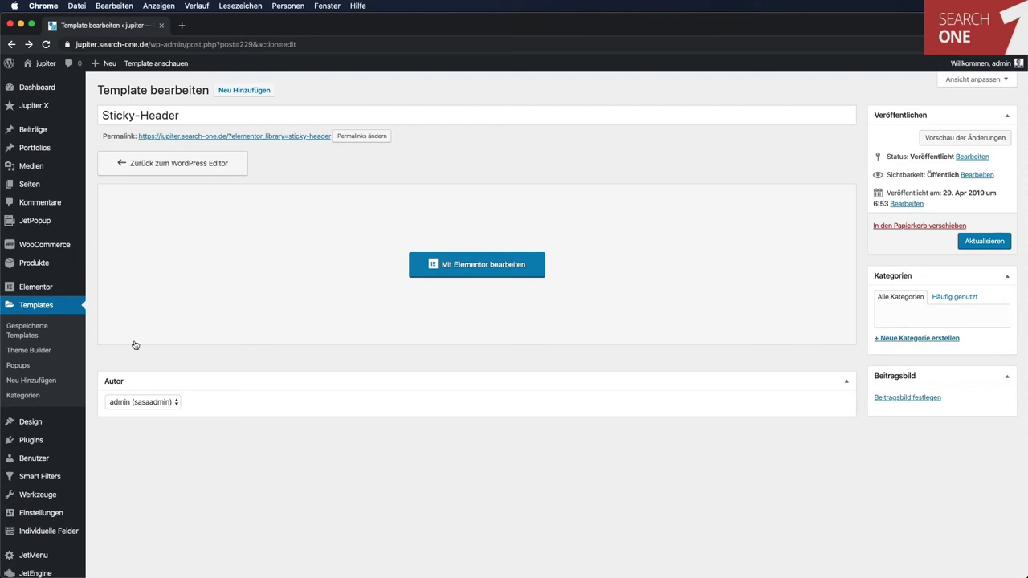
# Open the saved Sticky-Header template in Elementor, inspect its Site Logo widget settings and exit the editor.
pyautogui.click(50, 306)
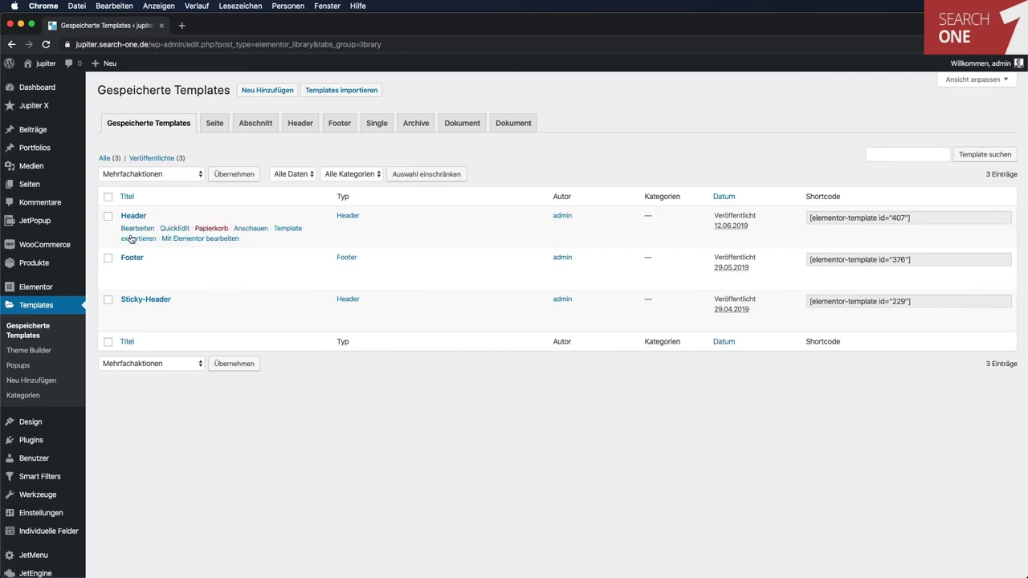
pyautogui.click(148, 300)
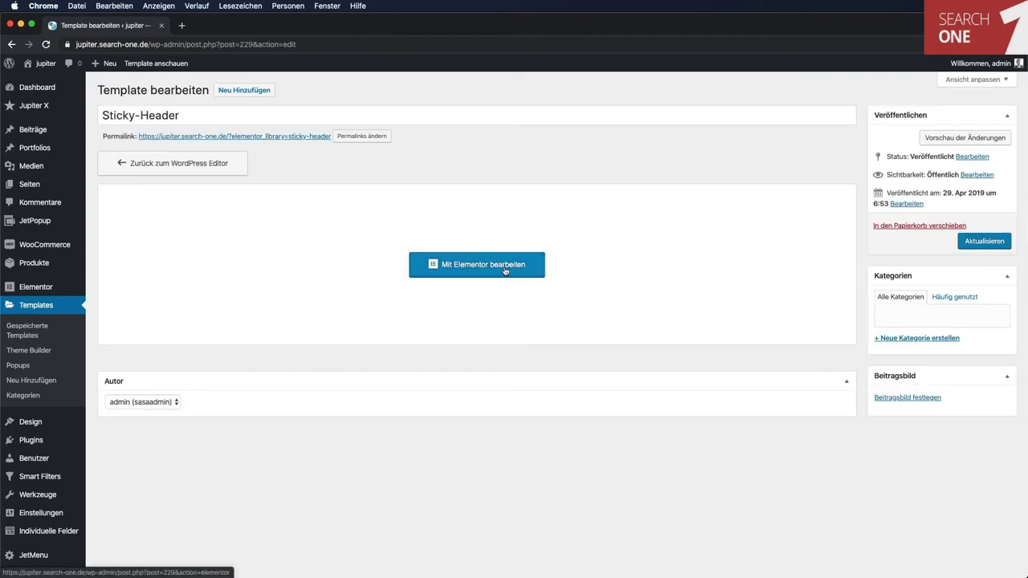
pyautogui.click(486, 273)
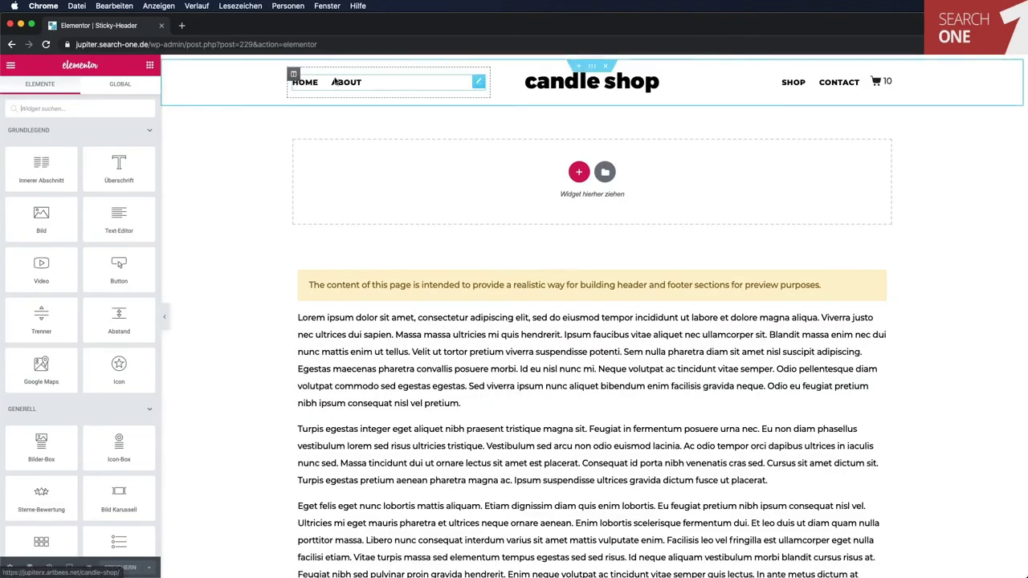
pyautogui.click(596, 90)
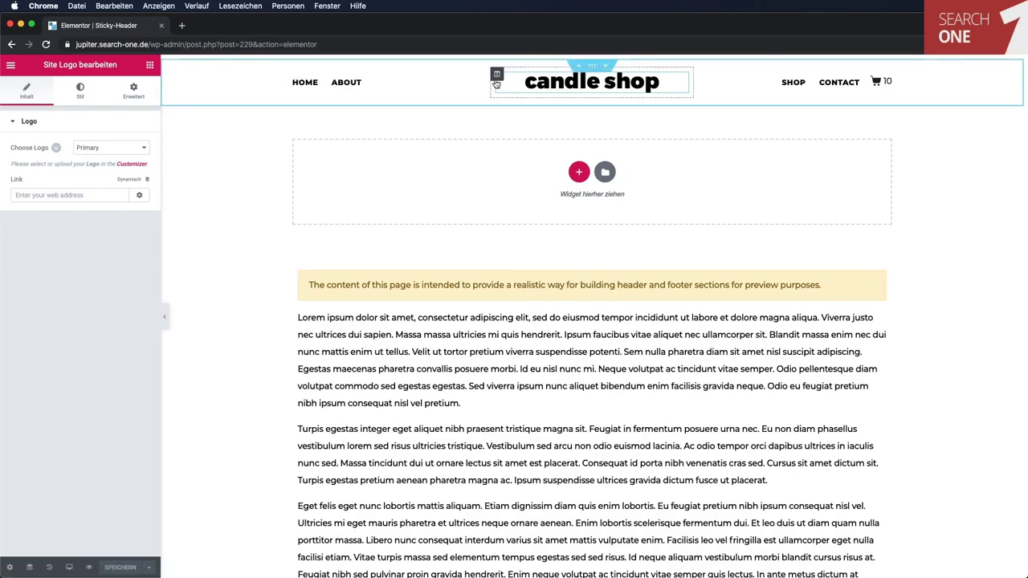
pyautogui.click(11, 65)
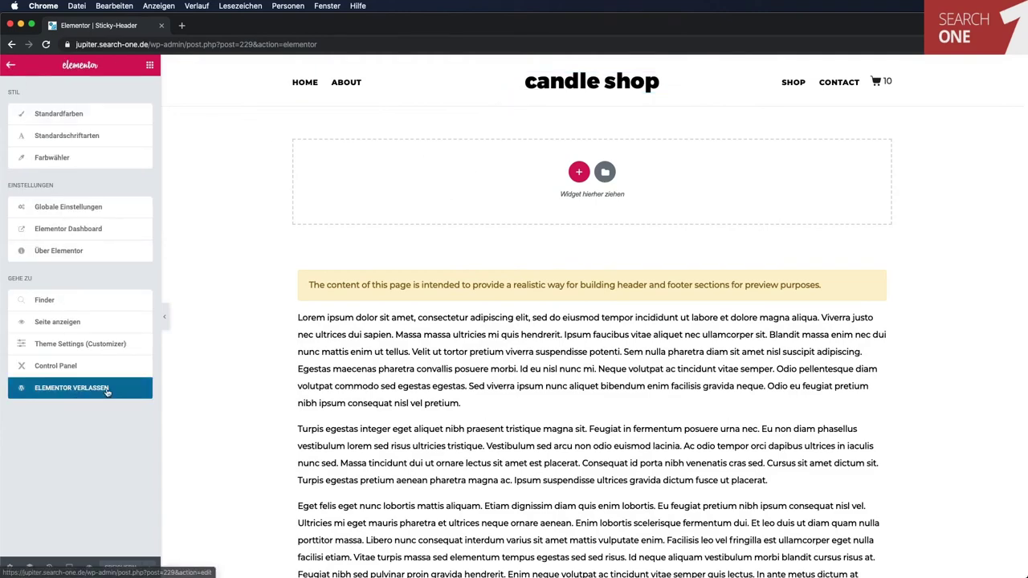
pyautogui.click(107, 390)
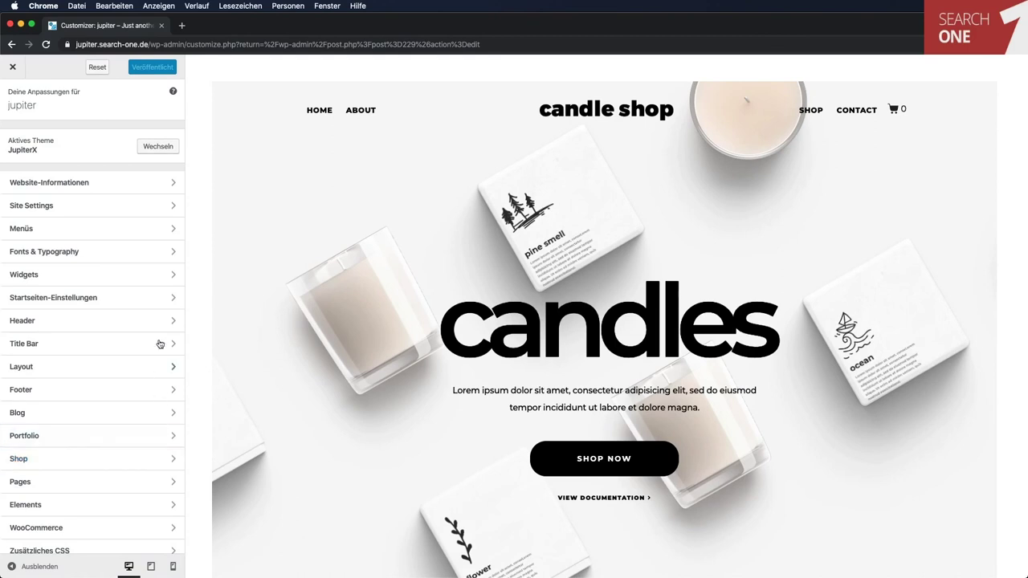
# Look through the Customizer's menu settings, the available font families and the list of typography elements.
pyautogui.click(55, 258)
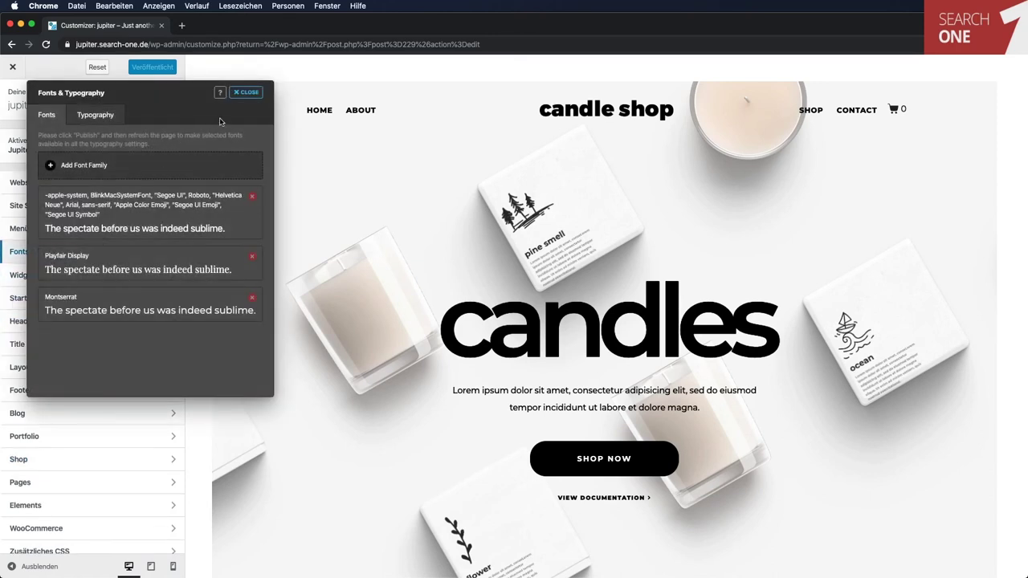
pyautogui.click(247, 93)
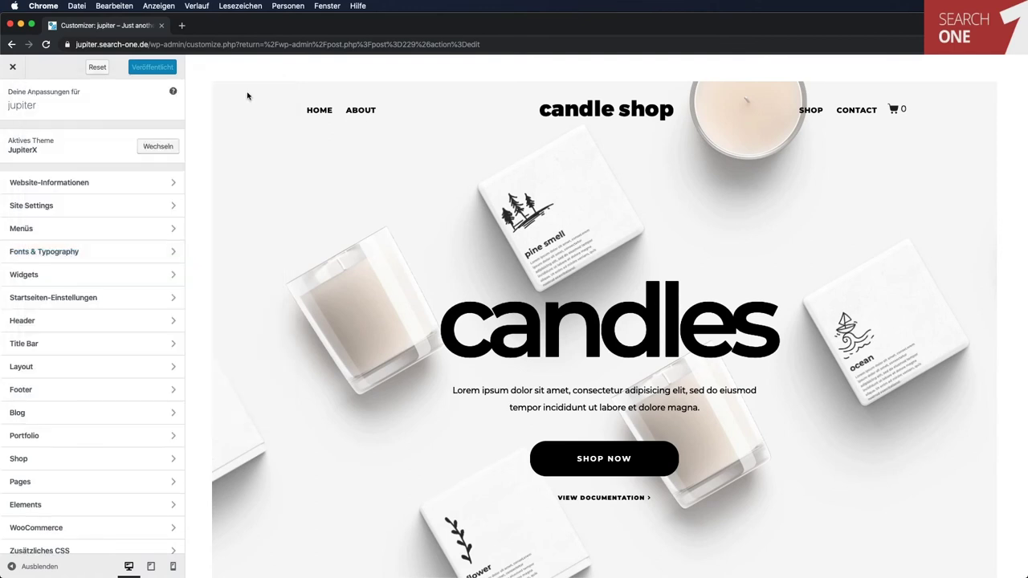
pyautogui.click(56, 229)
pyautogui.click(13, 98)
pyautogui.click(56, 252)
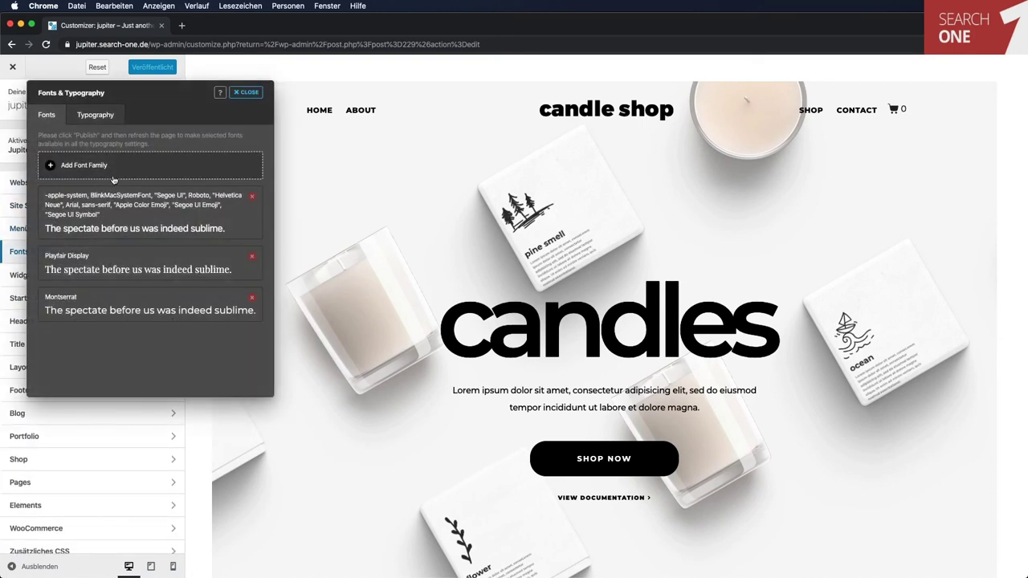
pyautogui.click(99, 119)
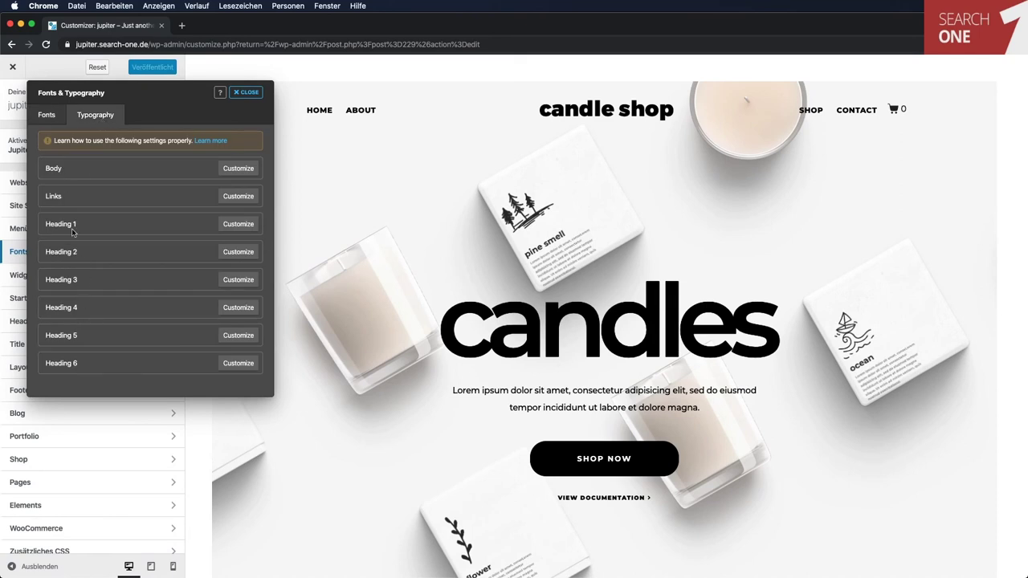
# Try the system font stack and Playfair Display as Body font, ending on the system font stack.
pyautogui.click(236, 168)
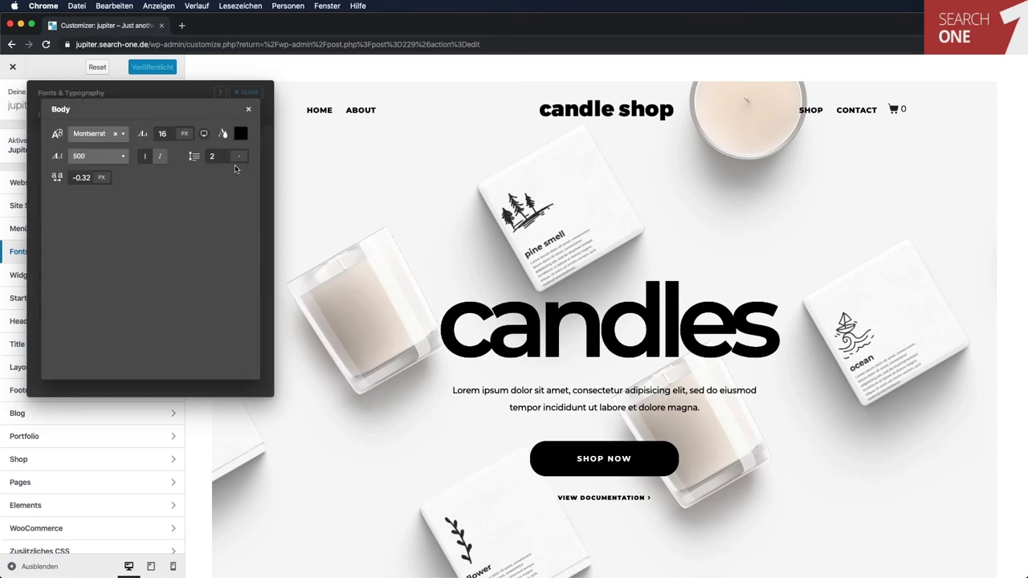
pyautogui.click(95, 134)
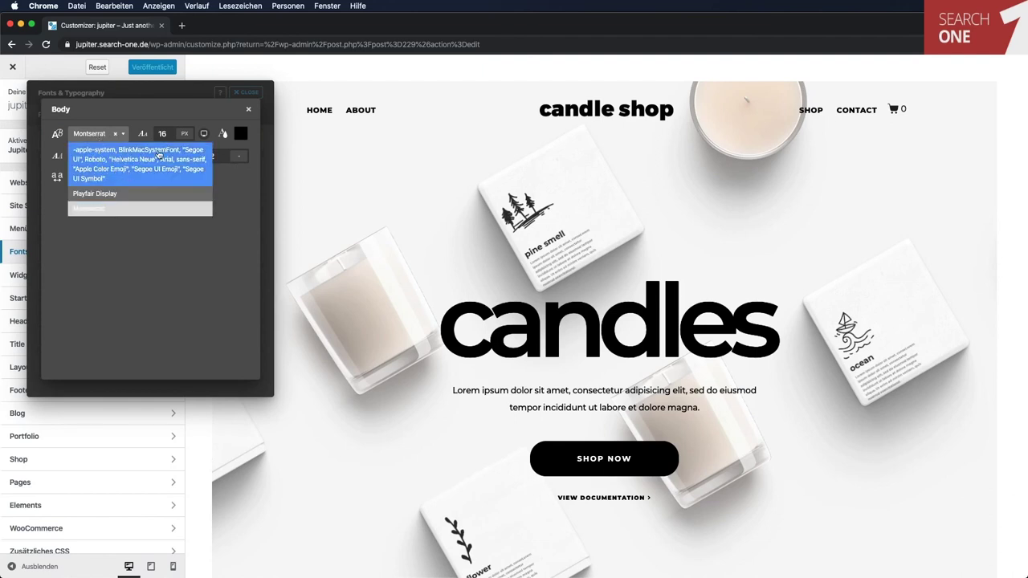
pyautogui.click(172, 160)
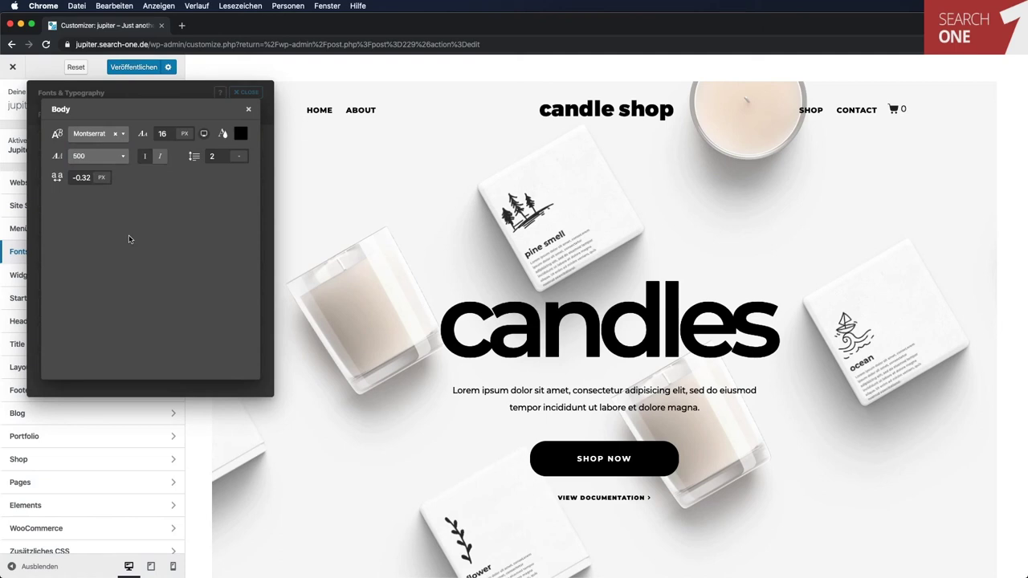
pyautogui.click(121, 135)
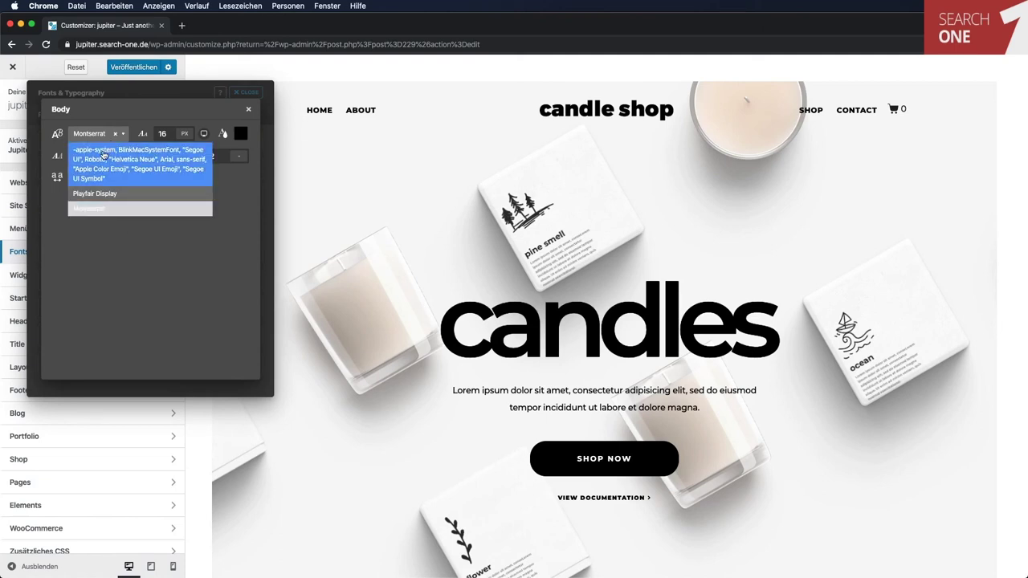
pyautogui.click(124, 163)
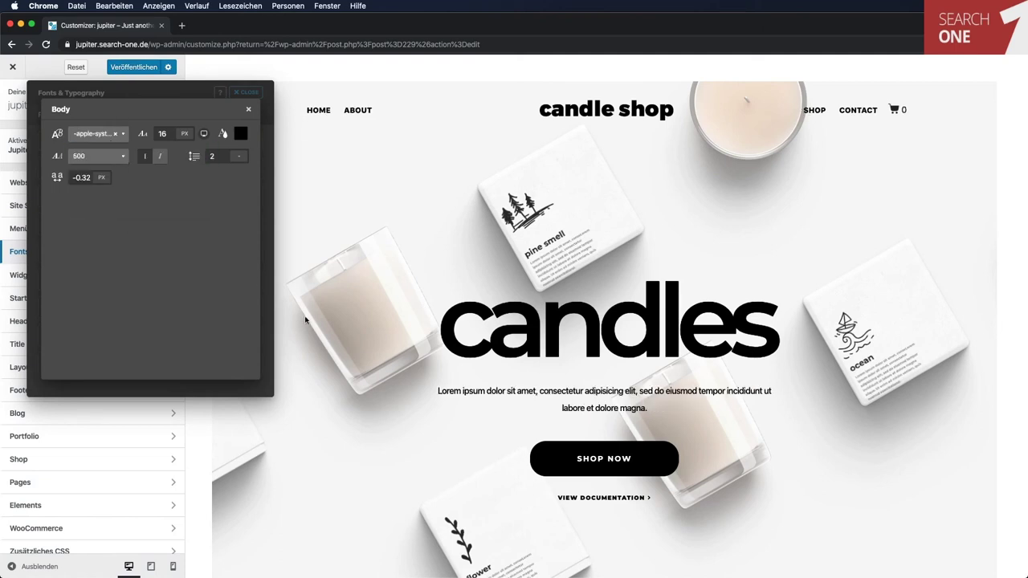
pyautogui.click(95, 141)
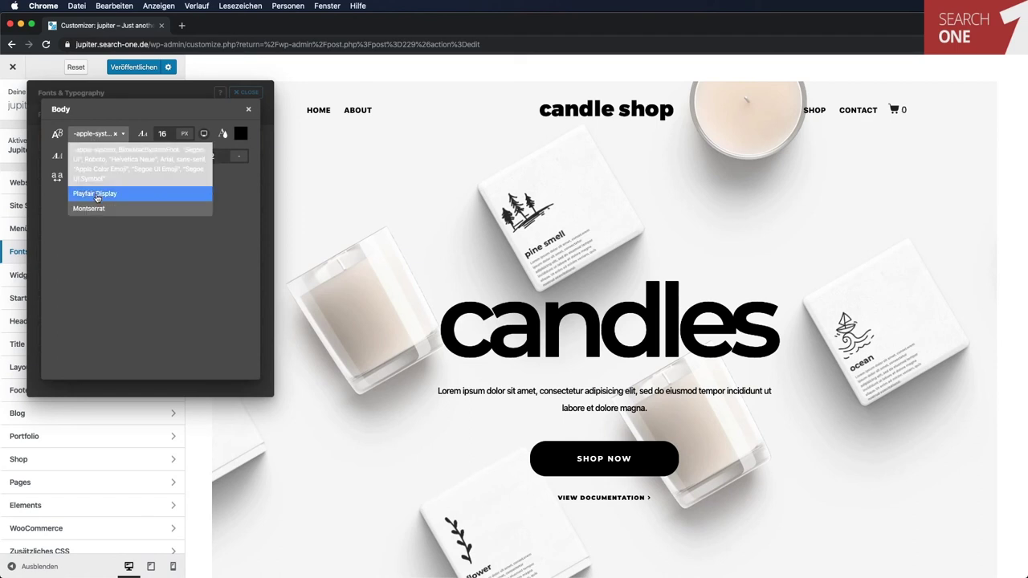
pyautogui.click(96, 196)
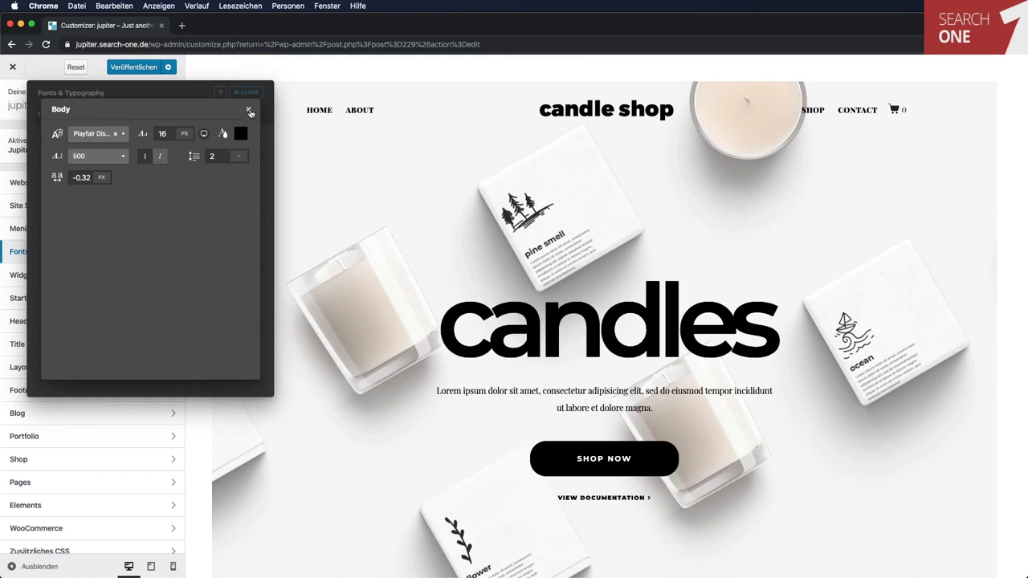
pyautogui.click(110, 136)
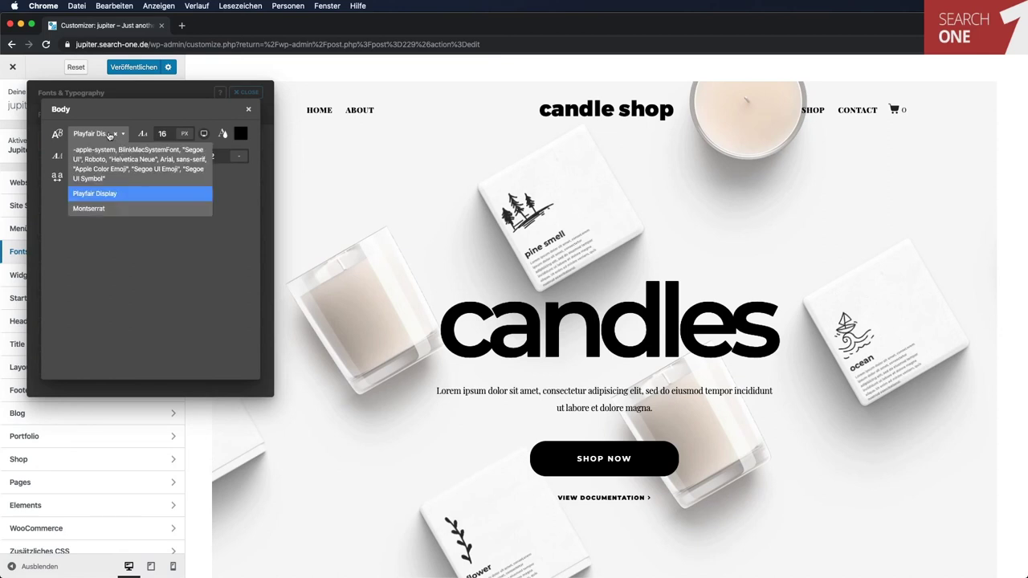
pyautogui.click(99, 158)
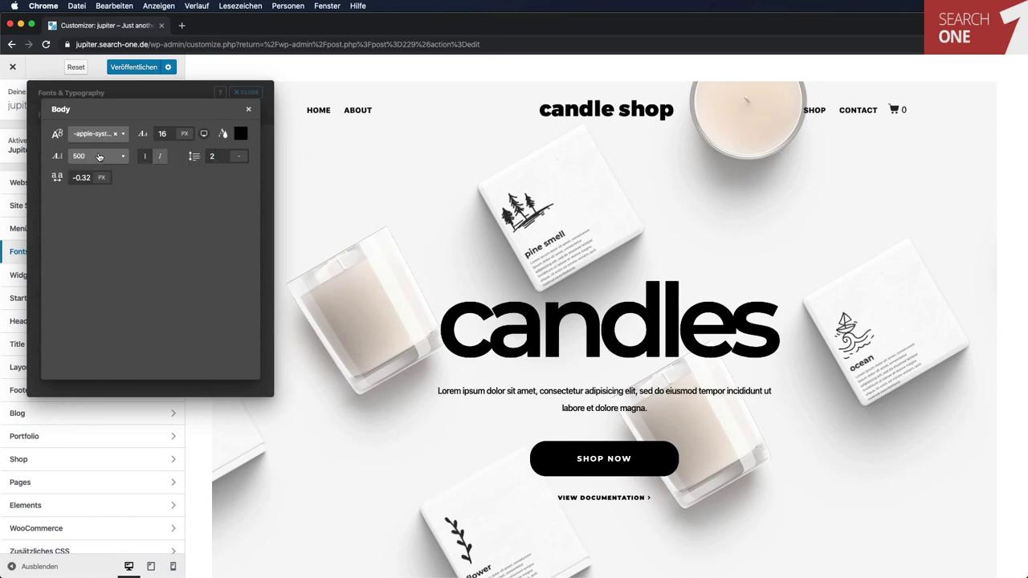
pyautogui.click(248, 108)
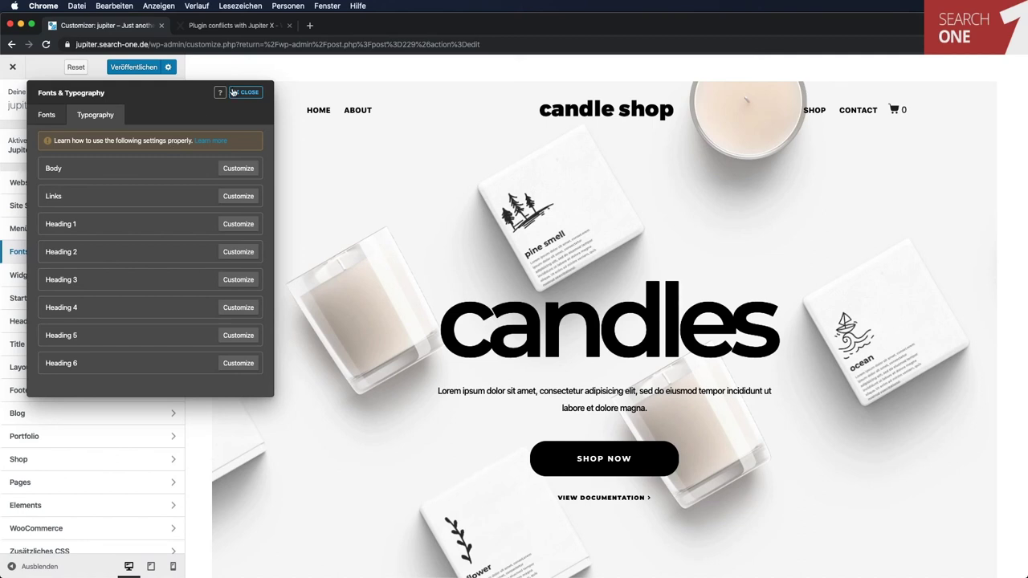
# Read the Artbees article on plugin conflicts with Jupiter X down to its Elementor font section, and return to the Customizer.
pyautogui.click(249, 26)
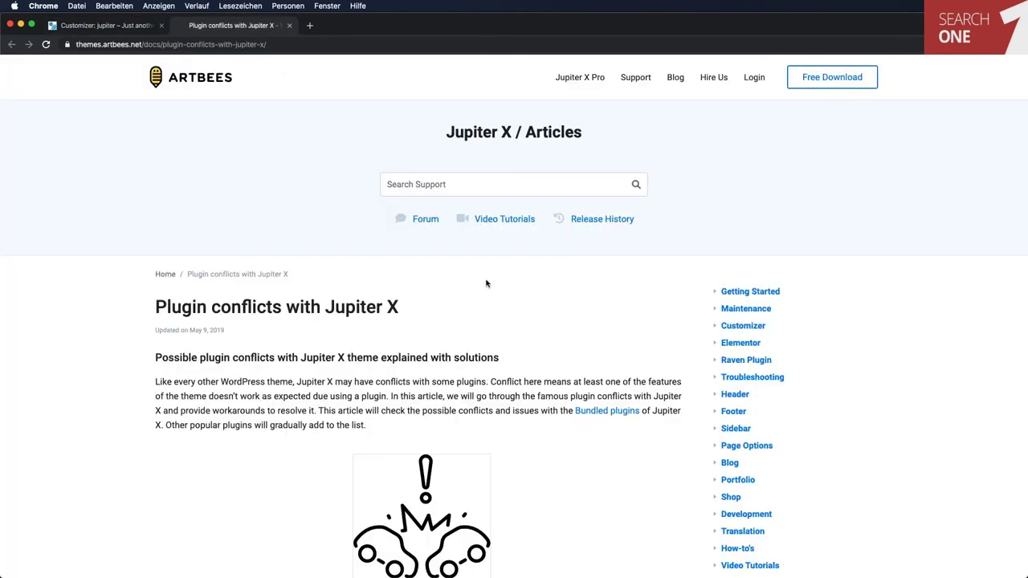
pyautogui.scroll(-3, 522, 313)
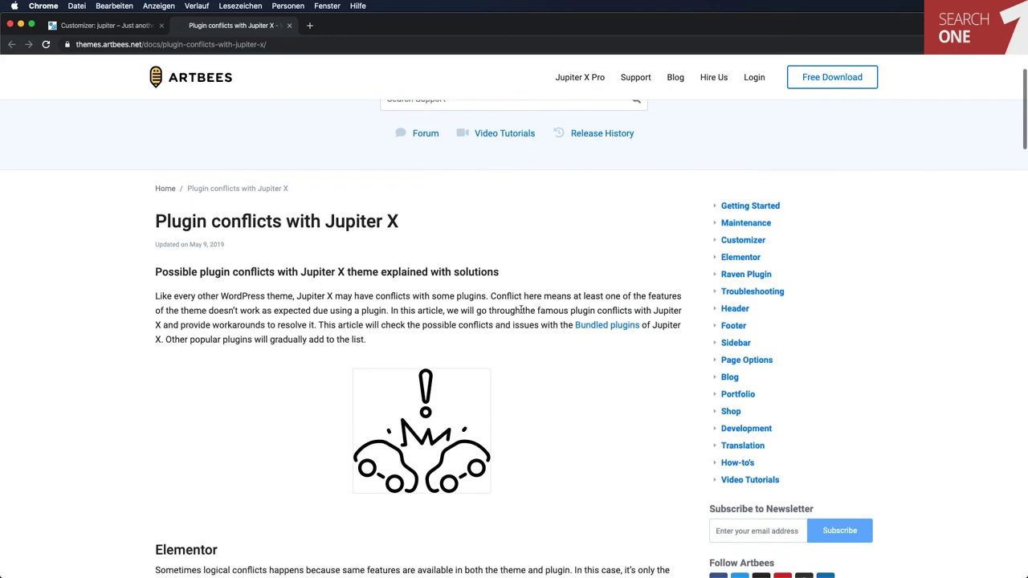
pyautogui.scroll(-2, 521, 310)
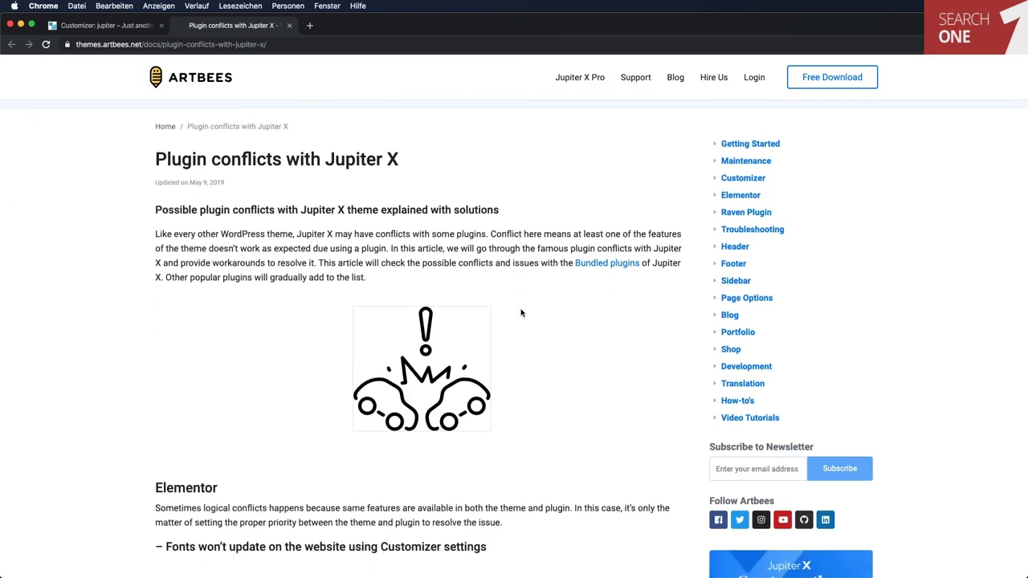
pyautogui.scroll(-5, 521, 313)
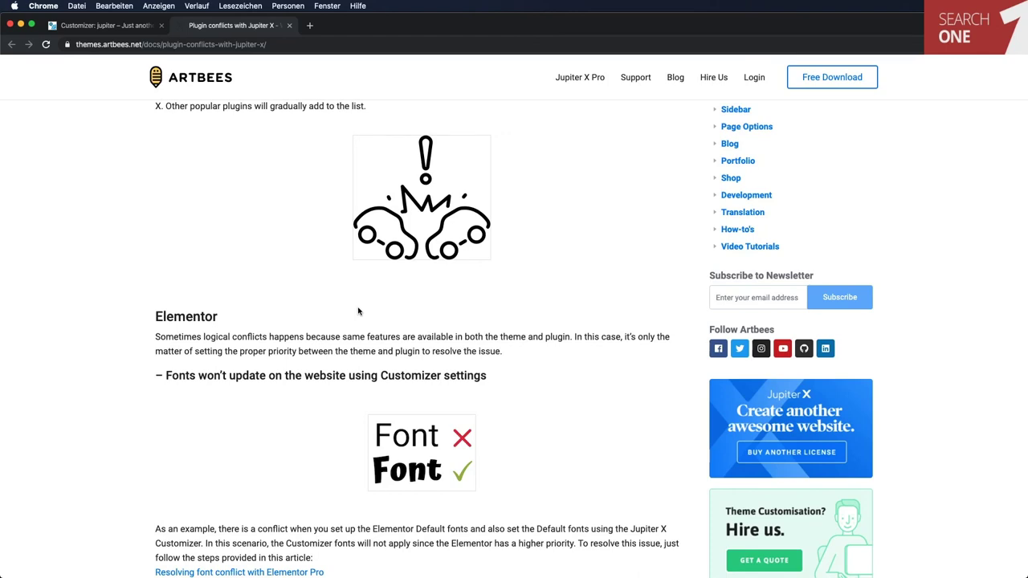
pyautogui.hotkey('ctrl', 'shift', 'Tab')
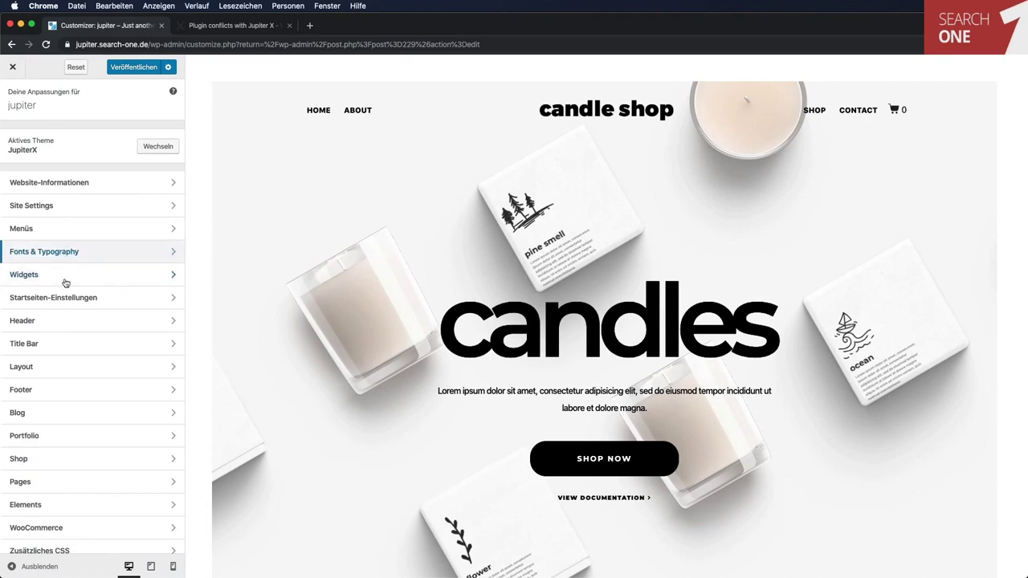
# View the Customizer's Portfolio section and leave the Customizer, discarding the unpublished changes.
pyautogui.scroll(-1, 74, 305)
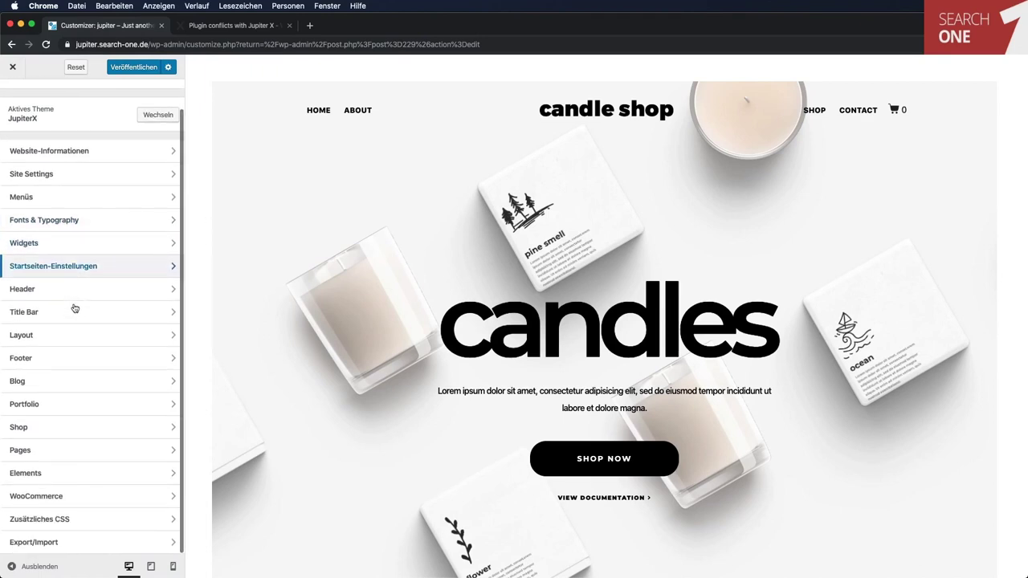
pyautogui.click(40, 406)
pyautogui.click(12, 97)
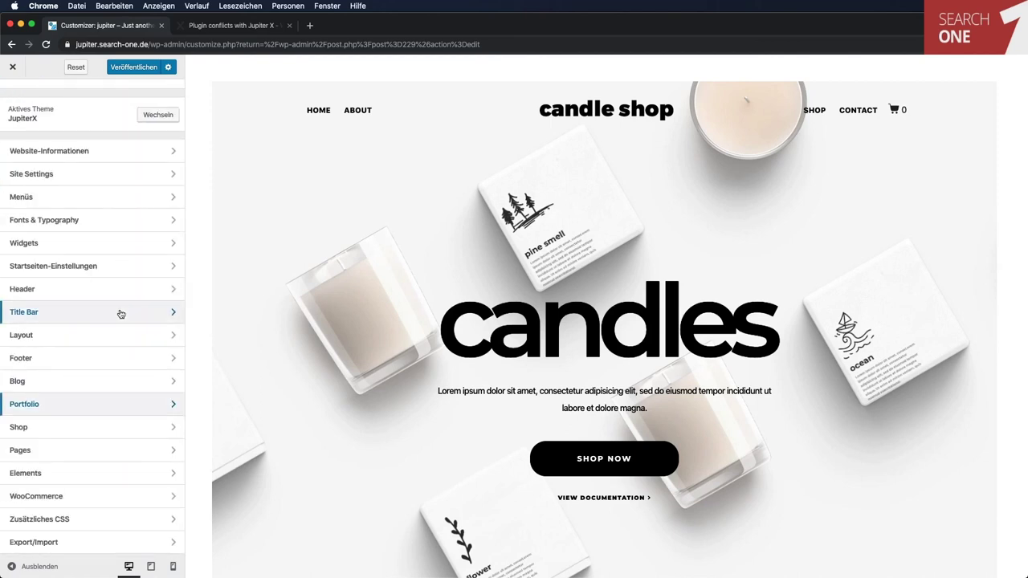
pyautogui.click(15, 70)
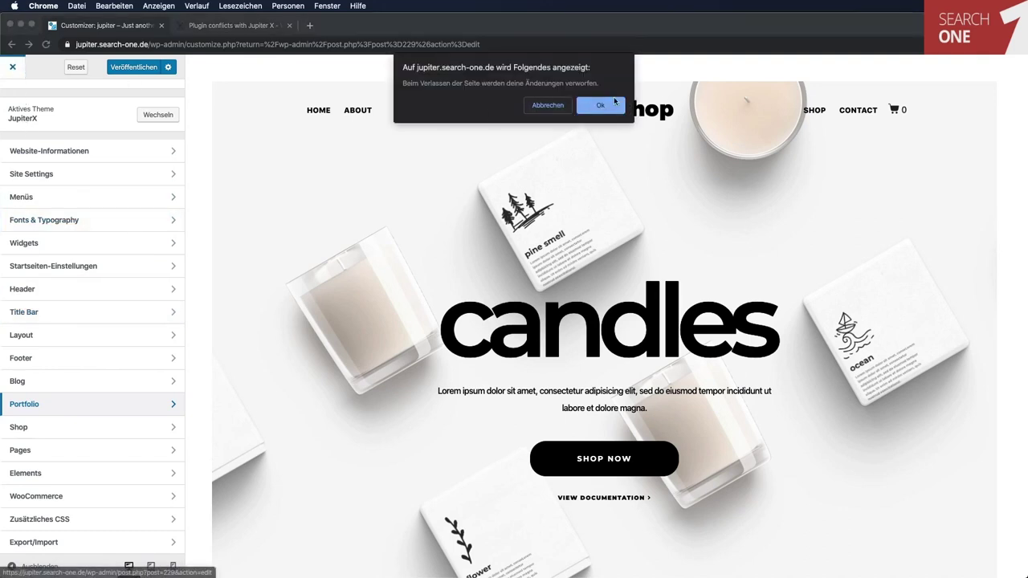
pyautogui.click(617, 106)
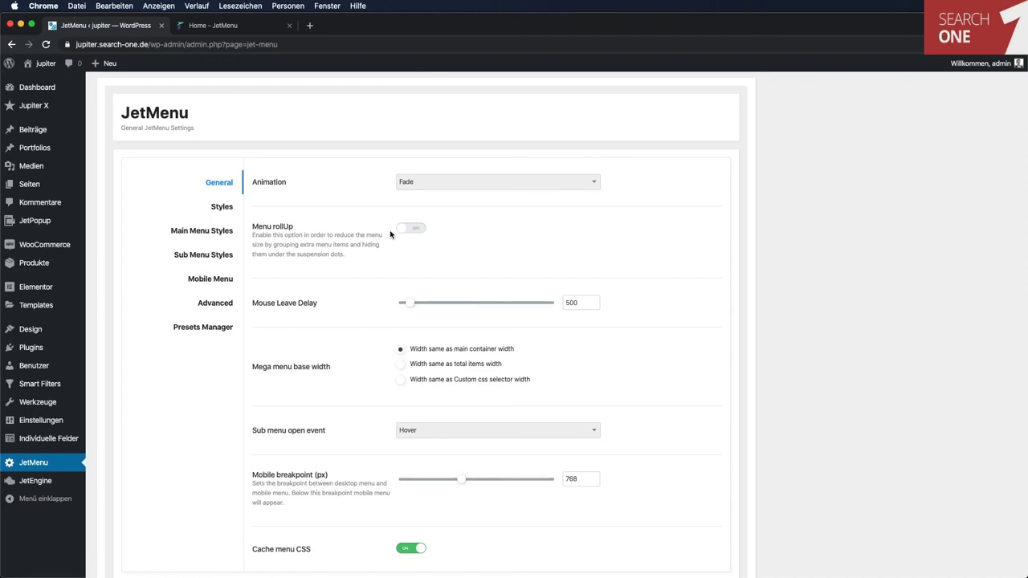
# Preview the drop-down, multimedia and portfolio mega menus on the JetMenu demo site and close the demo.
pyautogui.click(239, 31)
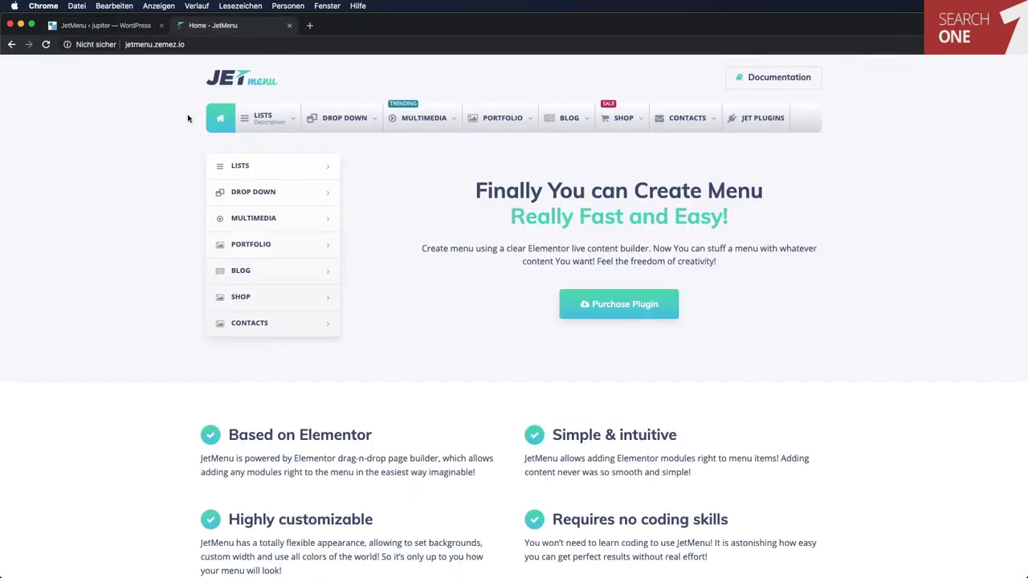
pyautogui.moveTo(270, 118)
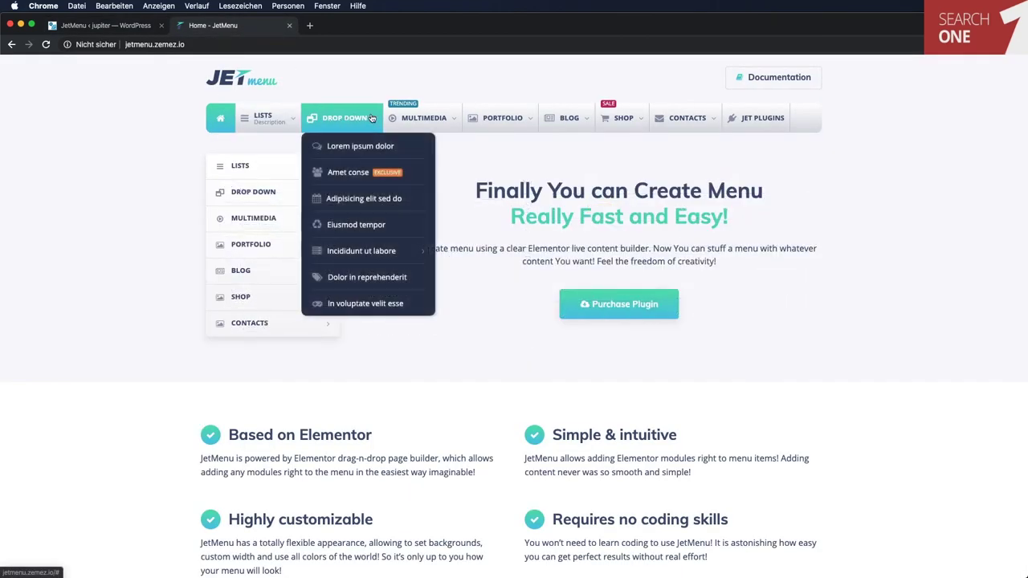
pyautogui.moveTo(436, 119)
pyautogui.moveTo(489, 119)
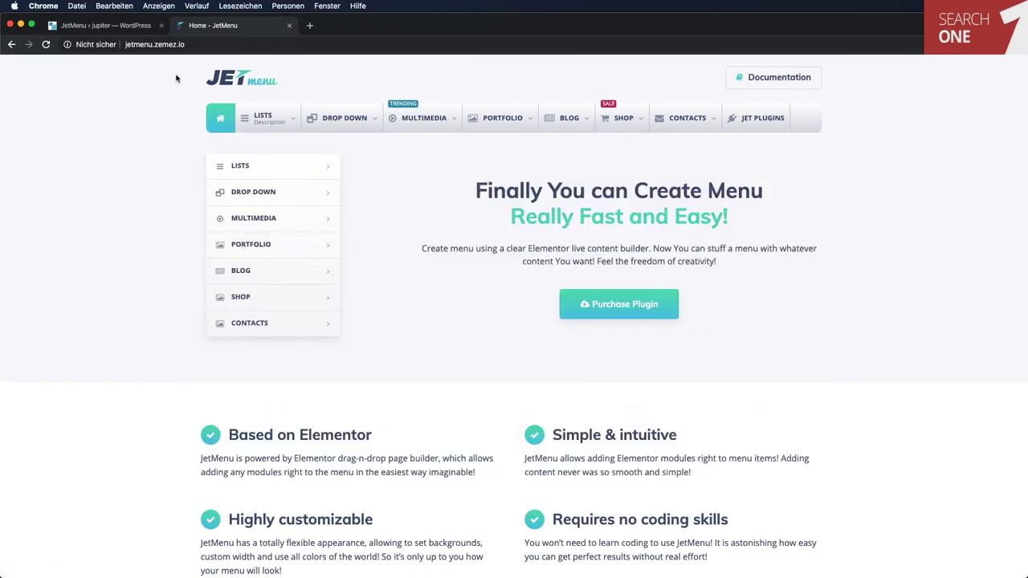
pyautogui.press('super+w')
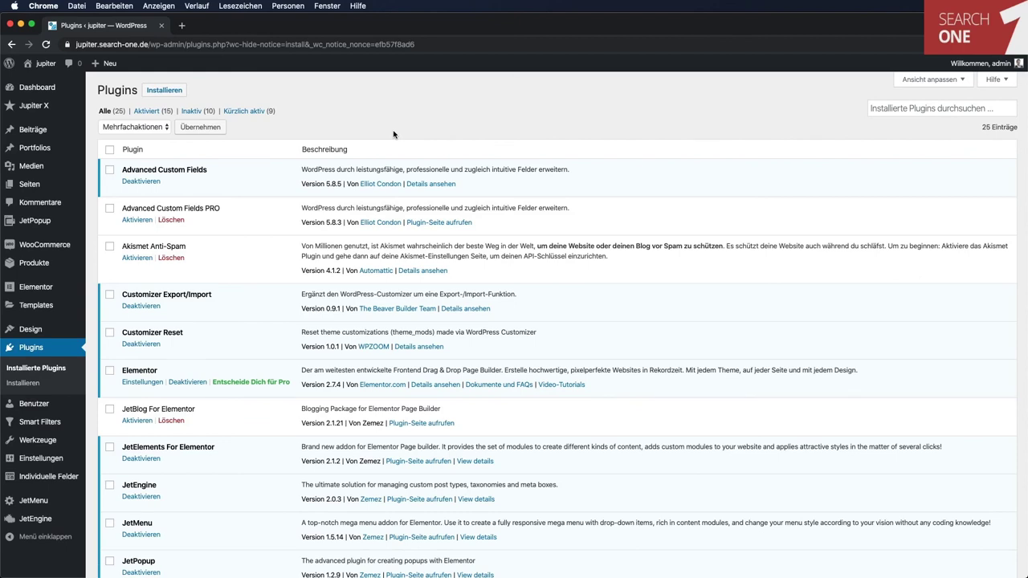
# Filter the installed plugins to the inactive ones and review the list.
pyautogui.click(191, 112)
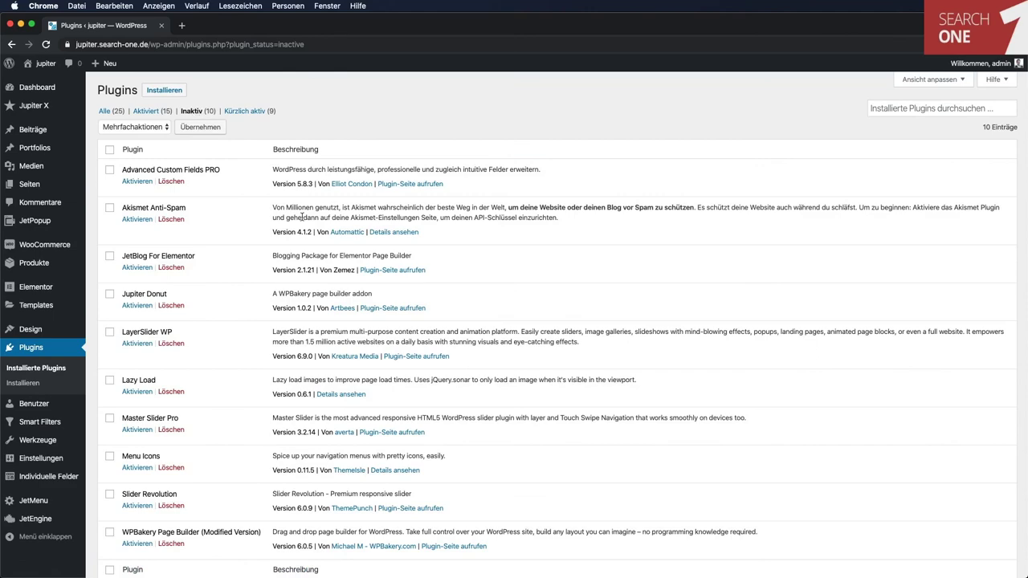
pyautogui.scroll(-3, 306, 230)
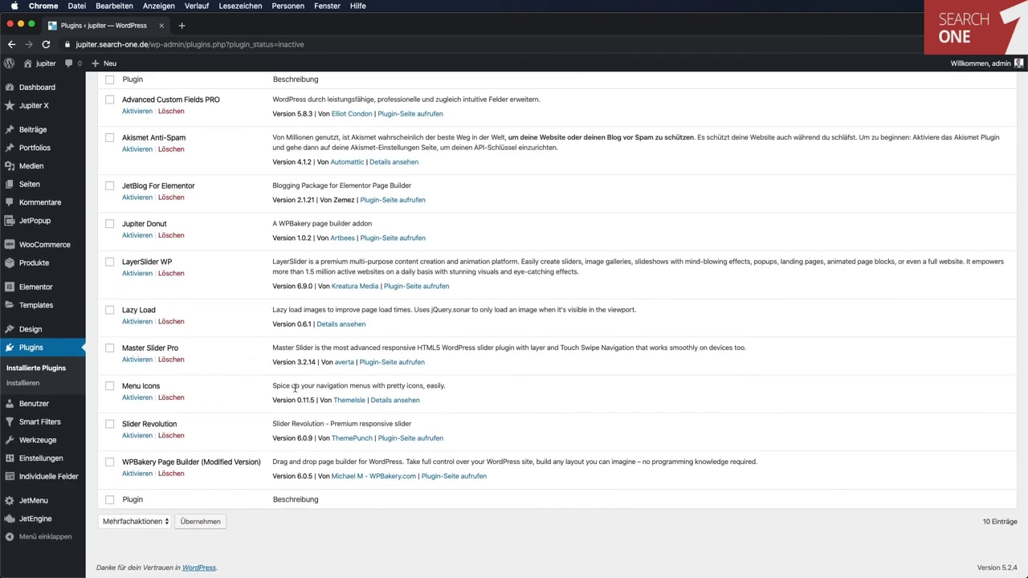
# Switch from the plugin list to the Jupiter X demo site and examine its pre-built website categories, feature overview and included premium plugins.
pyautogui.scroll(3, 296, 389)
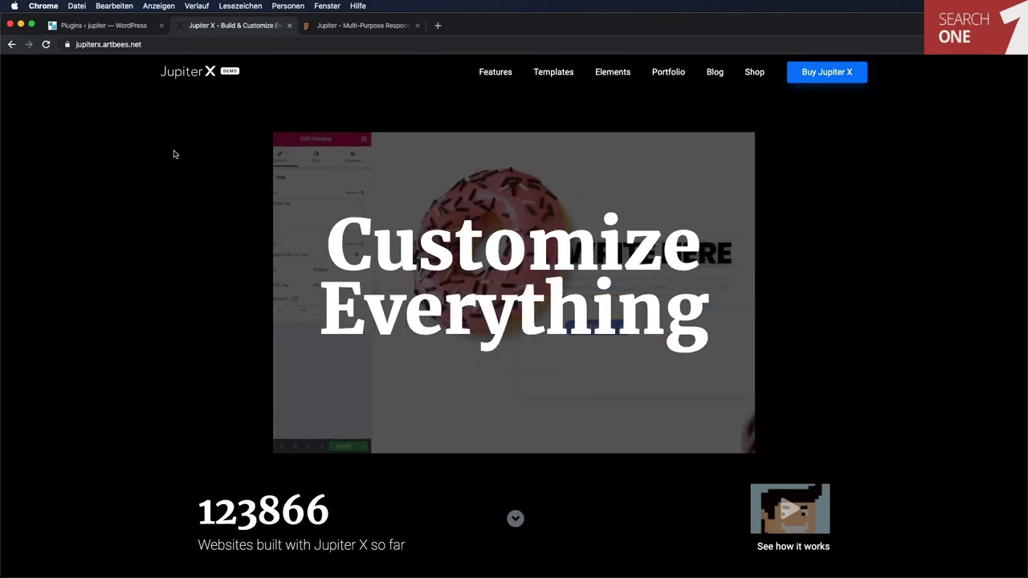
pyautogui.scroll(-10, 937, 337)
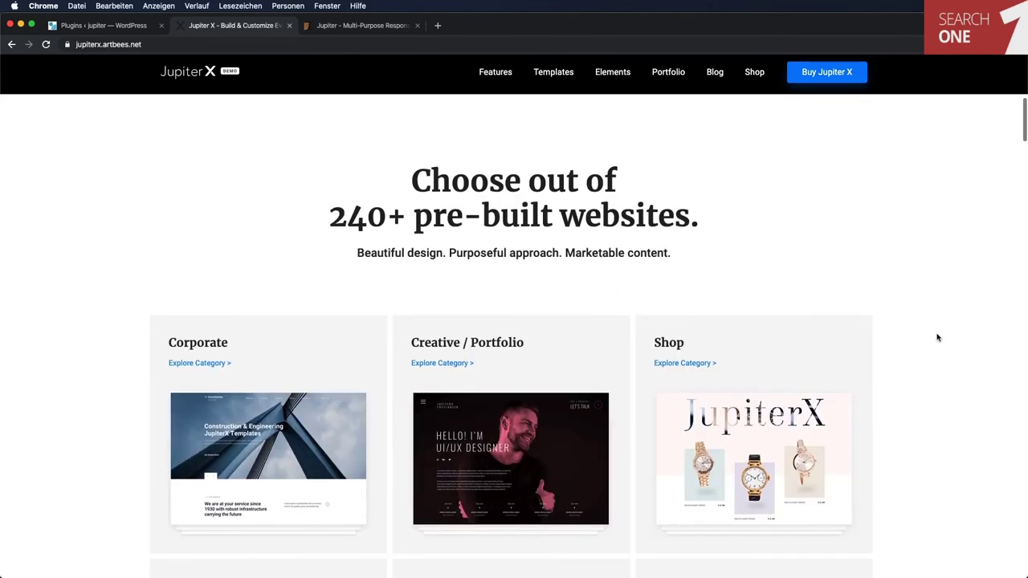
pyautogui.scroll(-8, 937, 337)
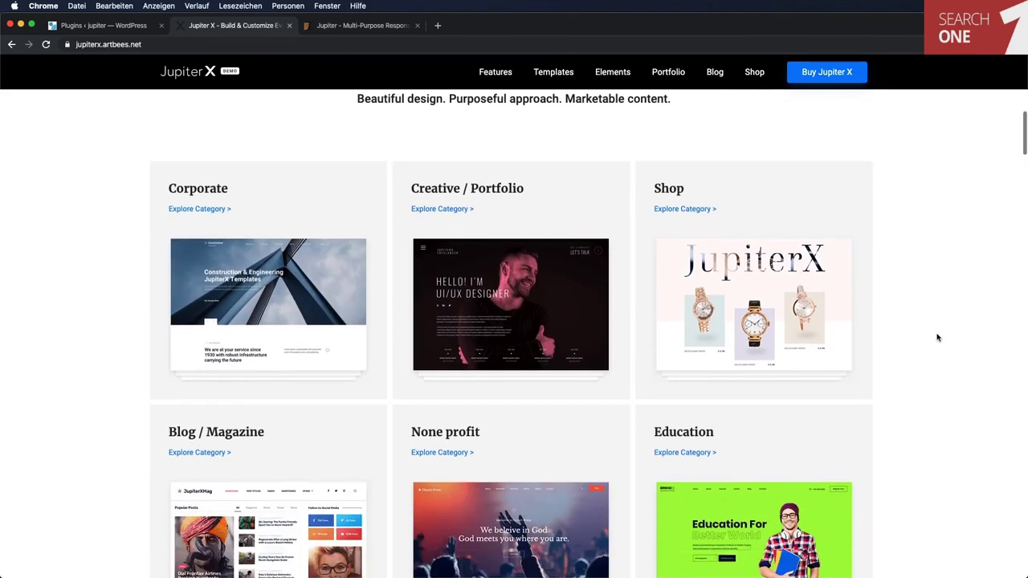
pyautogui.scroll(10, 938, 337)
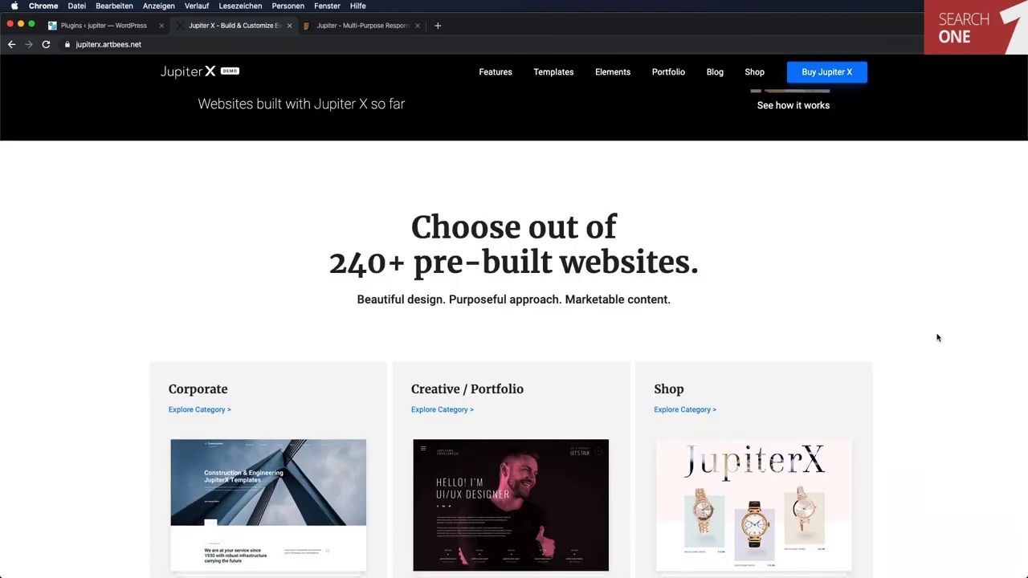
pyautogui.scroll(-8, 937, 338)
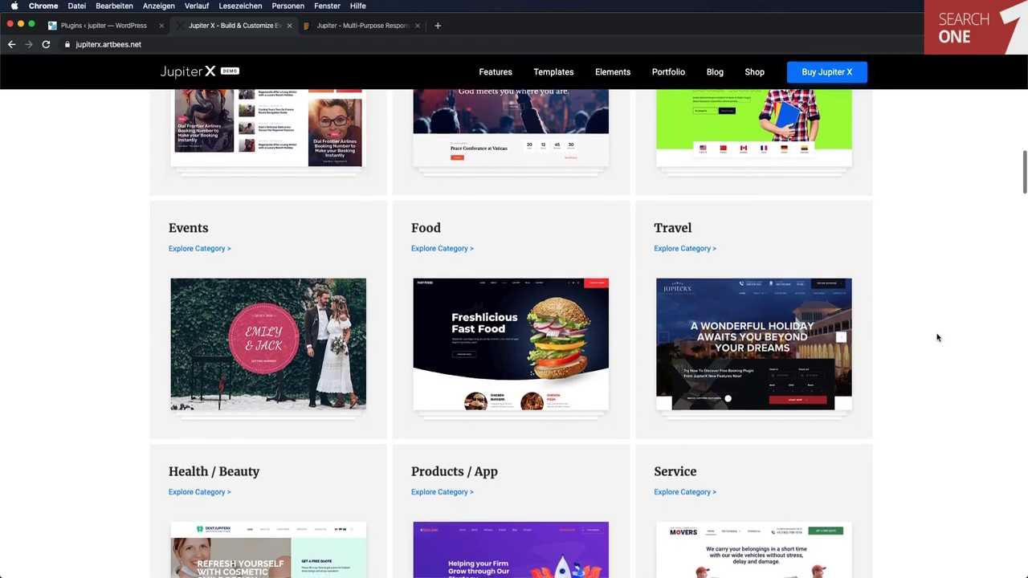
pyautogui.scroll(-1, 937, 338)
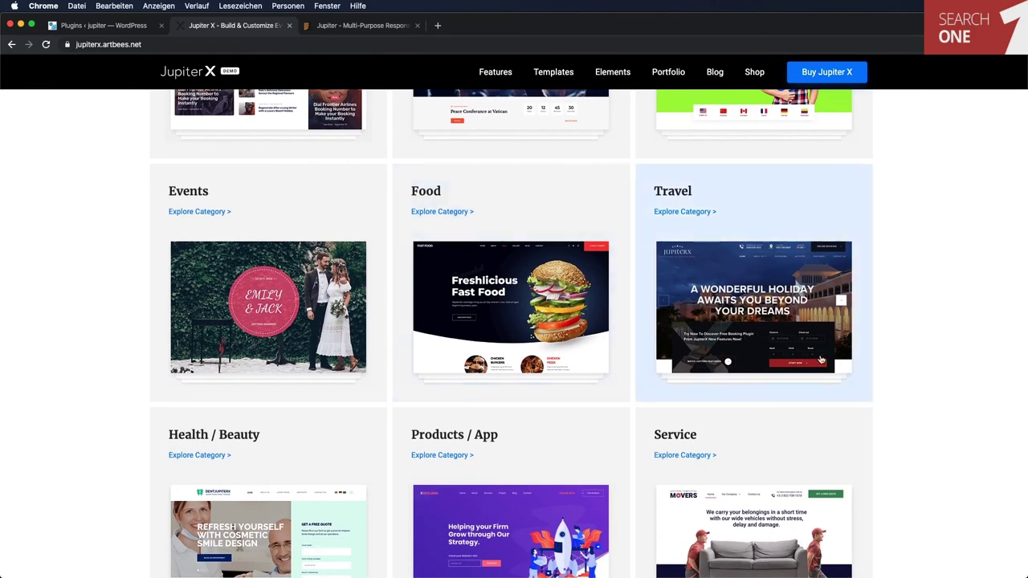
pyautogui.scroll(-10, 930, 420)
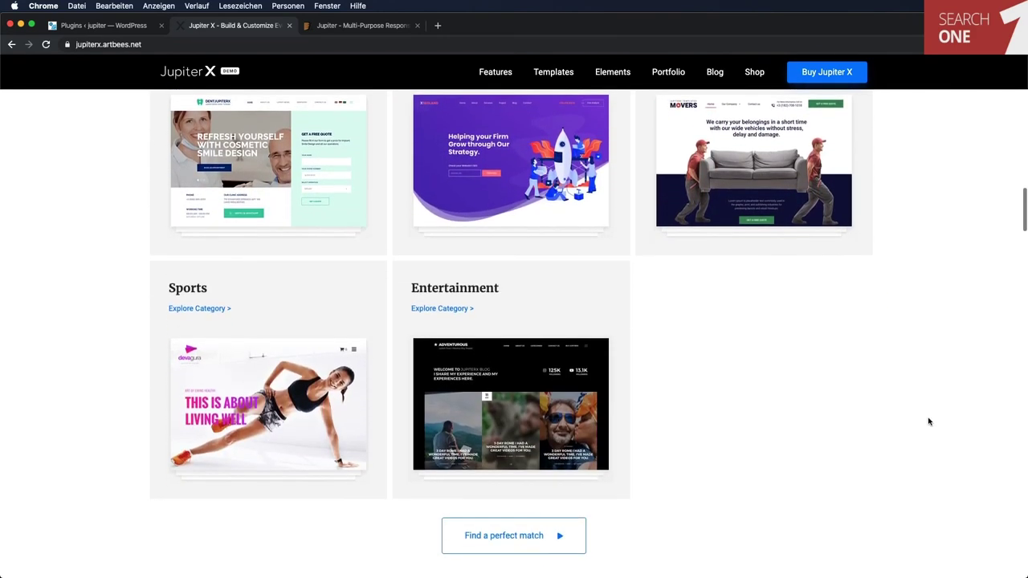
pyautogui.scroll(-15, 929, 421)
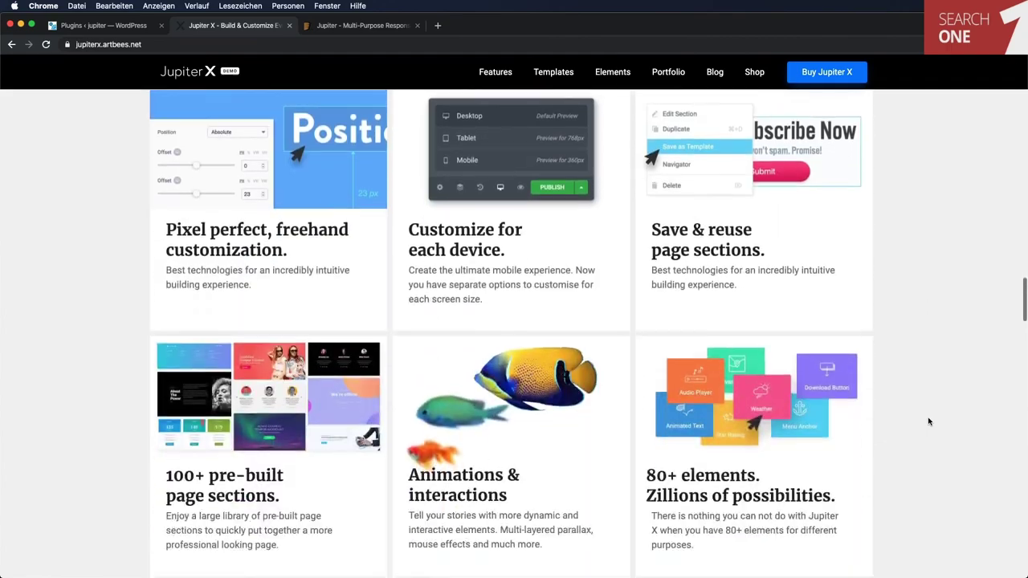
pyautogui.scroll(-15, 929, 421)
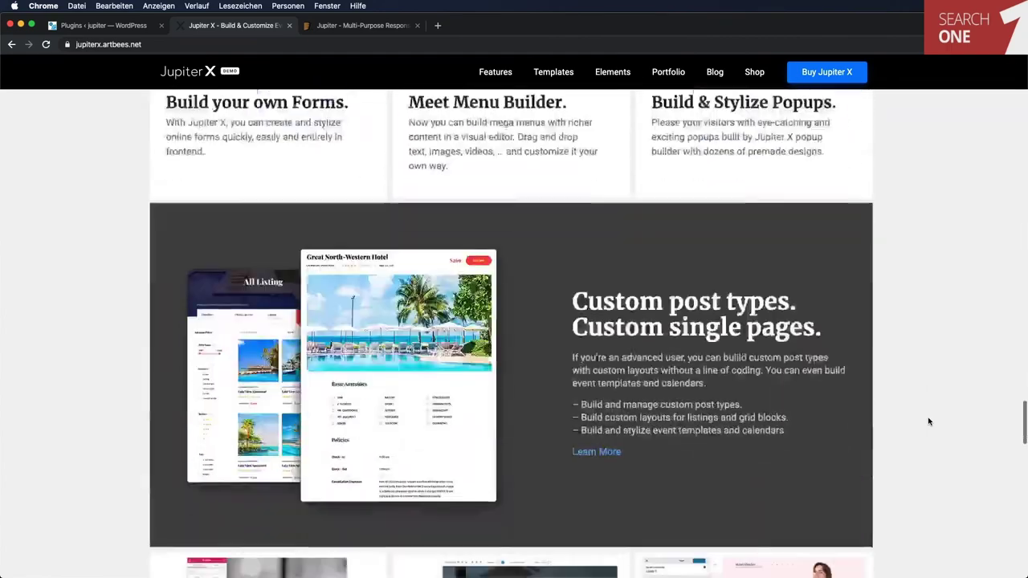
pyautogui.scroll(-15, 929, 420)
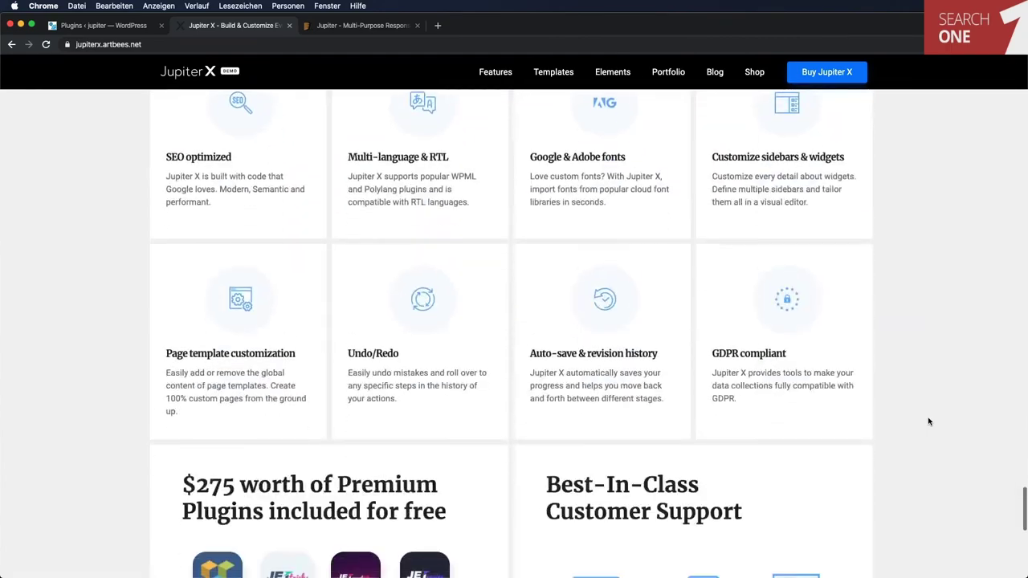
pyautogui.scroll(-8, 929, 421)
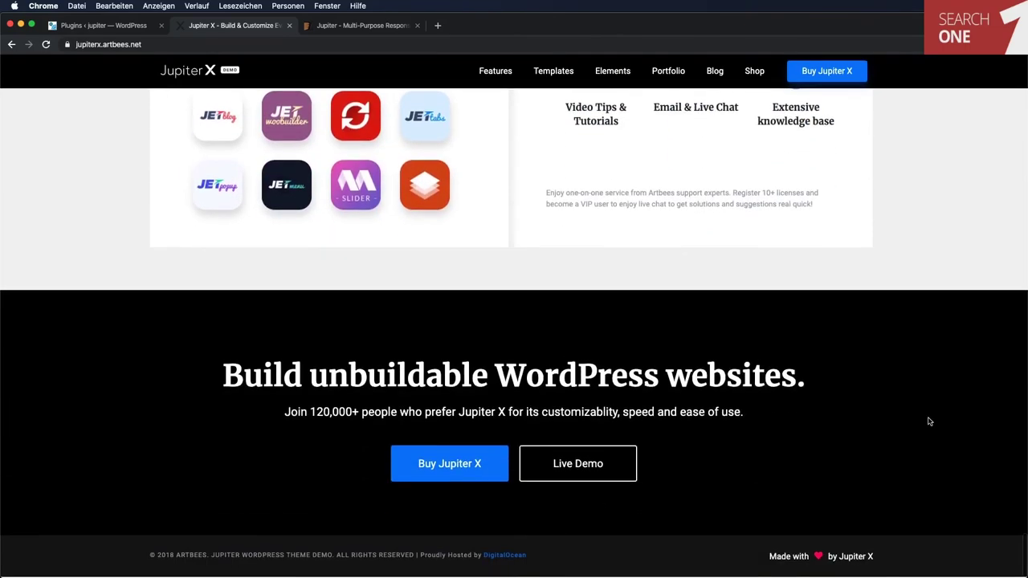